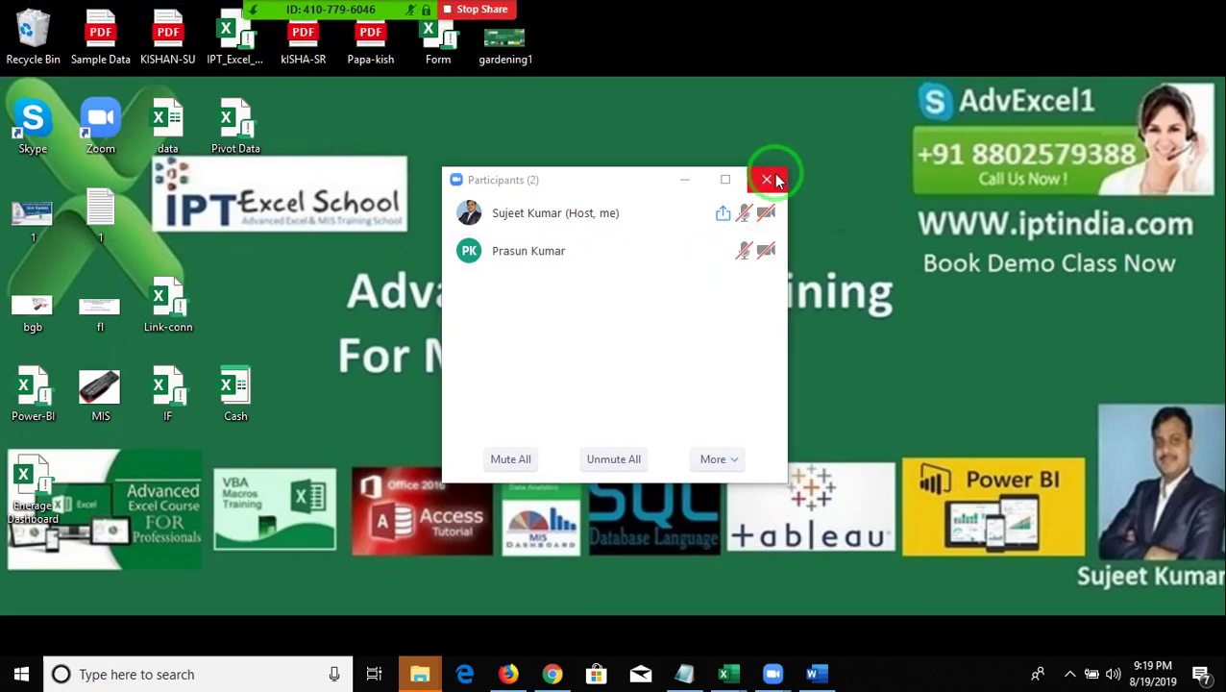
Close the Zoom participants list and glance at the hidden tray icons.
left_click(775, 180)
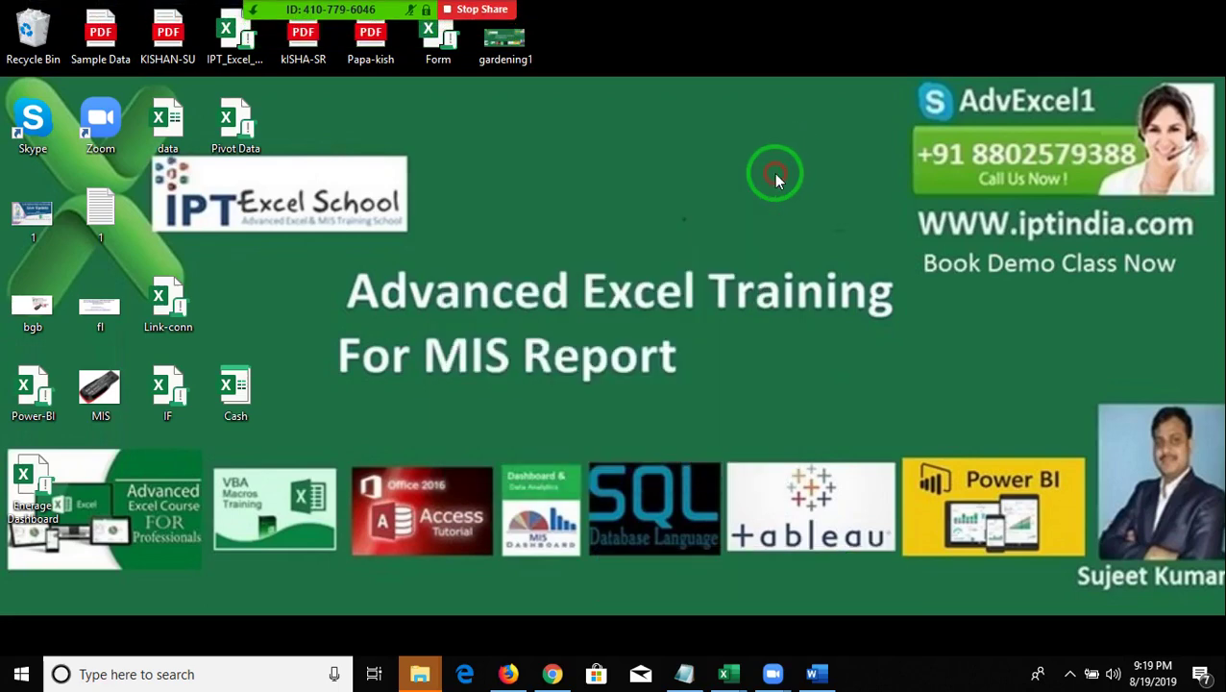
left_click(1067, 676)
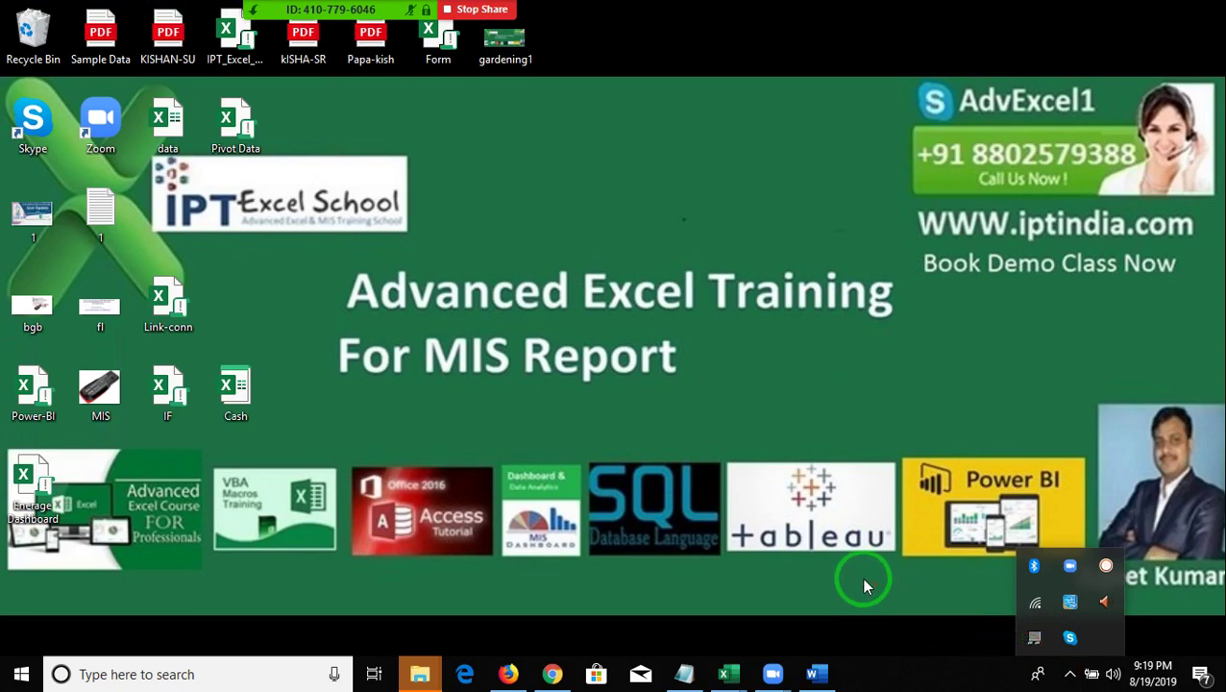
left_click(585, 199)
Unmute the microphone, checking the camera and audio device options.
mouse_move(366, 56)
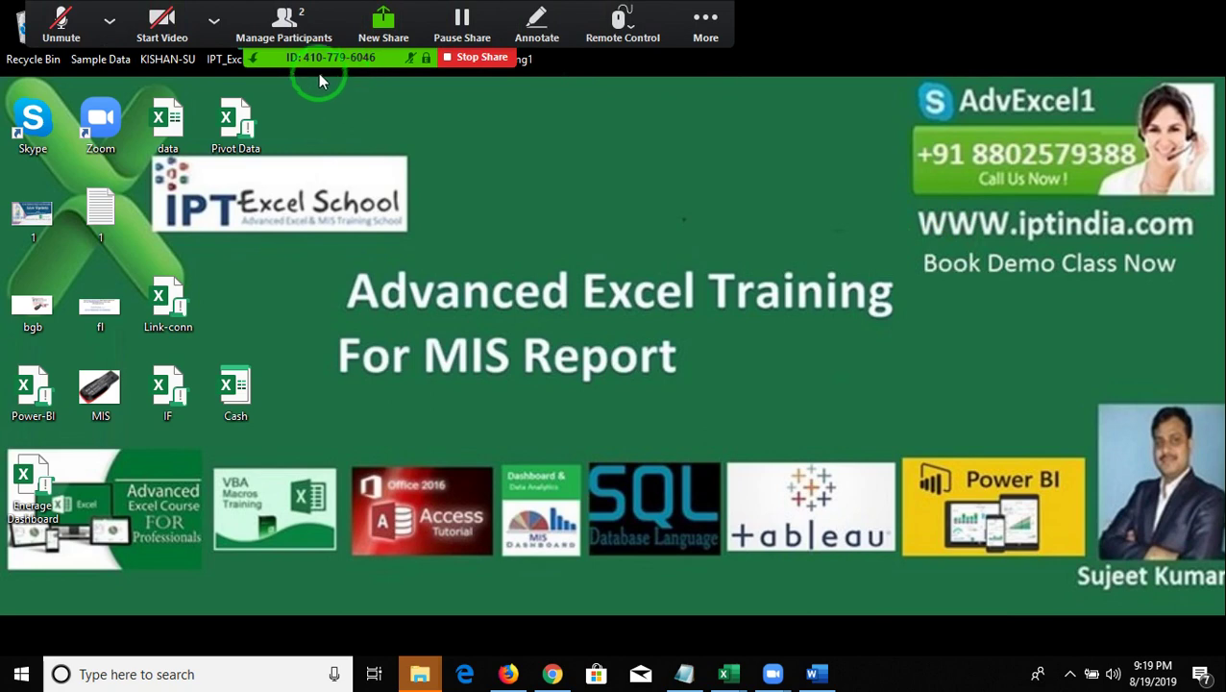
left_click(213, 19)
left_click(61, 24)
left_click(108, 20)
left_click(543, 269)
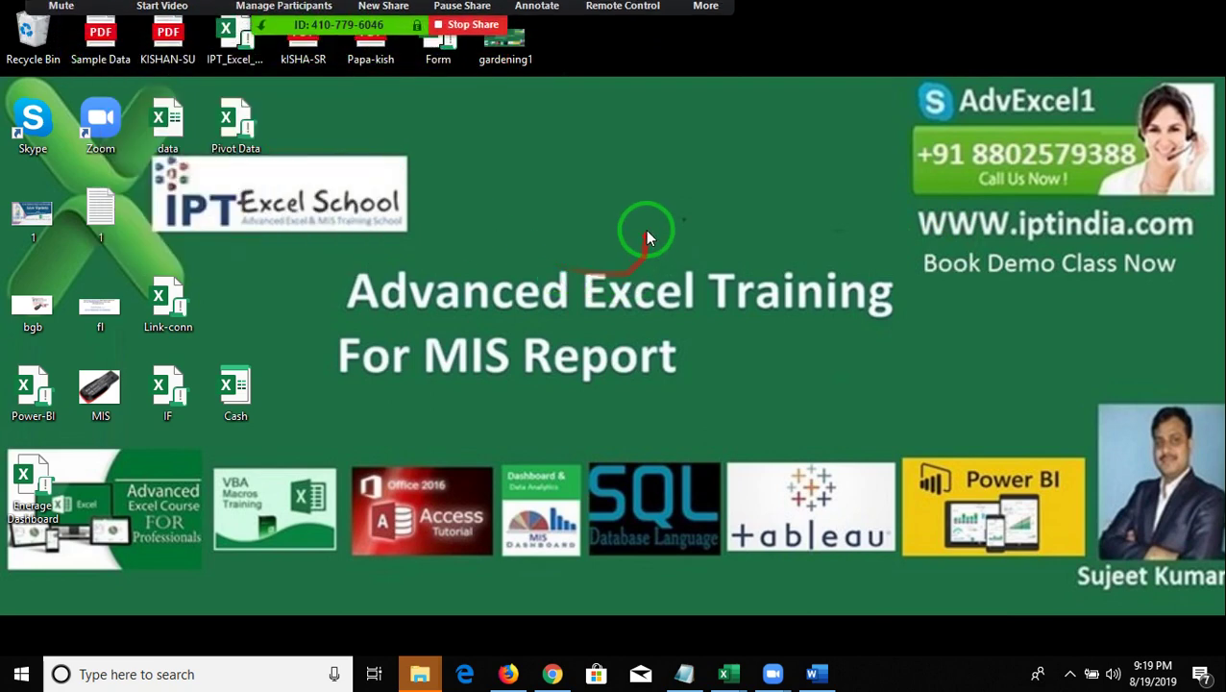
Check the participants list and More menu, then bring the Energy Dashboard browser forward.
left_click(310, 24)
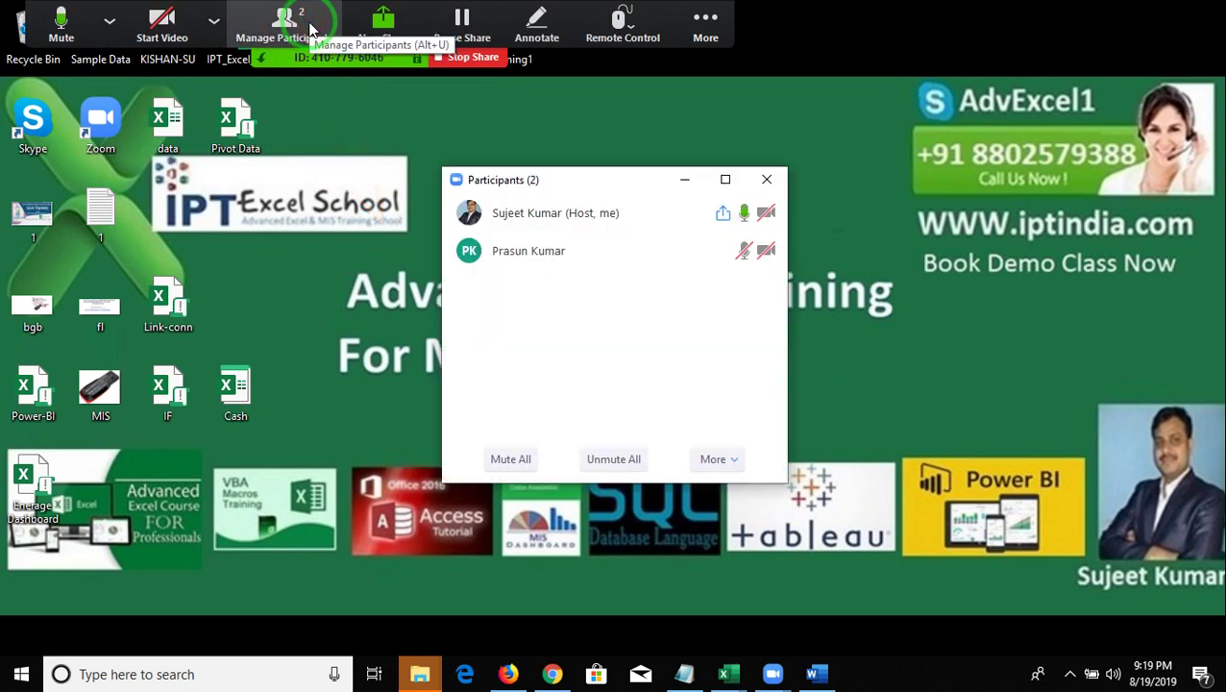
left_click(324, 37)
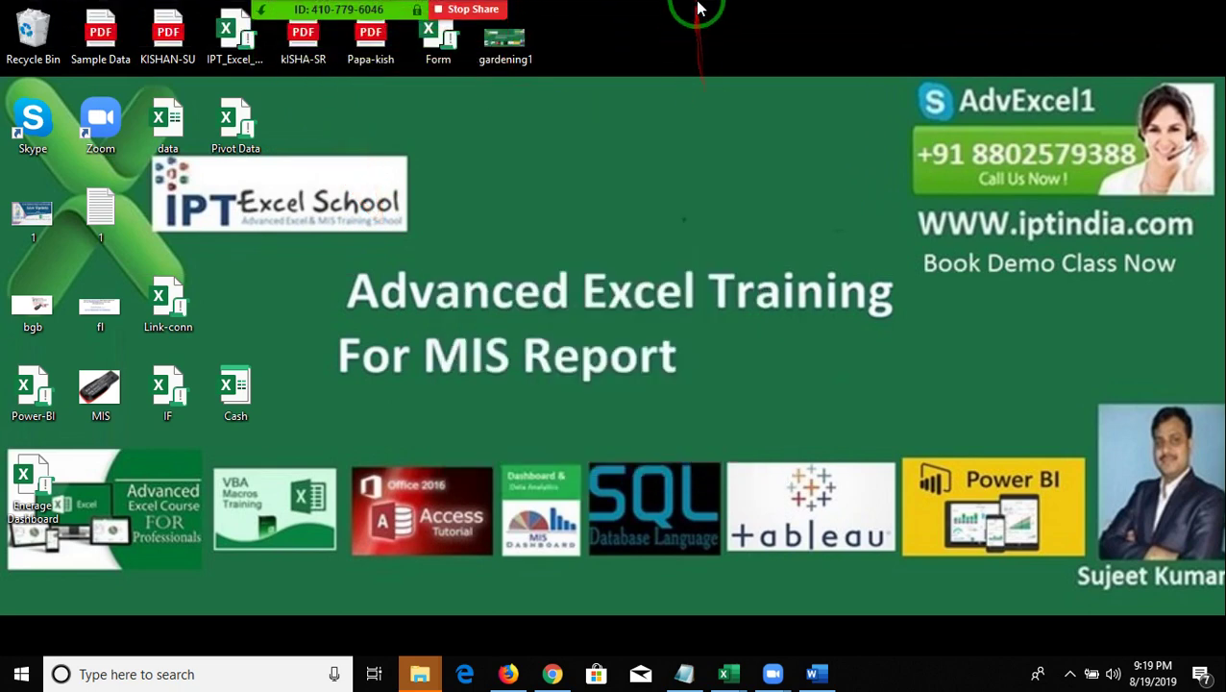
left_click(708, 21)
left_click(733, 107)
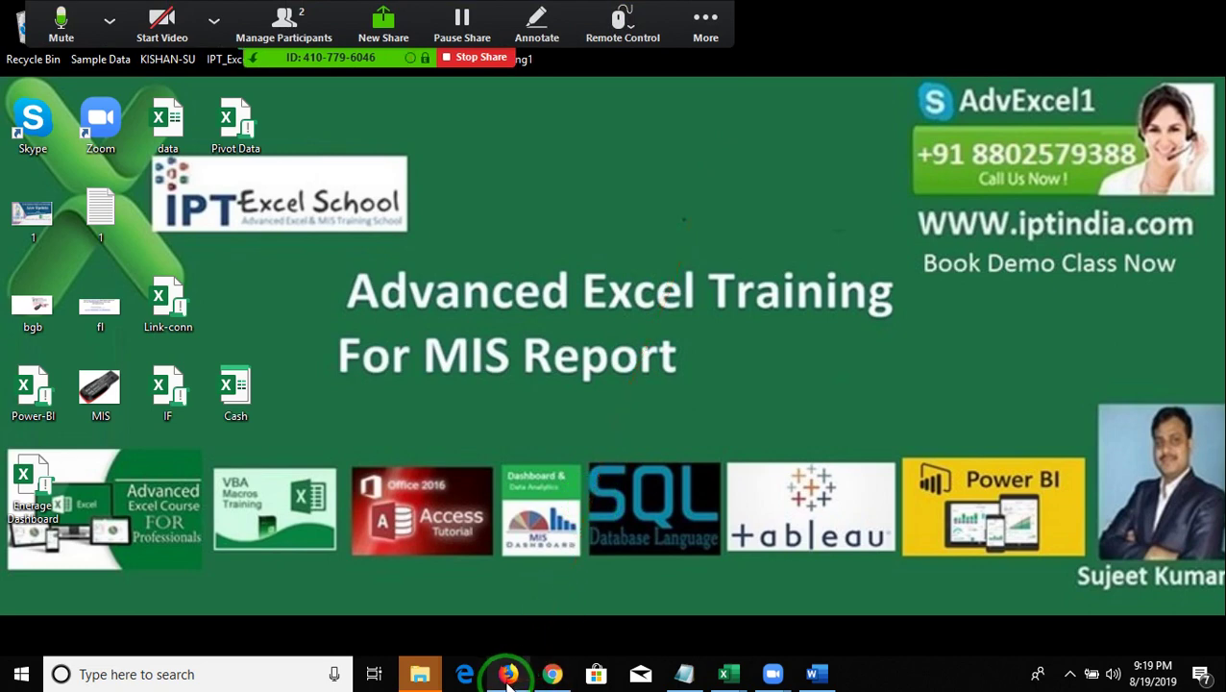
left_click(554, 676)
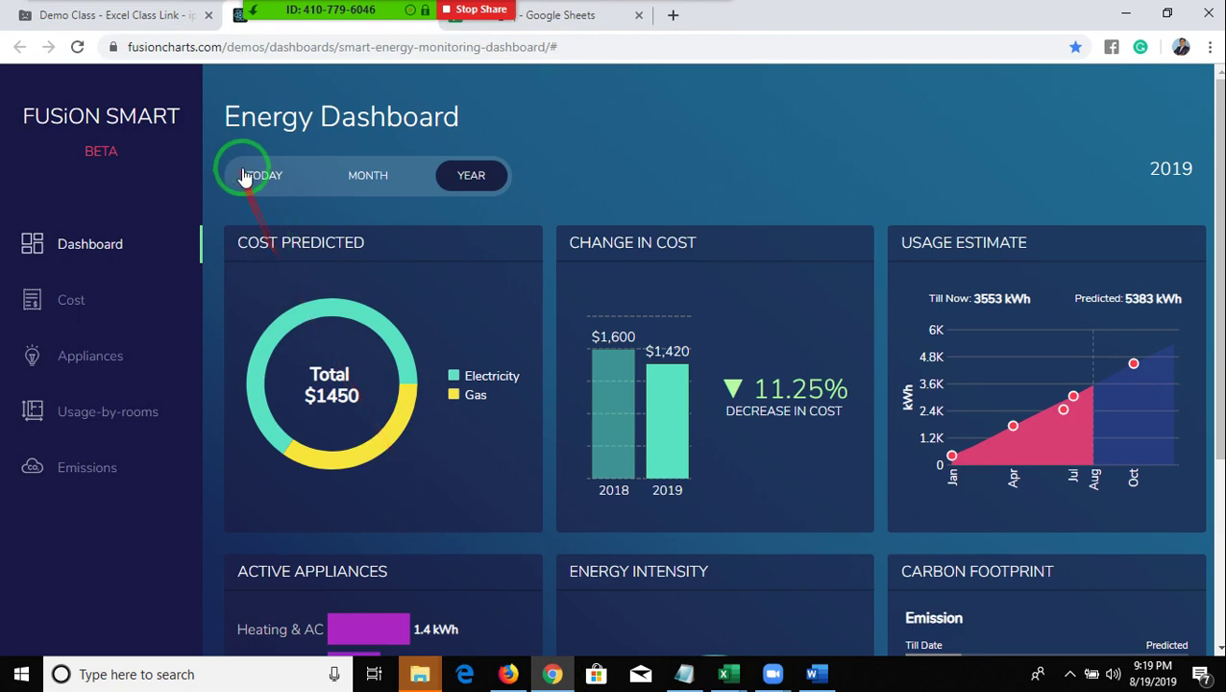
Scroll the FusionCharts reference dashboard, then switch to the Enerage Dashboard Excel workbook.
scroll(1094, 423, "down", 3)
scroll(1092, 432, "up", 3)
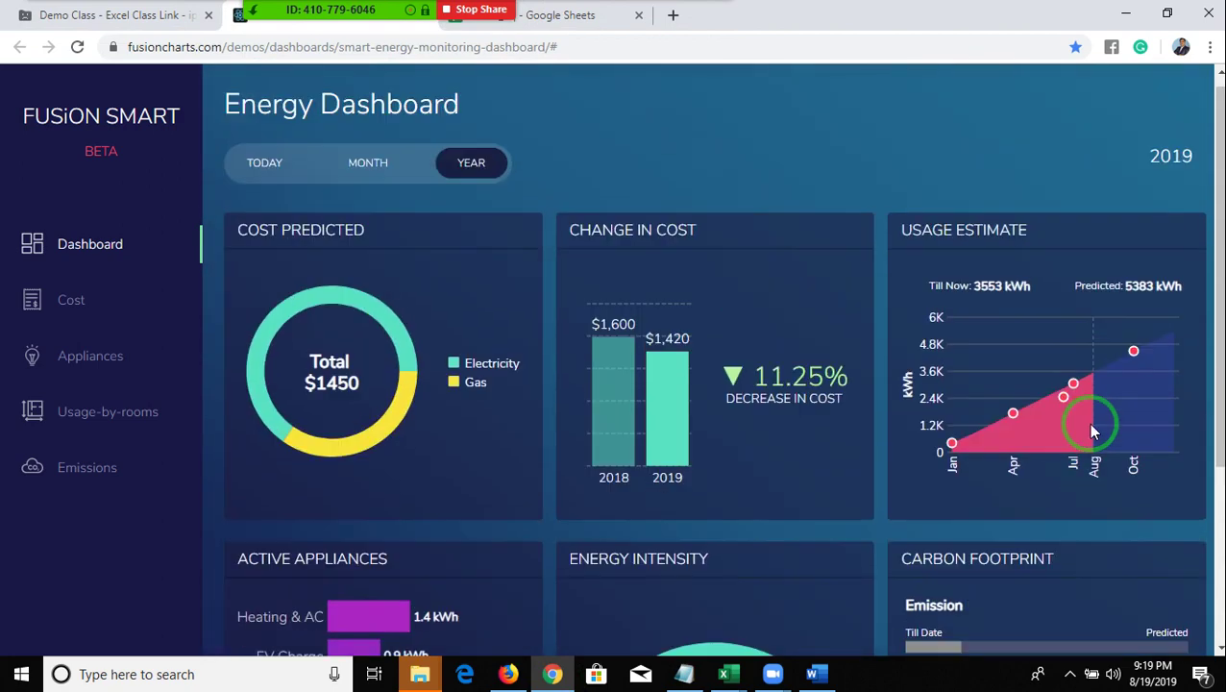
left_click(724, 677)
left_click(865, 606)
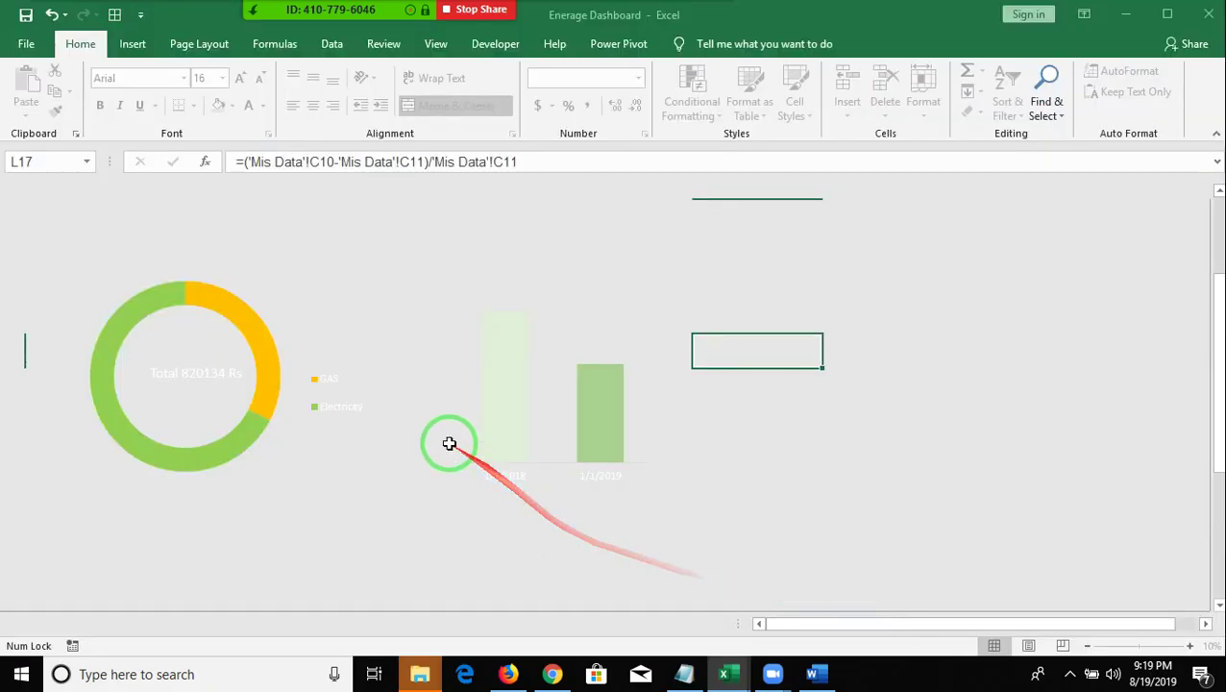
Inspect the CHANGE IN COST heading in H12 and the Year link formula in D5.
scroll(310, 443, "up", 3)
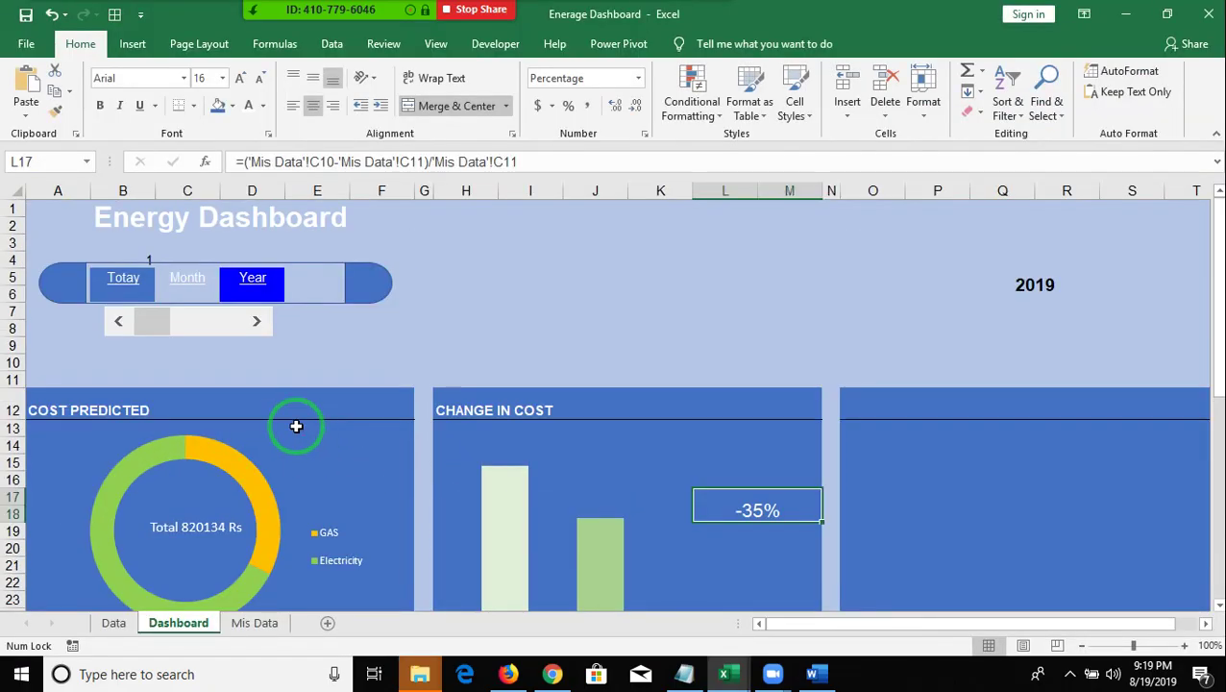
scroll(414, 438, "down", 3)
scroll(480, 384, "up", 1)
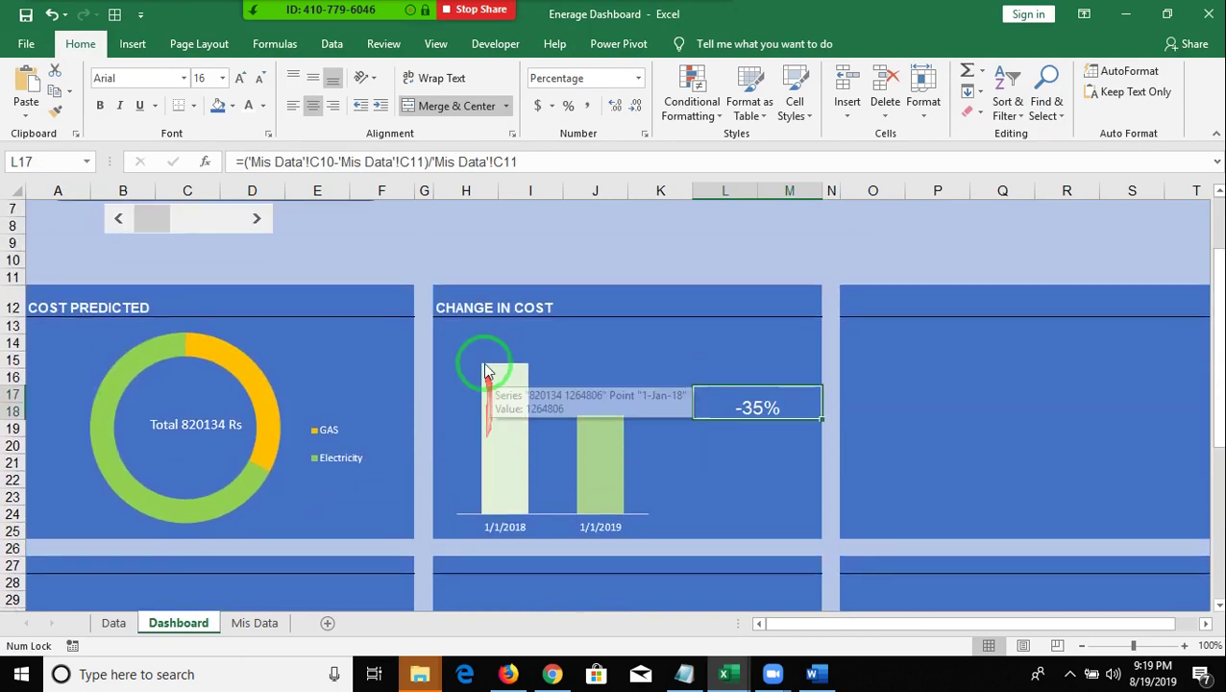
left_click(482, 308)
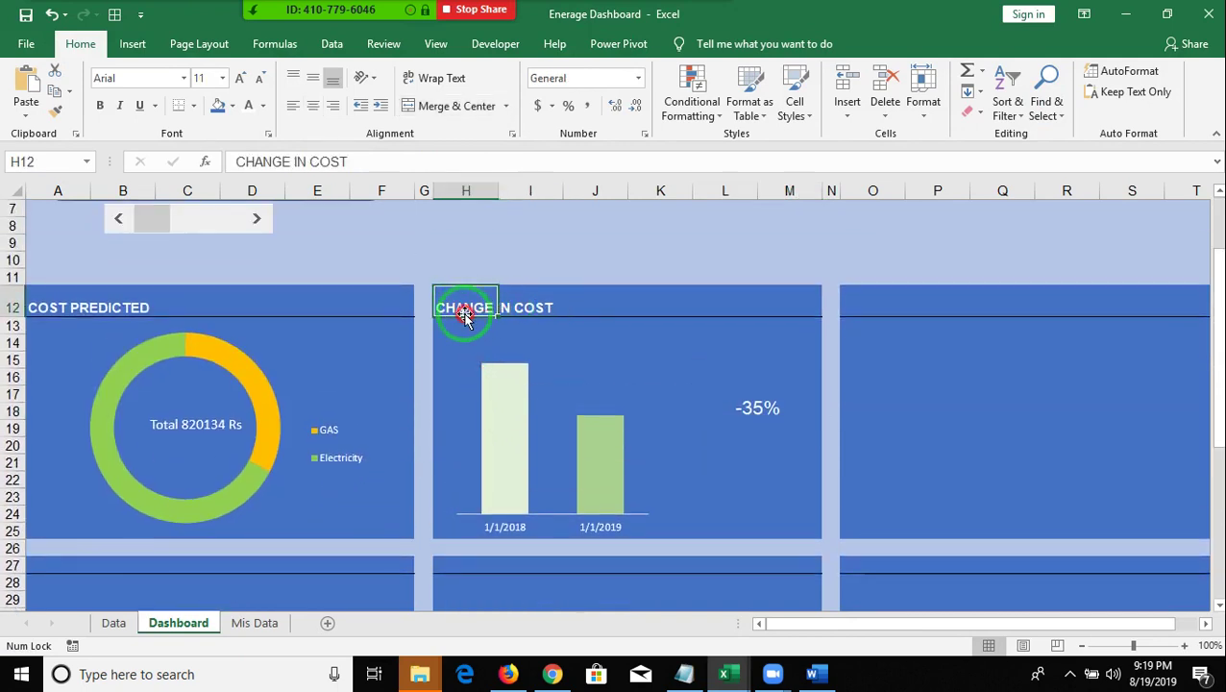
scroll(625, 452, "up", 2)
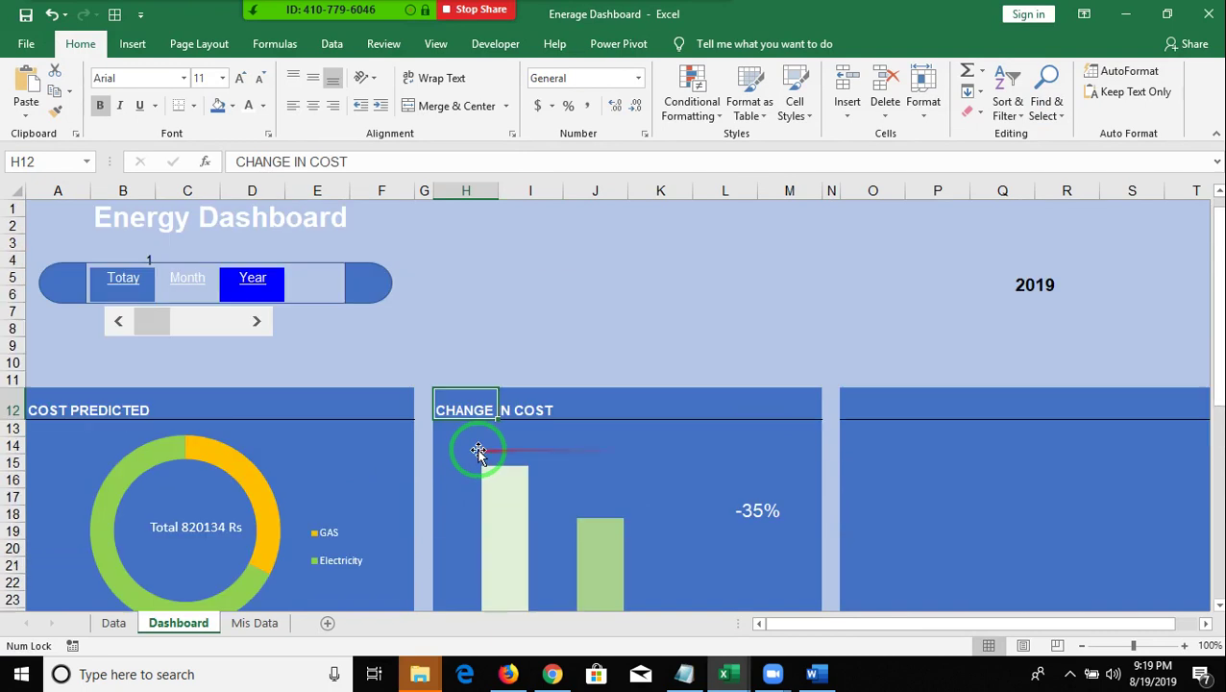
left_click(246, 286)
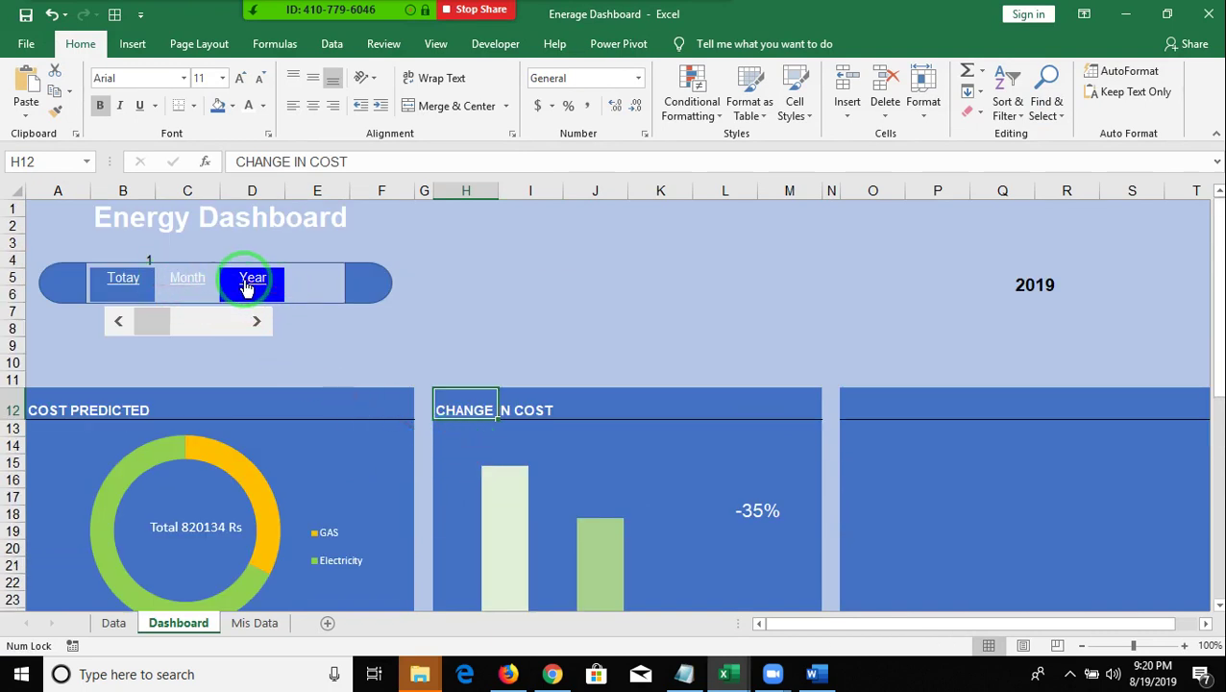
scroll(434, 428, "down", 4)
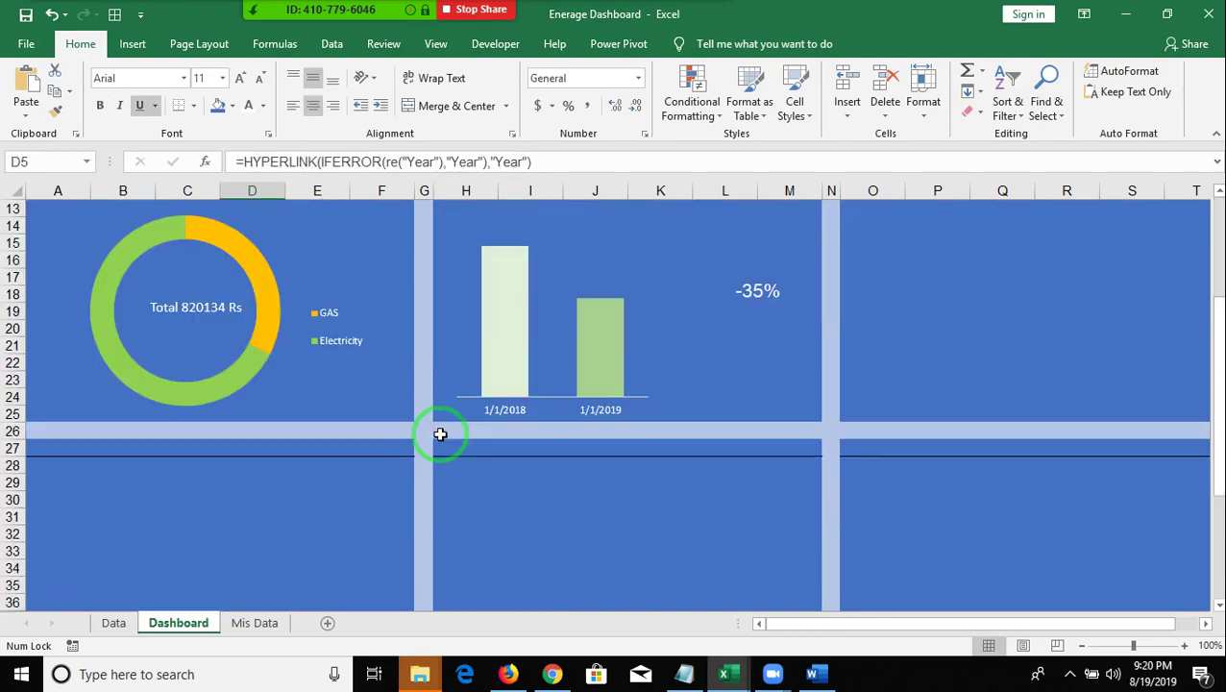
scroll(493, 420, "up", 4)
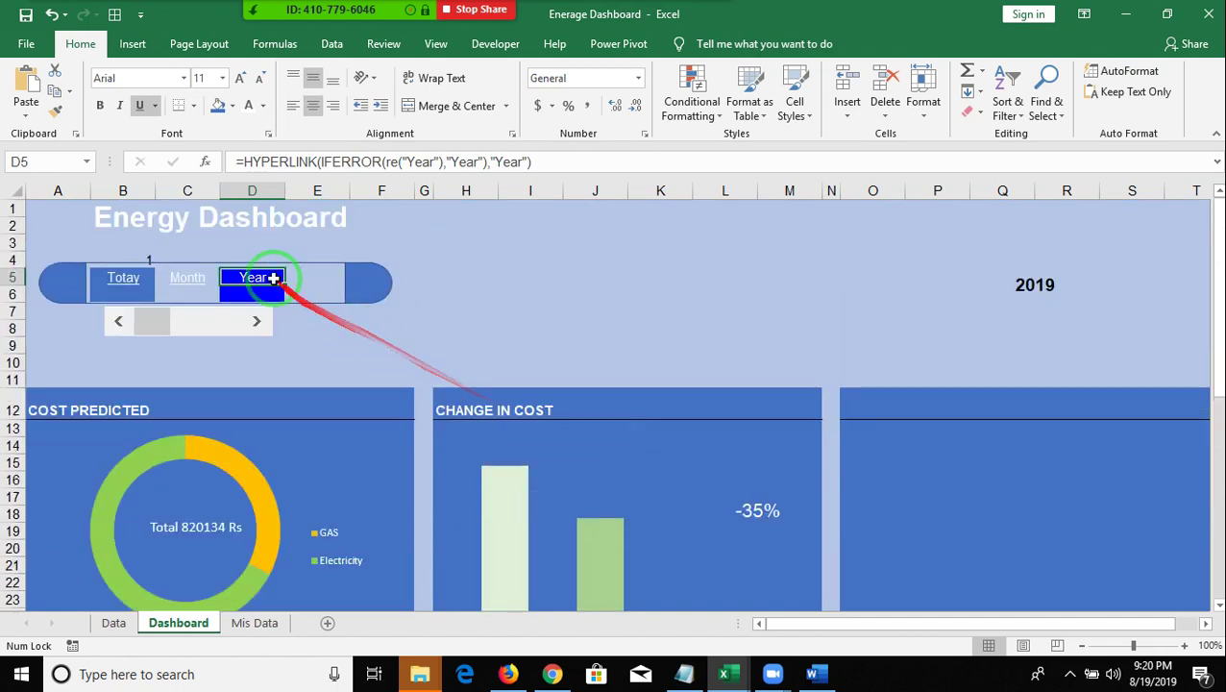
Switch the dashboard to Month view and inspect the Month link formula in C5.
left_click(188, 289)
scroll(472, 486, "down", 4)
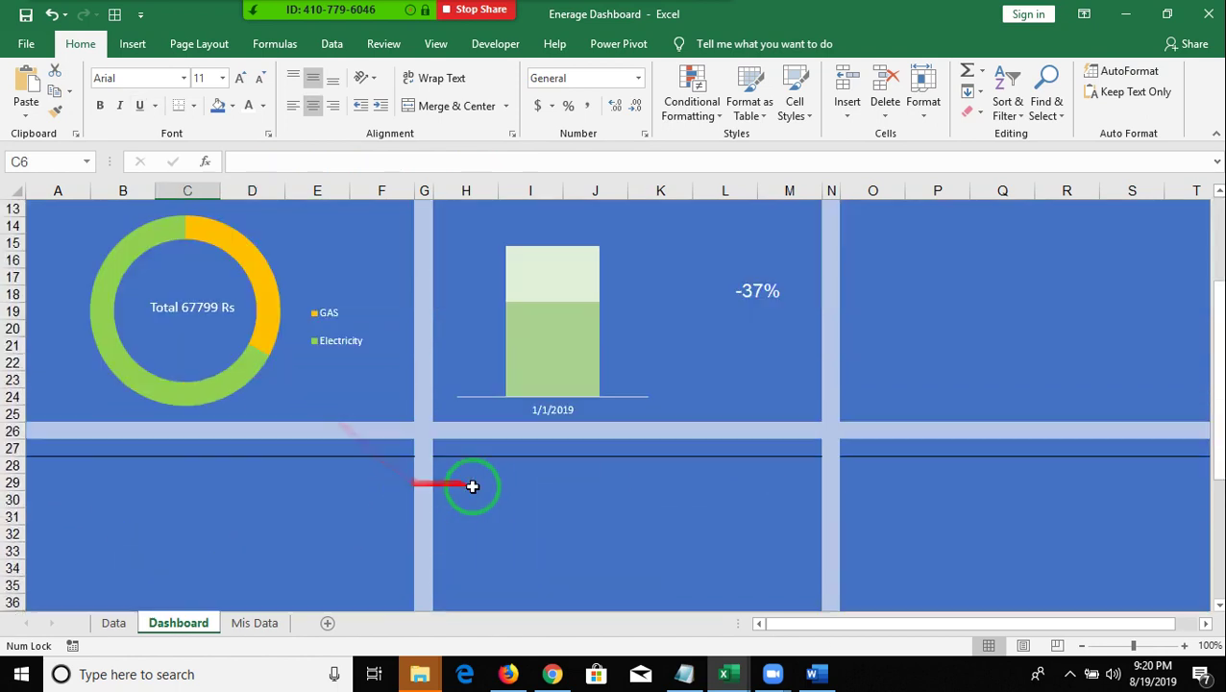
scroll(499, 478, "up", 4)
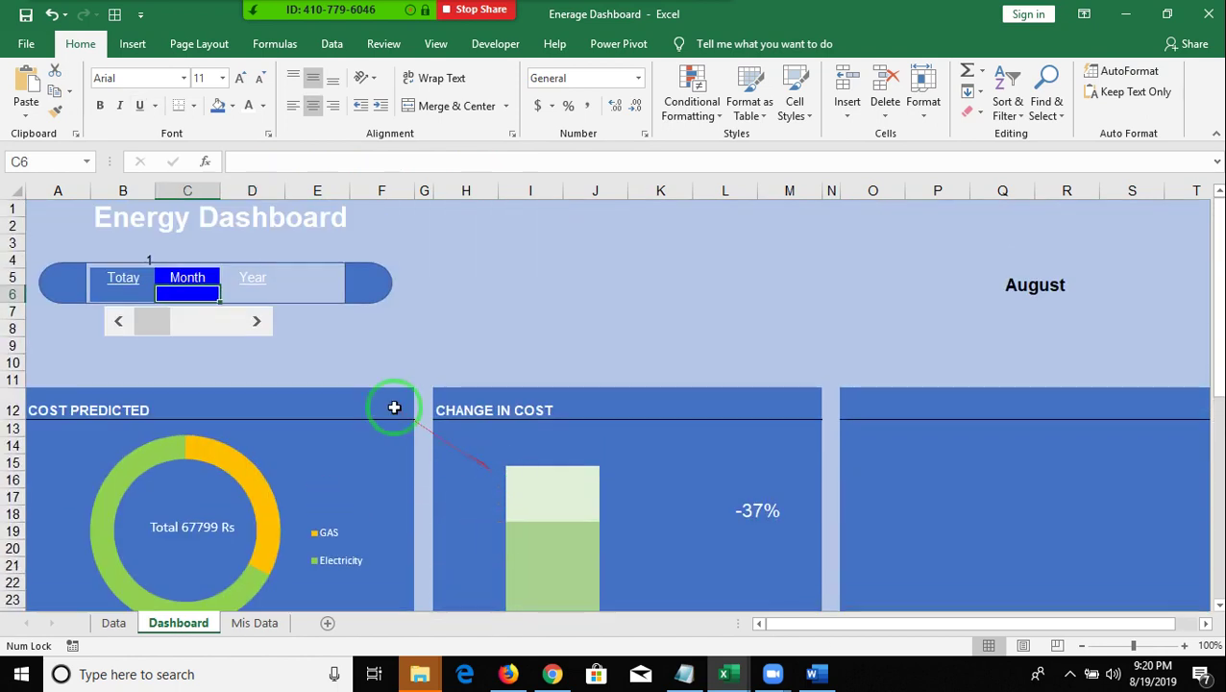
left_click(198, 277)
scroll(519, 433, "down", 4)
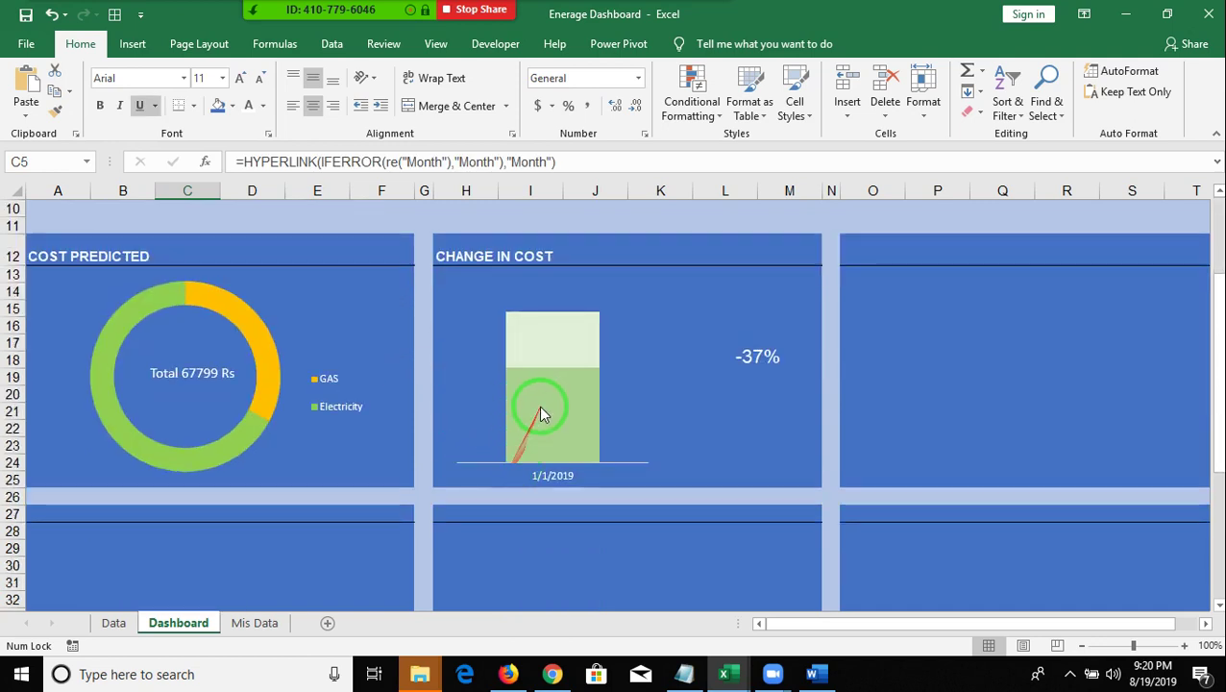
scroll(427, 390, "up", 3)
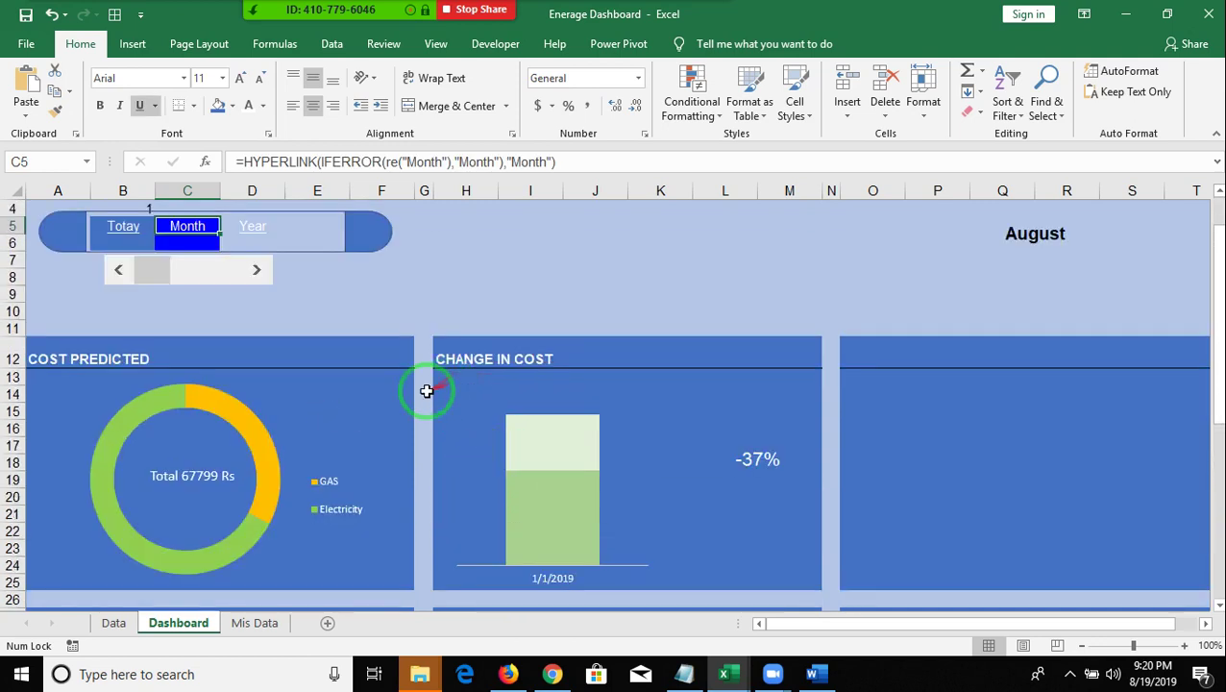
Cycle the dashboard through Today, Year and back to Month, then open Mis Data.
left_click(126, 235)
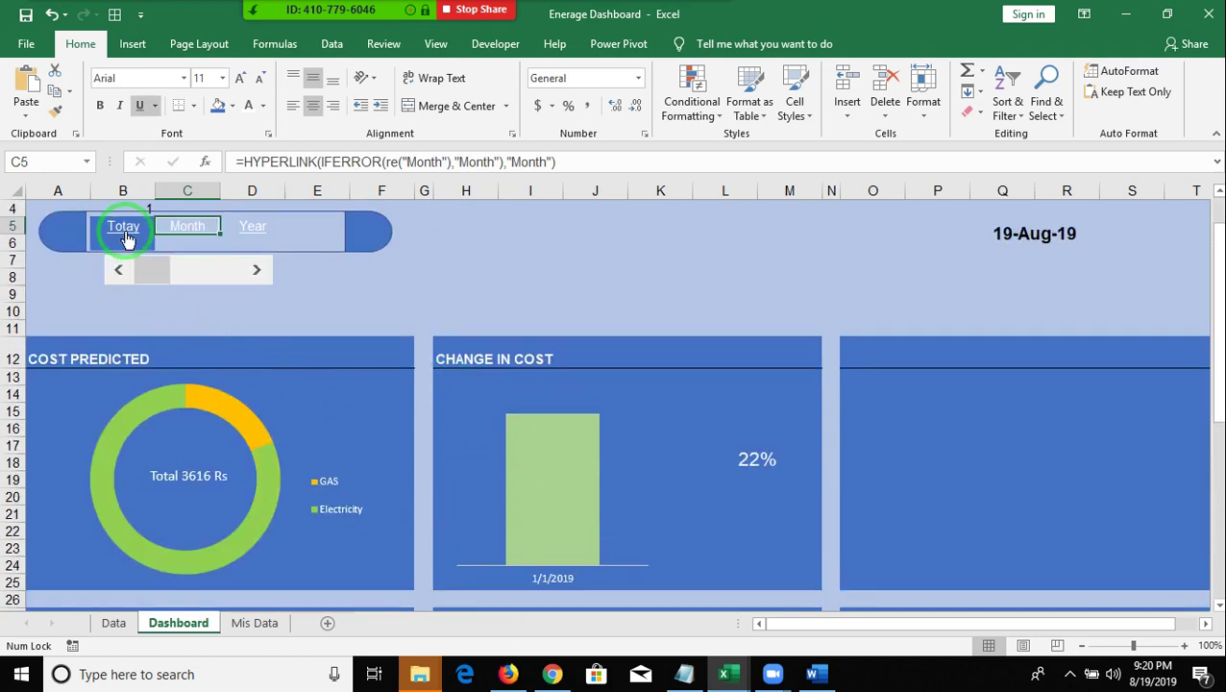
left_click(253, 230)
left_click(188, 236)
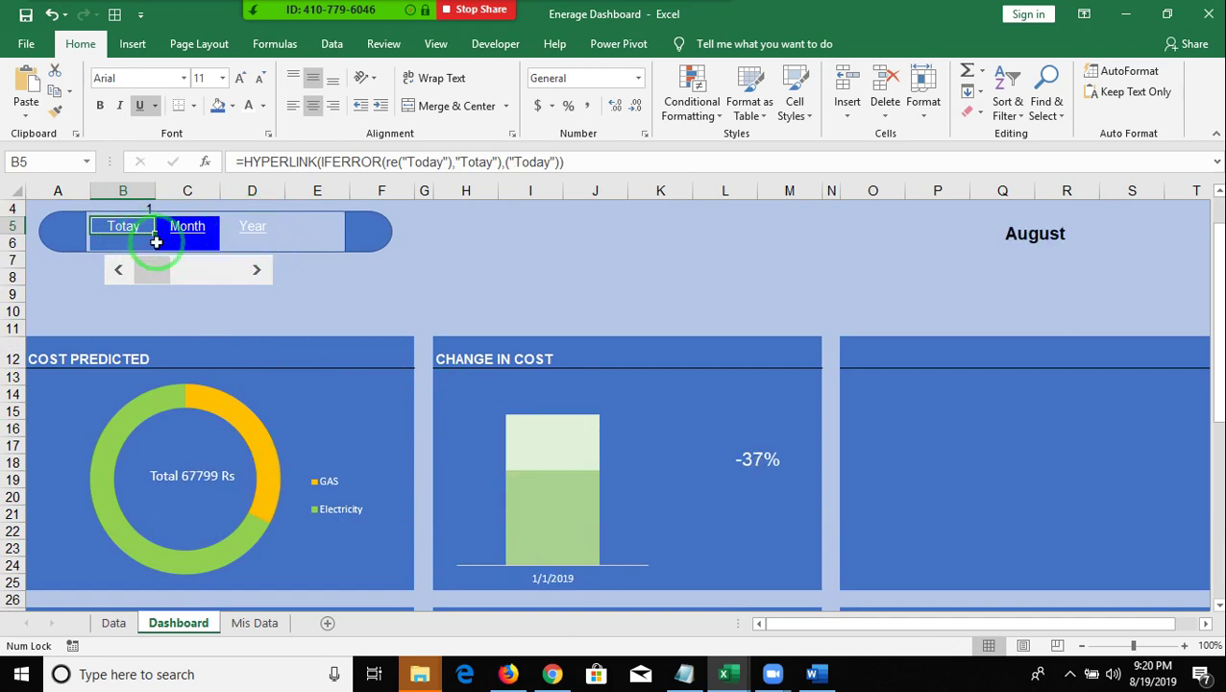
left_click(256, 624)
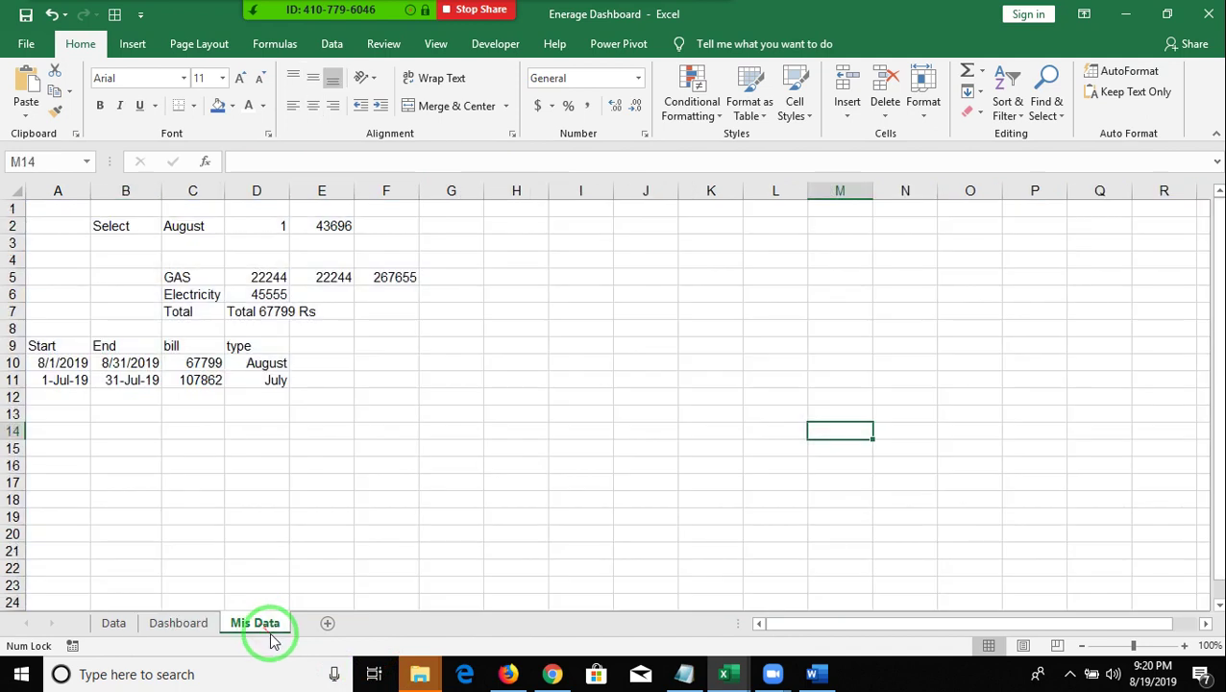
left_click(191, 361)
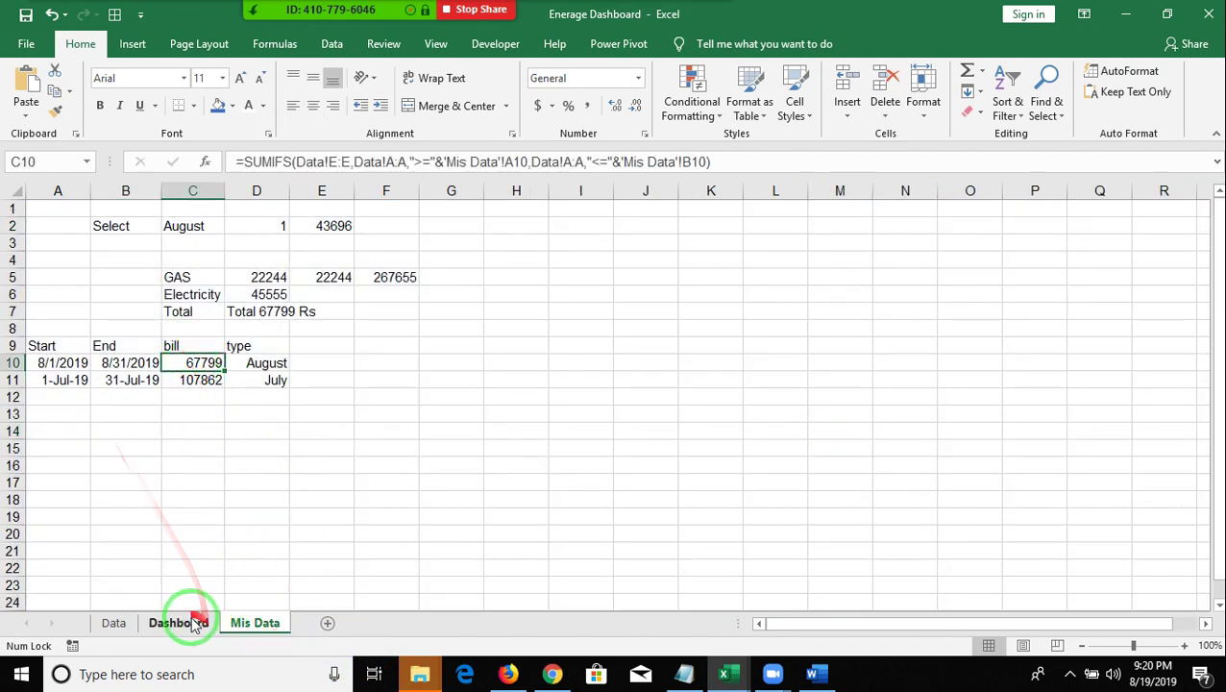
mouse_move(191, 626)
left_mouse_down()
mouse_move(240, 388)
mouse_move(123, 363)
mouse_move(269, 364)
left_mouse_up()
left_click(268, 370)
left_click(230, 385)
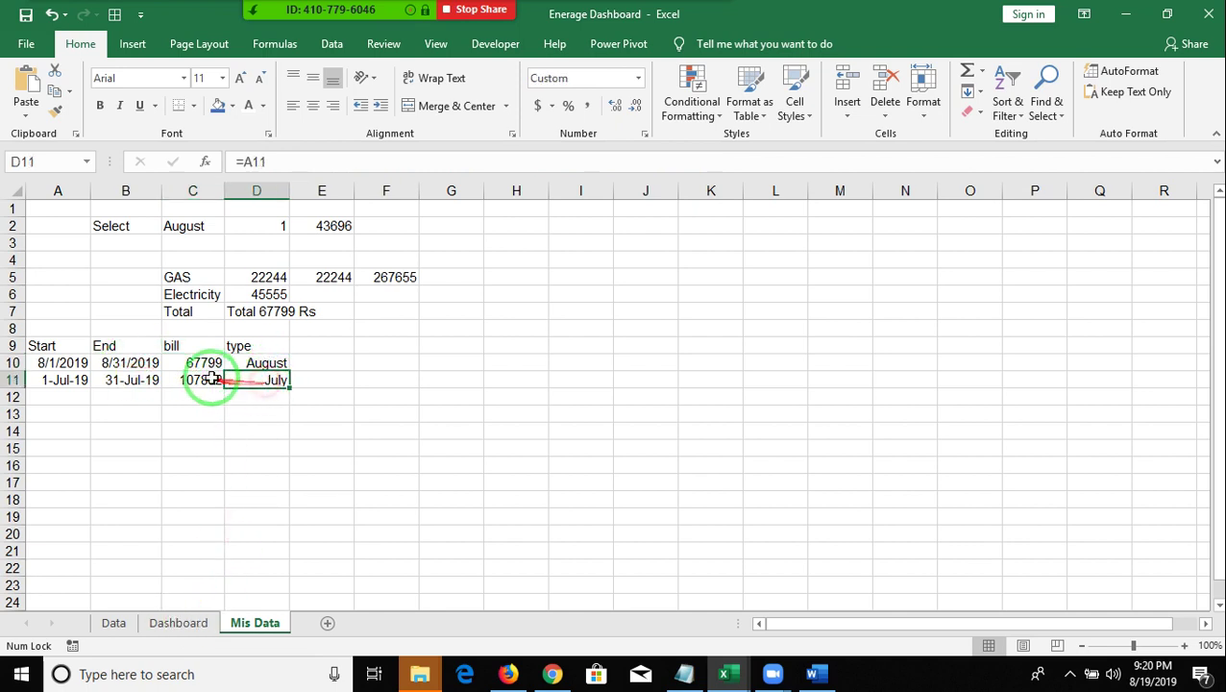
left_click_drag(192, 389, 198, 439)
left_click(198, 438)
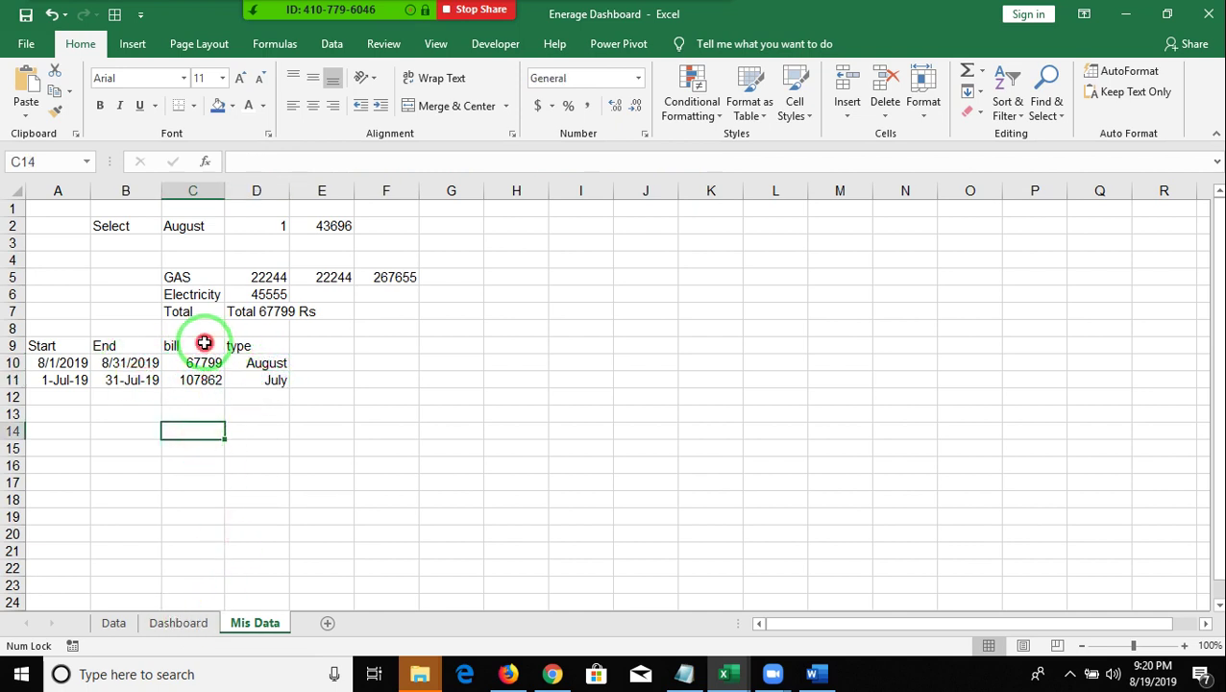
left_click_drag(204, 343, 260, 389)
left_click(262, 391)
left_click(202, 349)
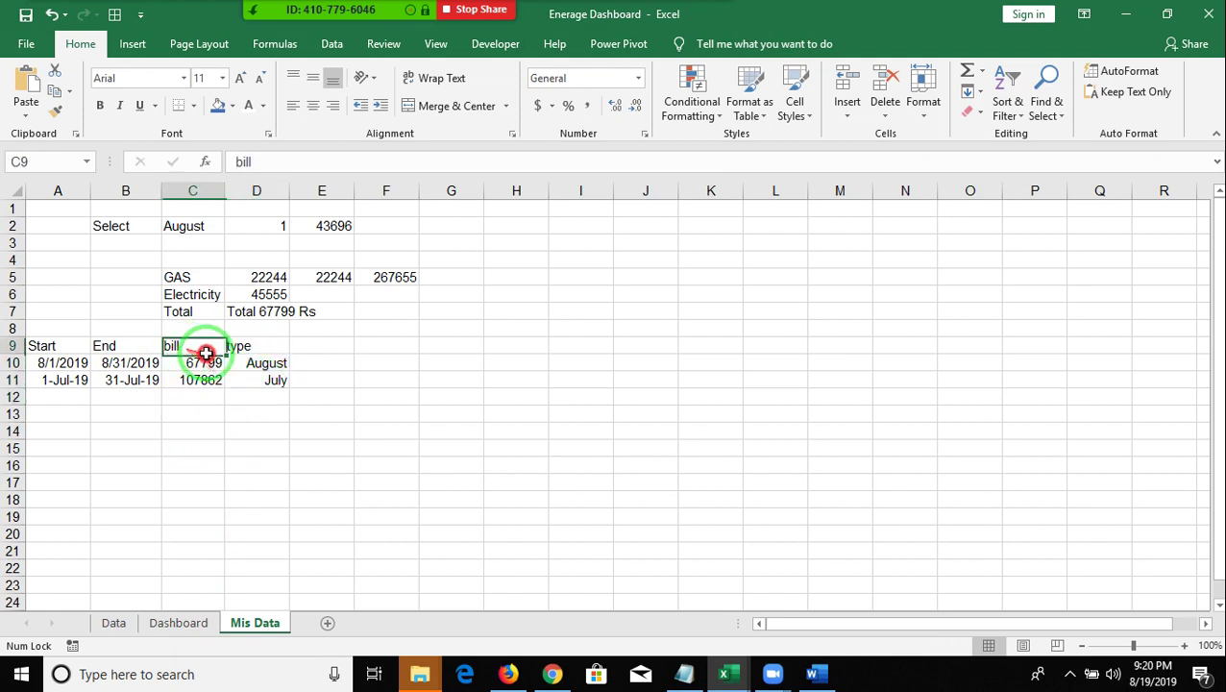
left_click_drag(202, 351, 262, 380)
left_click(120, 55)
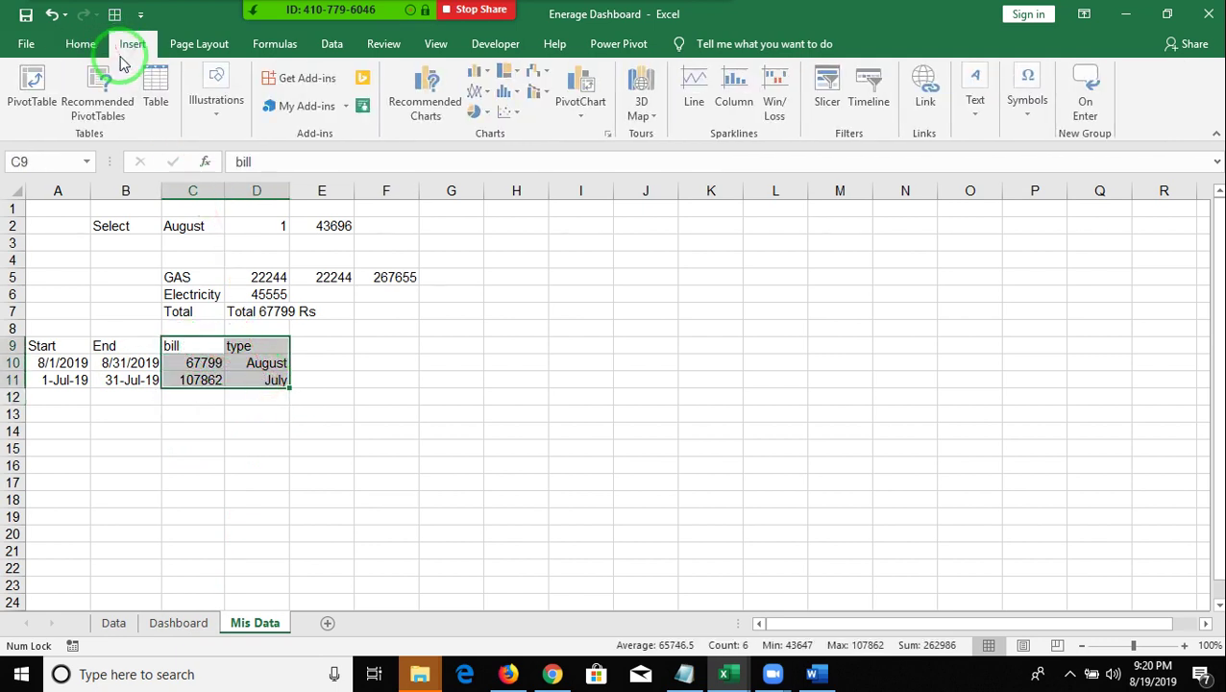
left_click(228, 122)
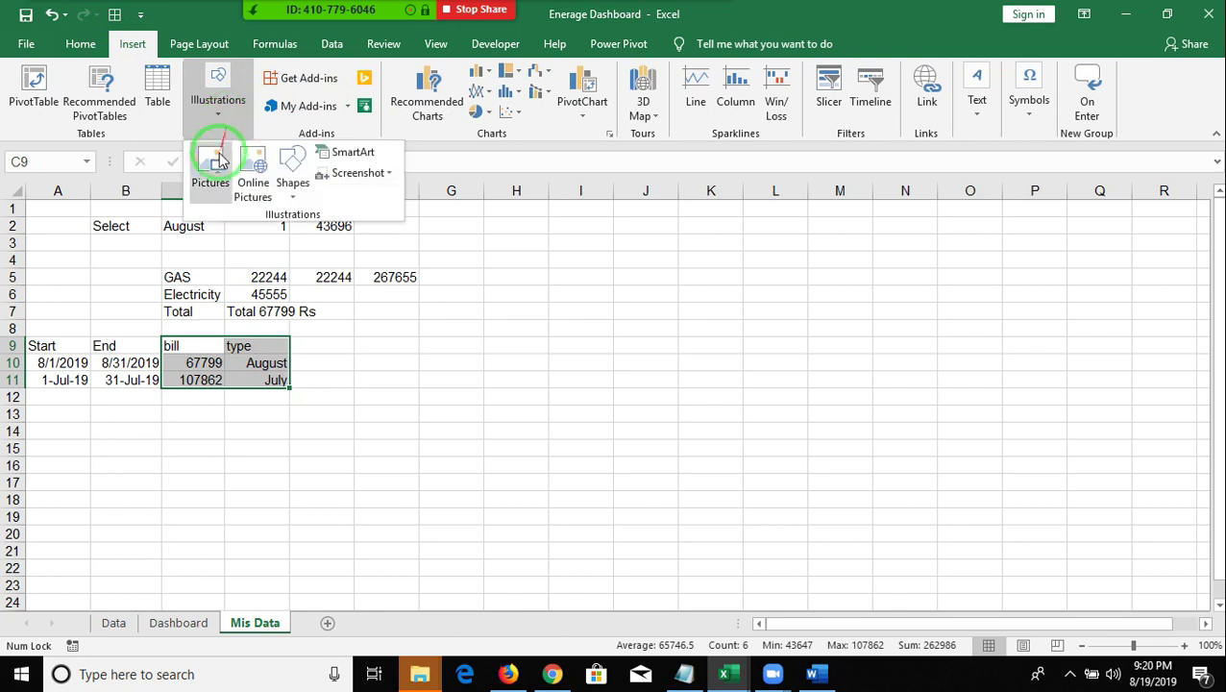
left_click(489, 77)
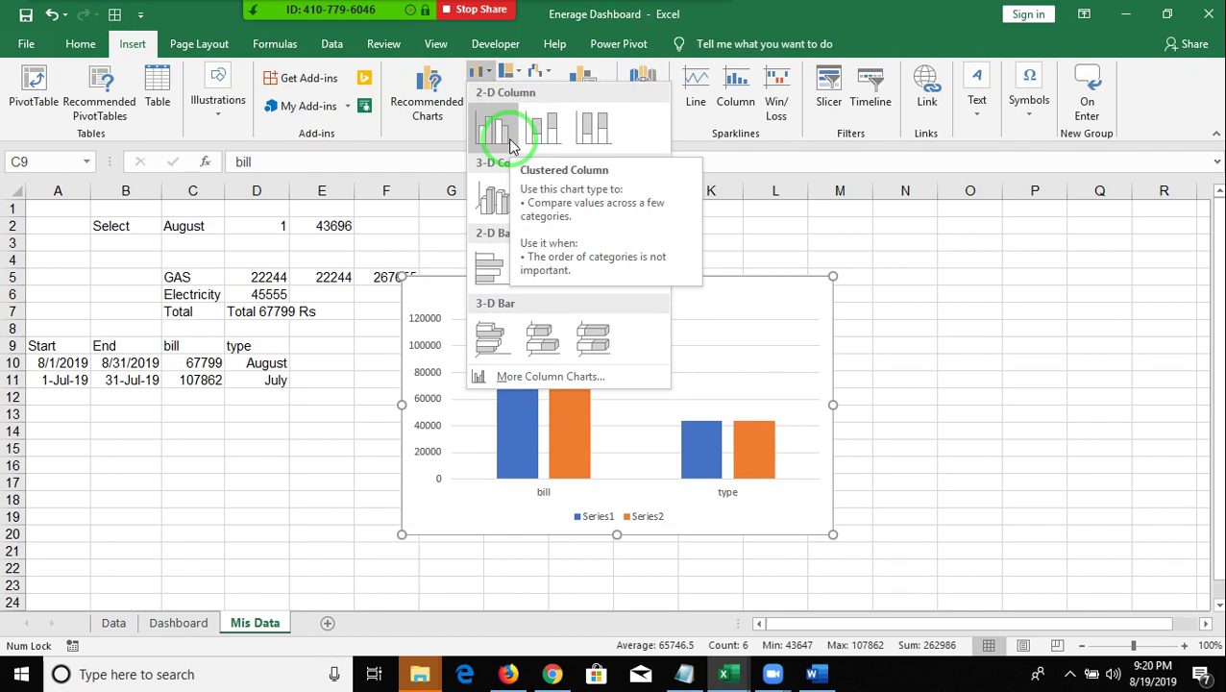
left_click(191, 385)
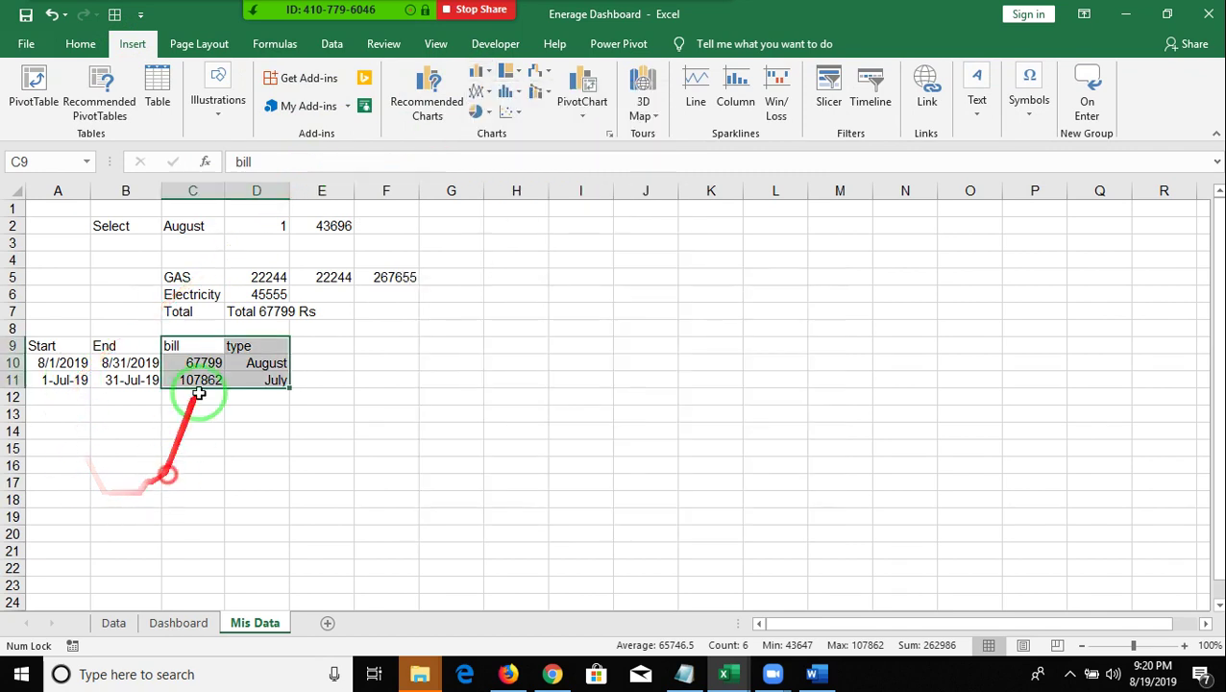
left_click(204, 360)
left_click_drag(204, 360, 241, 383)
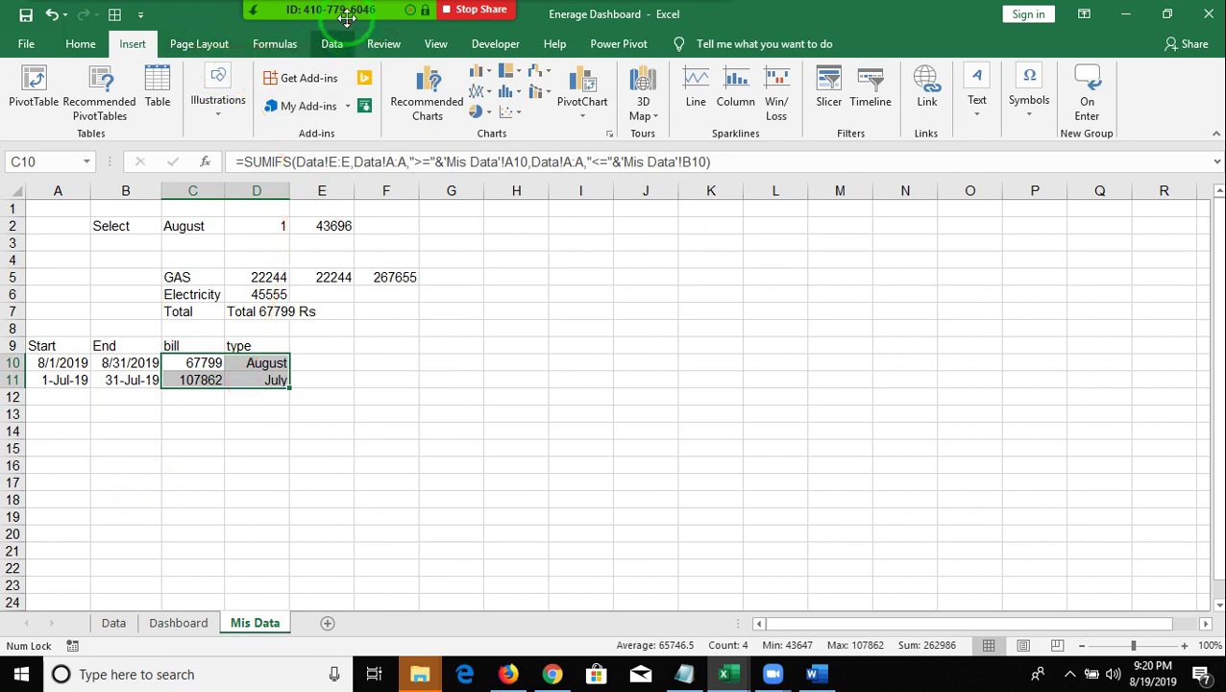
mouse_move(350, 22)
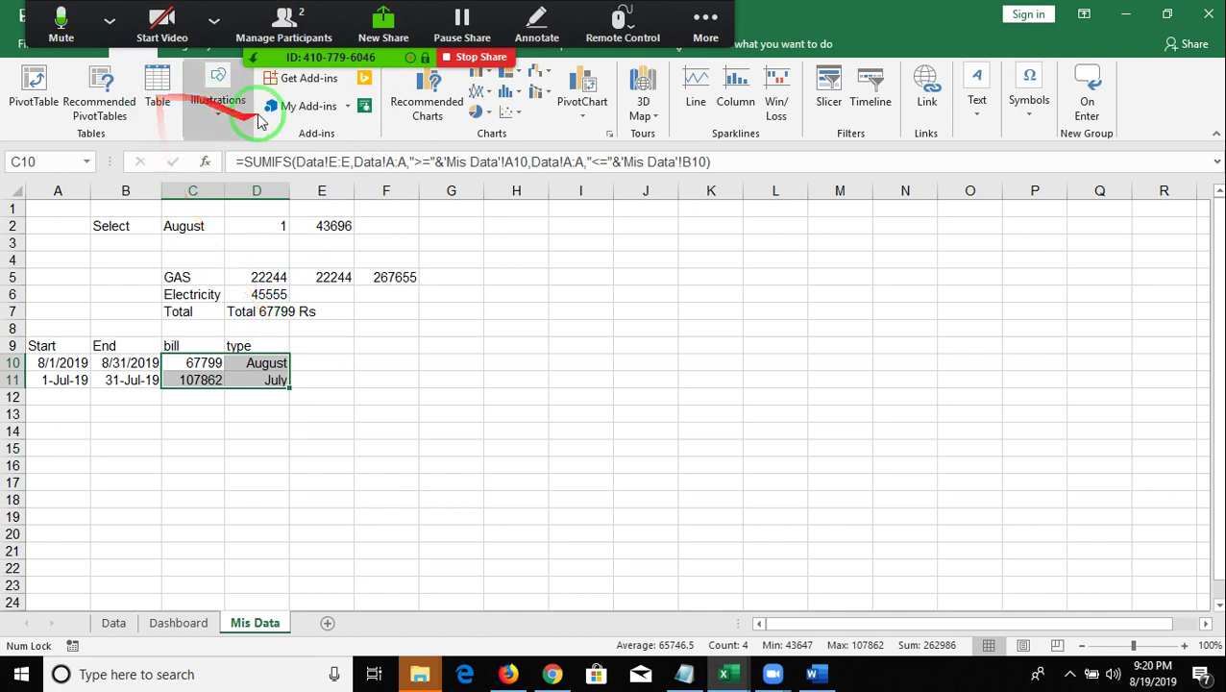
left_click(474, 84)
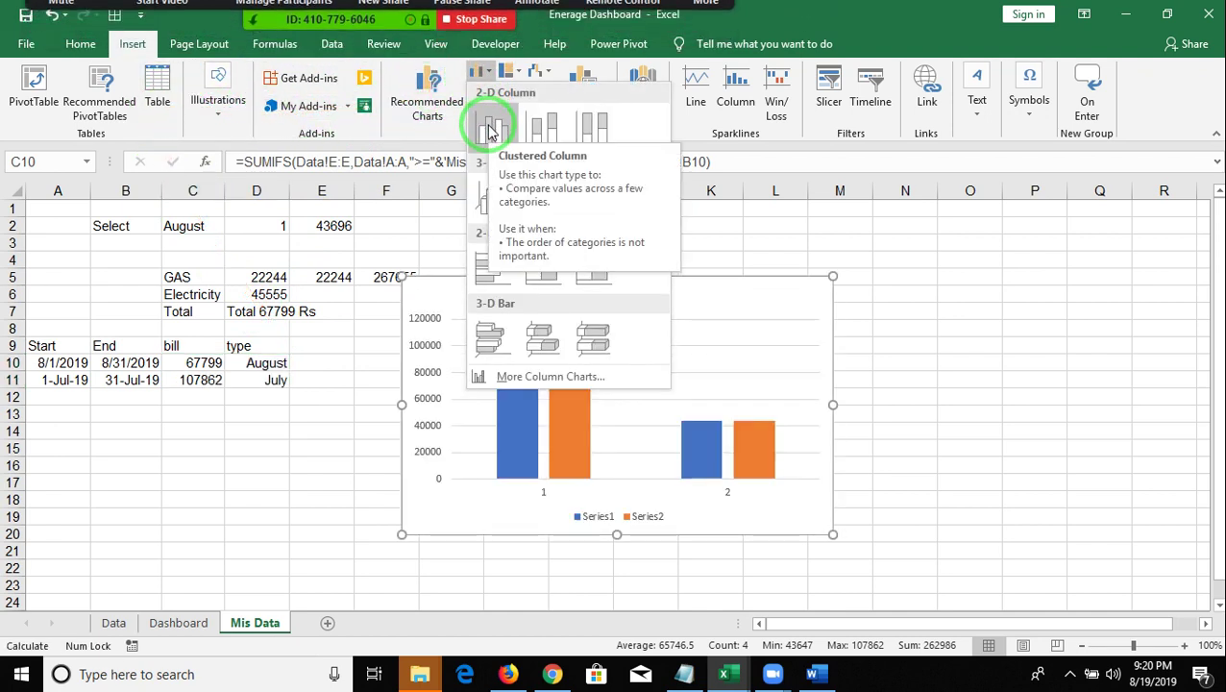
left_click(241, 449)
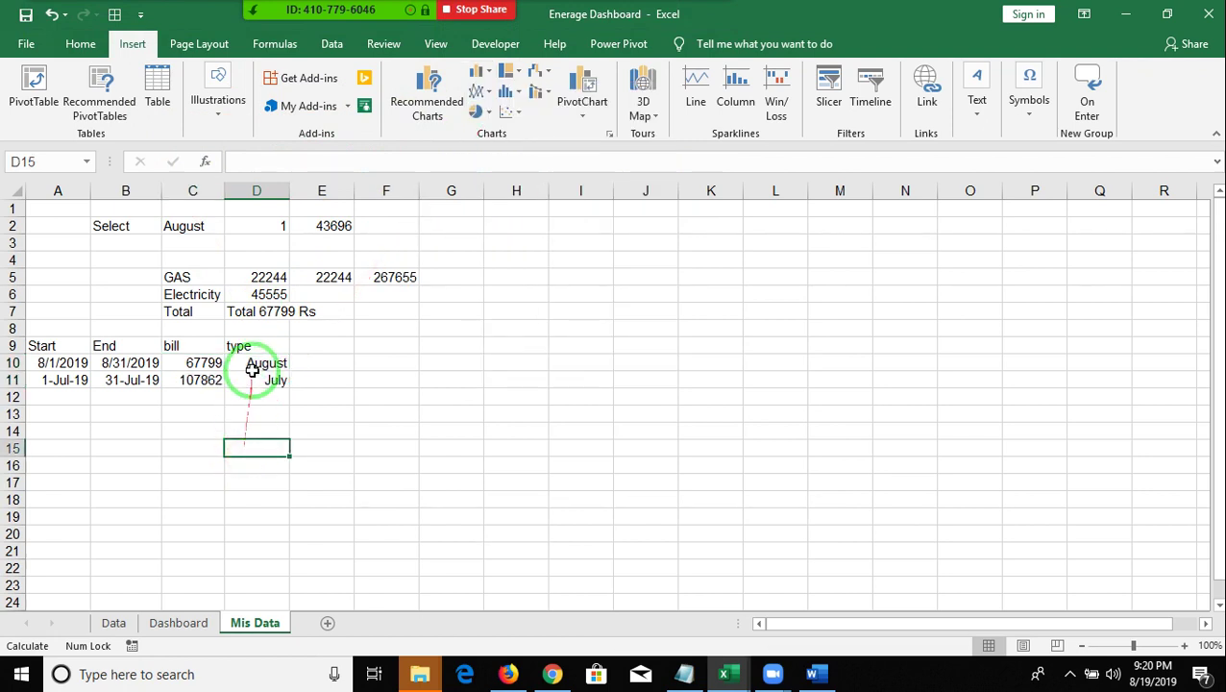
Move the August label from D10 into C9 and the July label into D9.
left_click(234, 345)
left_click(252, 362)
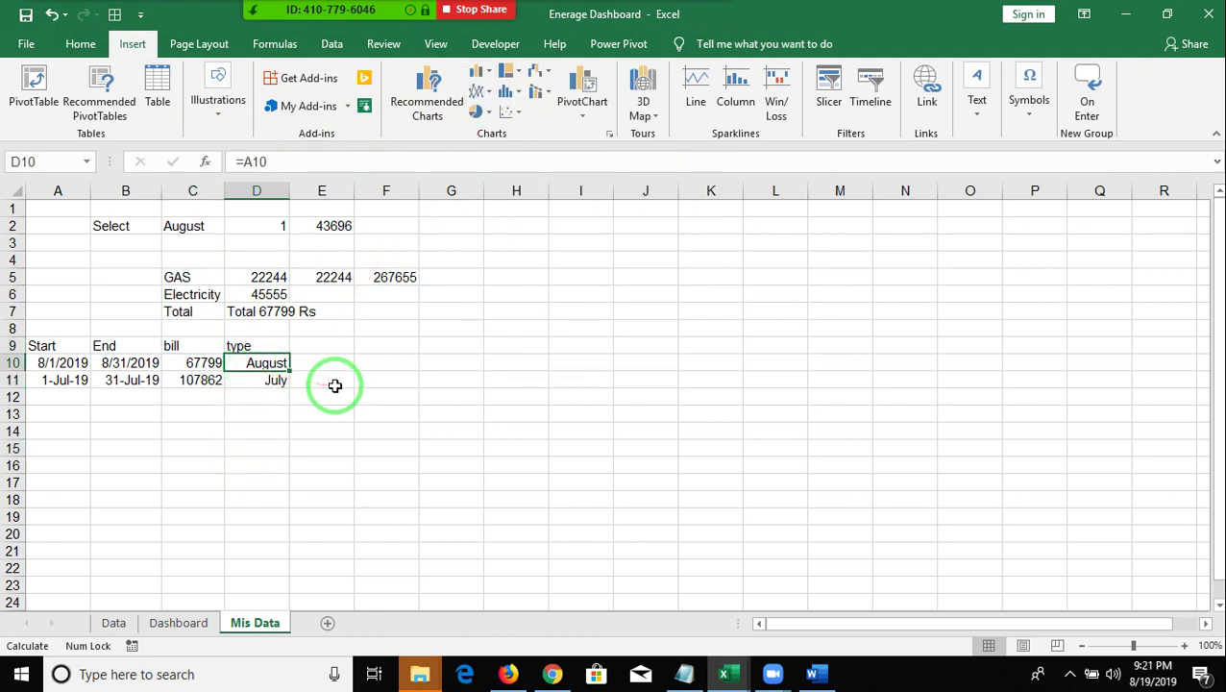
key("Left")
key("Up")
key("Return")
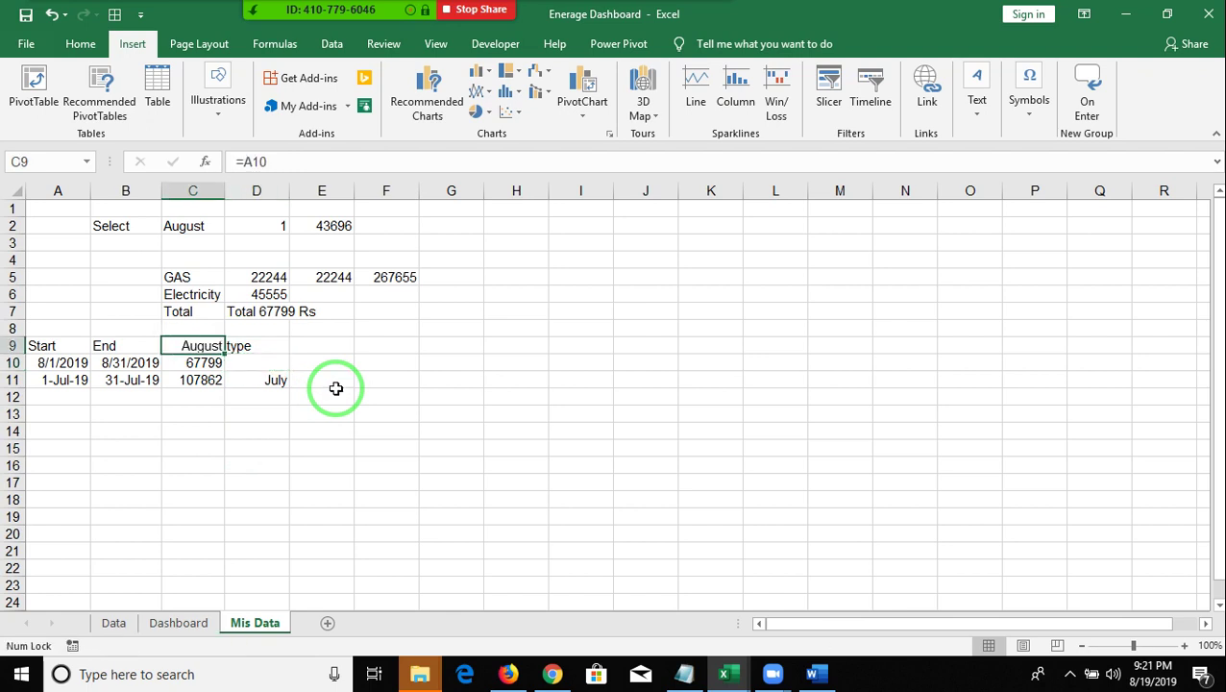
key("Down")
key("Right")
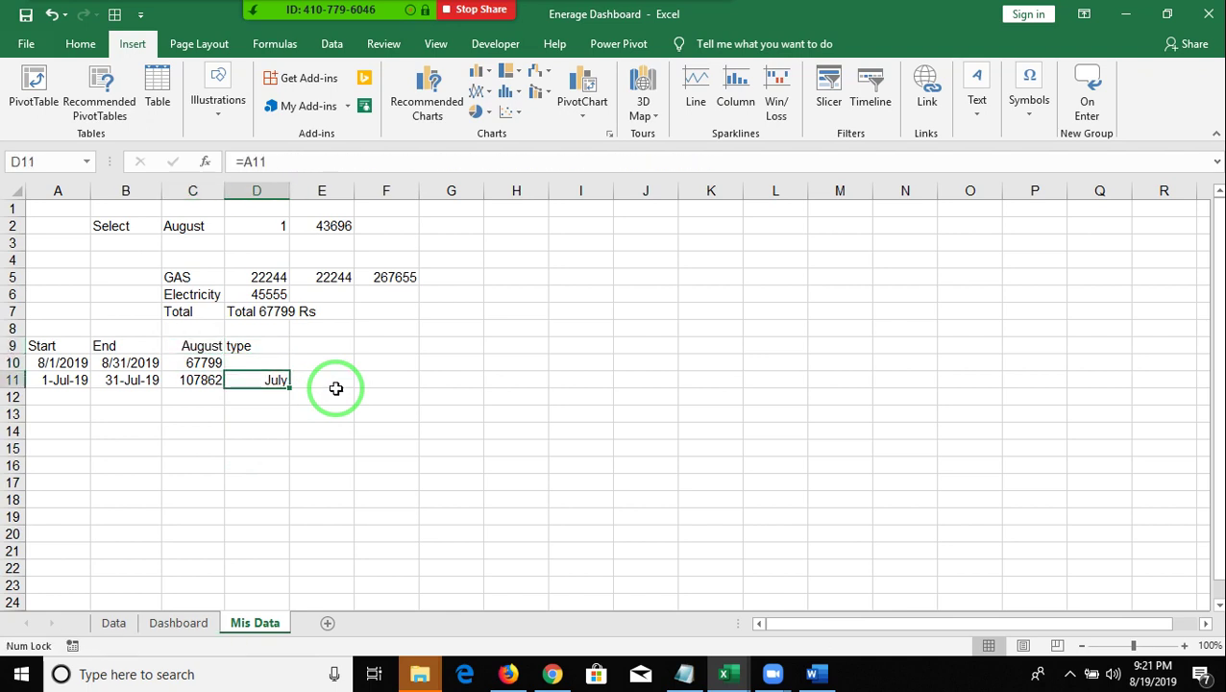
key("Return")
Move the 107862 total from C11 into D10 and select the C9:D10 table.
key("Left")
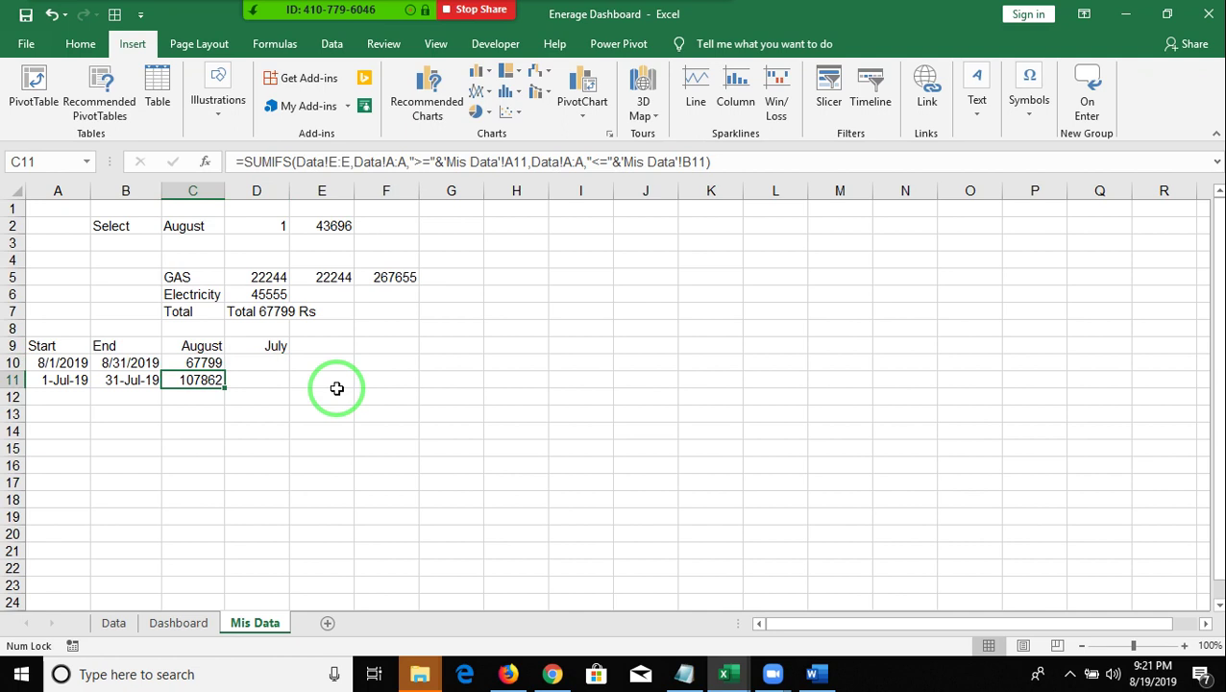
key("Right")
key("Up")
key("Return")
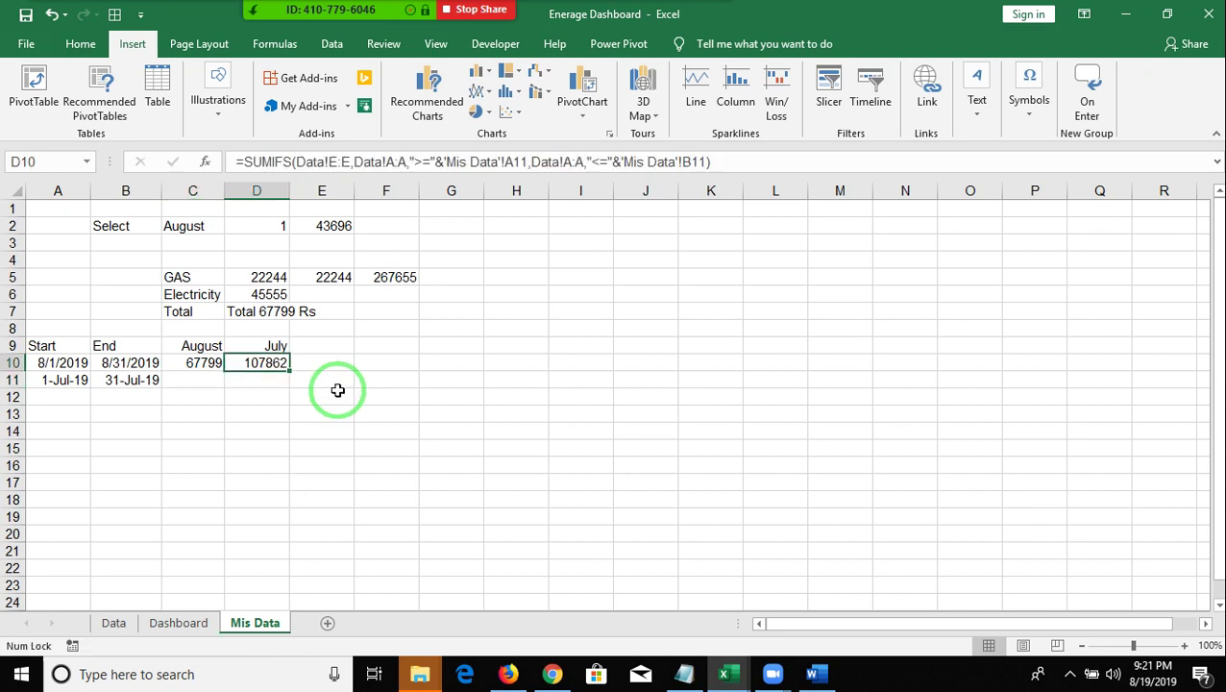
key("Up")
key("Left")
key("shift+Right")
key("shift+Down")
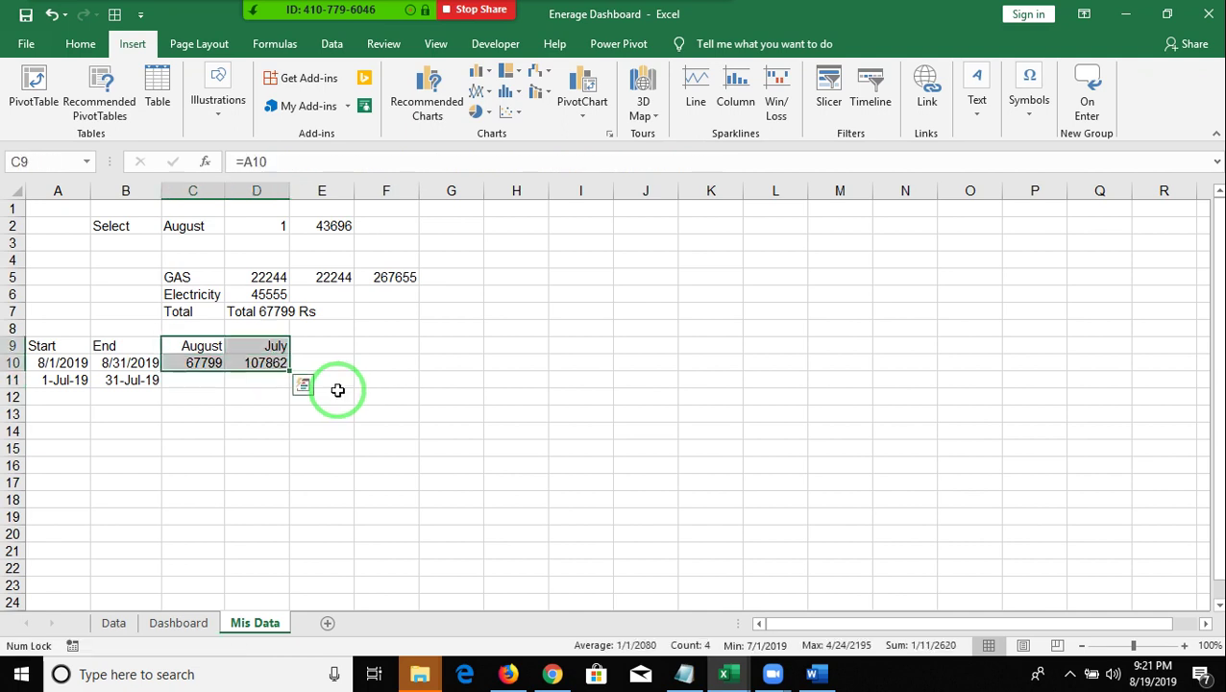
Insert a clustered column chart of August vs July, then try the dashboard's Month and Today views.
left_click(489, 77)
left_click(492, 125)
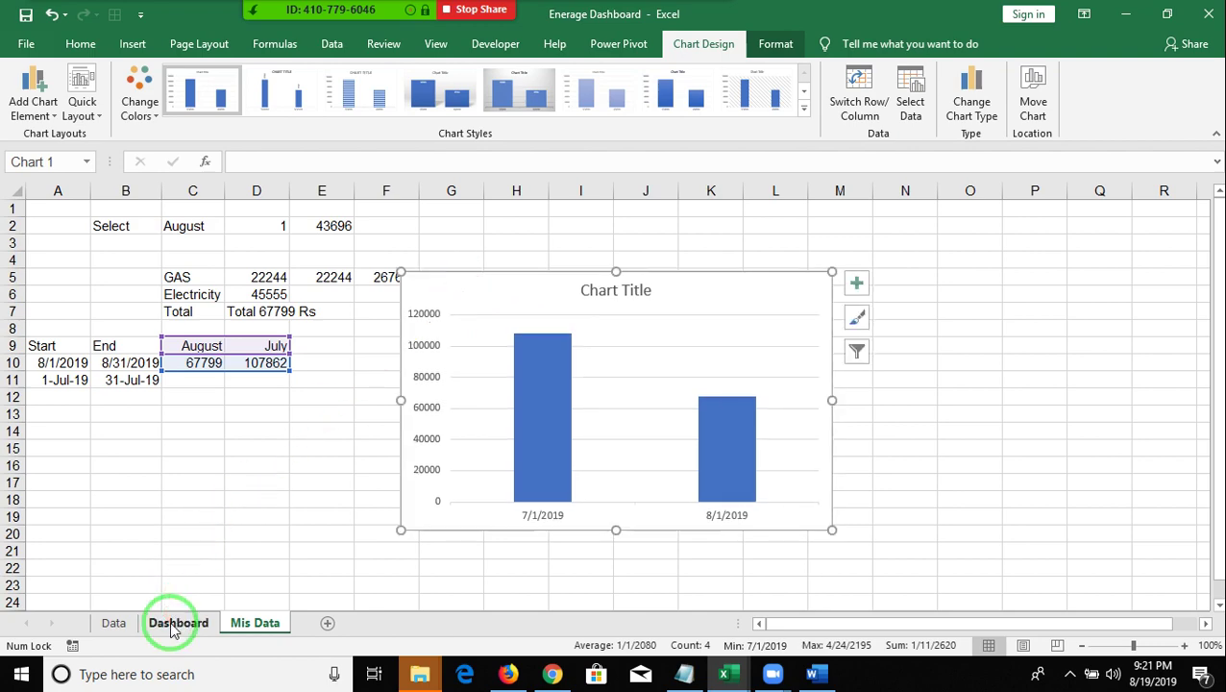
left_click(170, 623)
left_click(189, 238)
left_click(200, 625)
left_click(132, 228)
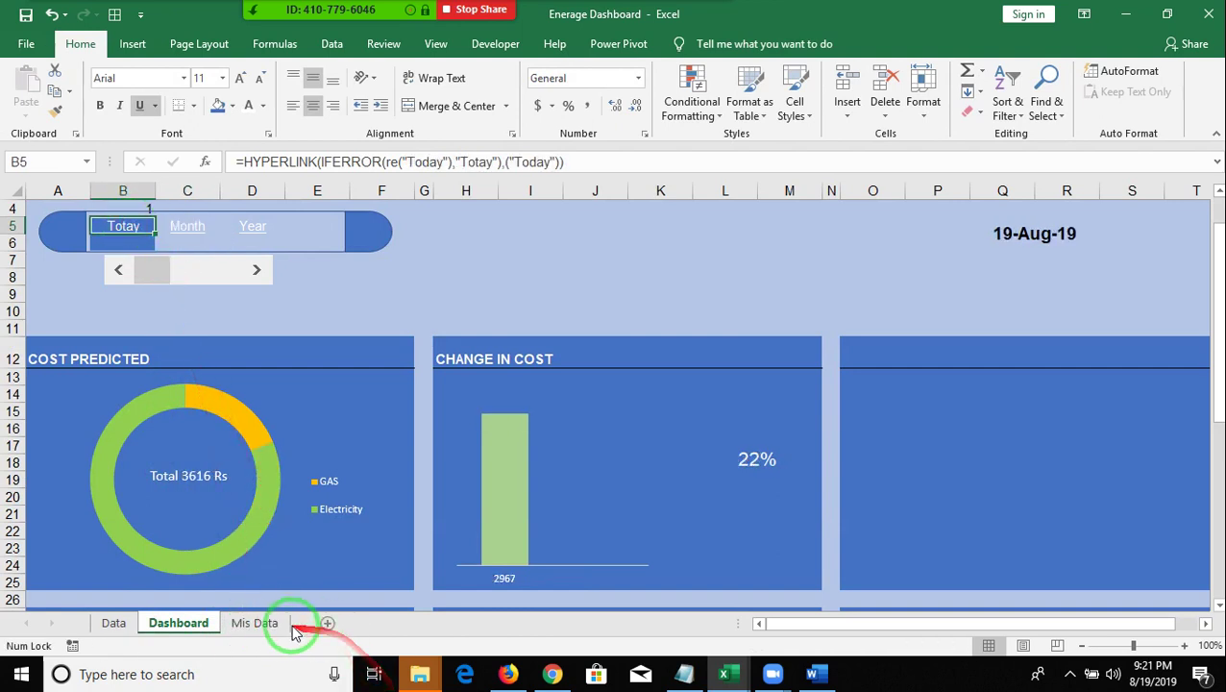
Set the dashboard to Year, reposition the new chart on Mis Data, and select the Change in Cost chart.
left_click(267, 625)
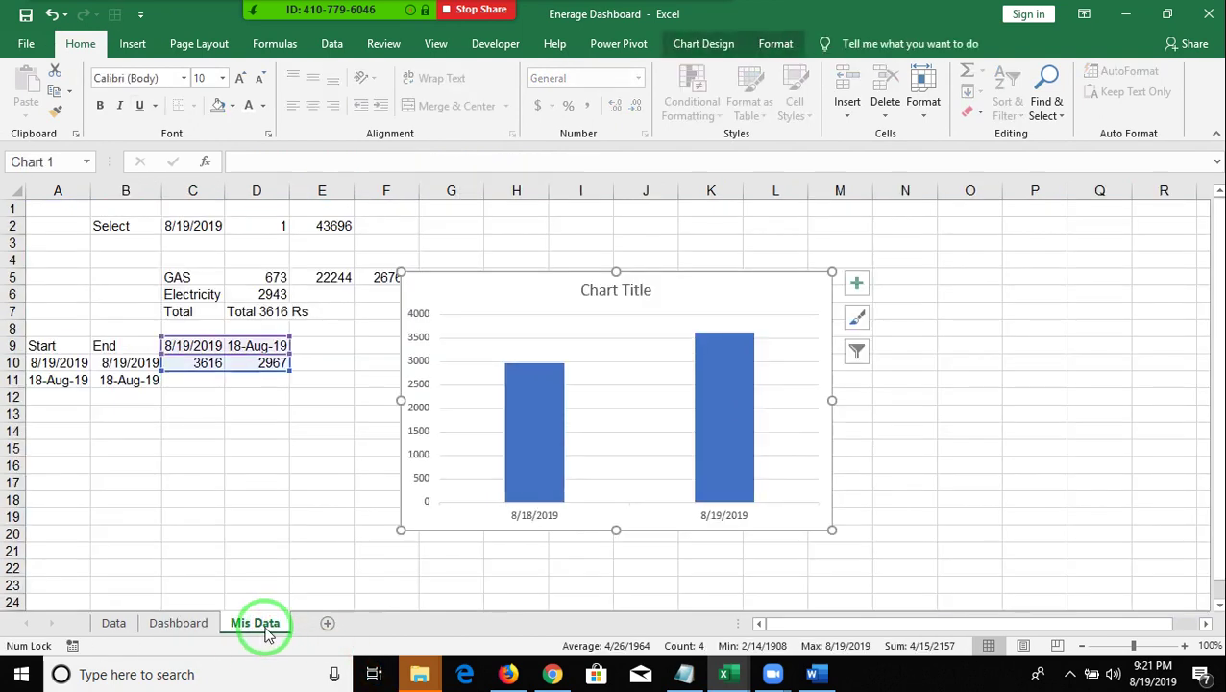
left_click(204, 624)
left_click(254, 229)
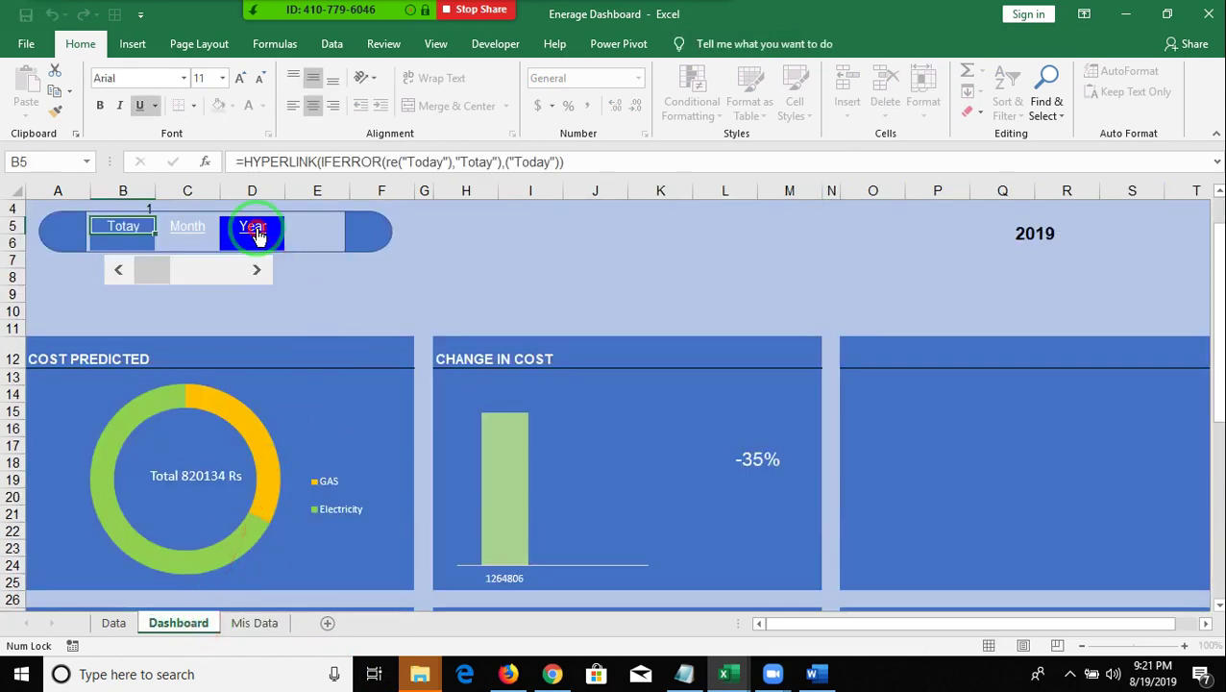
left_click(252, 624)
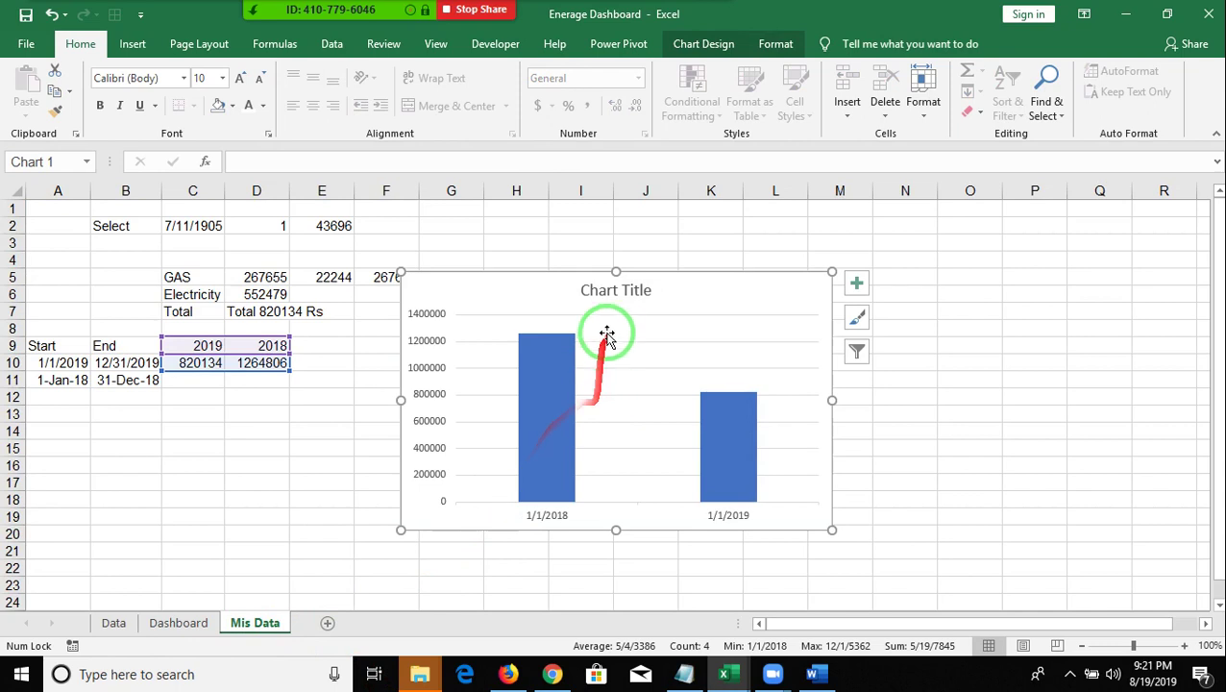
left_click_drag(456, 287, 424, 256)
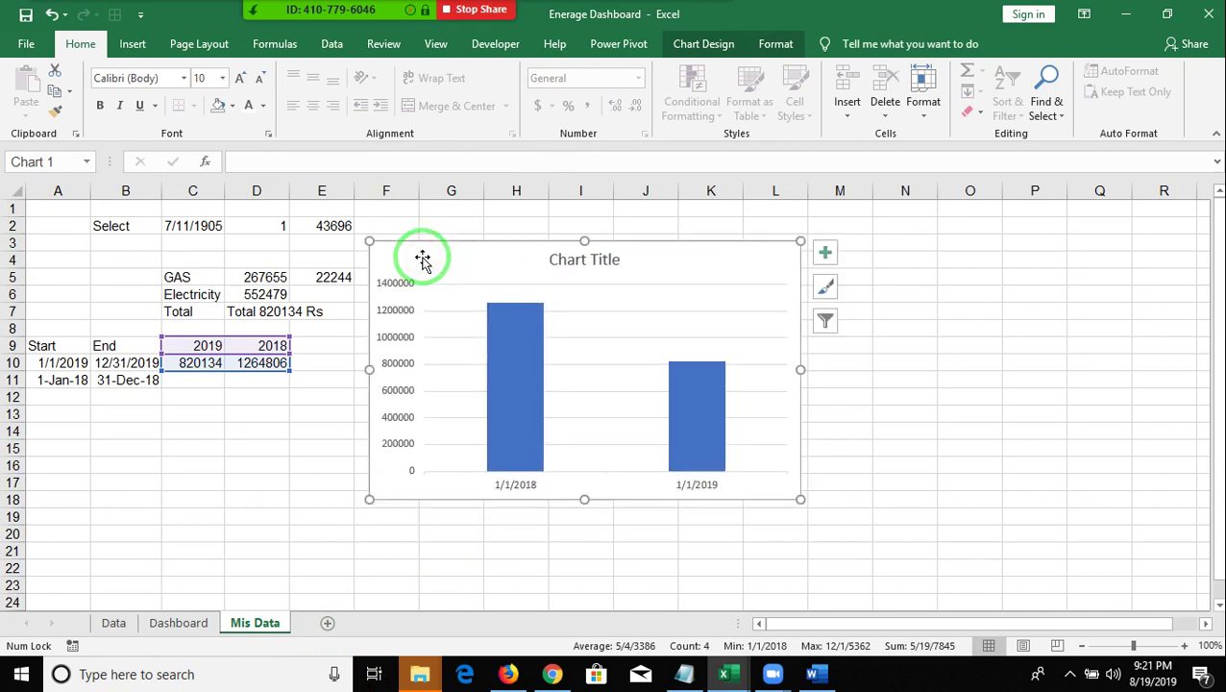
left_click(207, 618)
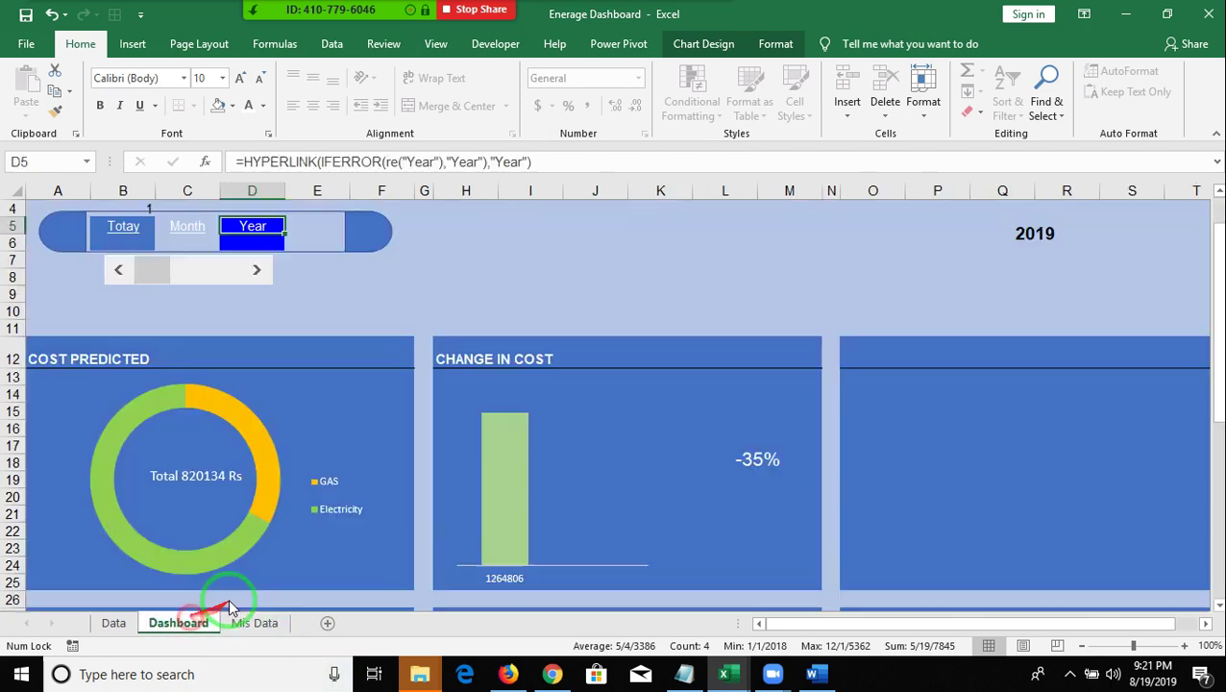
left_click(595, 468)
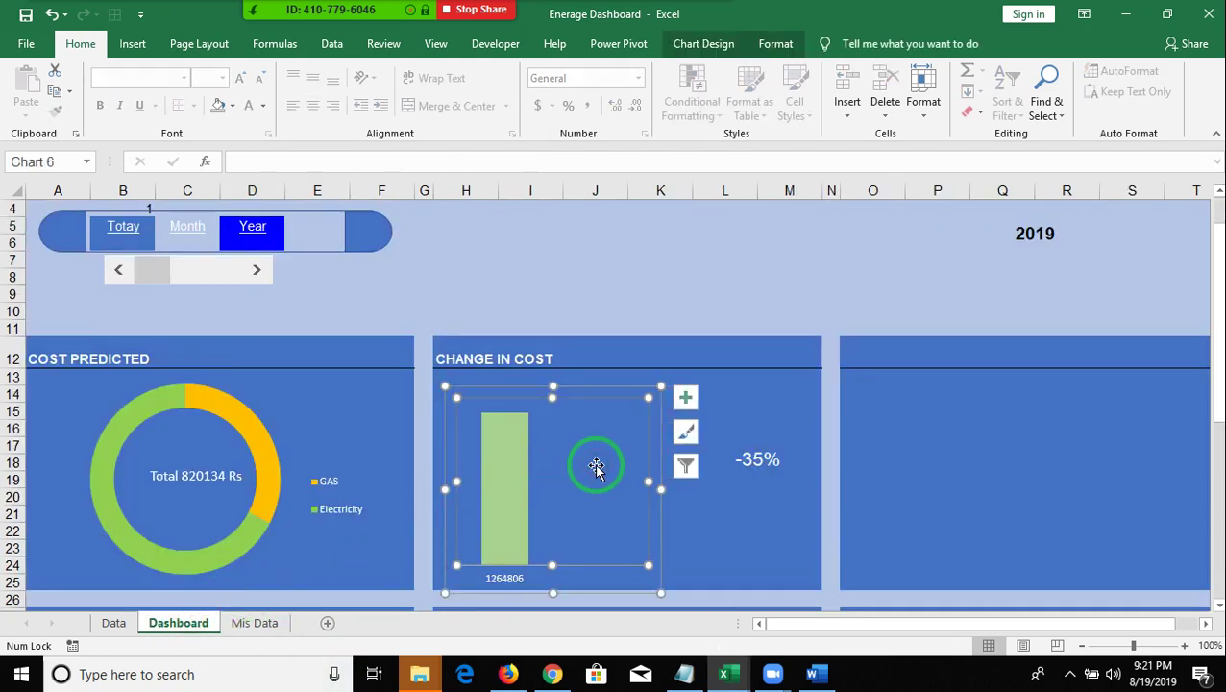
Deselect the dashboard's Change in Cost chart and return to the Mis Data sheet.
left_click(607, 393)
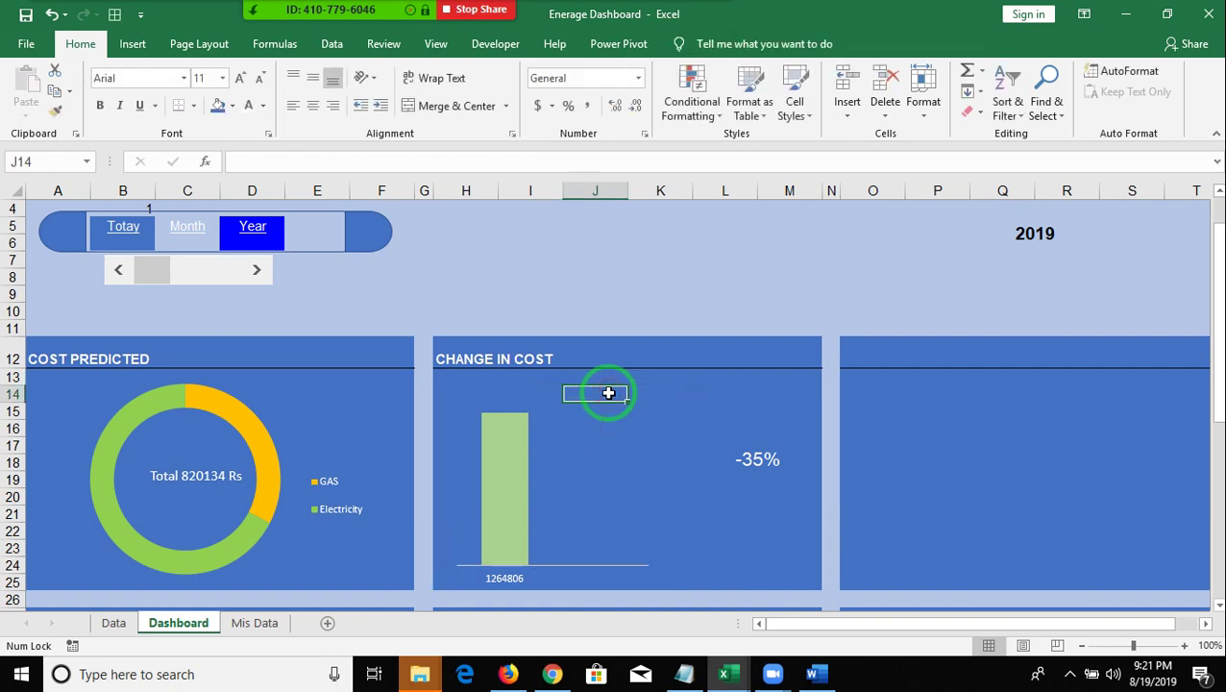
left_click(552, 441)
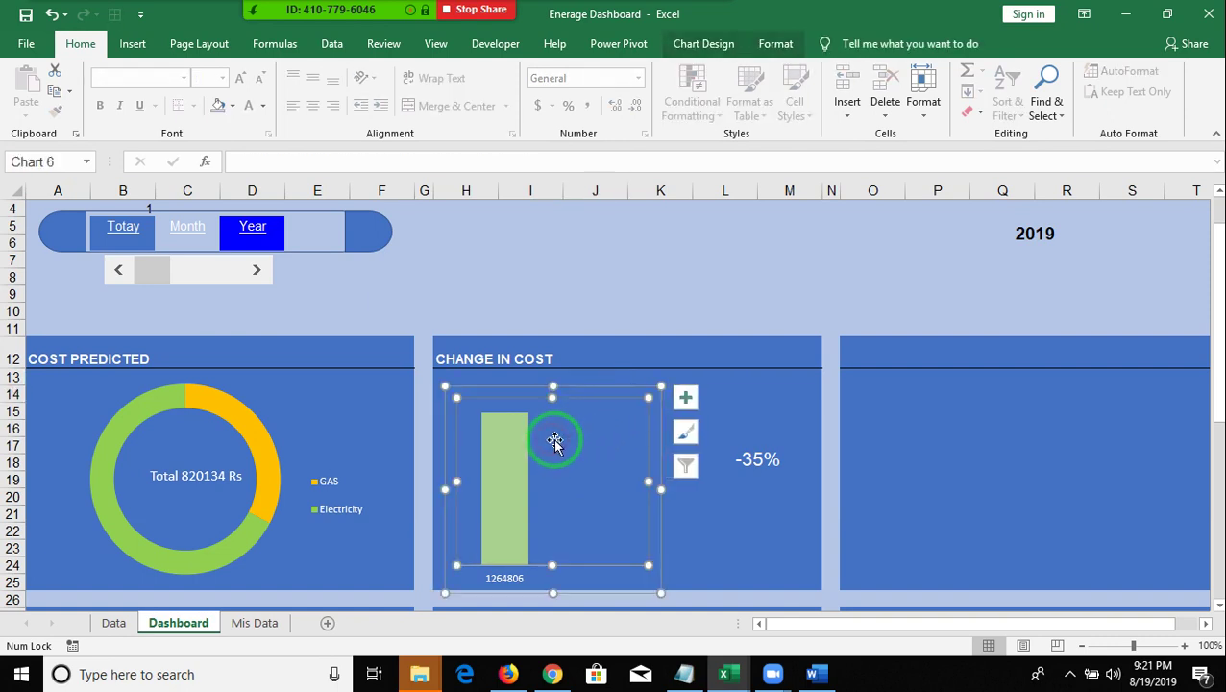
left_click(630, 387)
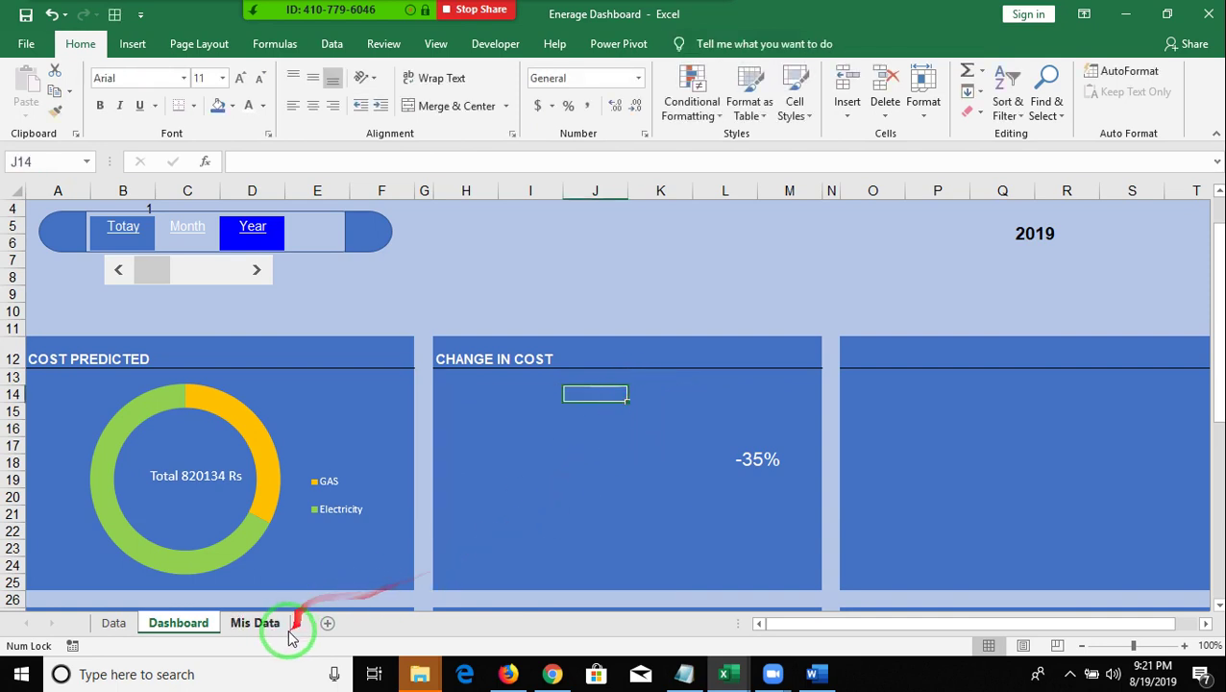
left_click(266, 625)
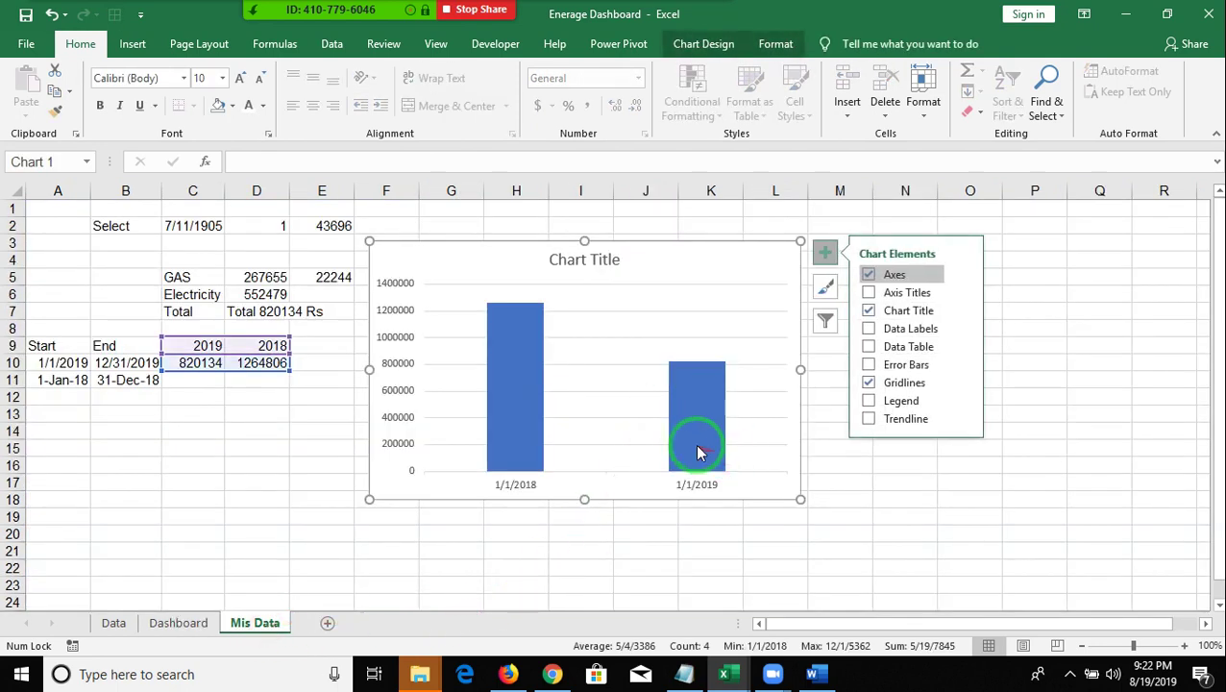
Delete the column chart's gridlines, vertical value axis and title.
left_click(760, 444)
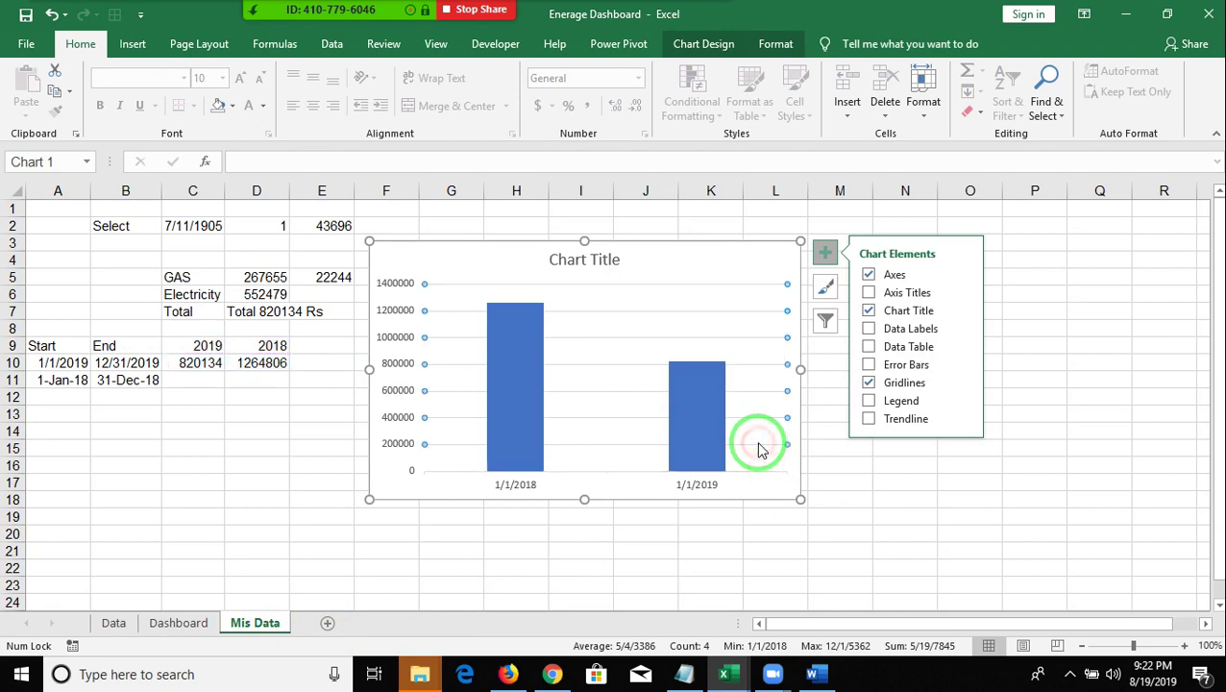
key("Delete")
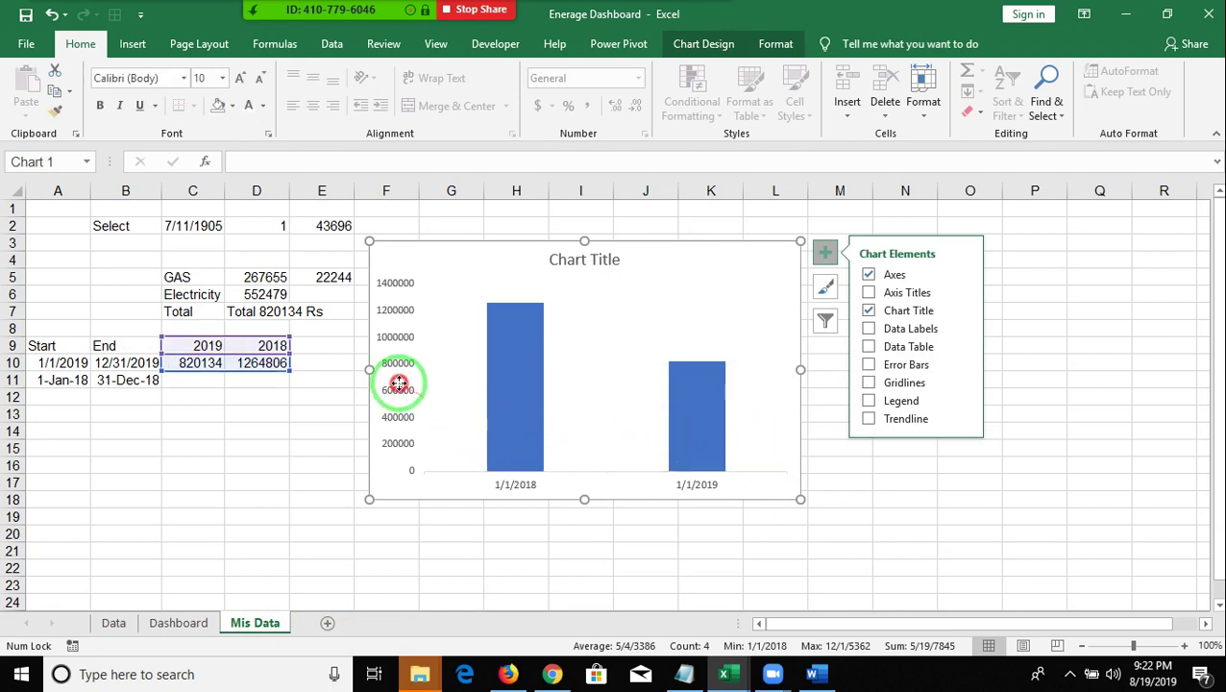
key("Delete")
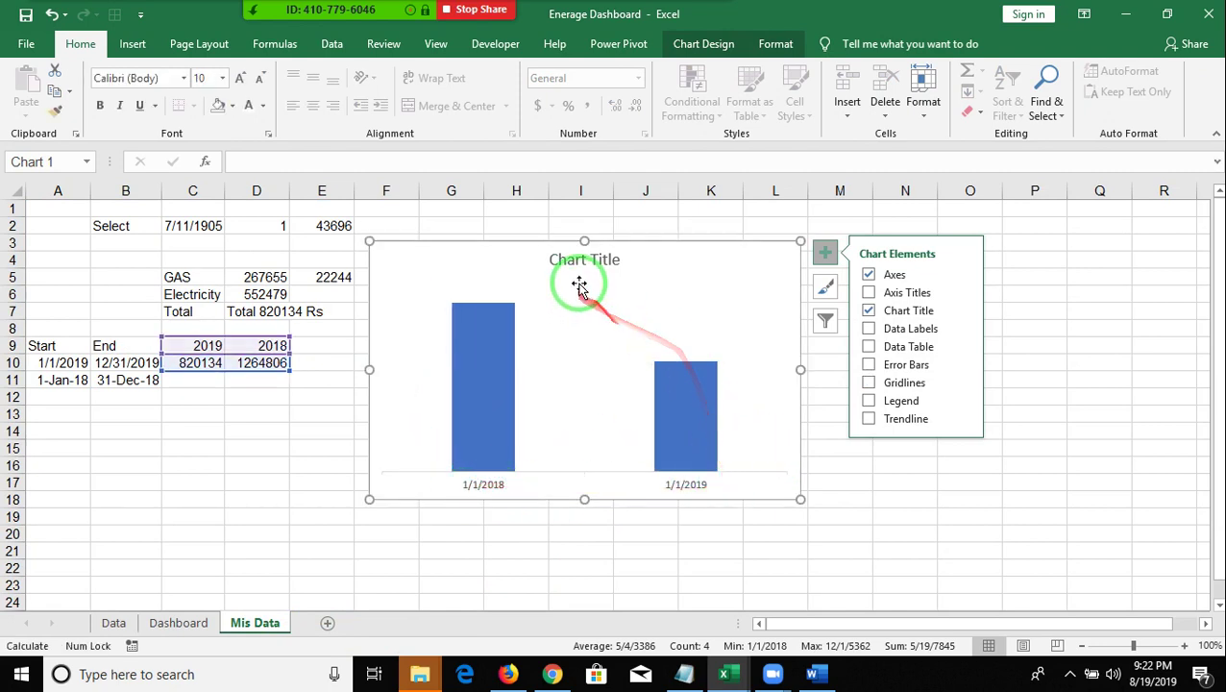
left_click(579, 276)
key("Delete")
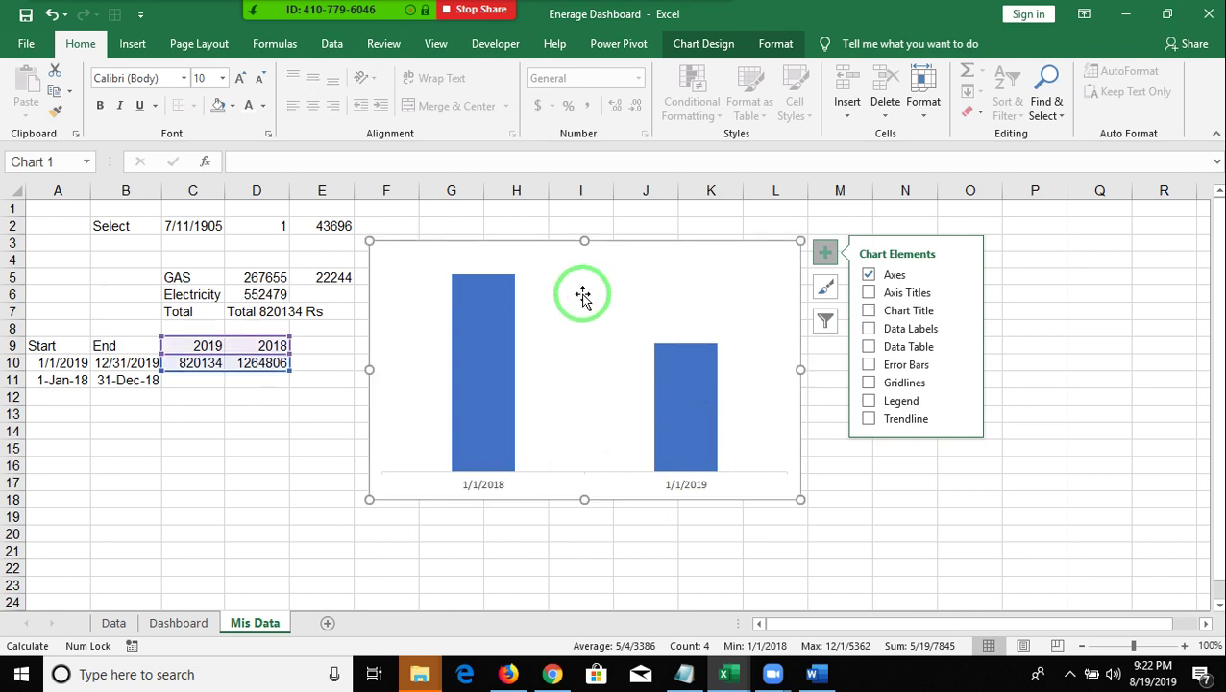
Check the horizontal axis and plot area menus, then bring up the chart area's context menu.
left_click(790, 477)
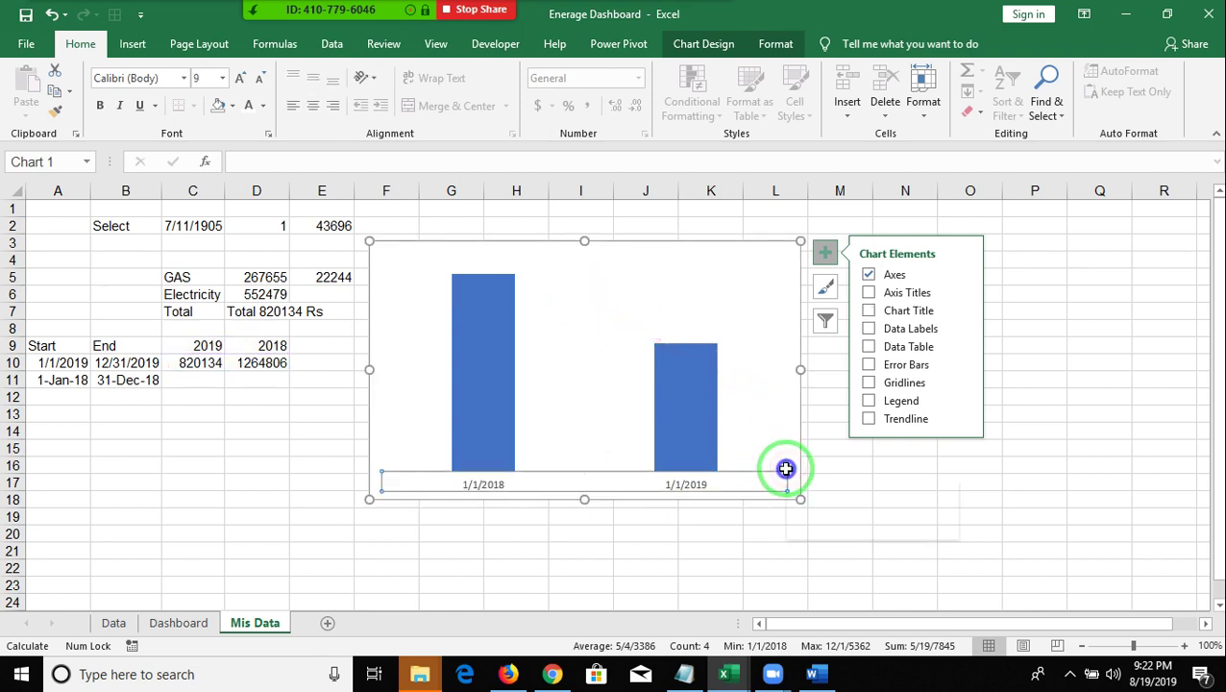
right_click(788, 473)
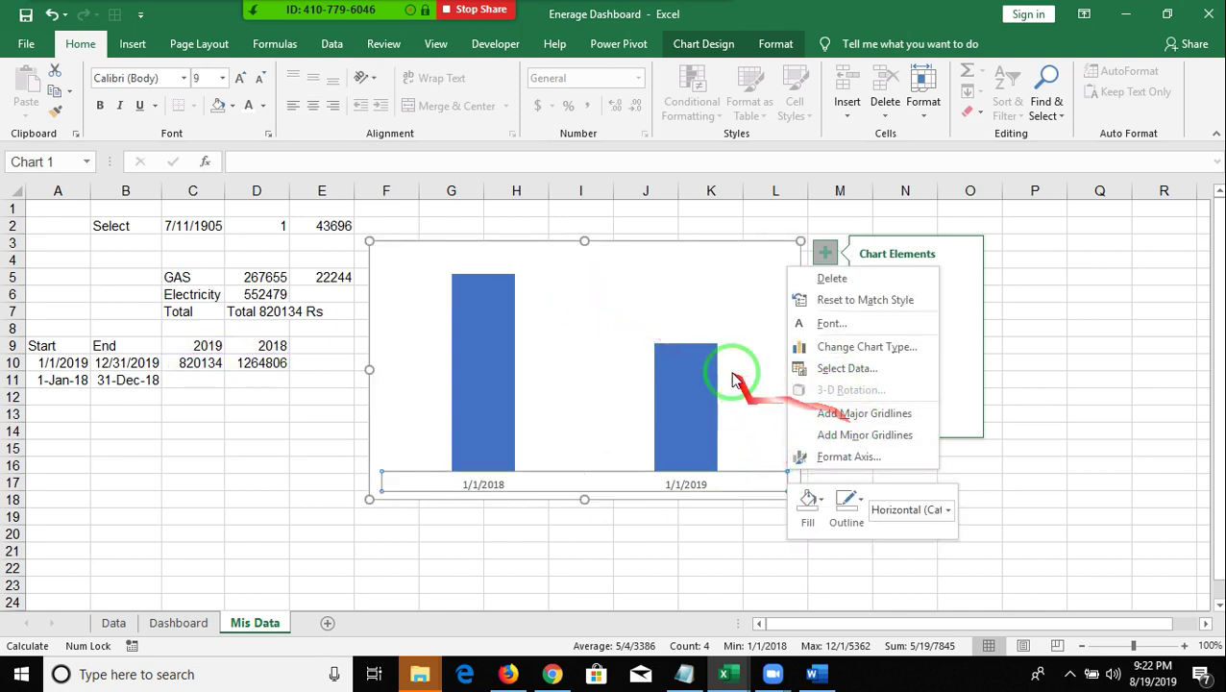
left_click(619, 259)
right_click(620, 261)
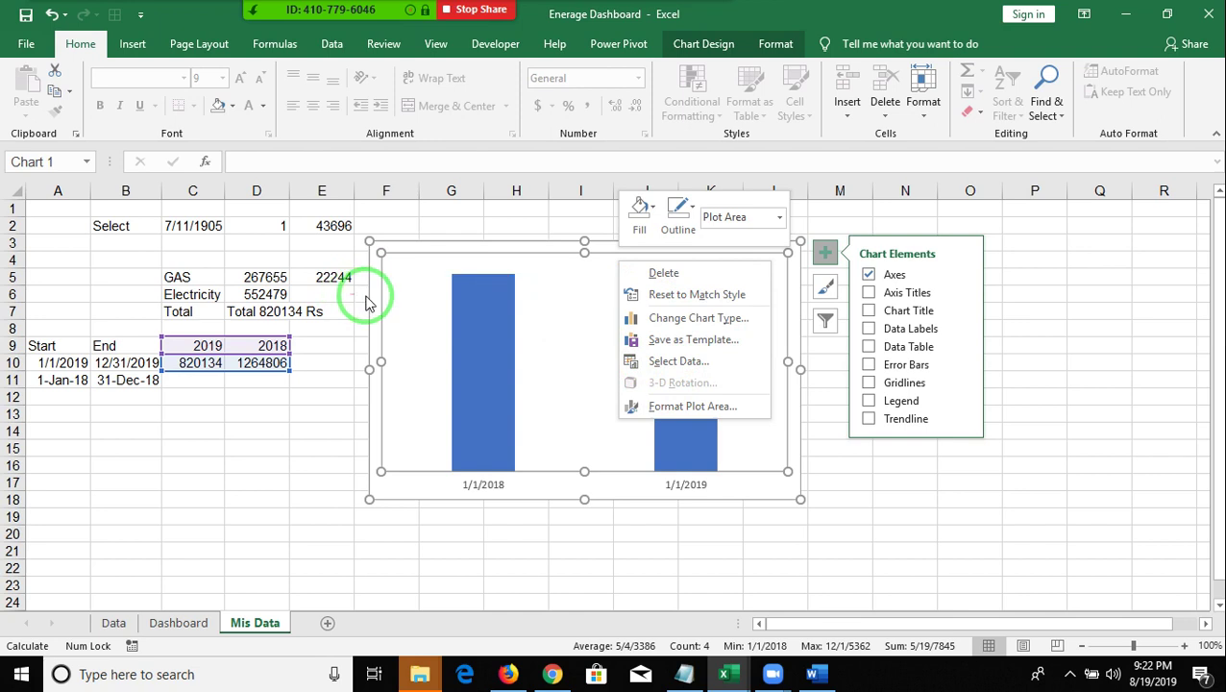
left_click(371, 298)
left_click(377, 303)
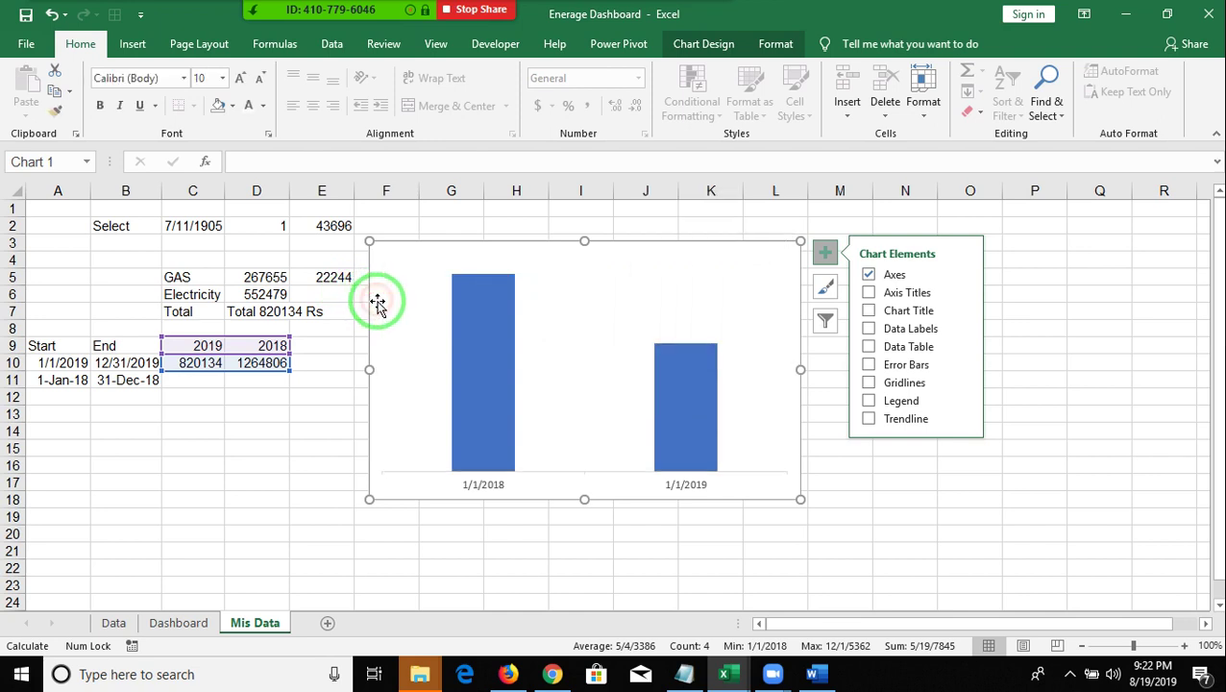
right_click(378, 301)
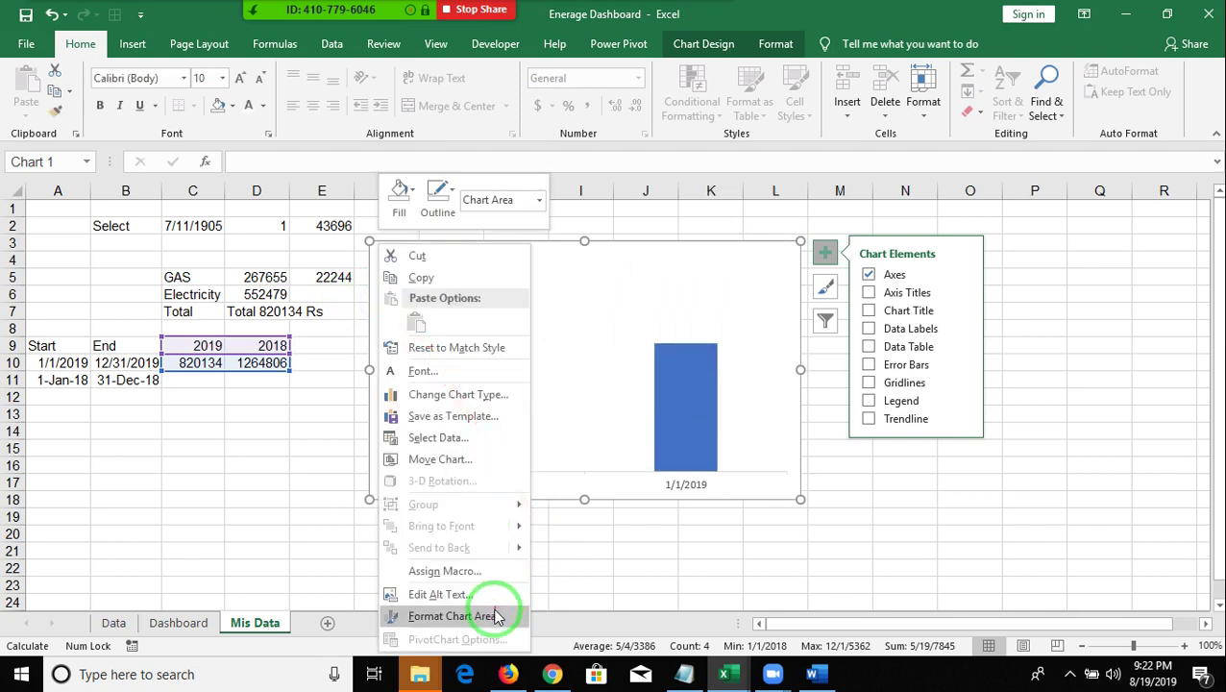
Format the chart area with No fill and No line border.
left_click(497, 616)
left_click(985, 306)
left_click(1012, 330)
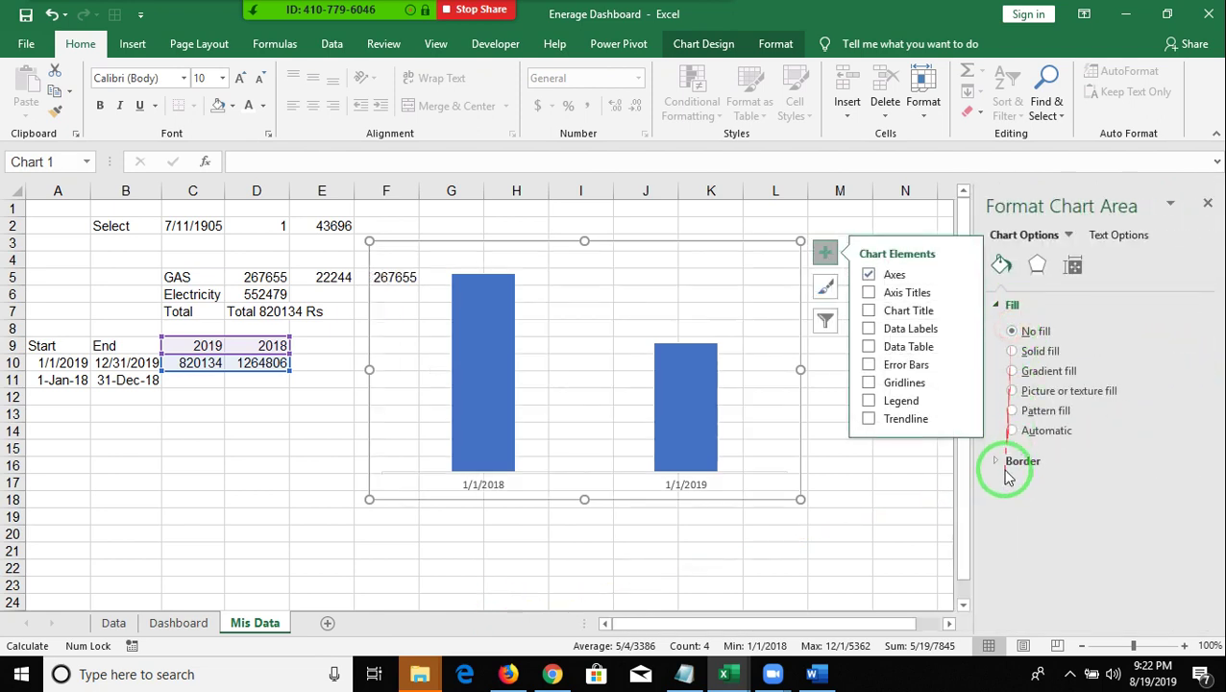
left_click(1008, 471)
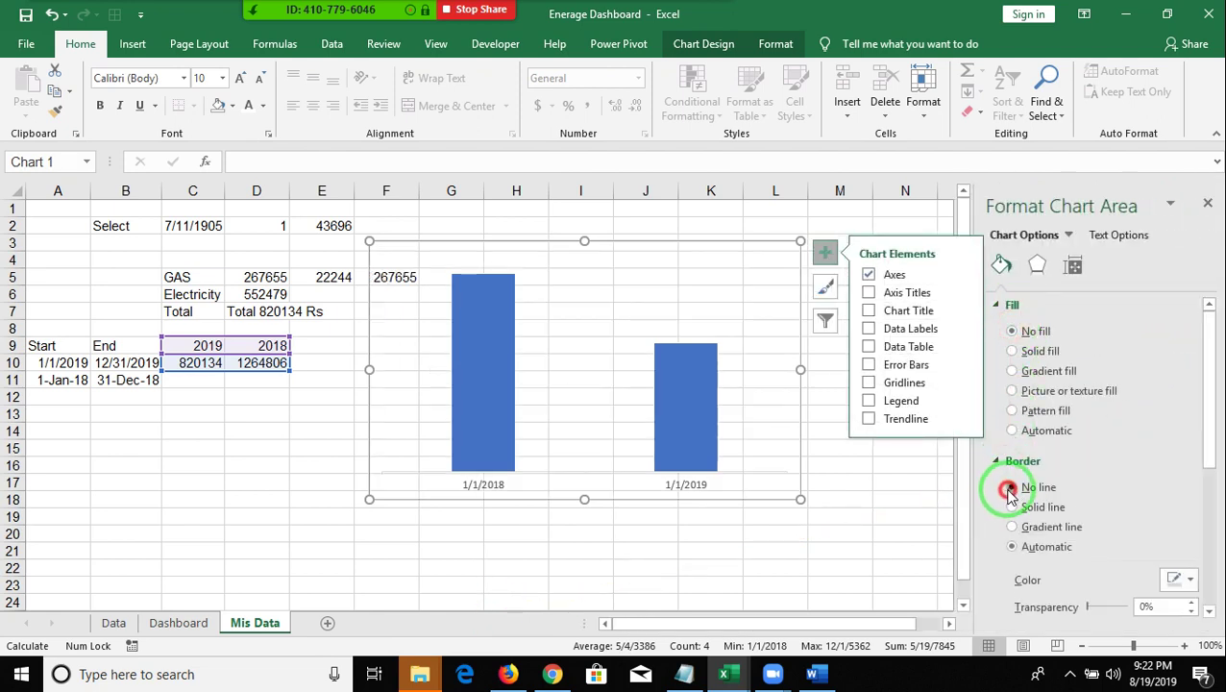
left_click(1009, 488)
left_click(778, 581)
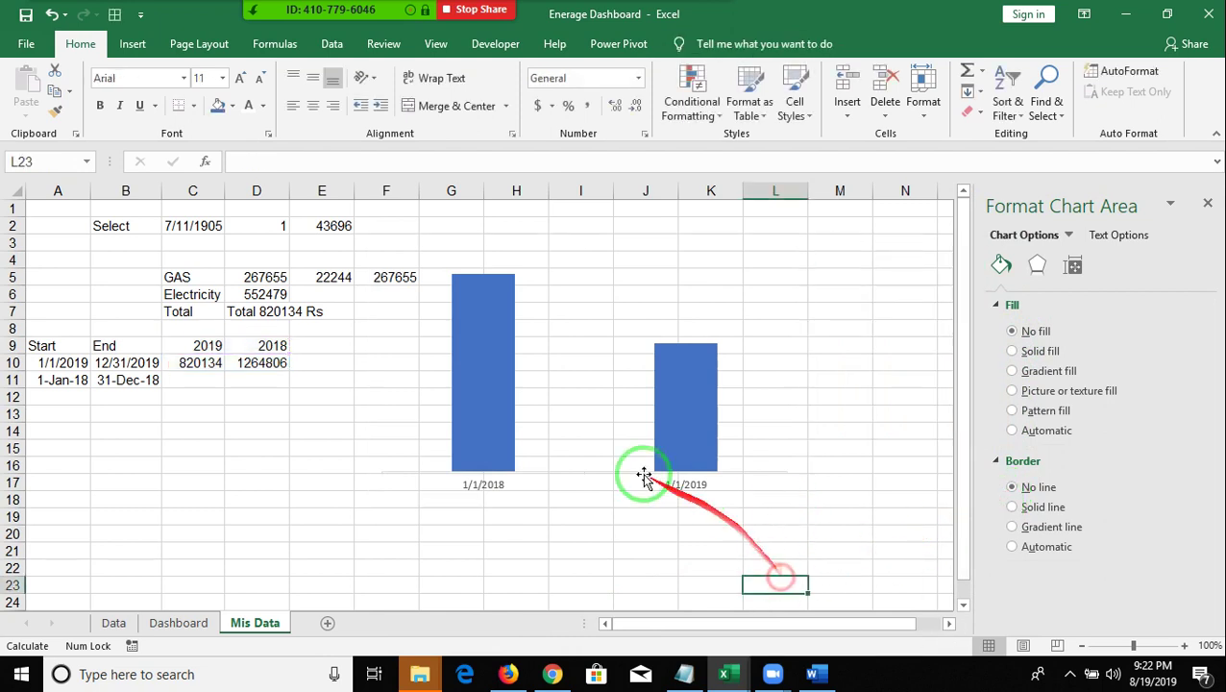
Cut the chart from Mis Data and go to the Dashboard sheet.
left_click(548, 323)
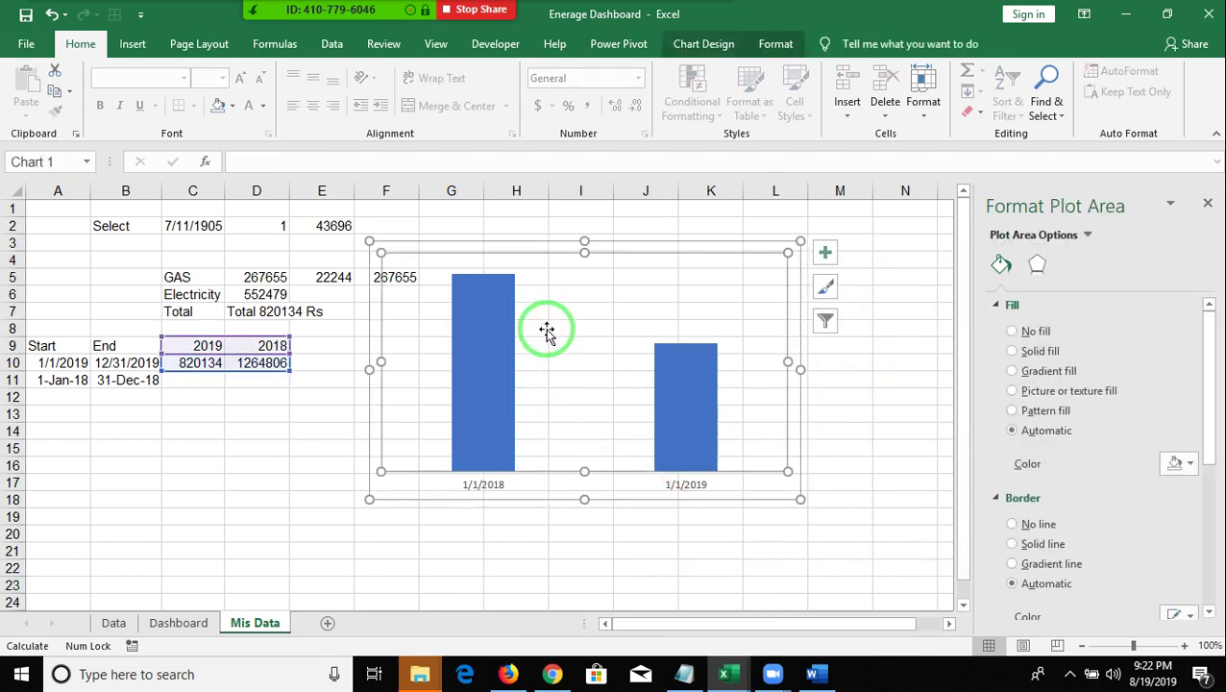
key("Delete")
left_click(183, 623)
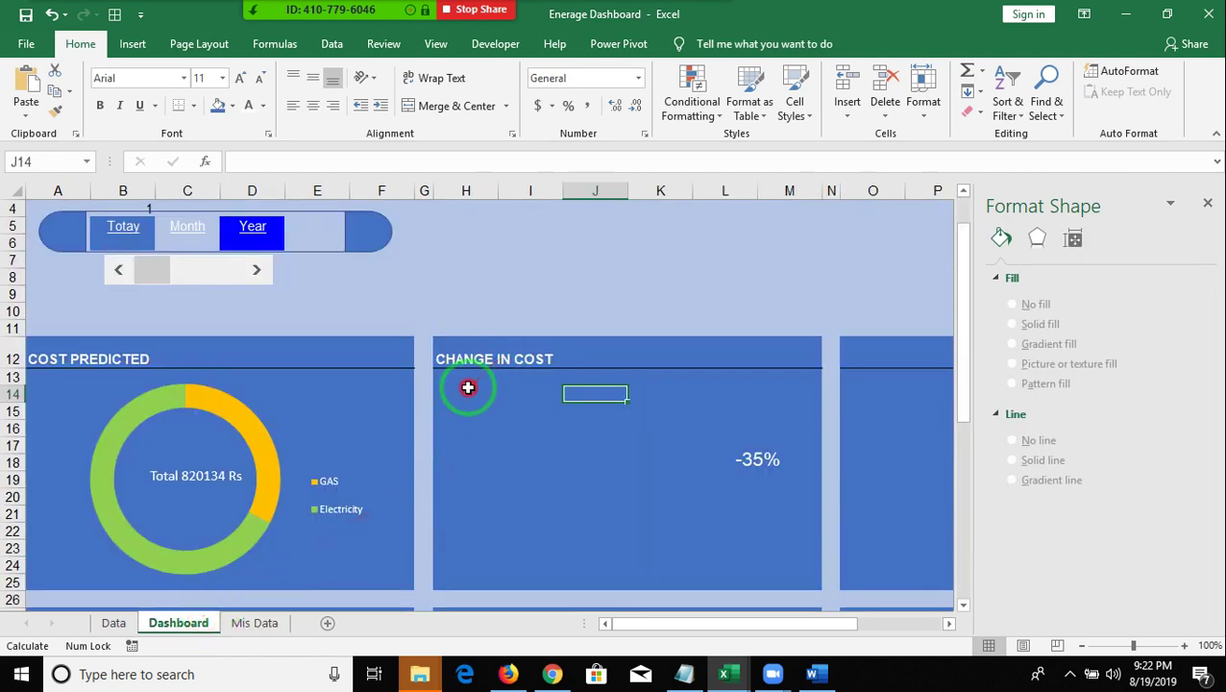
Paste the chart at H14, fill both bars solid Light Green, and raise the plot area.
left_click(468, 389)
key("ctrl+v")
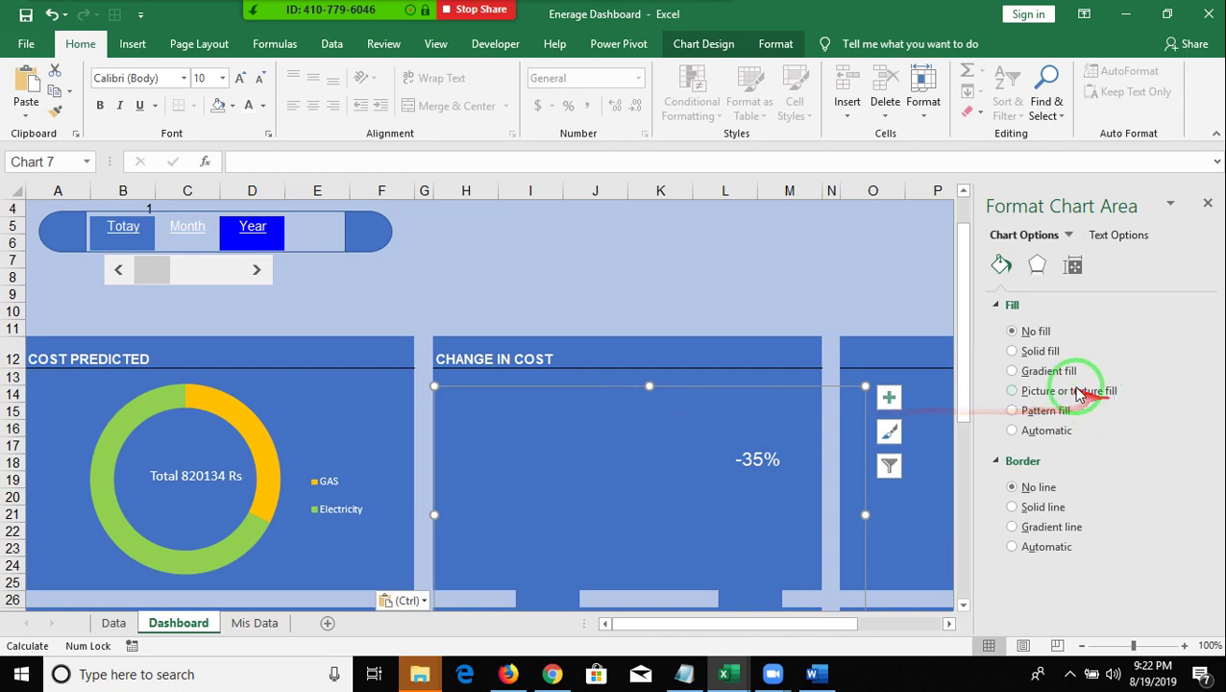
left_click(530, 501)
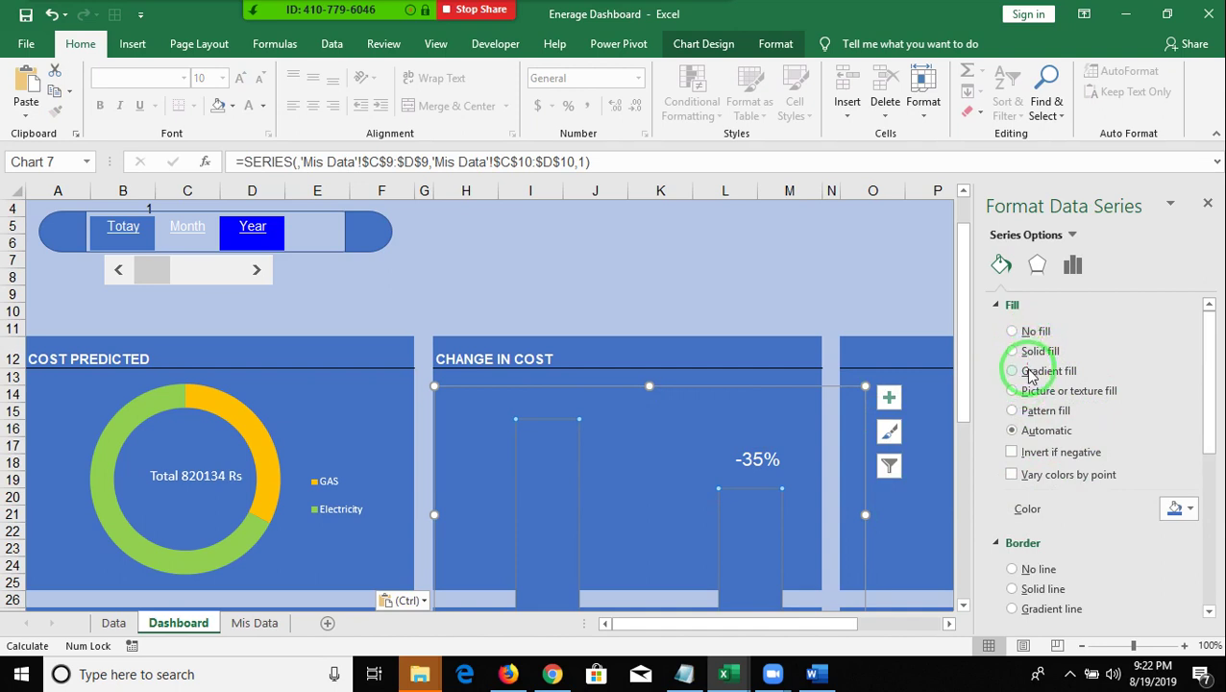
left_click(1035, 354)
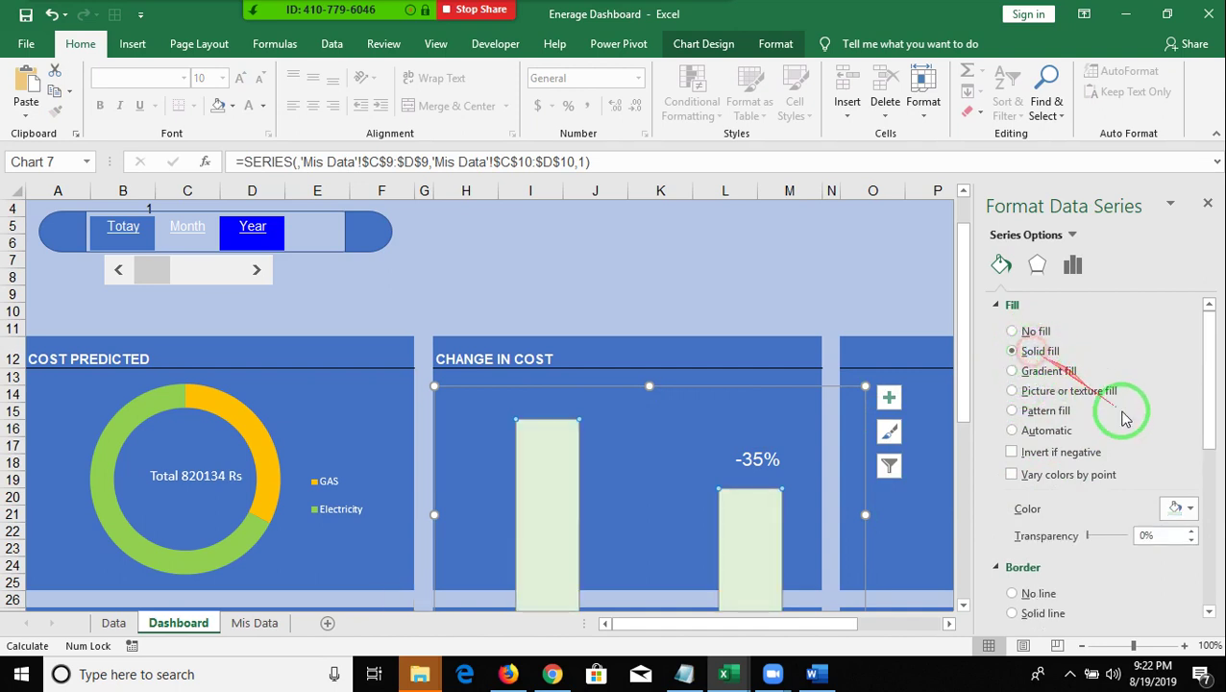
left_click(1174, 514)
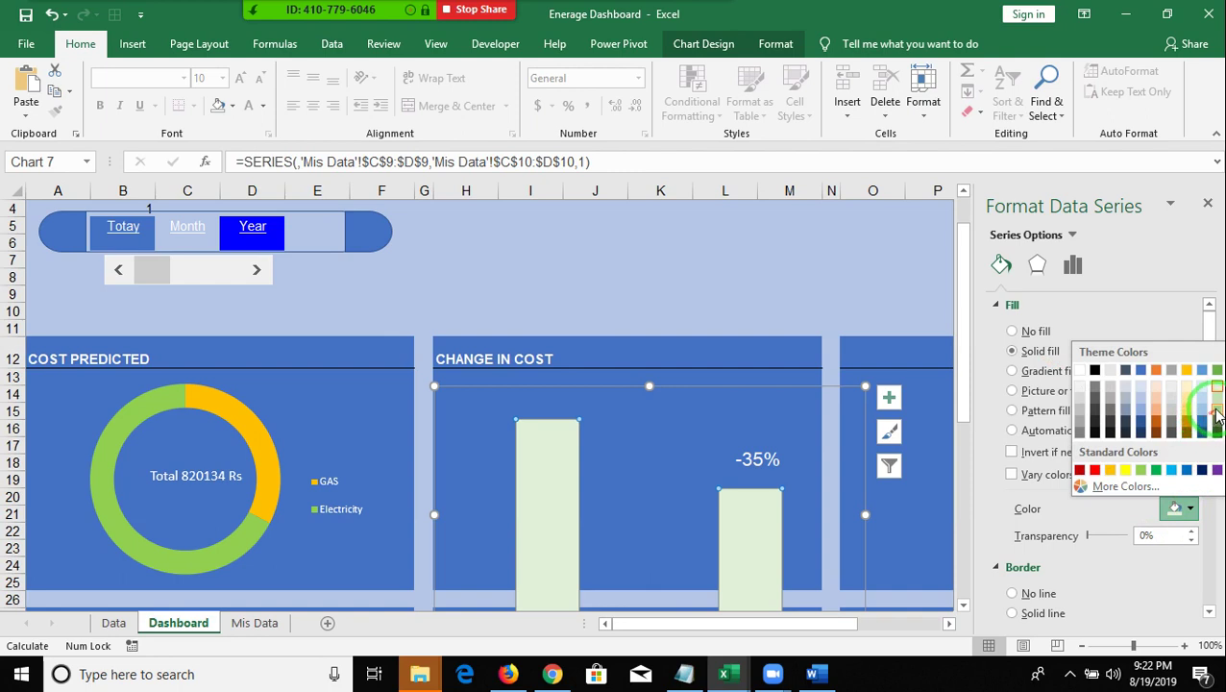
left_click(1144, 471)
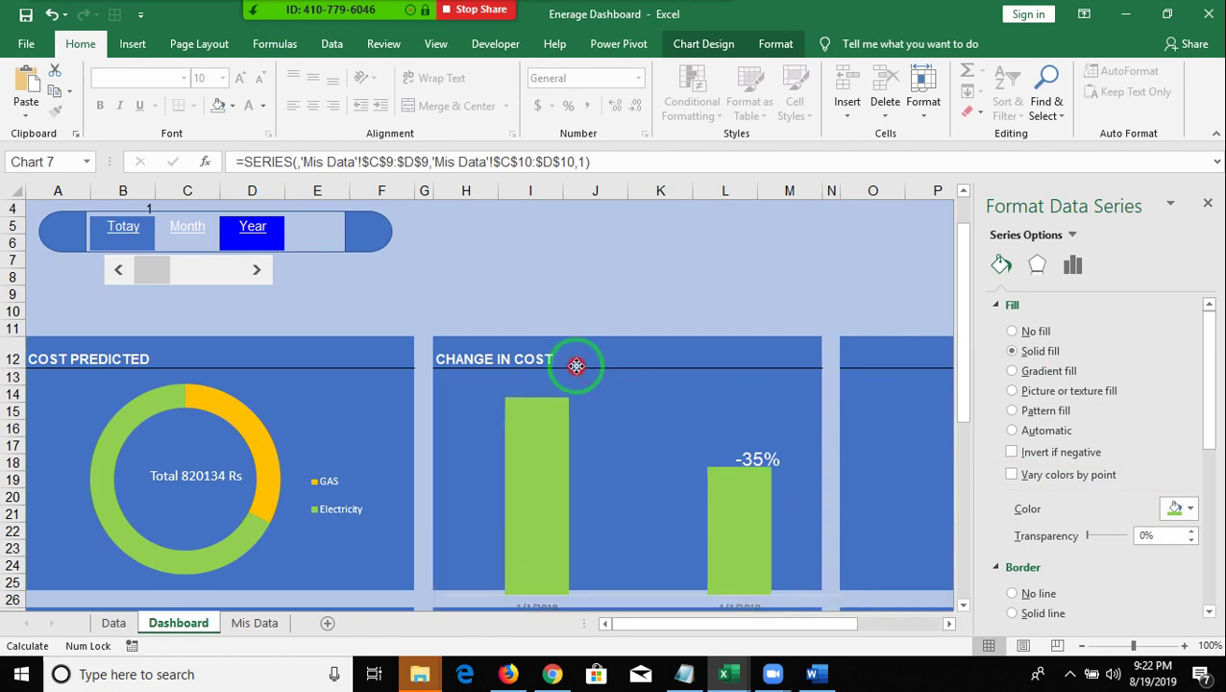
left_click_drag(589, 388, 567, 339)
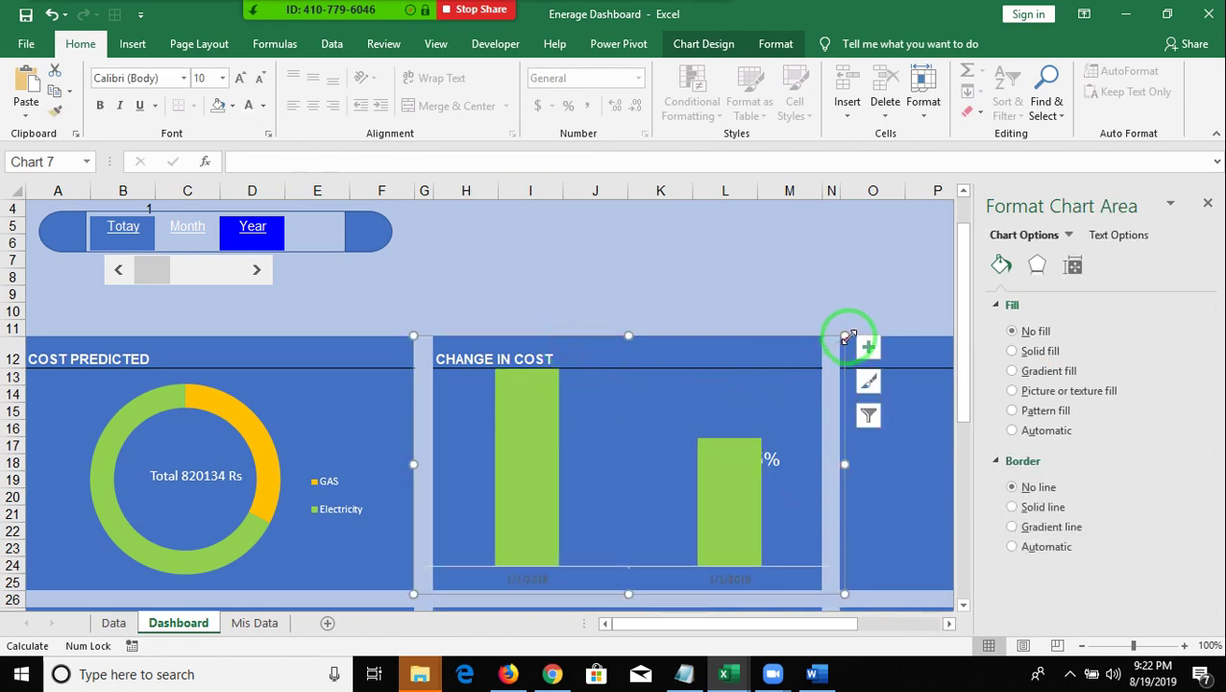
Shrink the chart to fit the Change in Cost panel and enlarge its plot area for taller bars.
left_click_drag(842, 339, 700, 399)
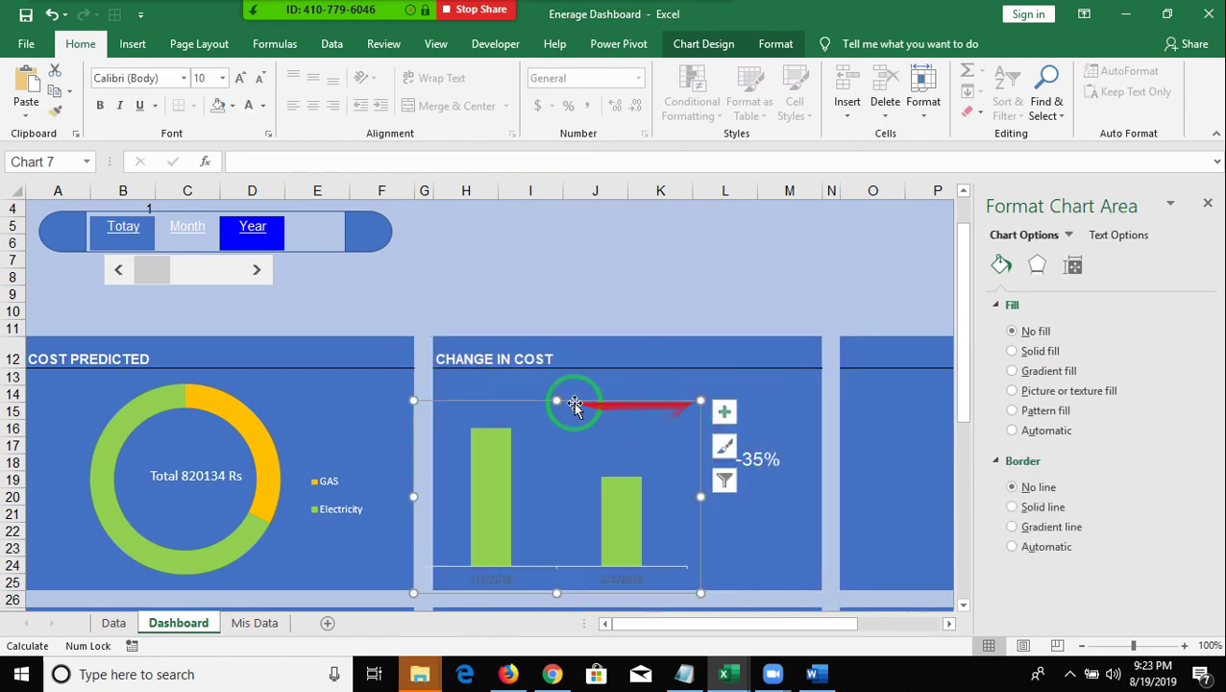
left_click_drag(557, 398, 556, 365)
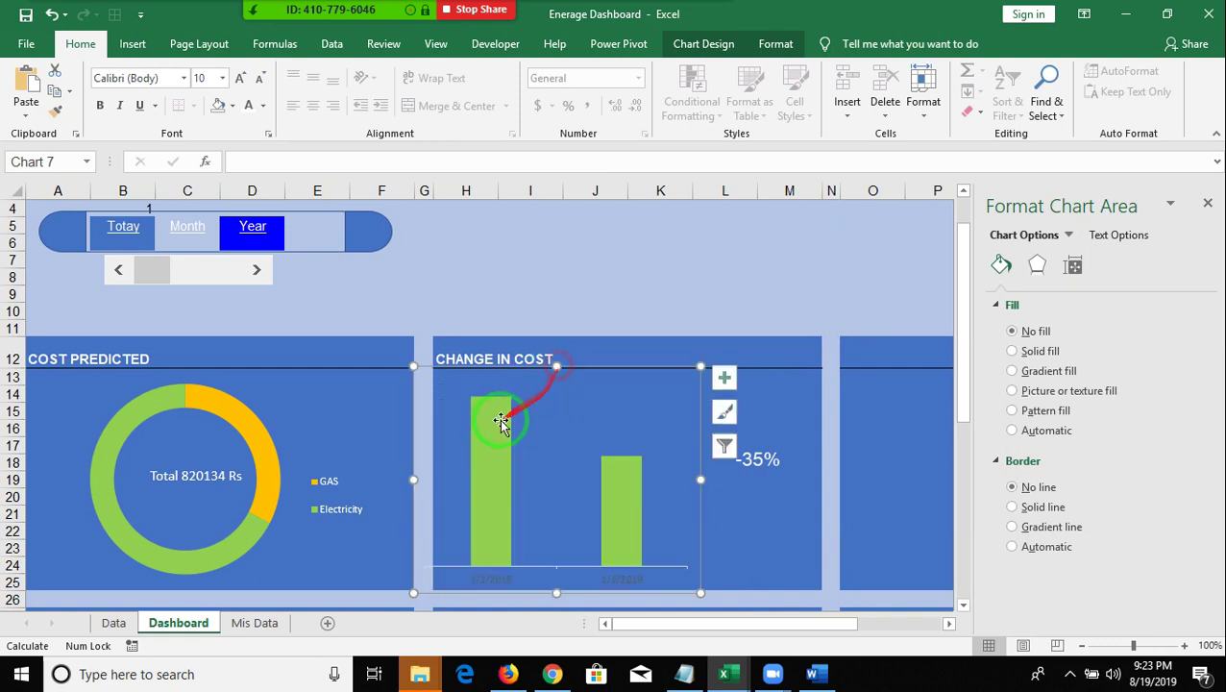
left_click(464, 390)
mouse_move(487, 389)
left_mouse_down()
mouse_move(436, 382)
mouse_move(498, 401)
left_mouse_up()
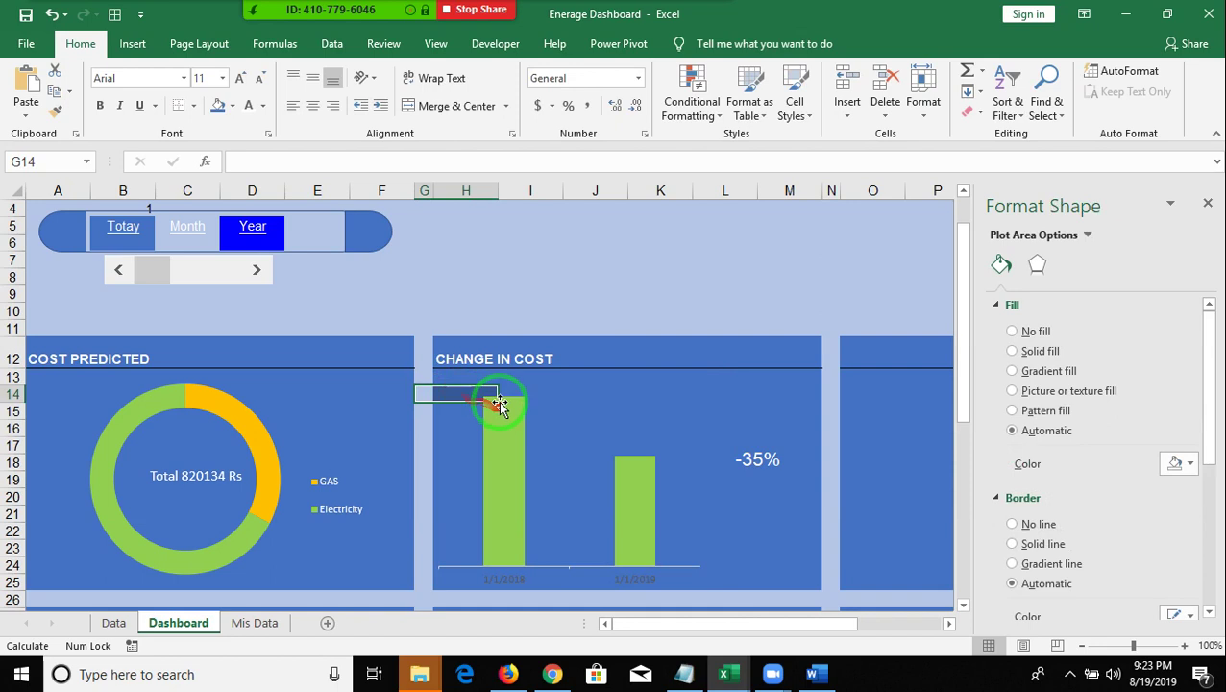
left_click(483, 402)
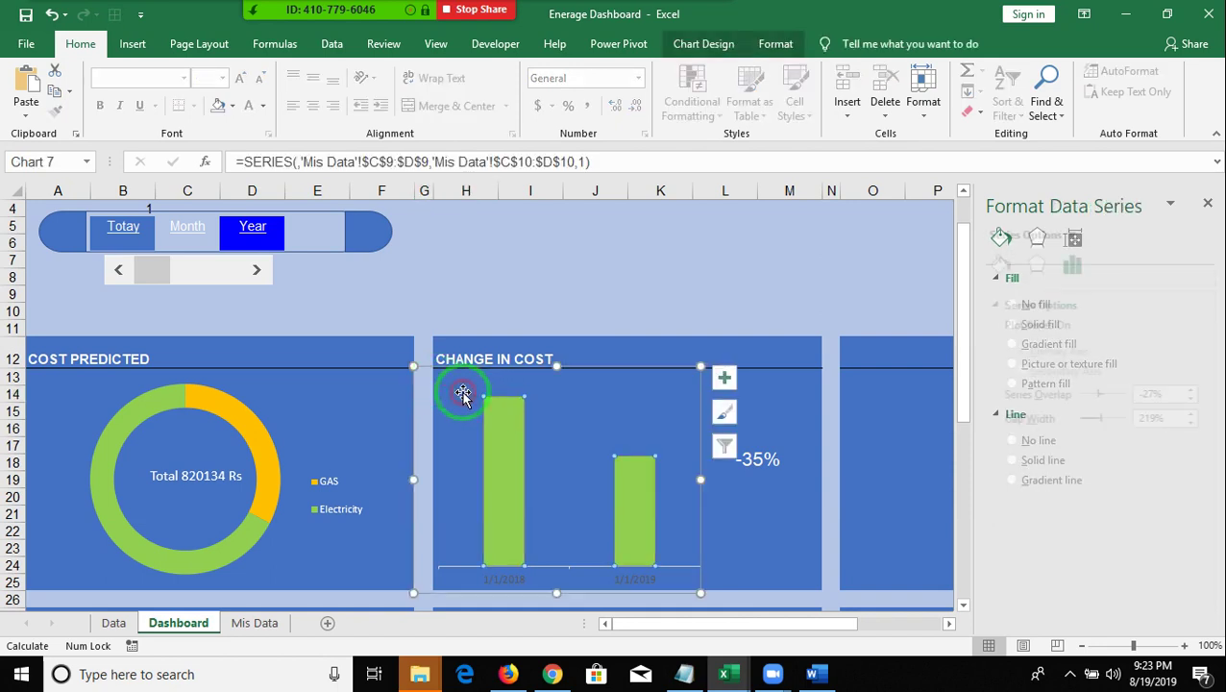
left_click(445, 387)
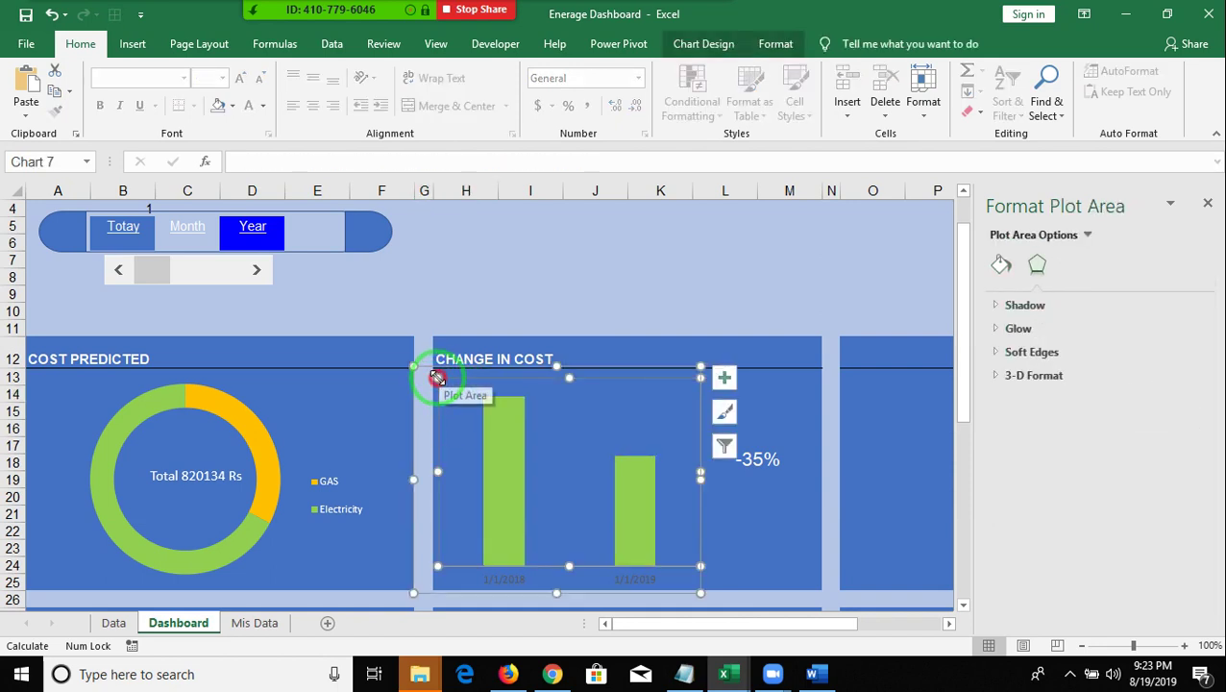
left_click_drag(437, 378, 414, 368)
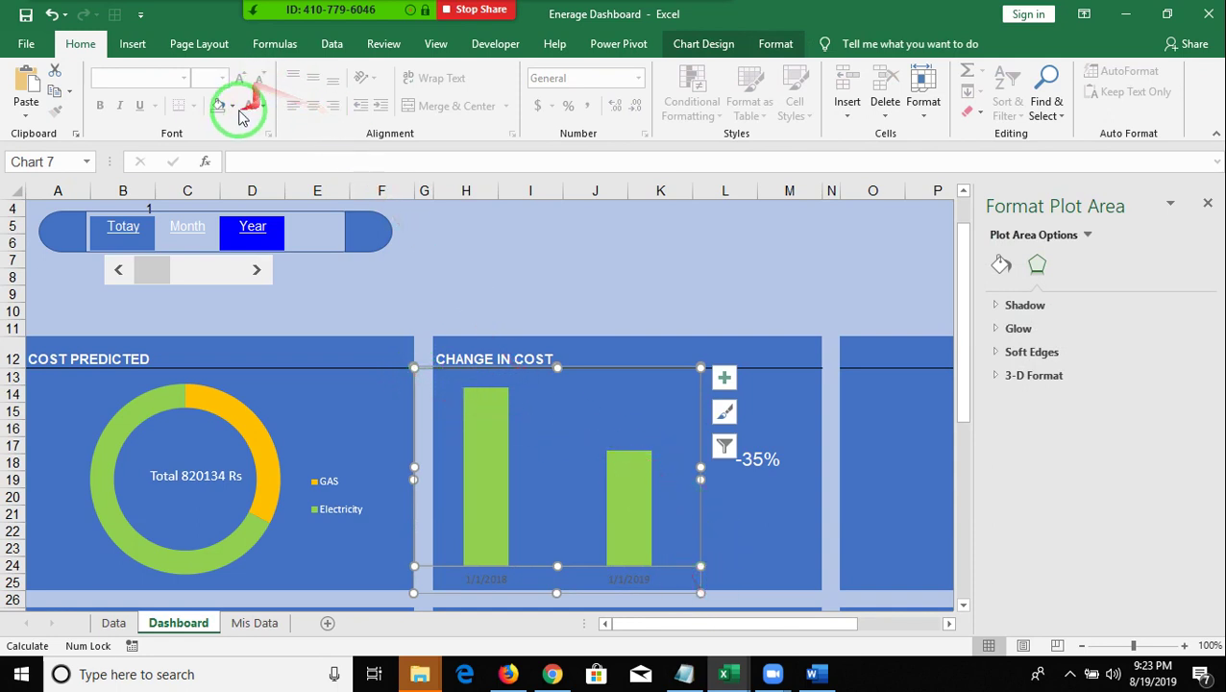
left_click_drag(438, 375, 483, 389)
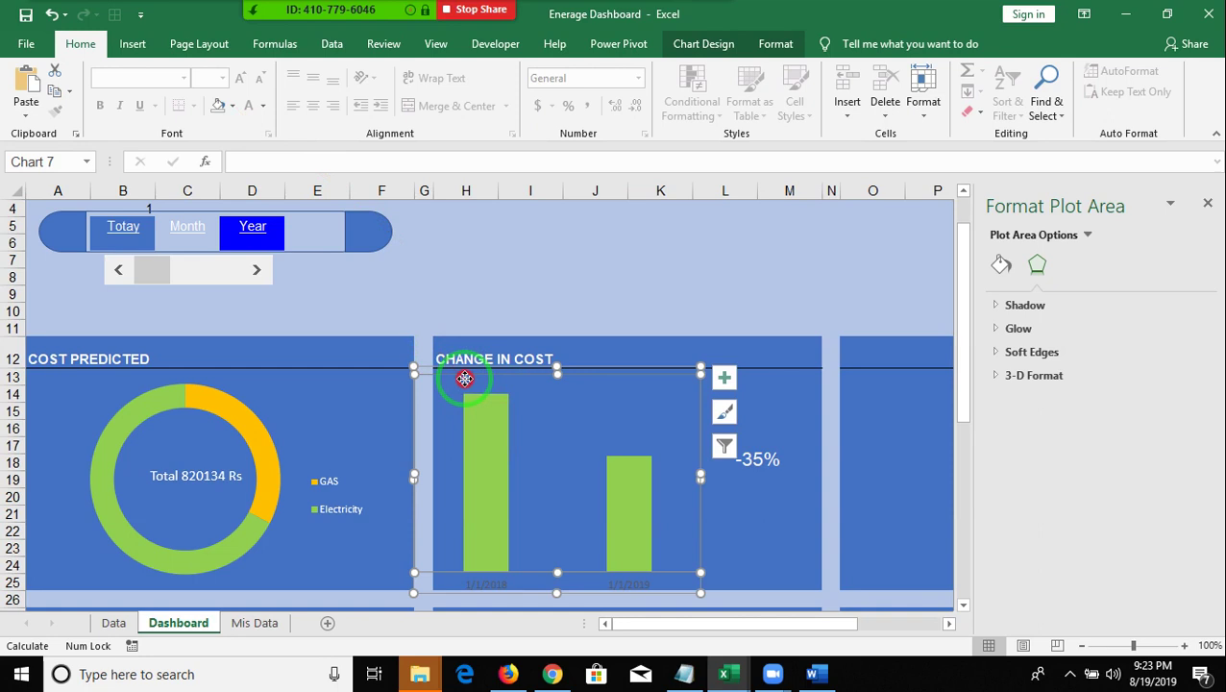
left_click(264, 107)
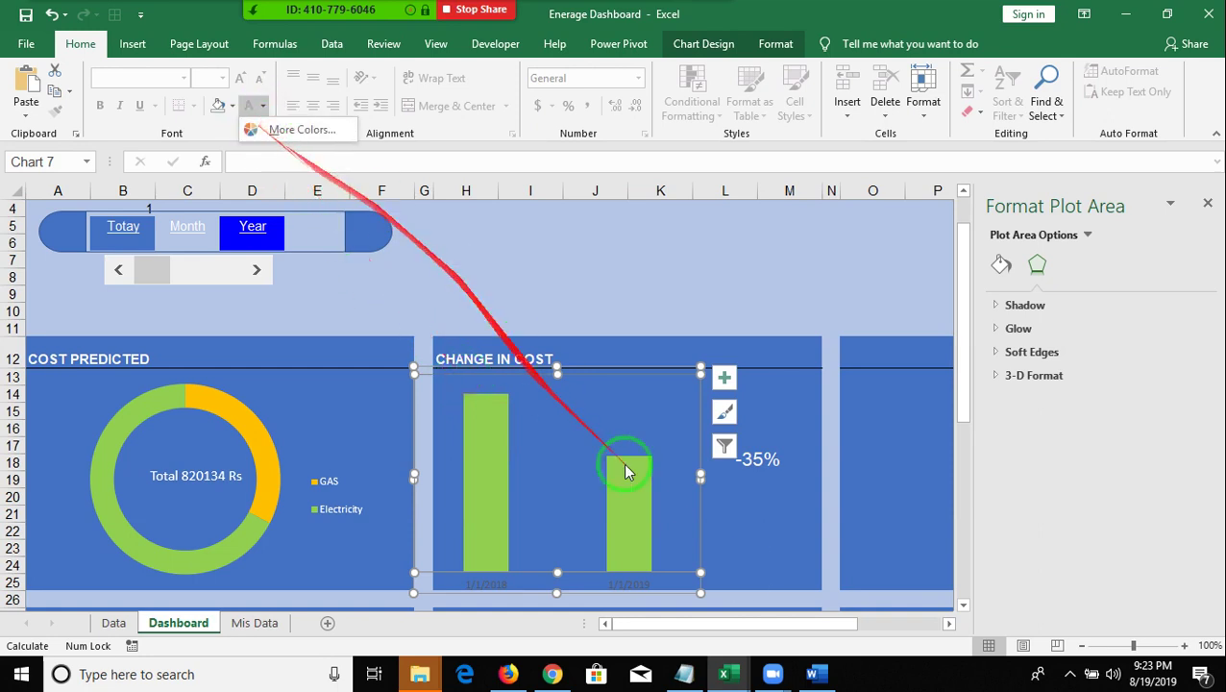
left_click(696, 568)
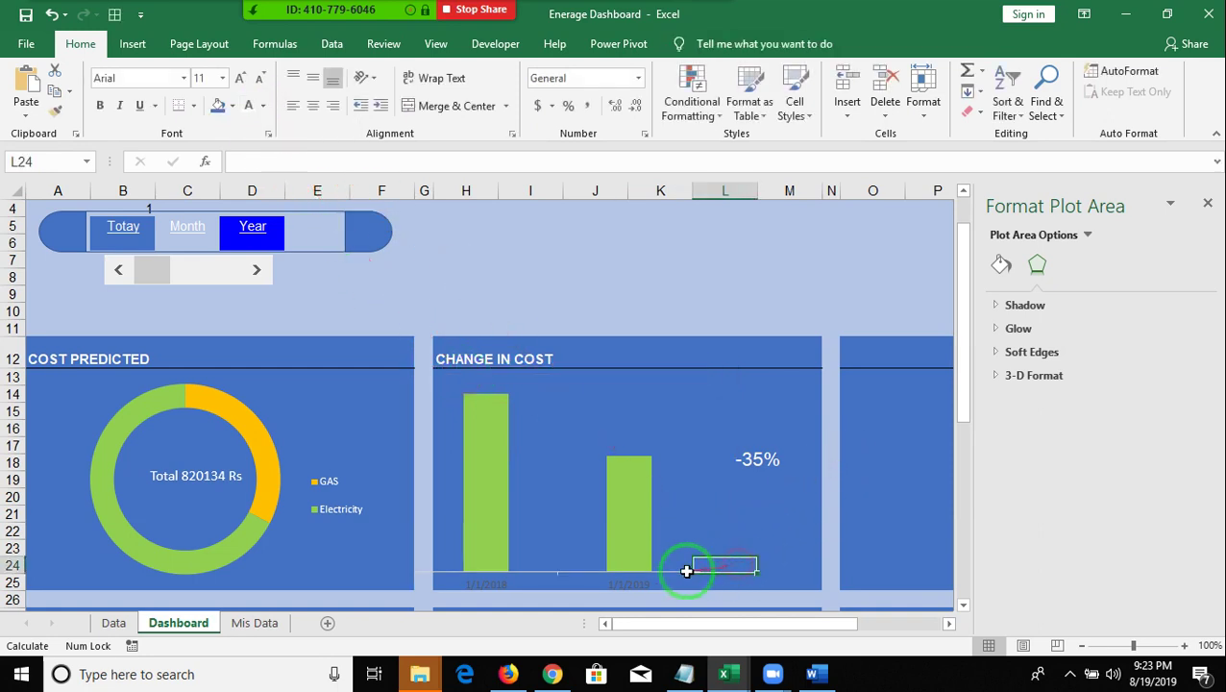
Make the chart's horizontal date axis labels white.
left_click(650, 522)
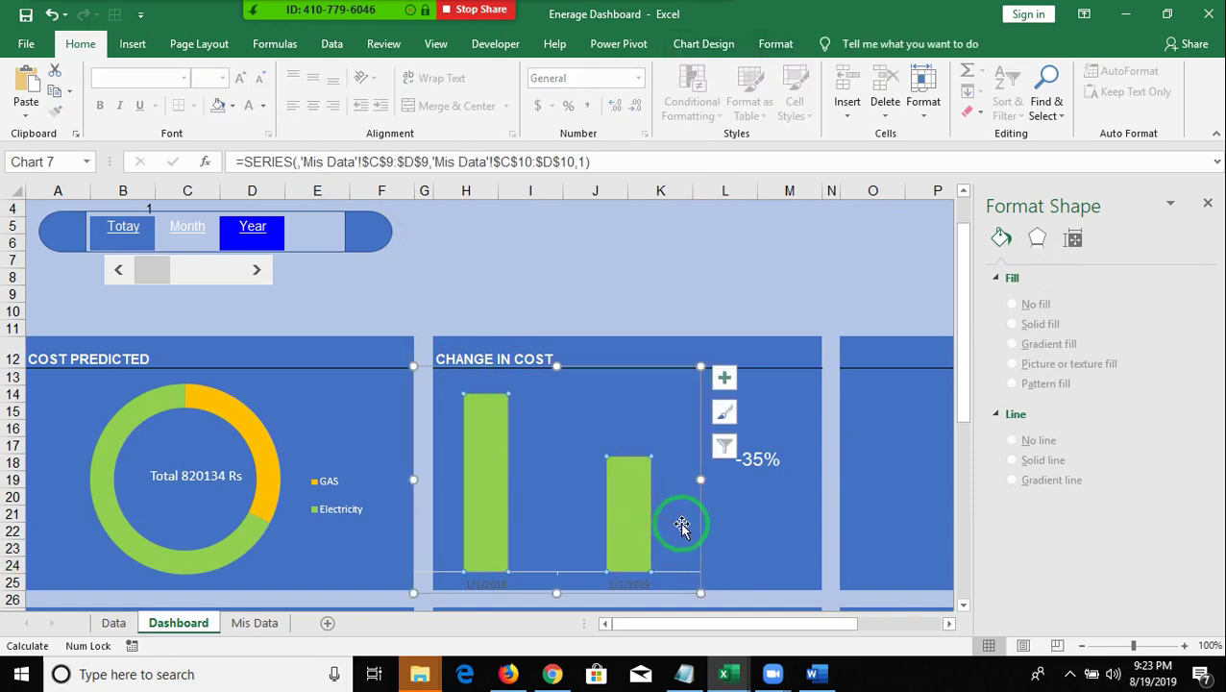
left_click(682, 526)
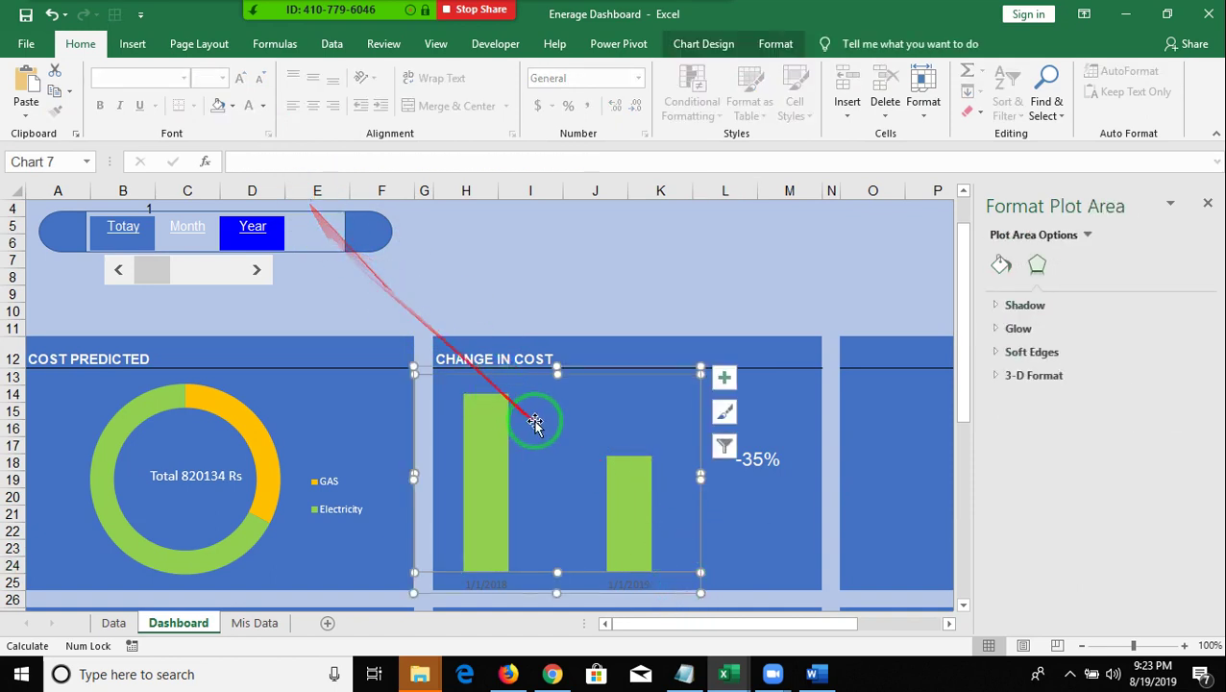
left_click(479, 583)
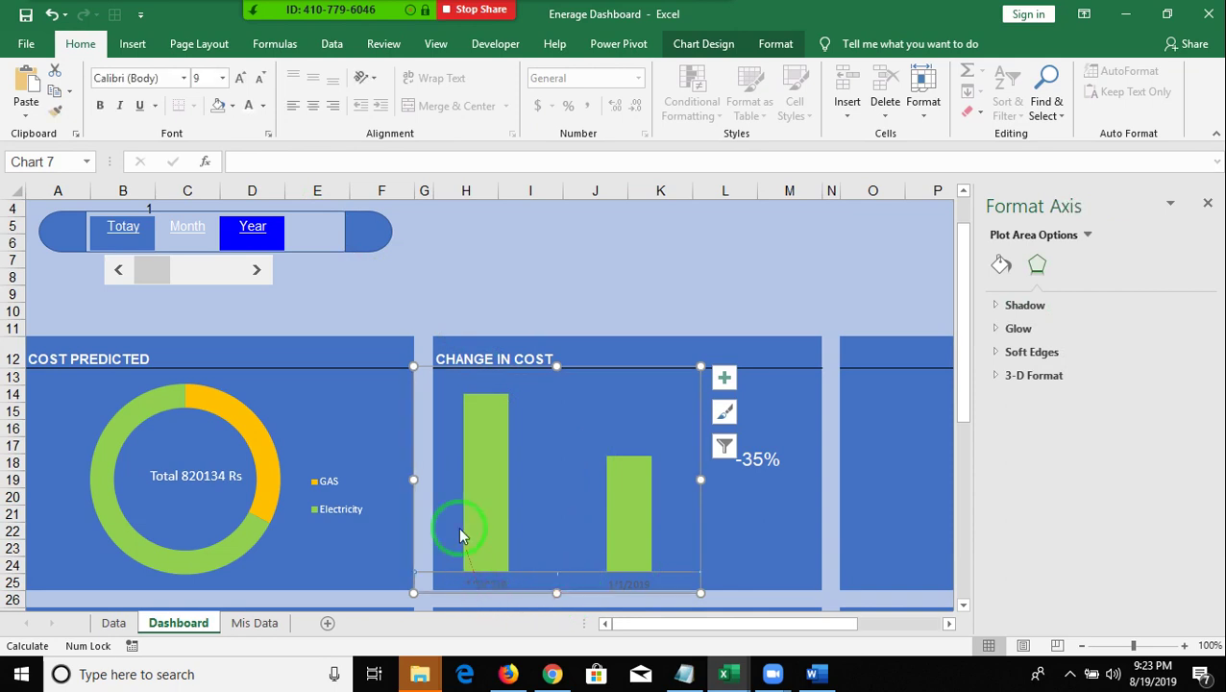
left_click(251, 112)
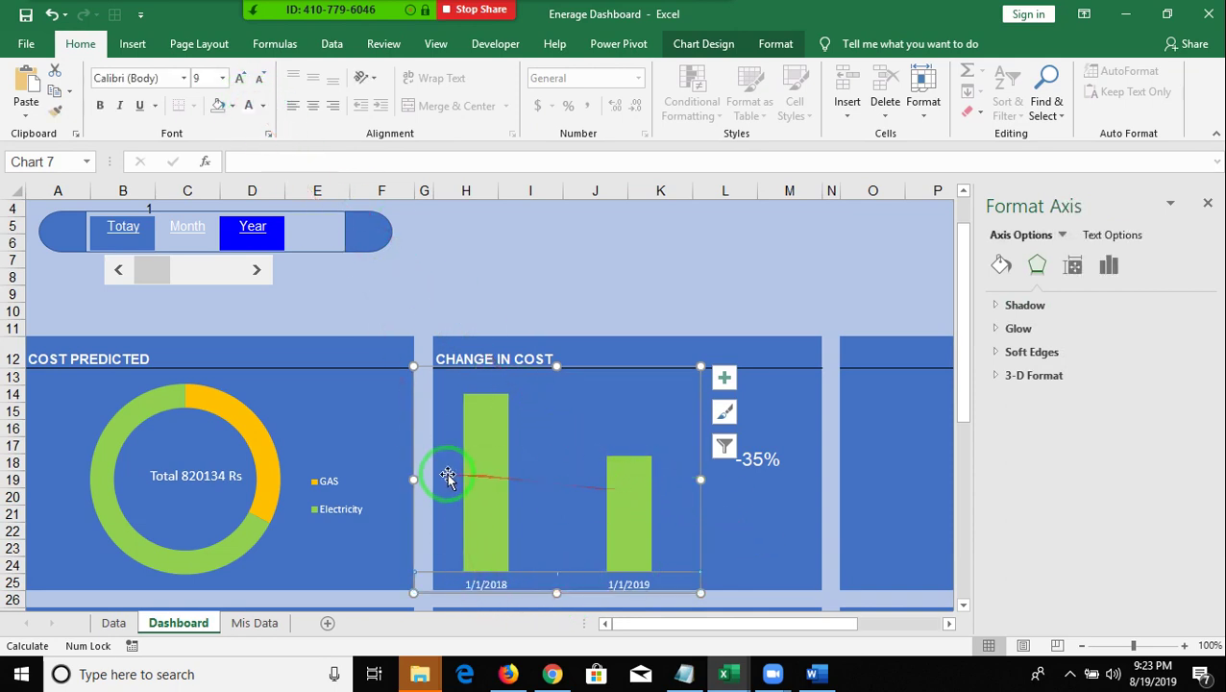
Fill the Change in Cost bar series with a light green tint.
left_click(479, 471)
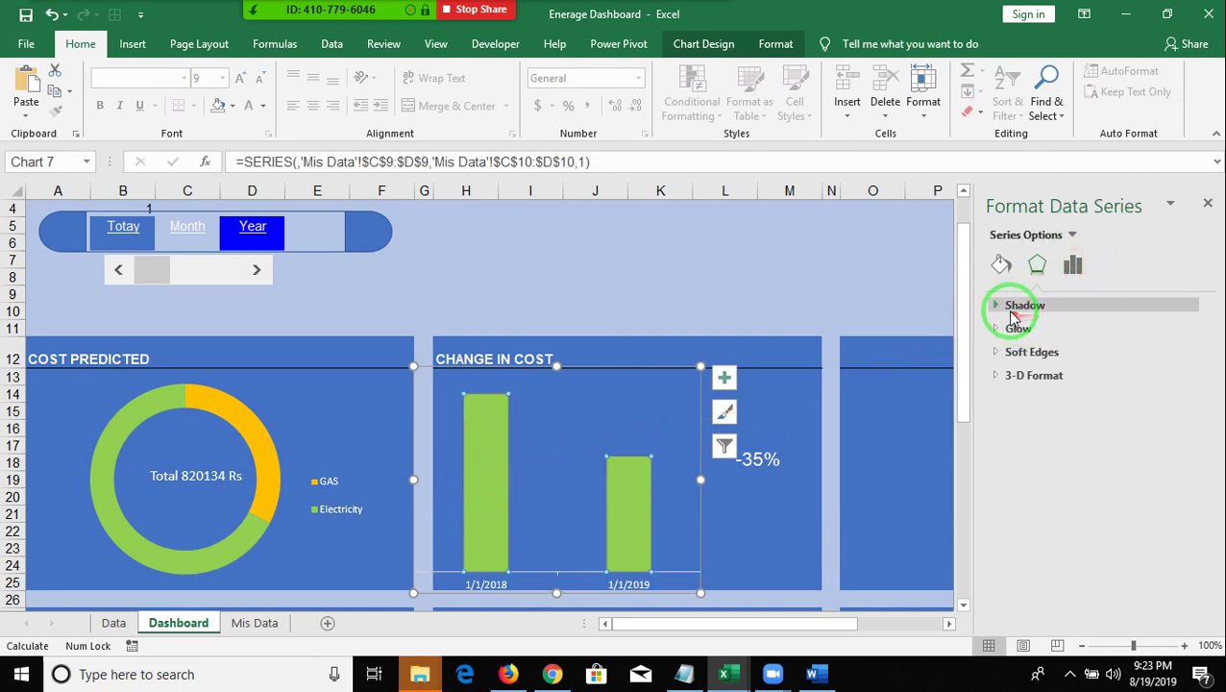
left_click(1003, 277)
left_click(1010, 306)
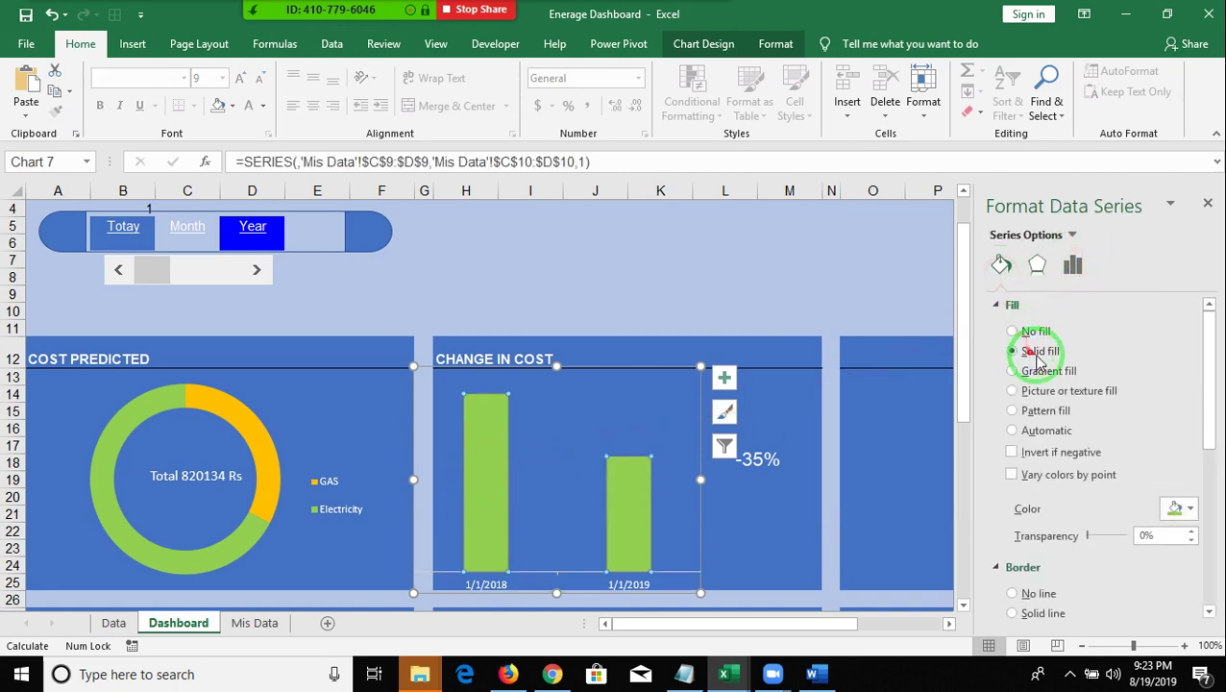
left_click(1174, 511)
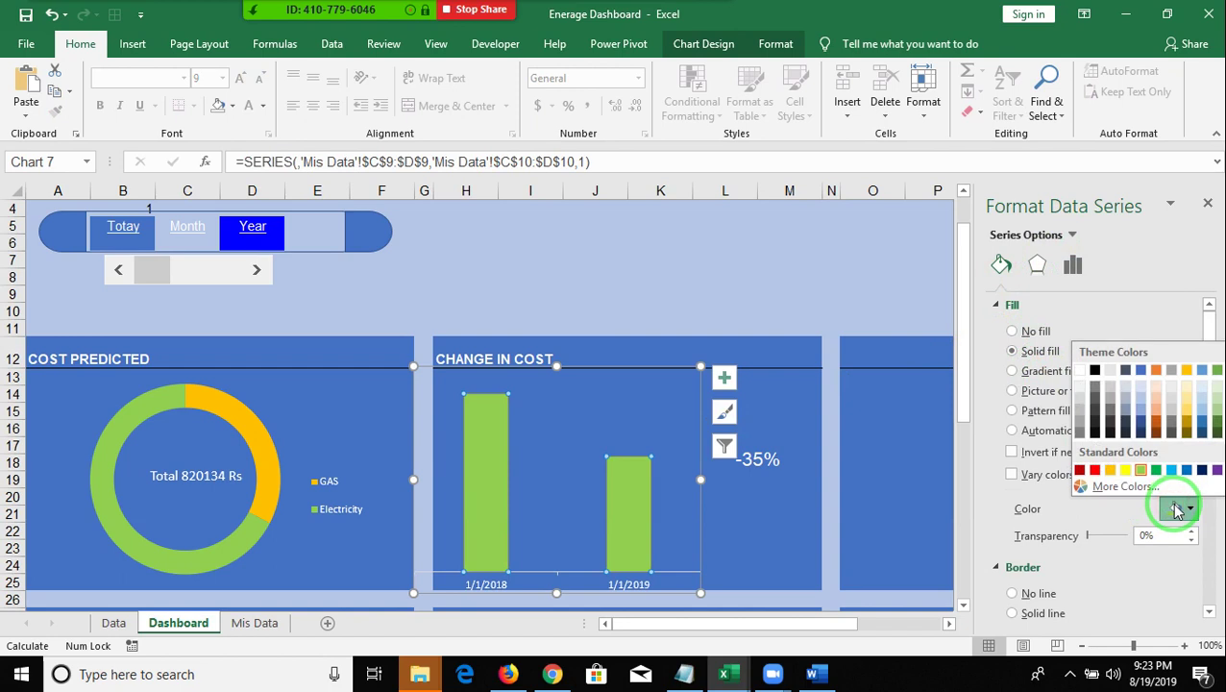
left_click(1217, 389)
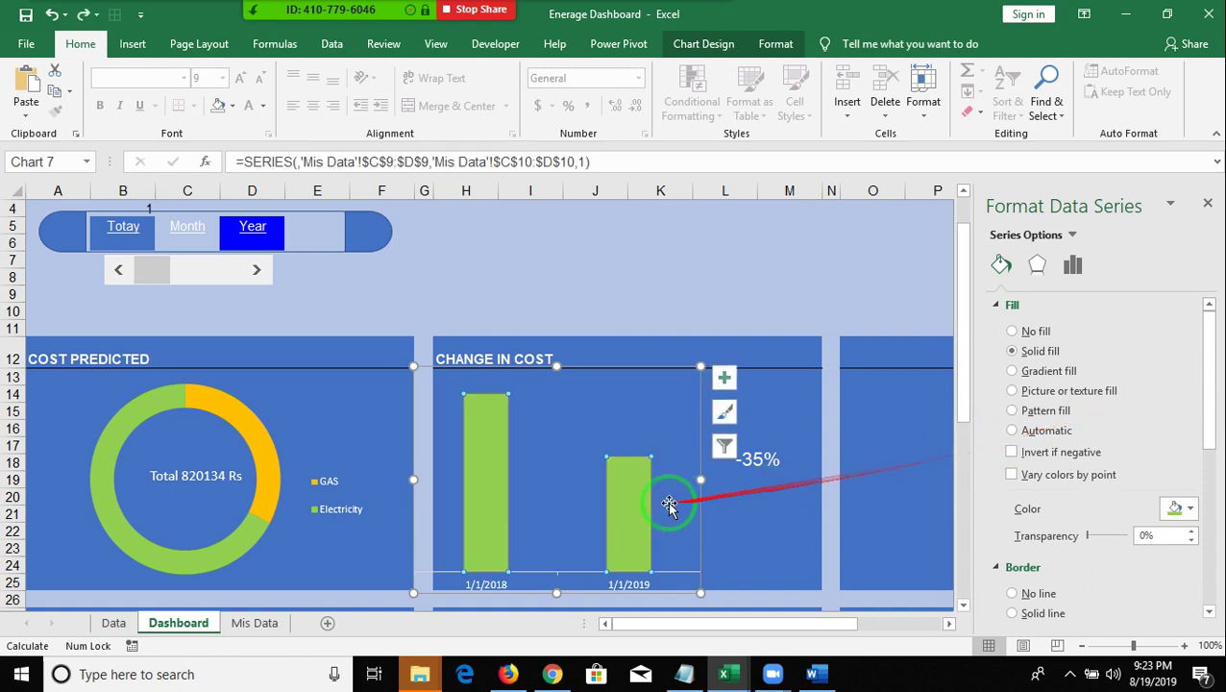
Give the 2018 bar a paler green tint so it stands apart from 2019.
left_click(1180, 509)
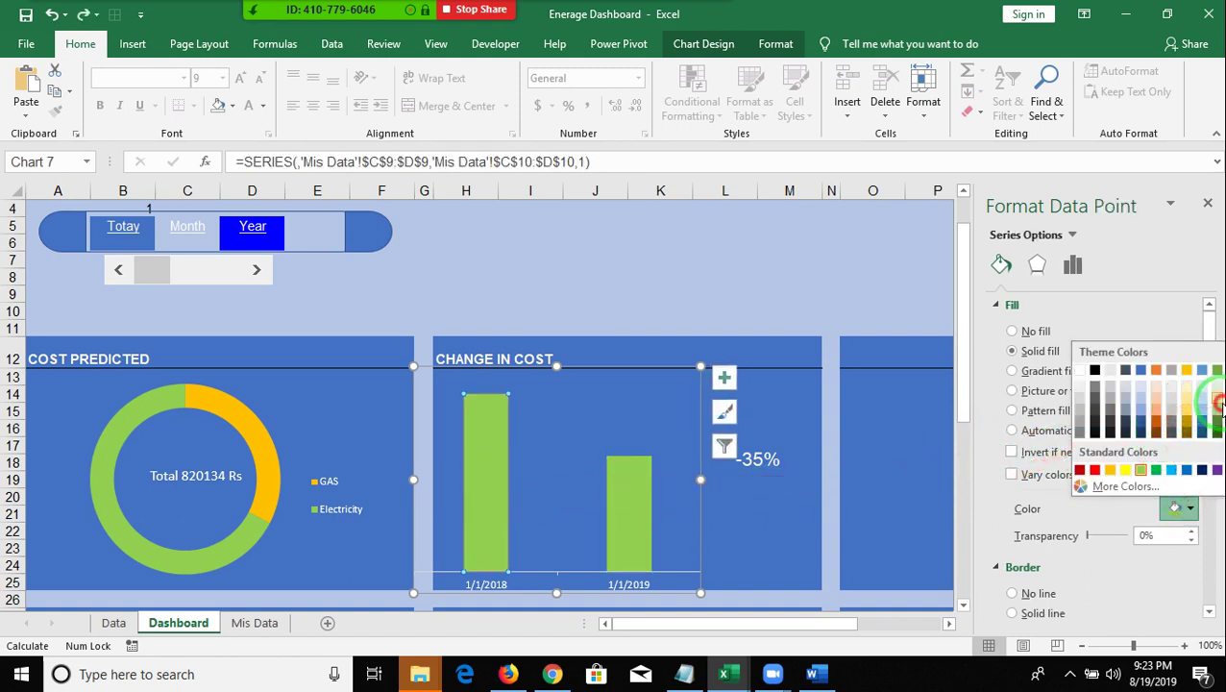
left_click(1218, 404)
left_click(720, 227)
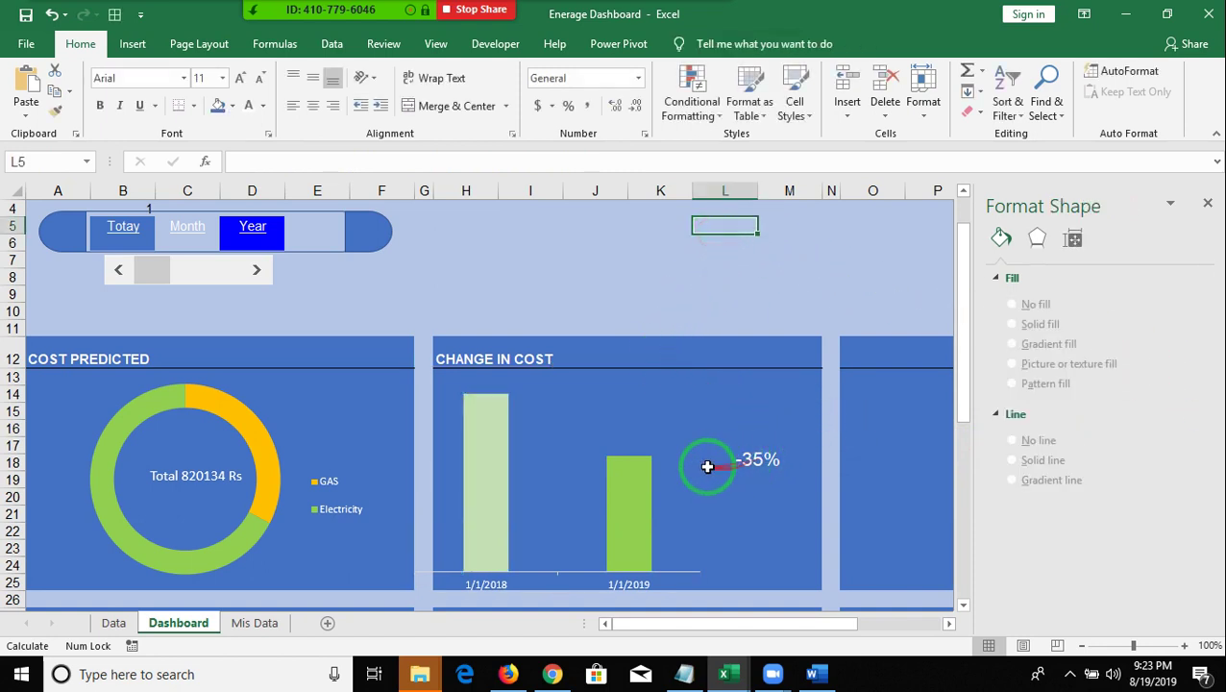
left_click(189, 227)
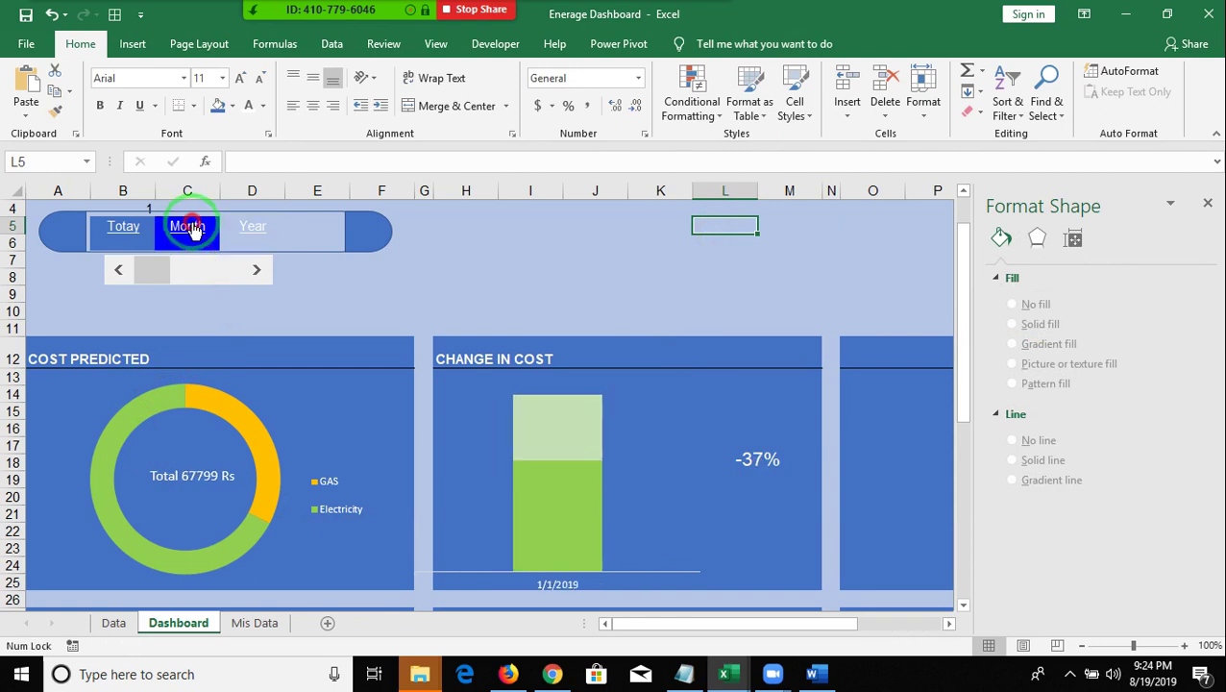
left_click(255, 236)
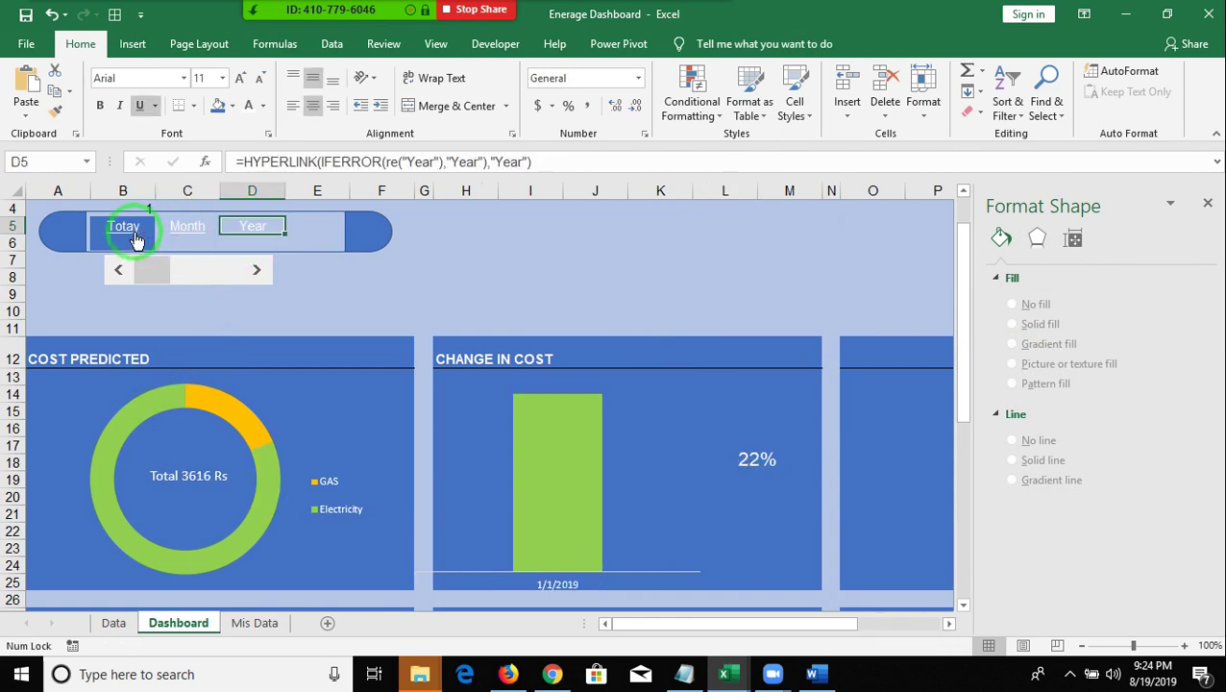
left_click(125, 228)
left_click(252, 236)
left_click(202, 236)
left_click(270, 228)
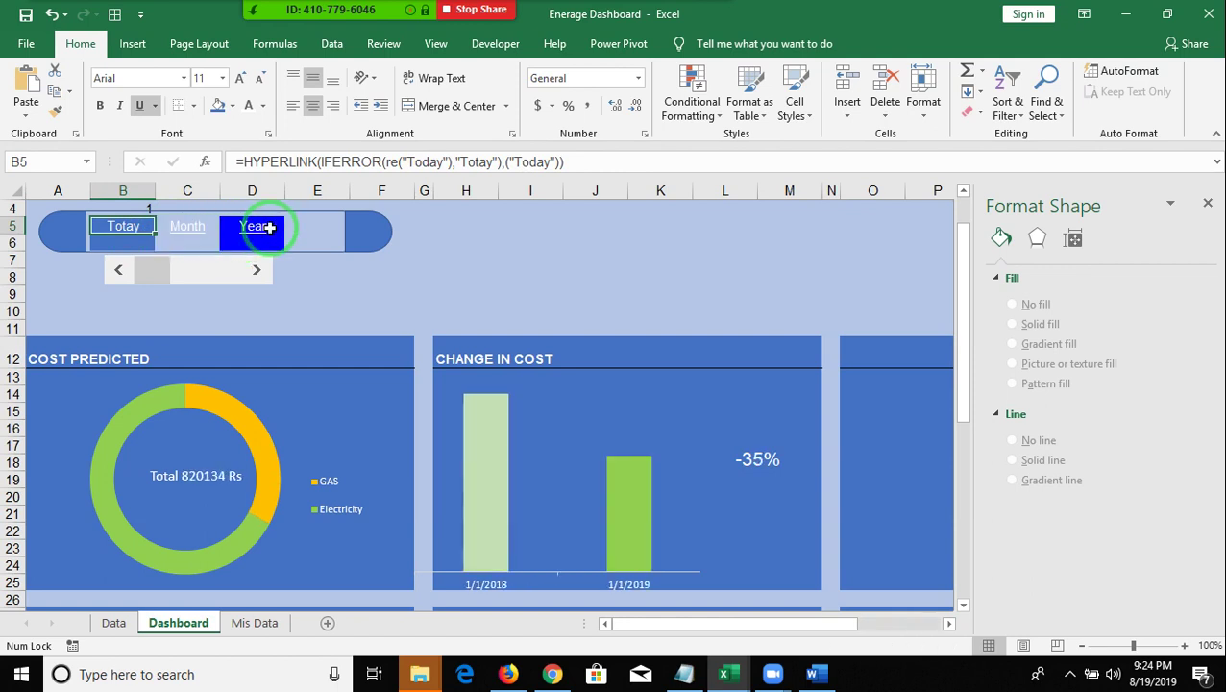
left_click(265, 236)
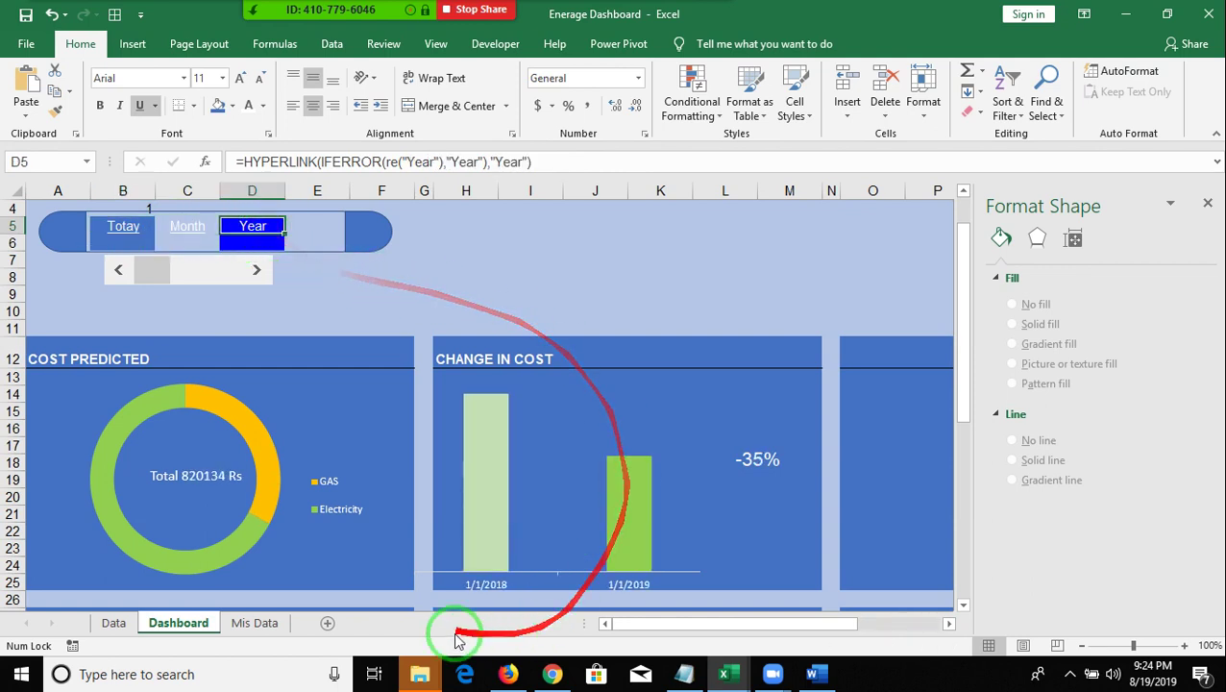
left_click(267, 627)
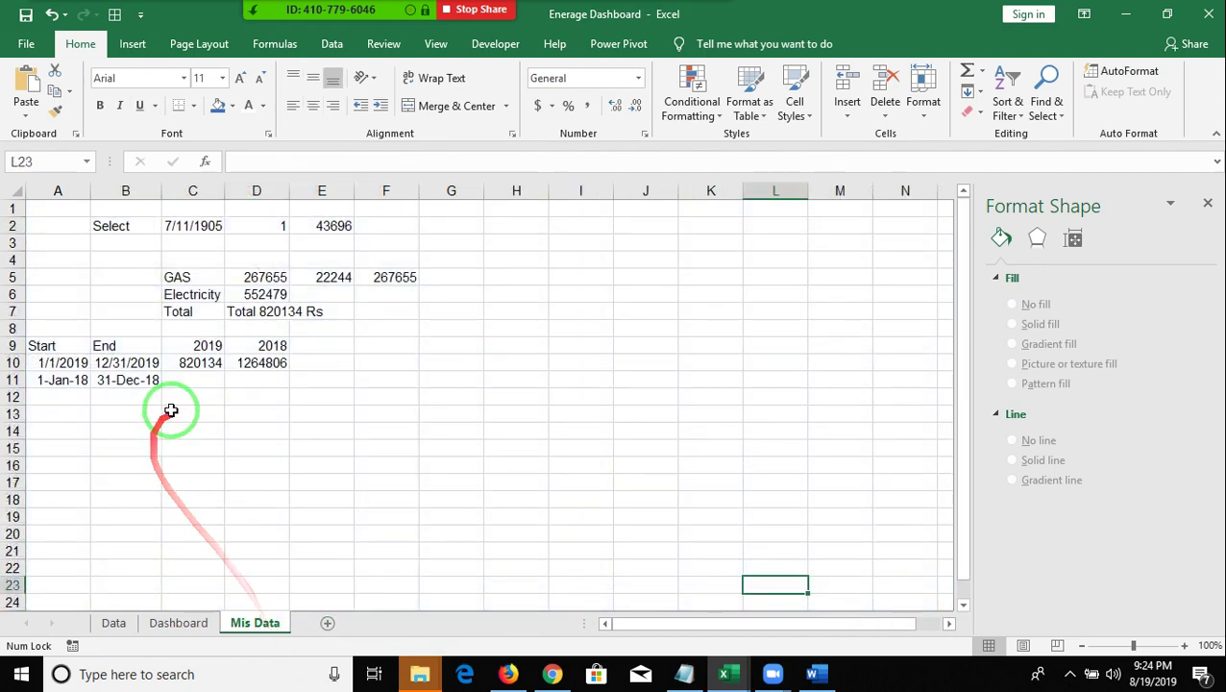
left_click(215, 365)
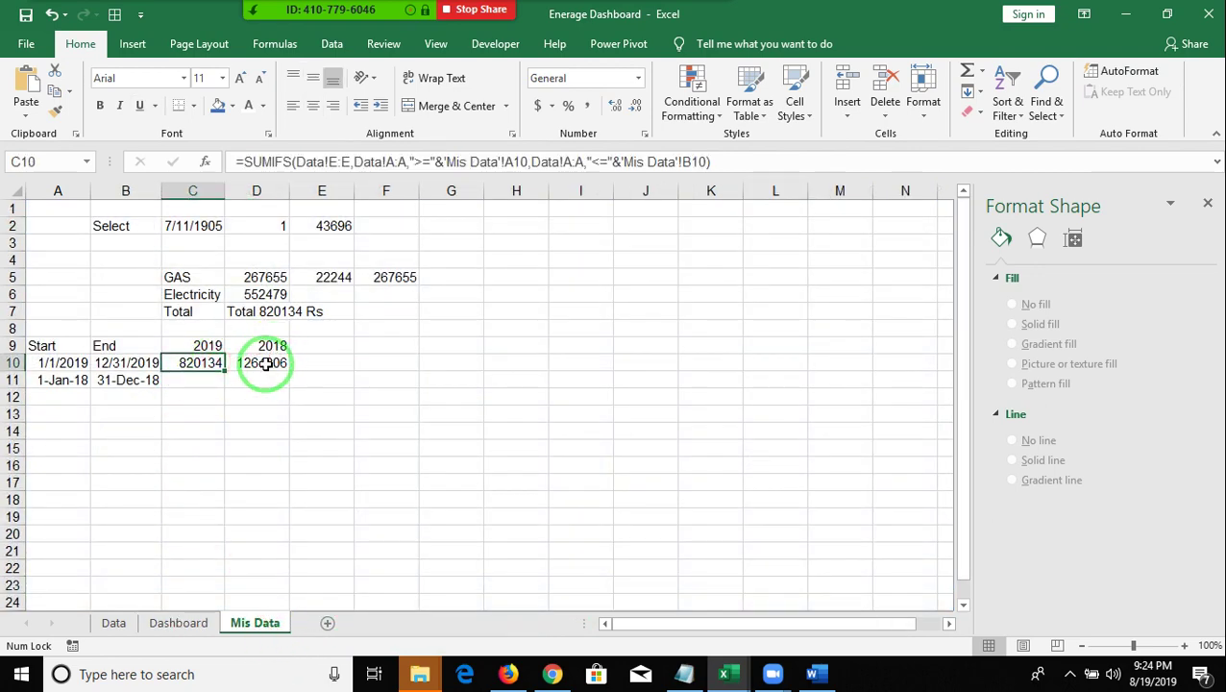
left_click(261, 363)
left_click(193, 347)
left_click(248, 362)
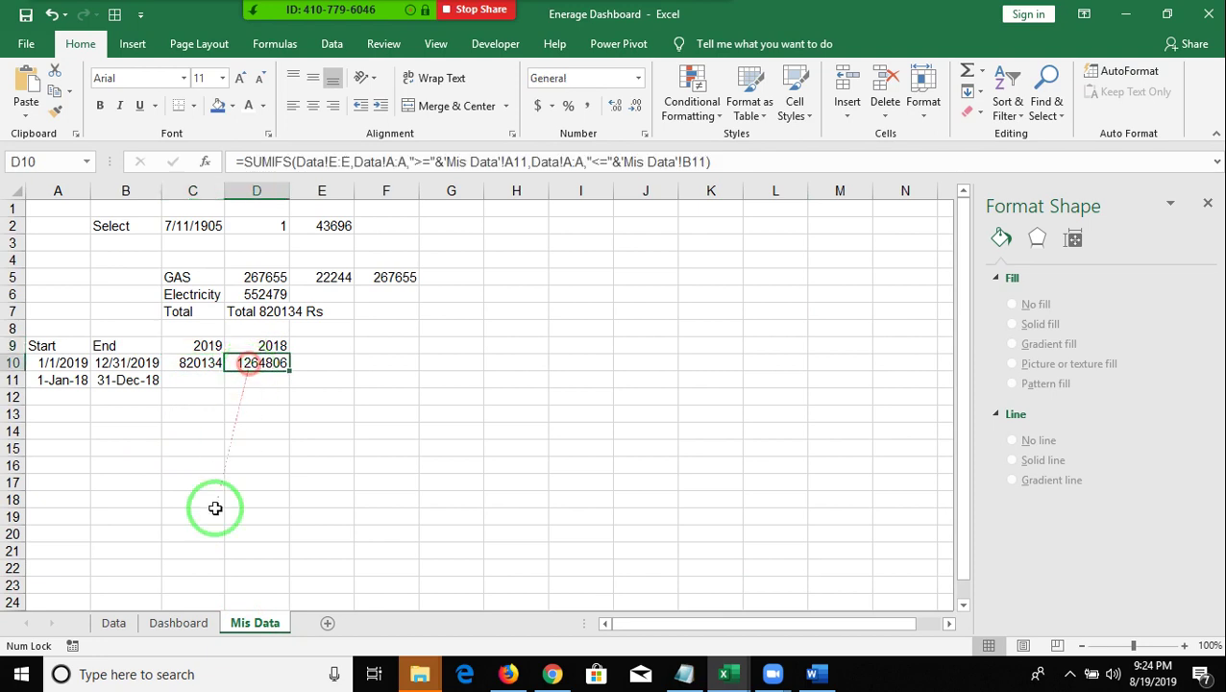
left_click(175, 623)
left_click(482, 507)
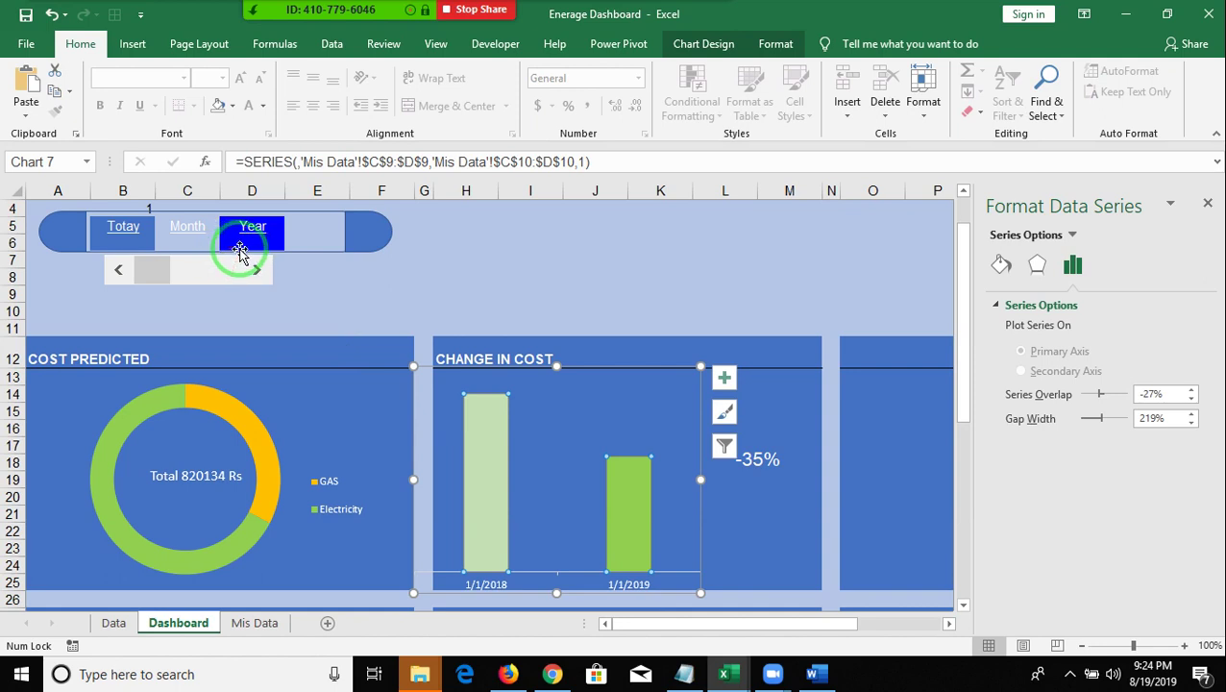
left_click(187, 236)
left_click(135, 235)
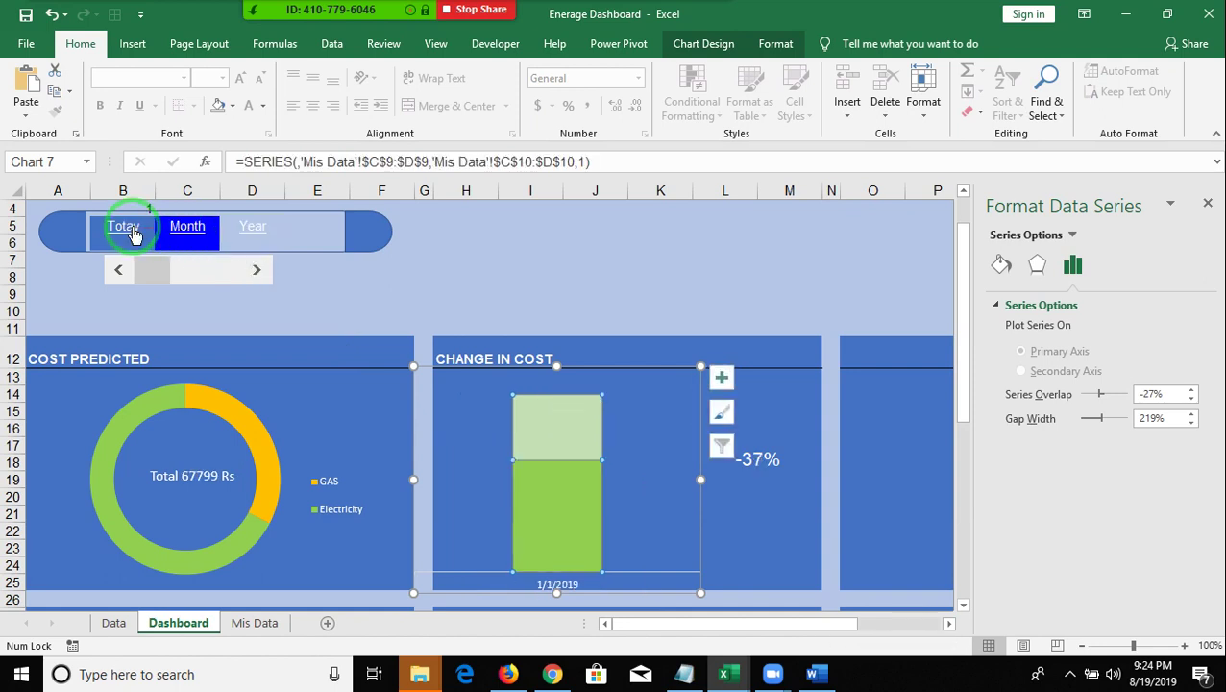
left_click(166, 225)
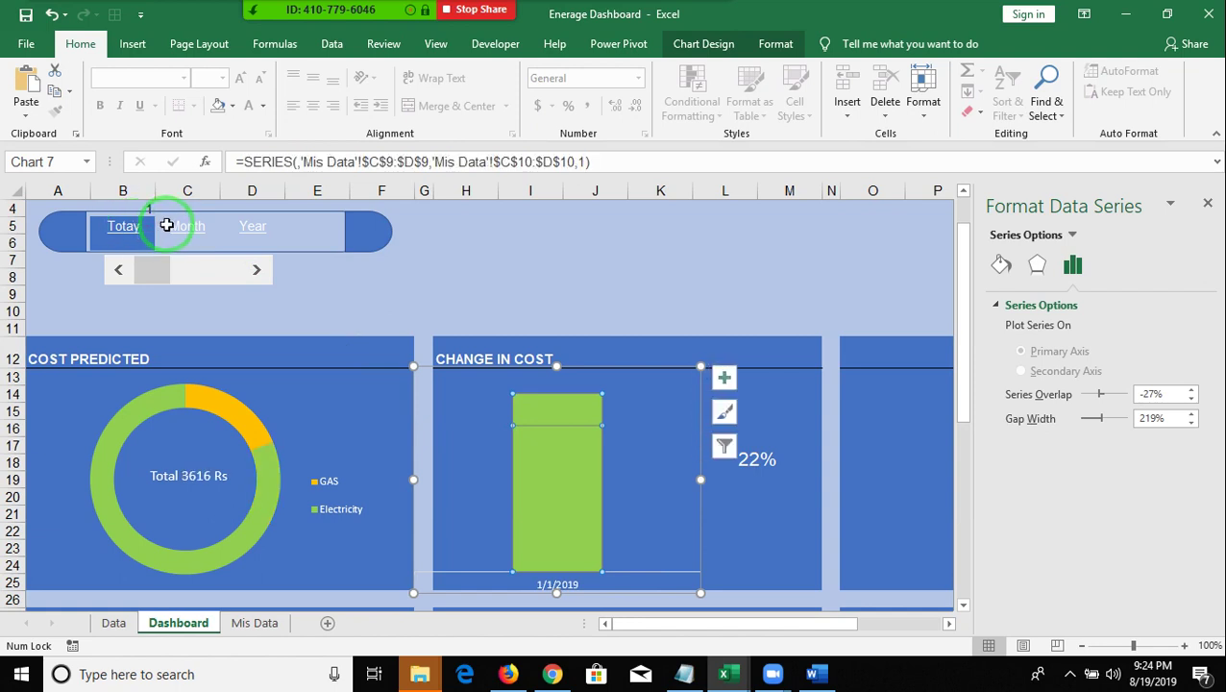
left_click(223, 233)
left_click(242, 233)
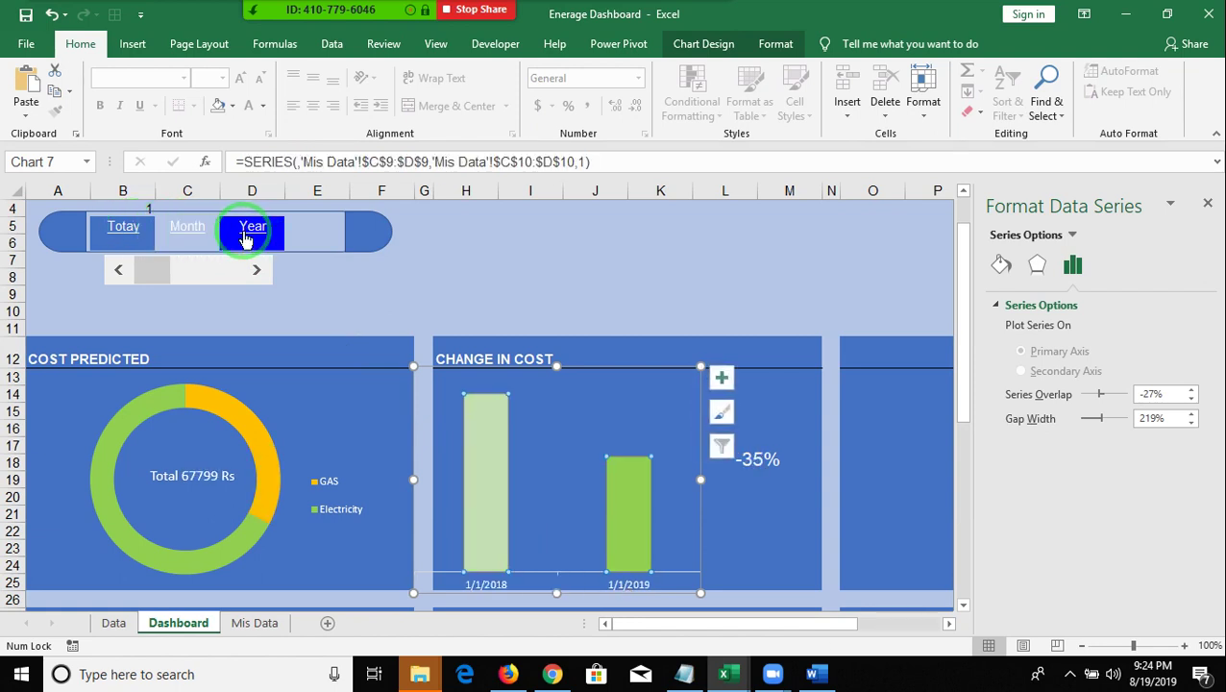
left_click(246, 231)
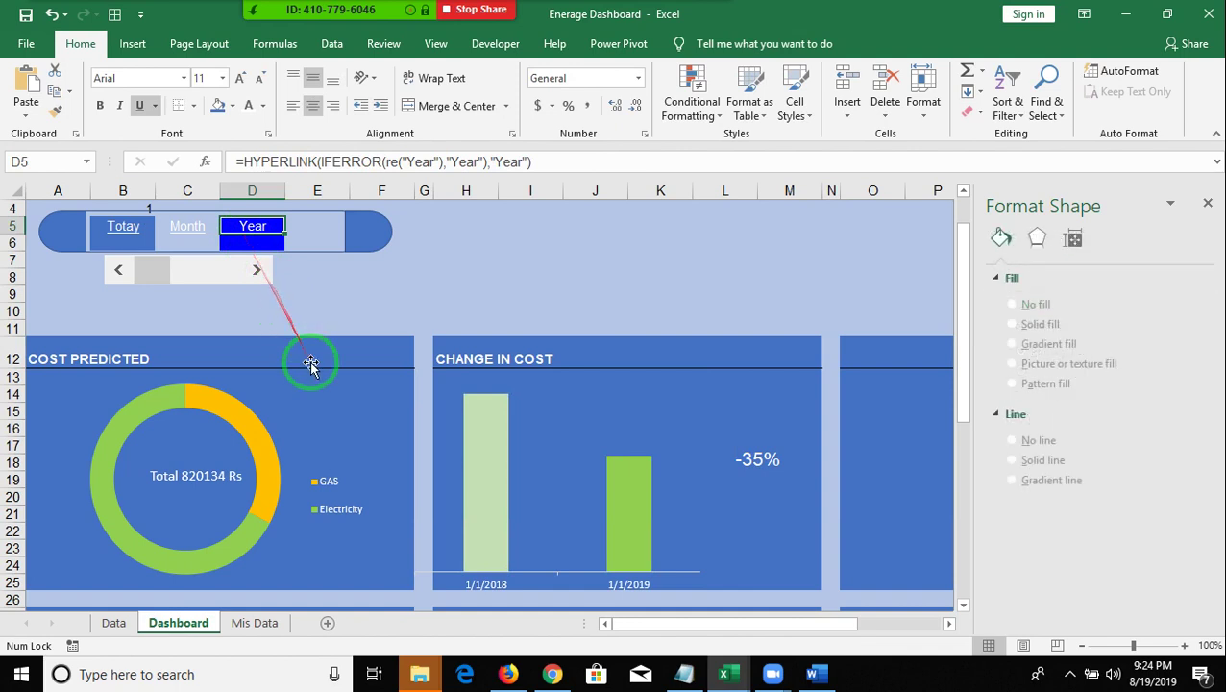
mouse_move(488, 500)
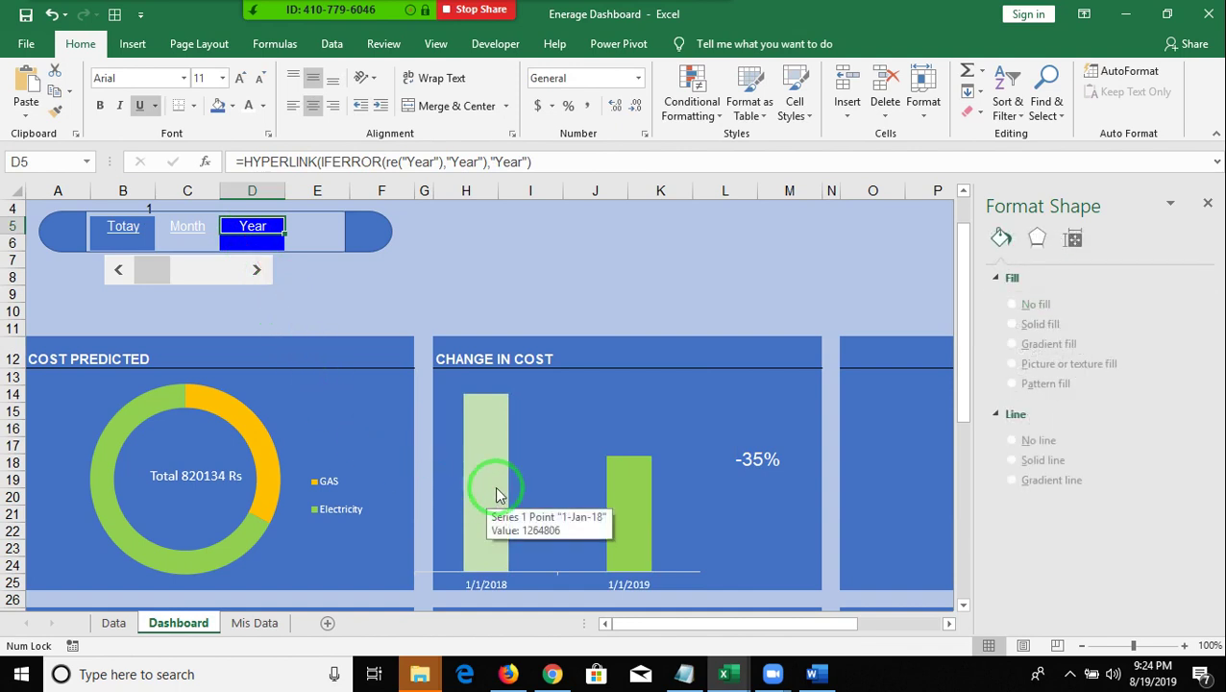
left_click(191, 231)
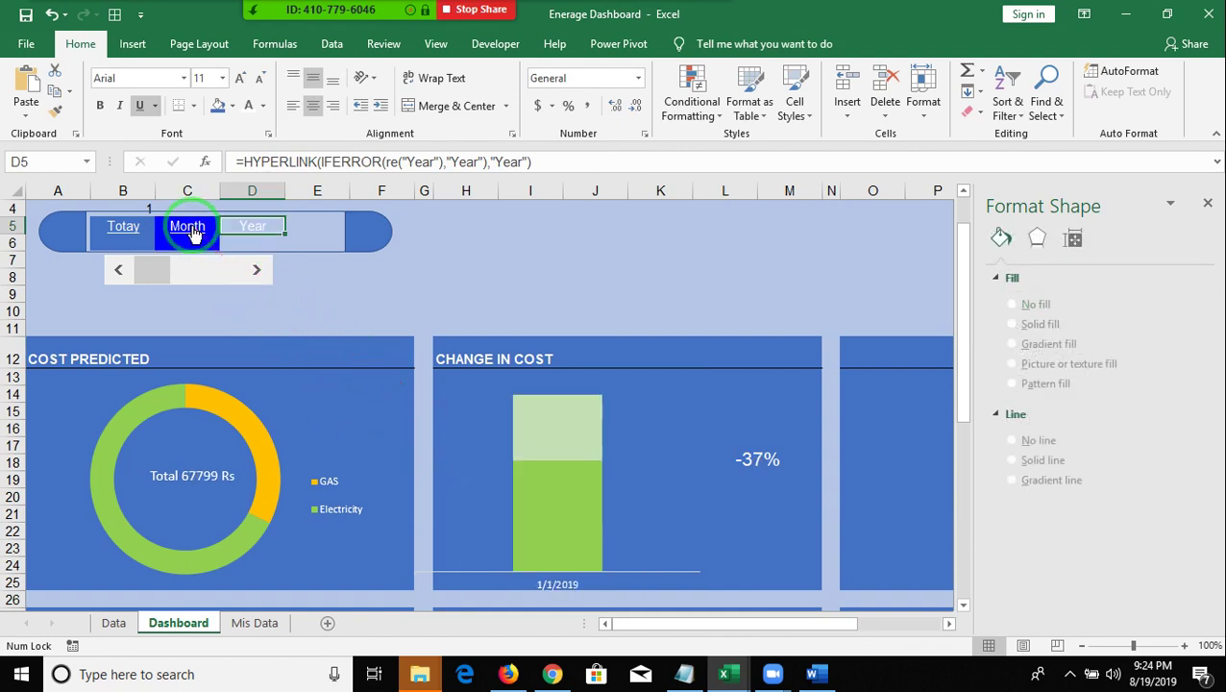
left_click(247, 234)
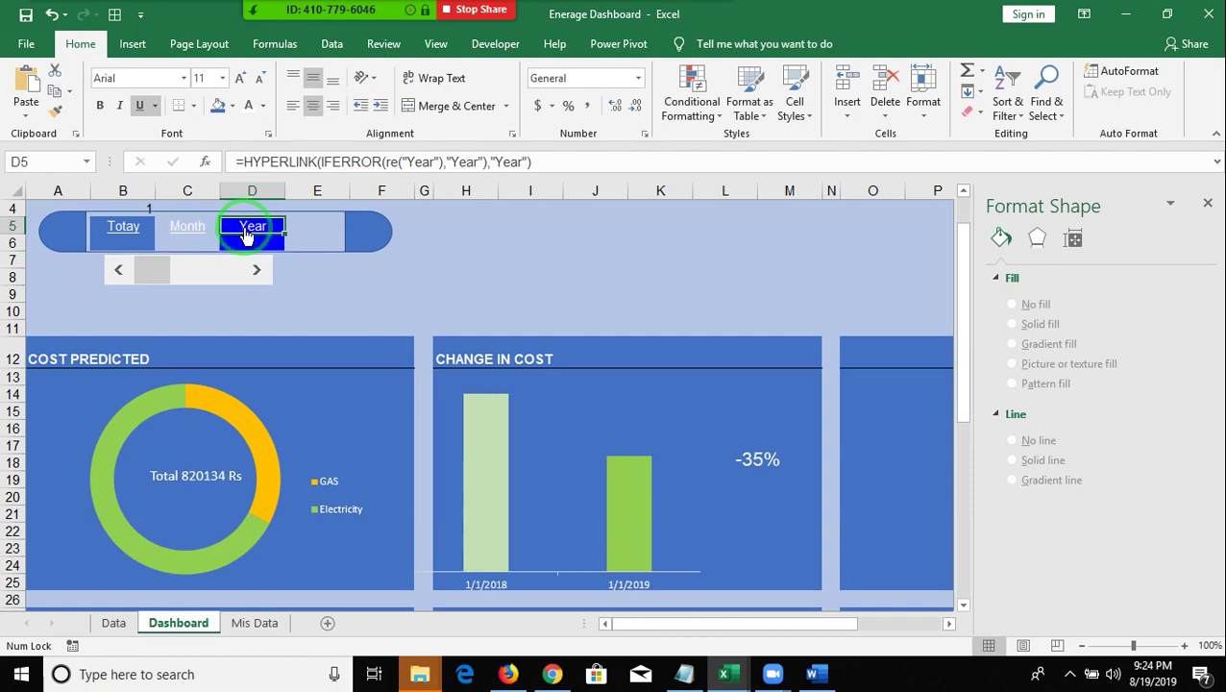
left_click(199, 234)
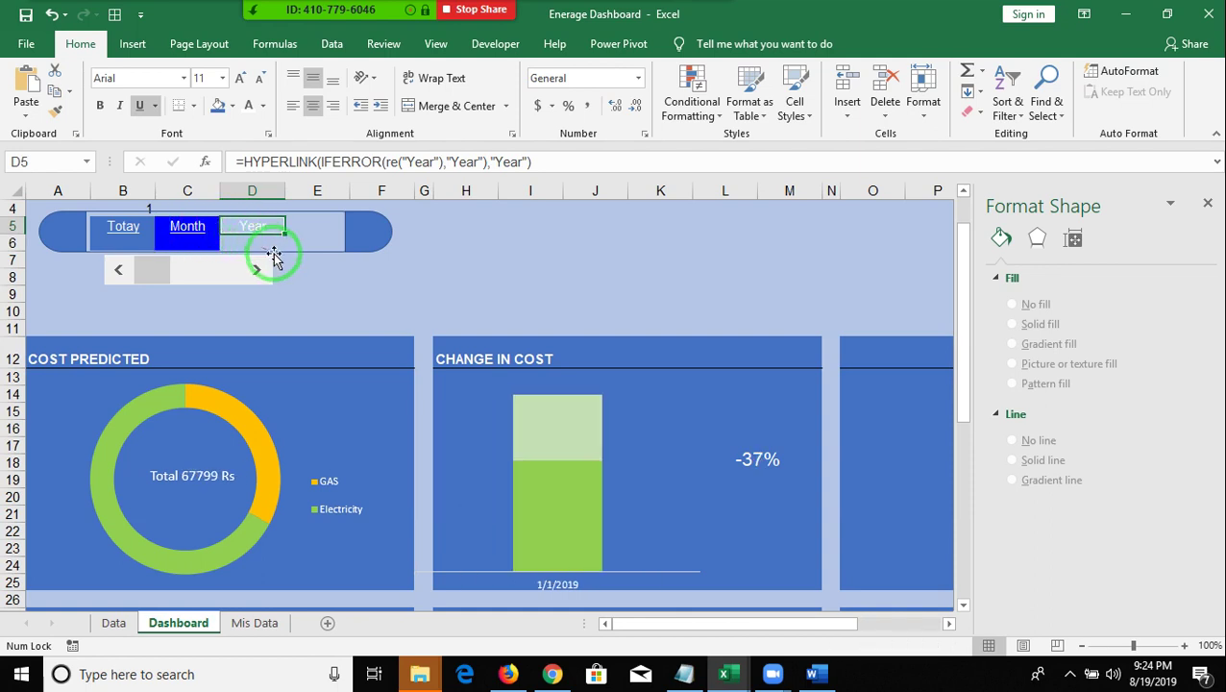
left_click(254, 234)
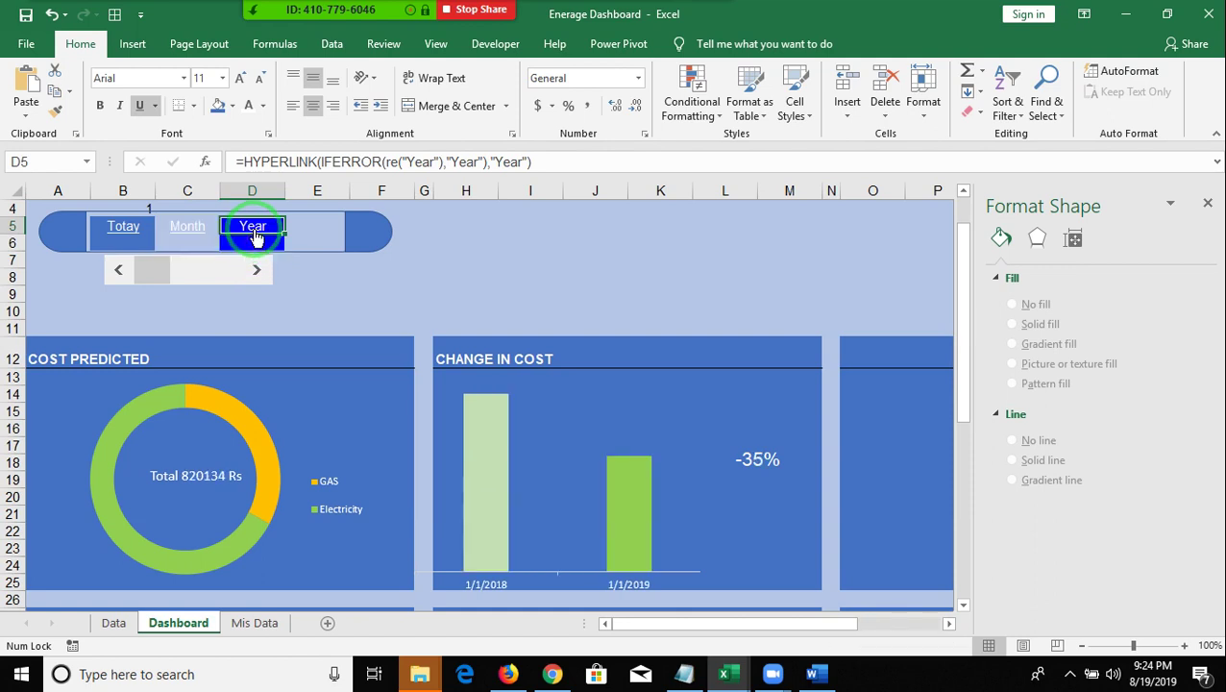
left_click(440, 396)
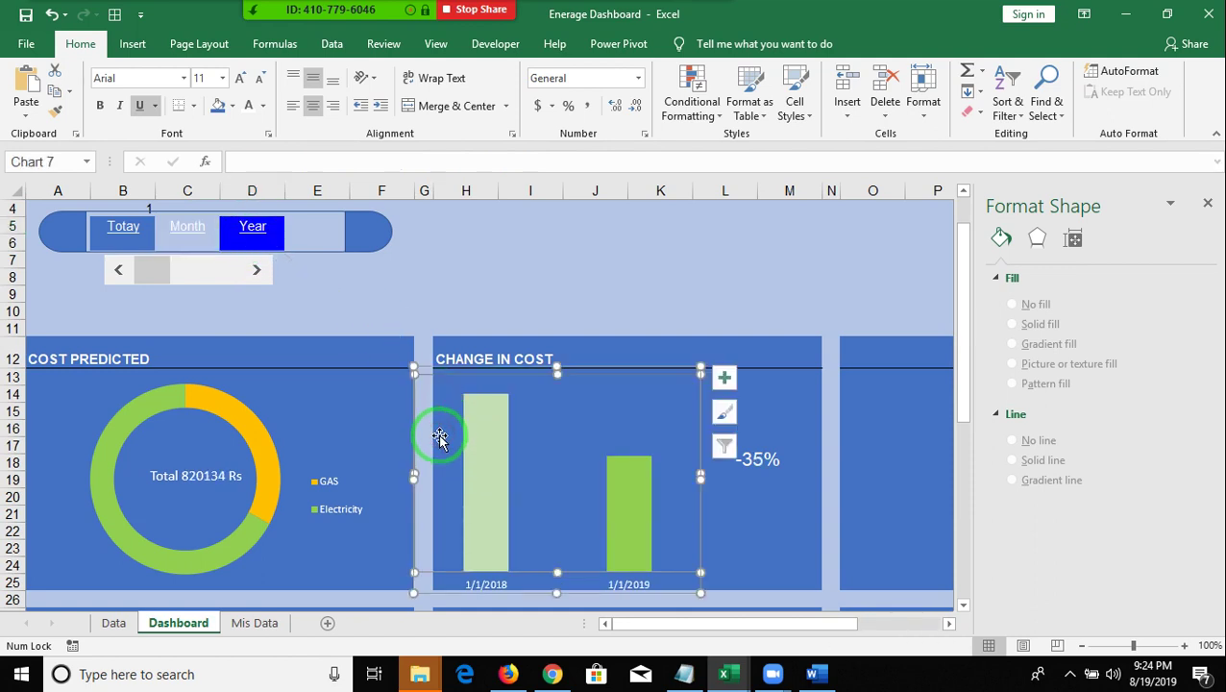
On Mis Data, rewrite header C9 as a TEXT formula on start date A10 so it shows 2019.
left_click(241, 626)
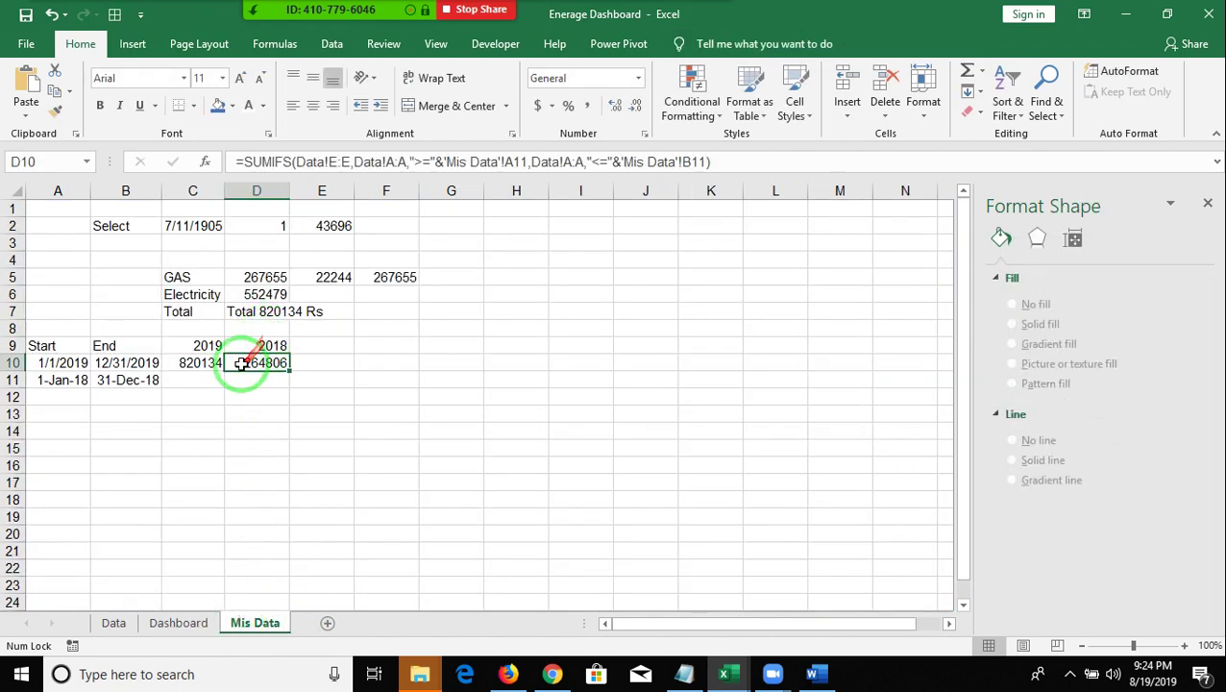
left_click(211, 346)
left_click(243, 347)
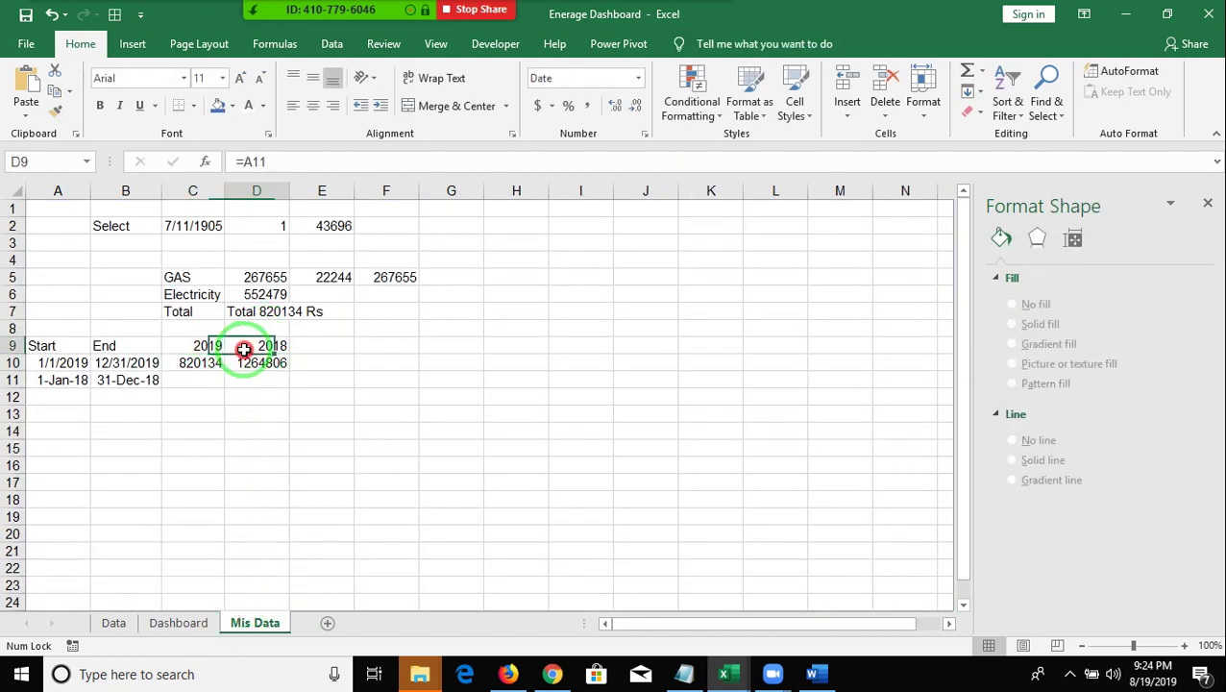
left_click(180, 346)
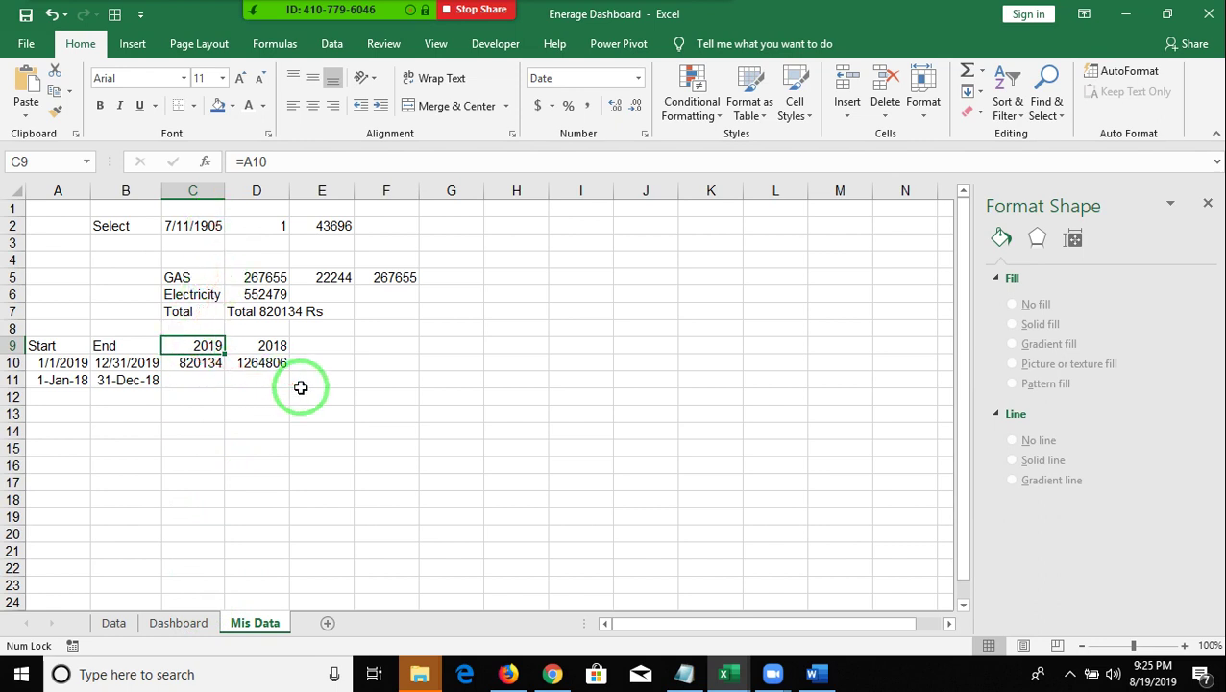
type("=TEXT(B")
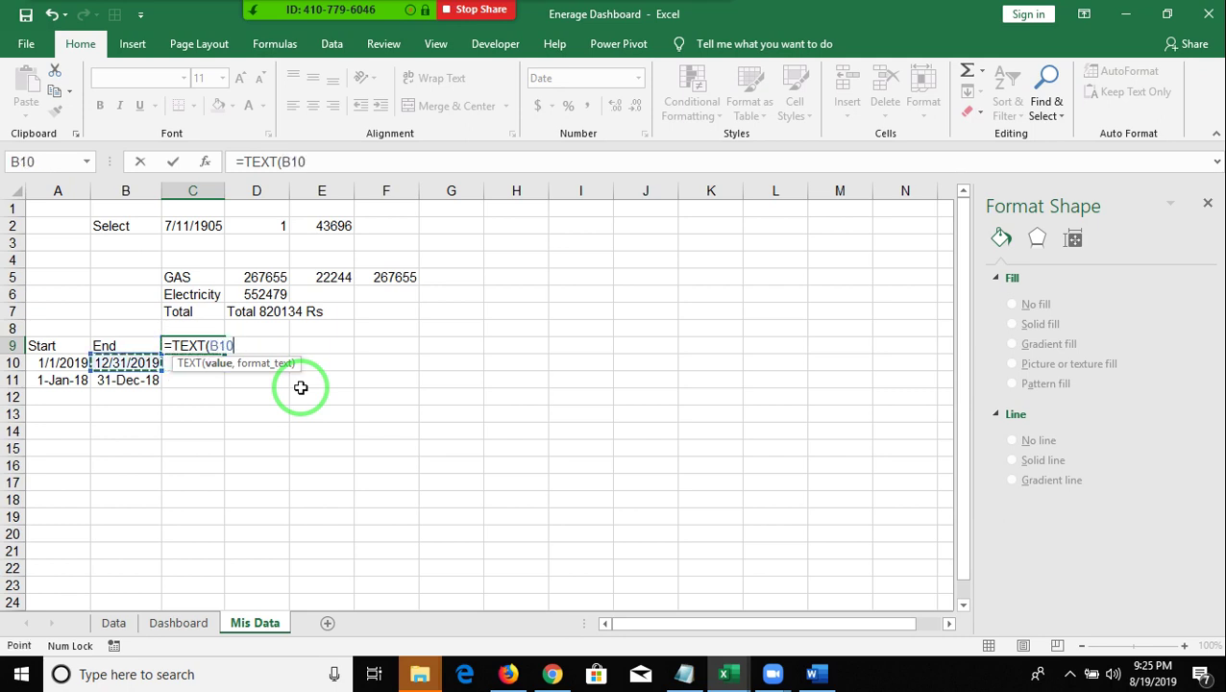
key("Left")
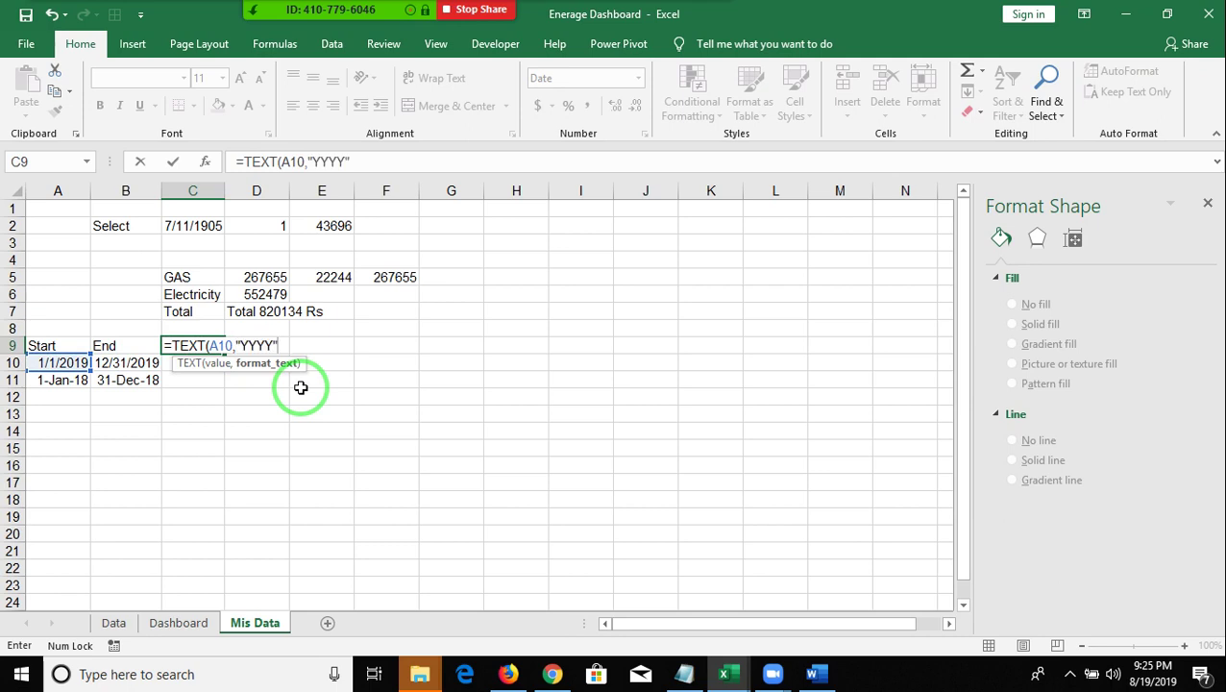
key("Return")
key("Up")
key("Right")
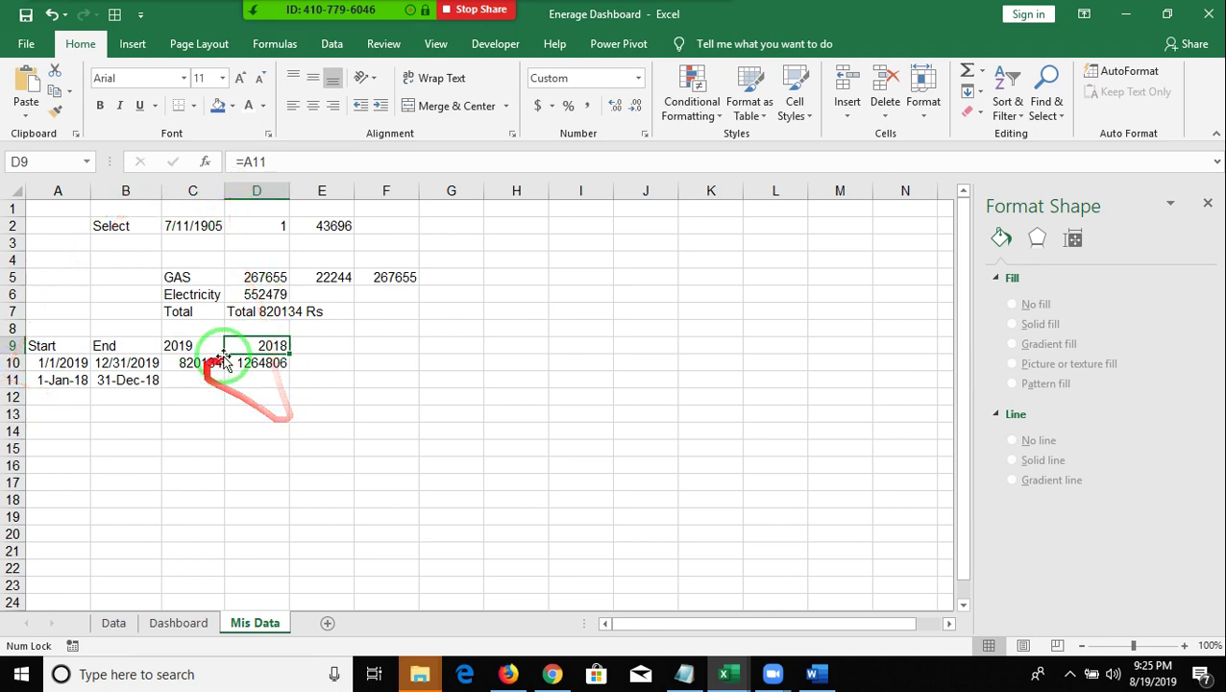
Review the C10 SUMIFS and D9 =A11 formulas, leaving them unchanged, and go back to Dashboard.
left_click(186, 363)
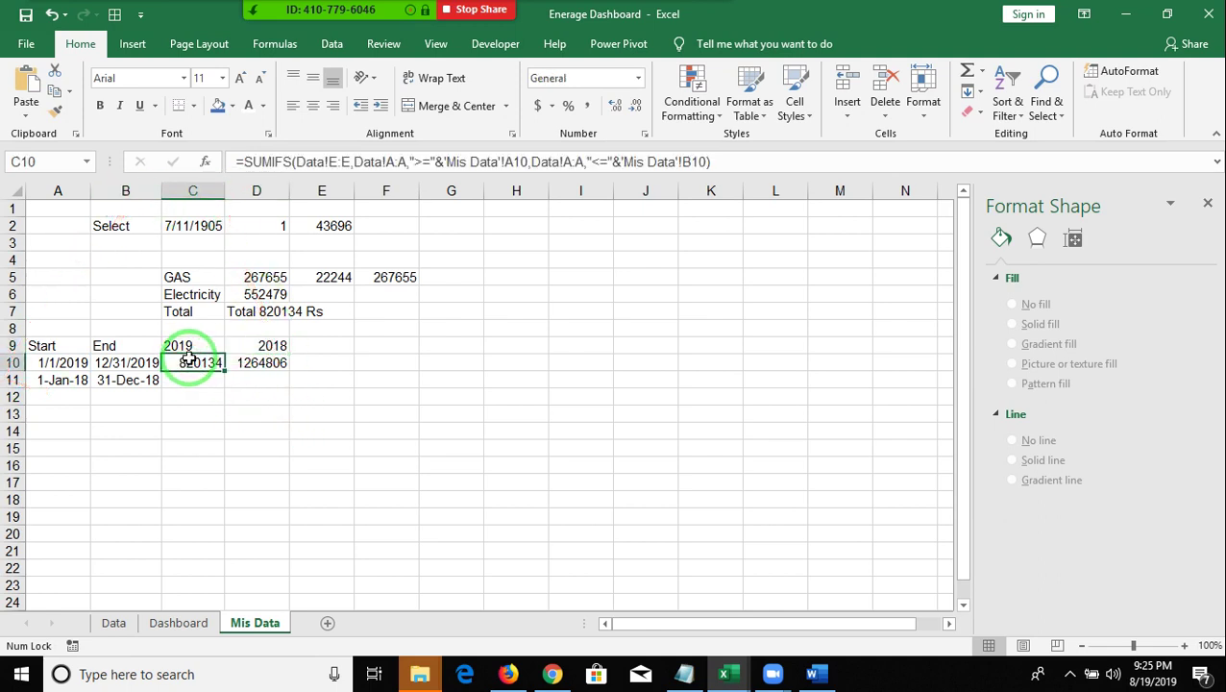
left_click(193, 346)
double_click(256, 345)
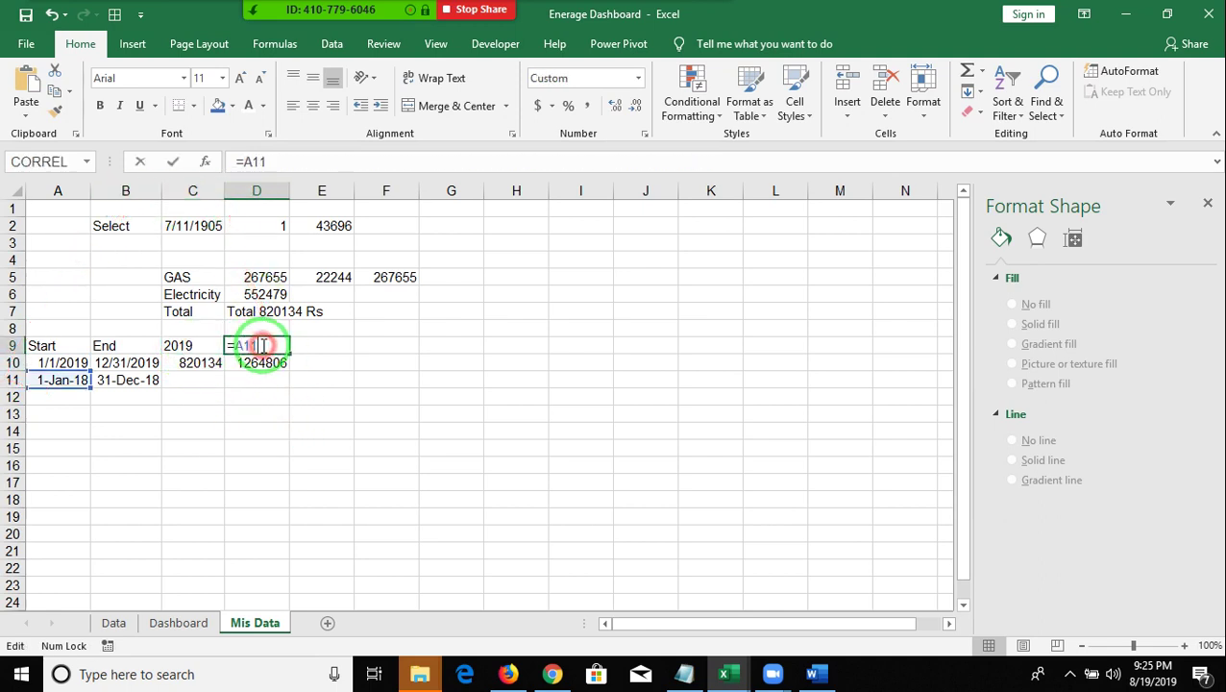
key("Escape")
left_click(192, 348)
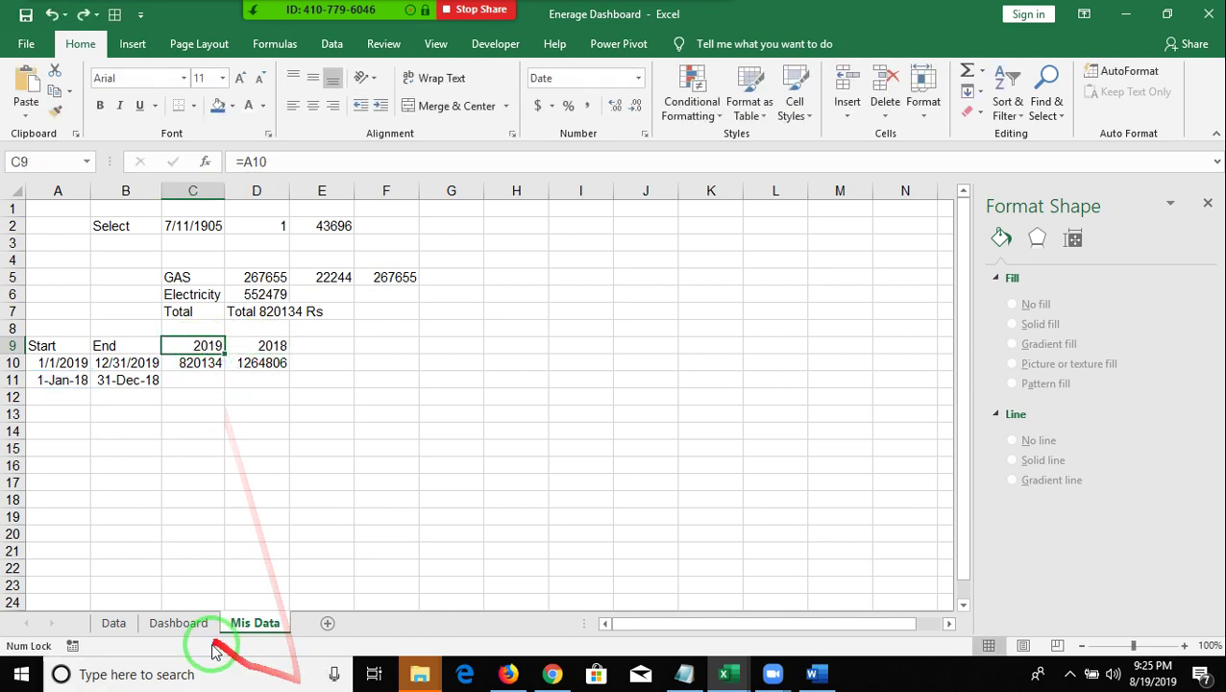
left_click(183, 625)
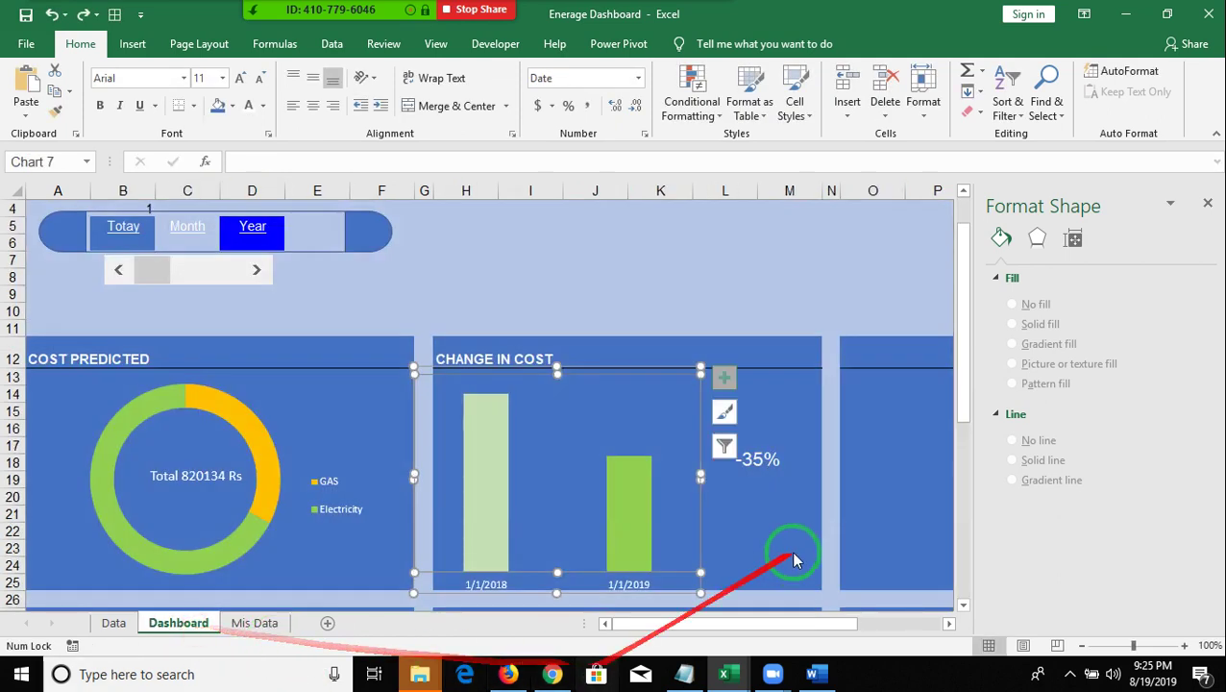
Check the -35% change figure in L17, then bring the Chrome reference dashboard forward.
left_click(756, 465)
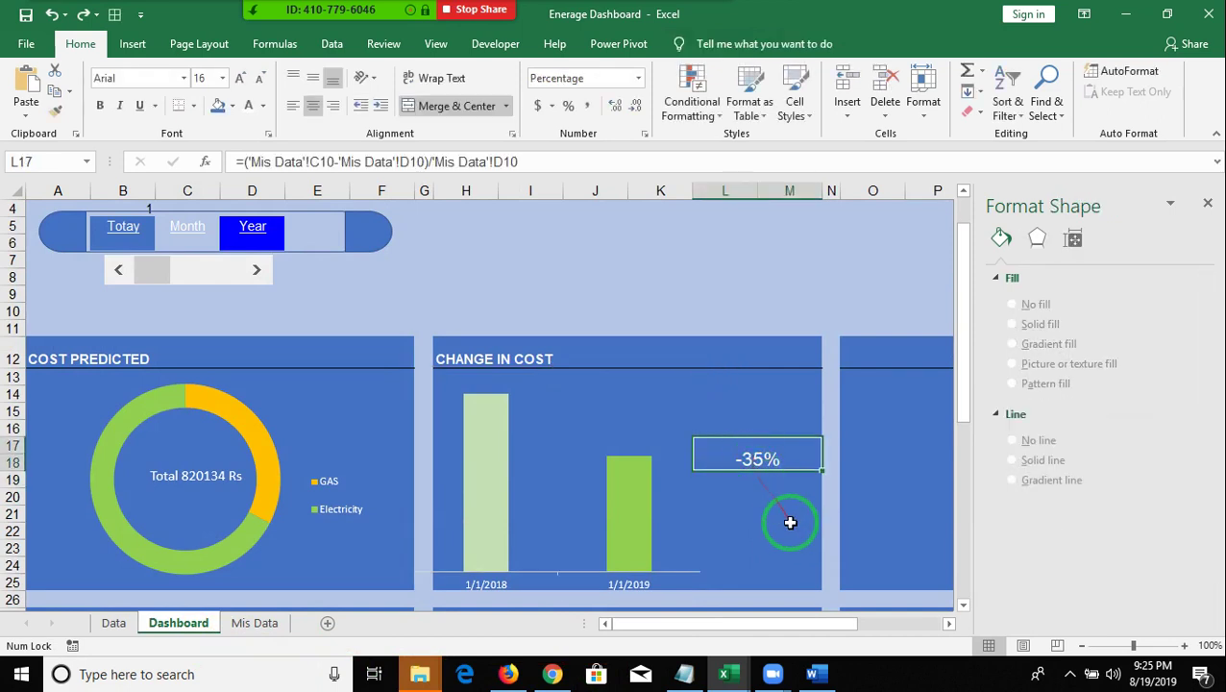
left_click(750, 491)
left_click(747, 482)
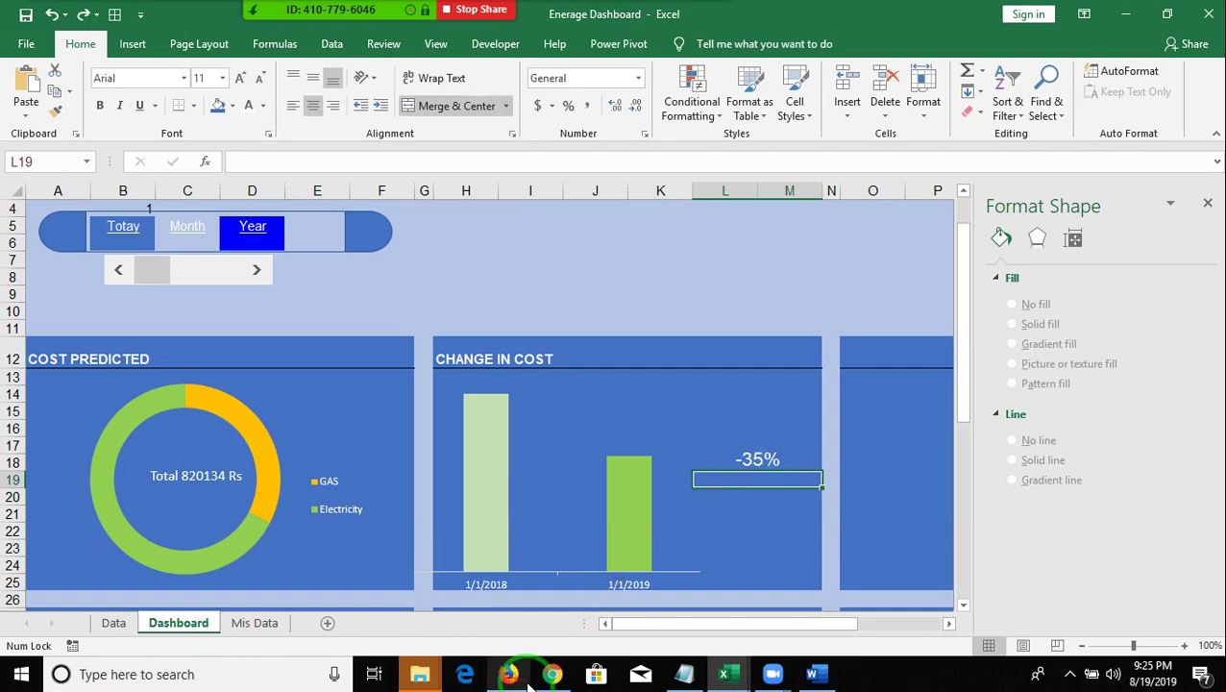
left_click(553, 674)
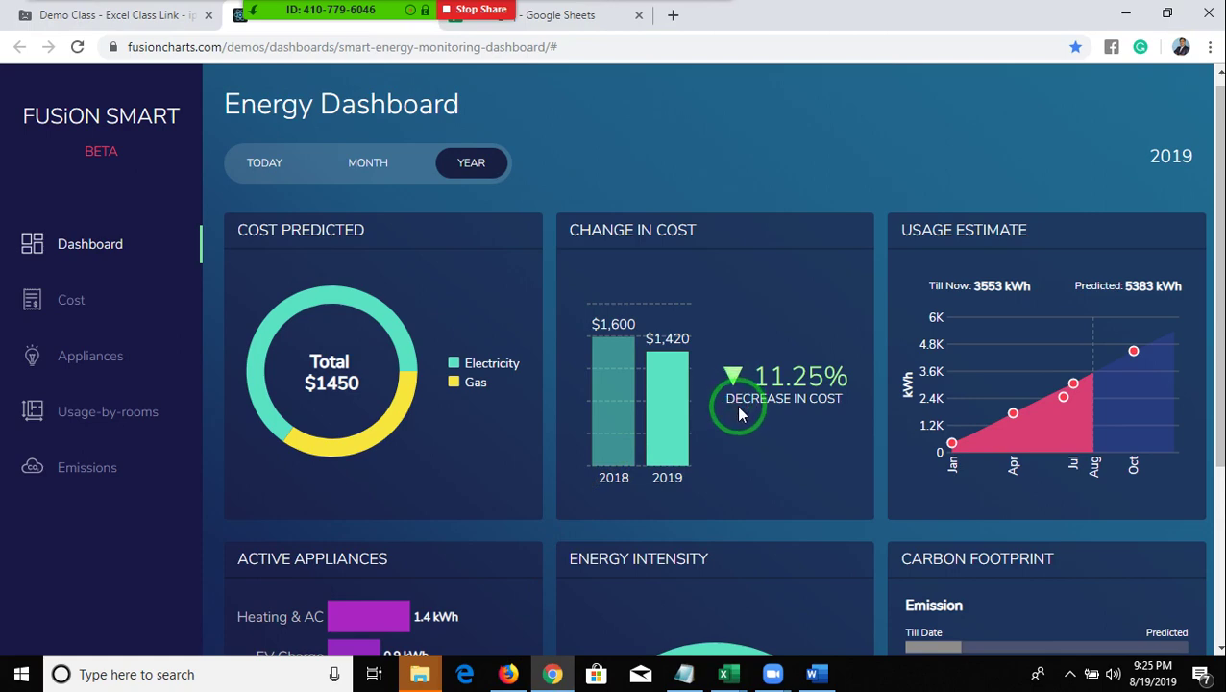
Switch from Chrome back to Excel and select the -35.16% change cell.
key("alt+Tab")
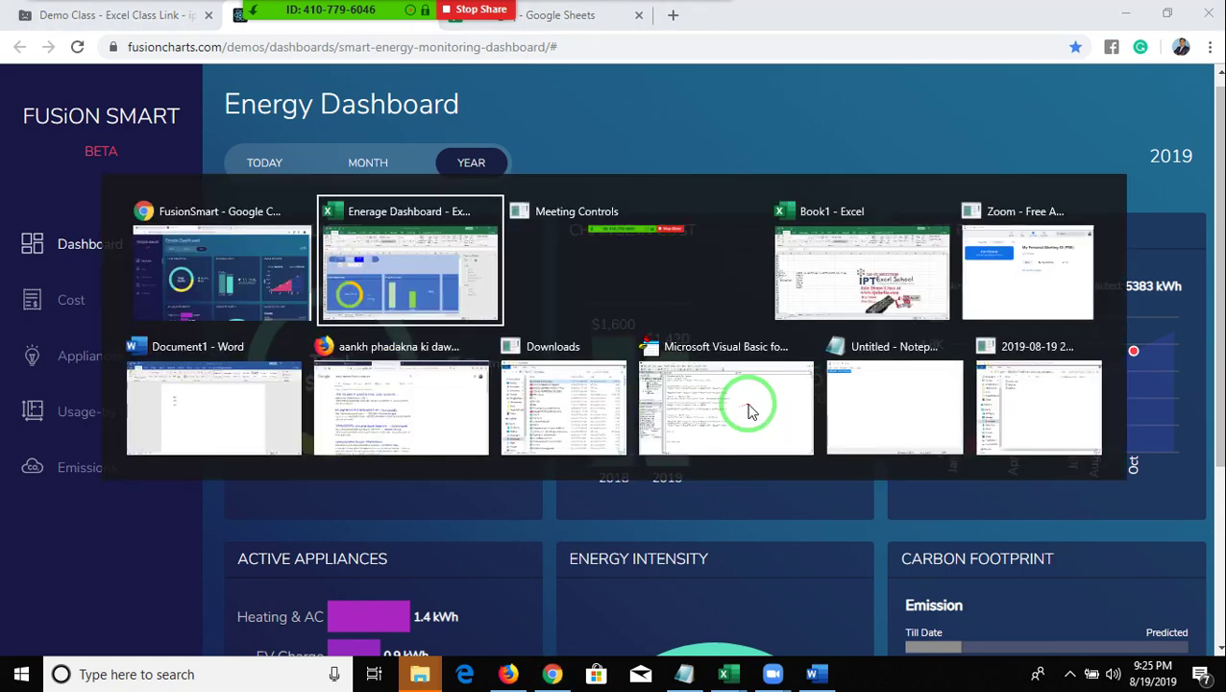
left_click(768, 452)
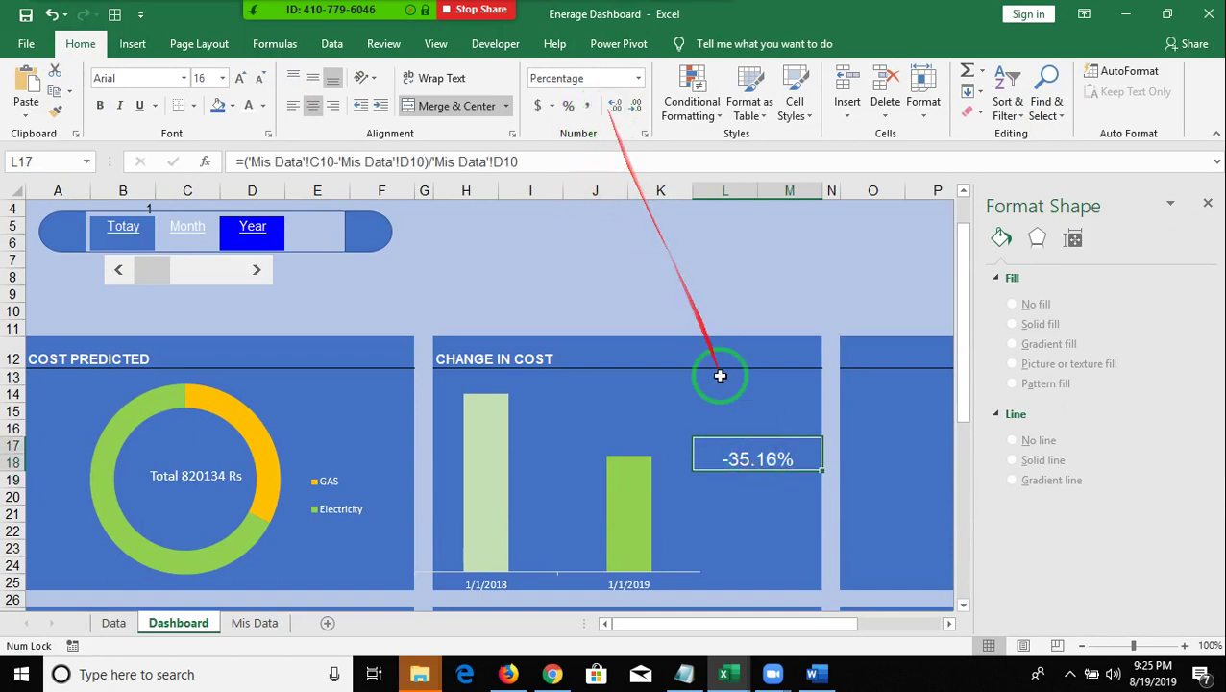
With empty cell K9 selected, open the Insert > Symbol dialog.
left_click(747, 529)
left_click(722, 466)
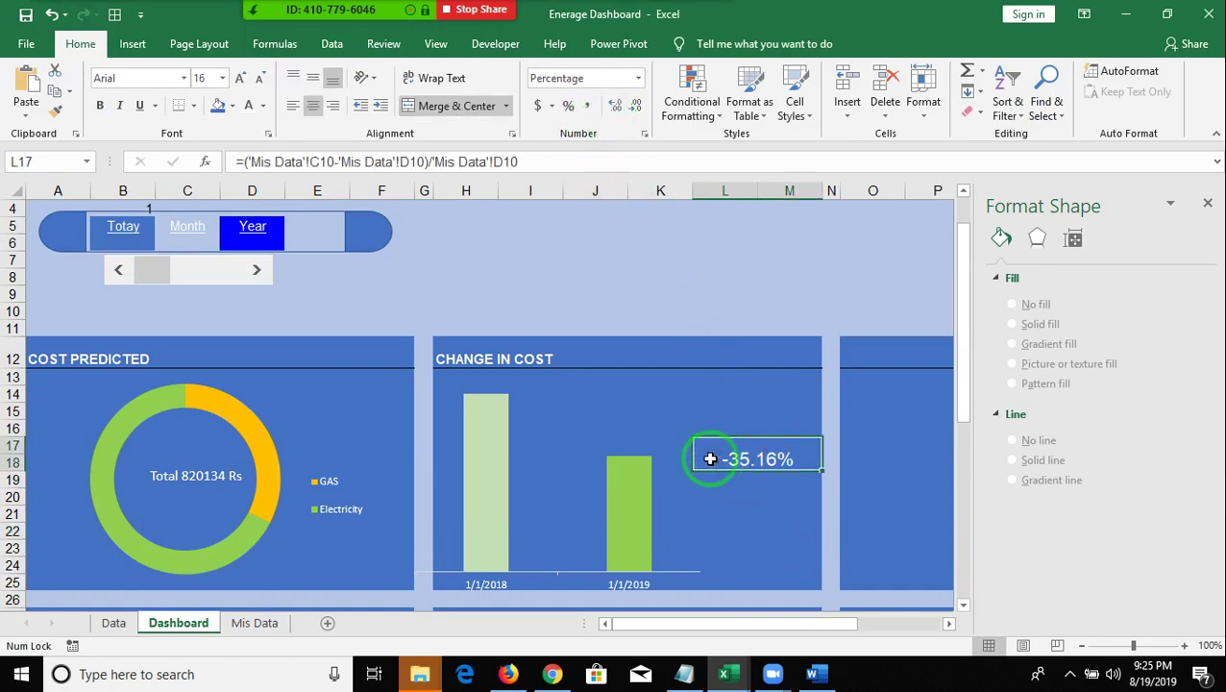
left_click(663, 294)
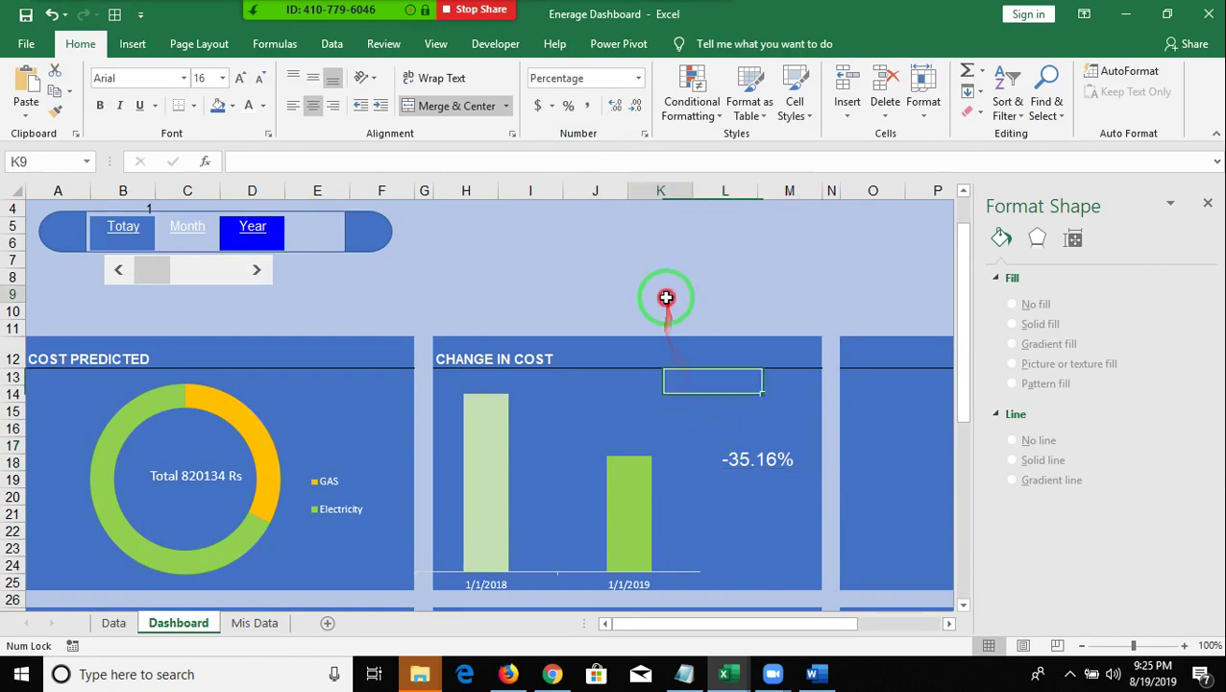
left_click(132, 44)
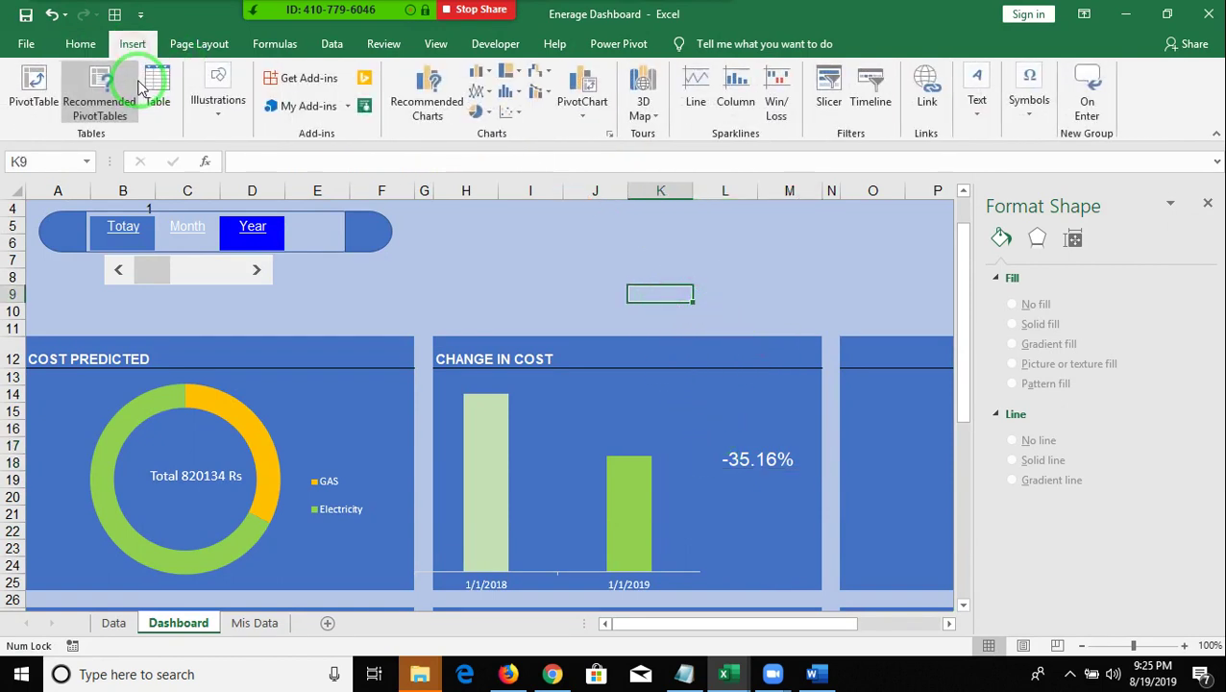
left_click(1023, 106)
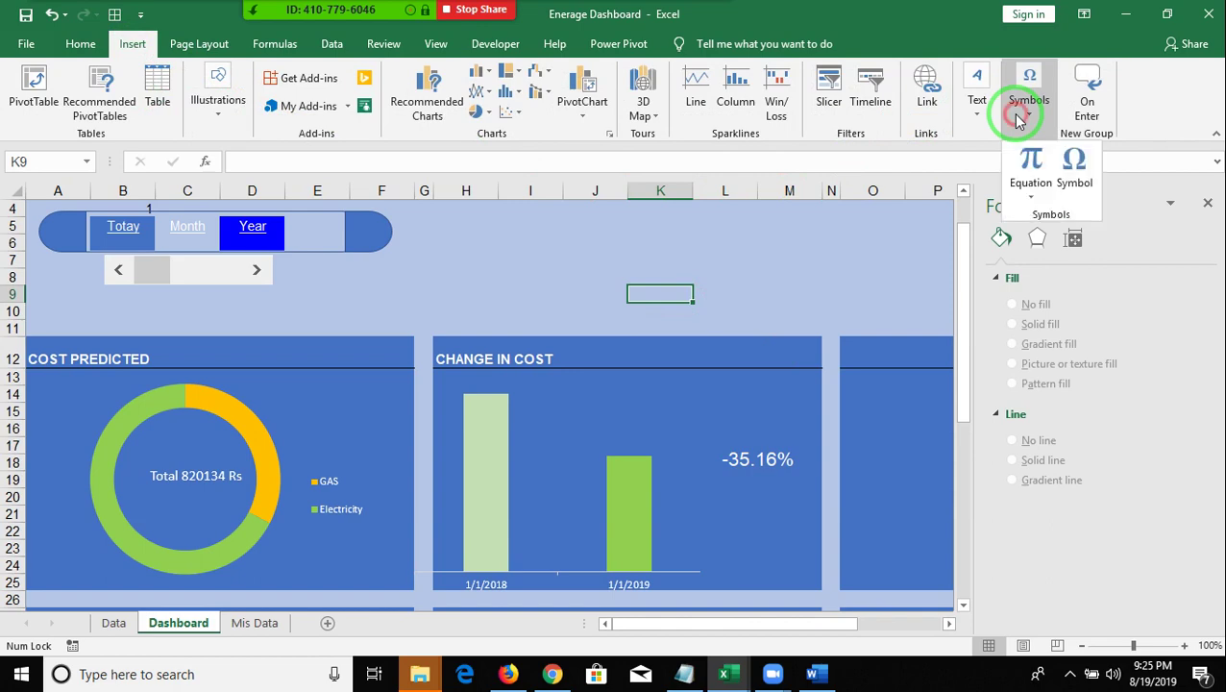
left_click(1074, 203)
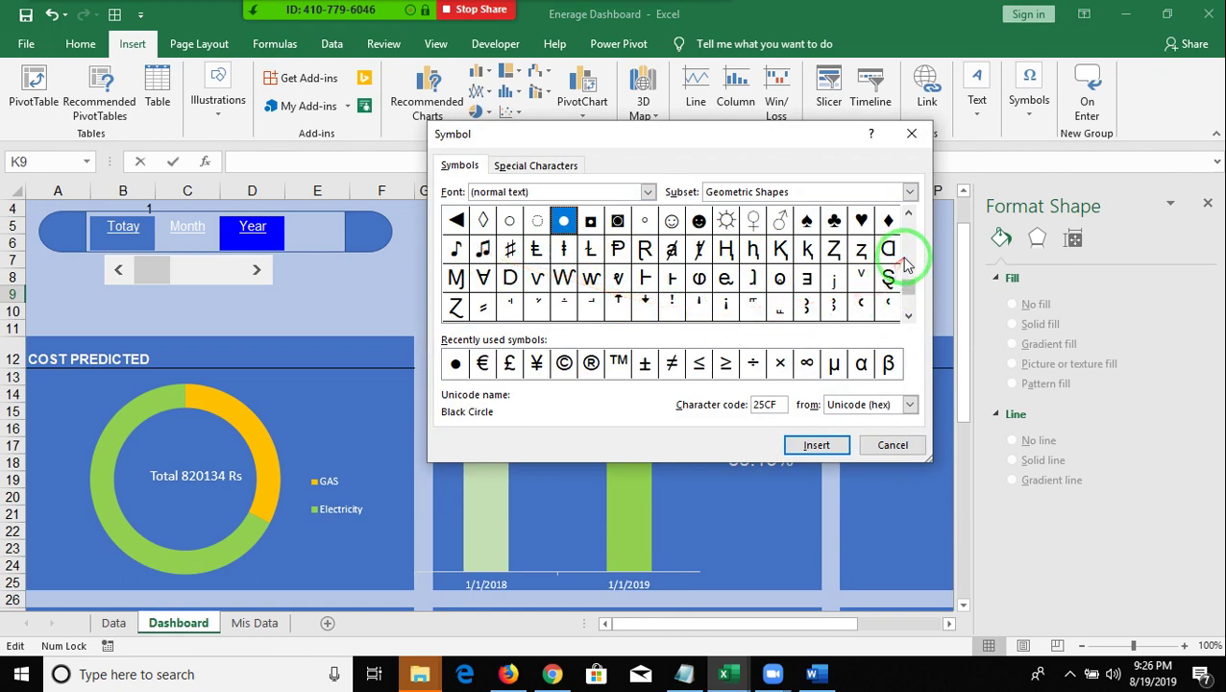
Scroll to Geometric Shapes and insert the Black Up-Pointing Triangle (25B2).
left_click(908, 320)
left_click(907, 321)
left_click(908, 320)
left_click(907, 320)
left_click(907, 320)
left_click(907, 320)
left_click(907, 320)
left_click(907, 320)
left_click(907, 321)
left_click(908, 320)
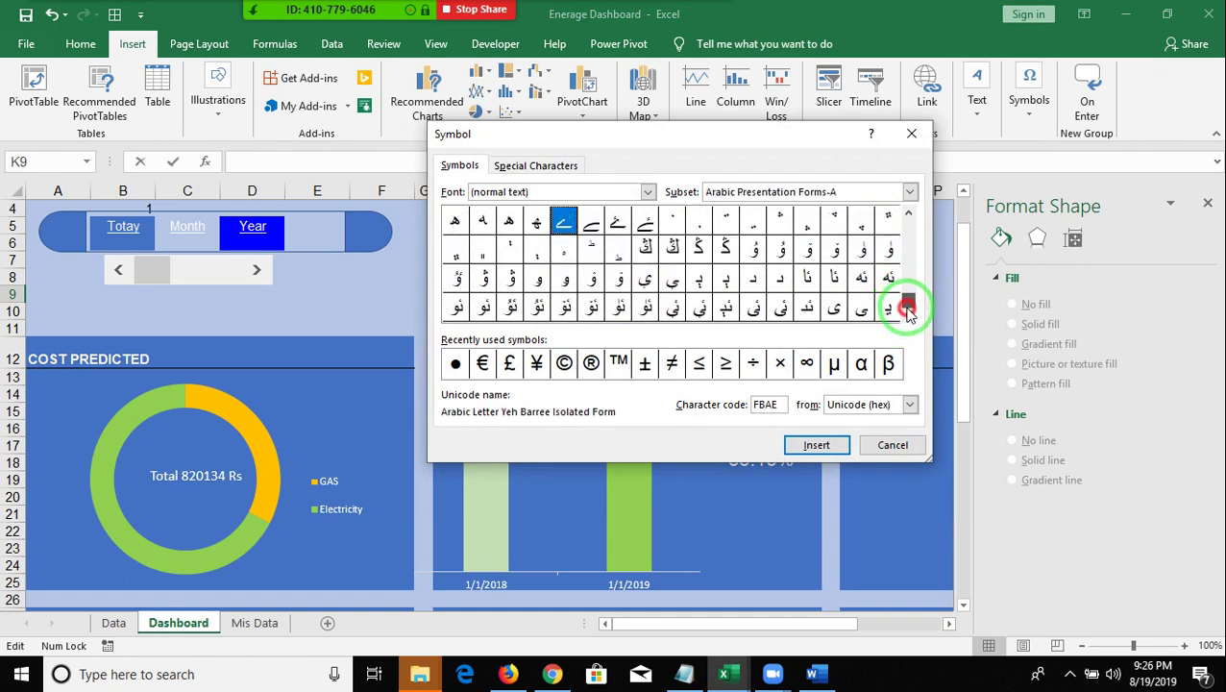
left_click_drag(903, 327, 908, 308)
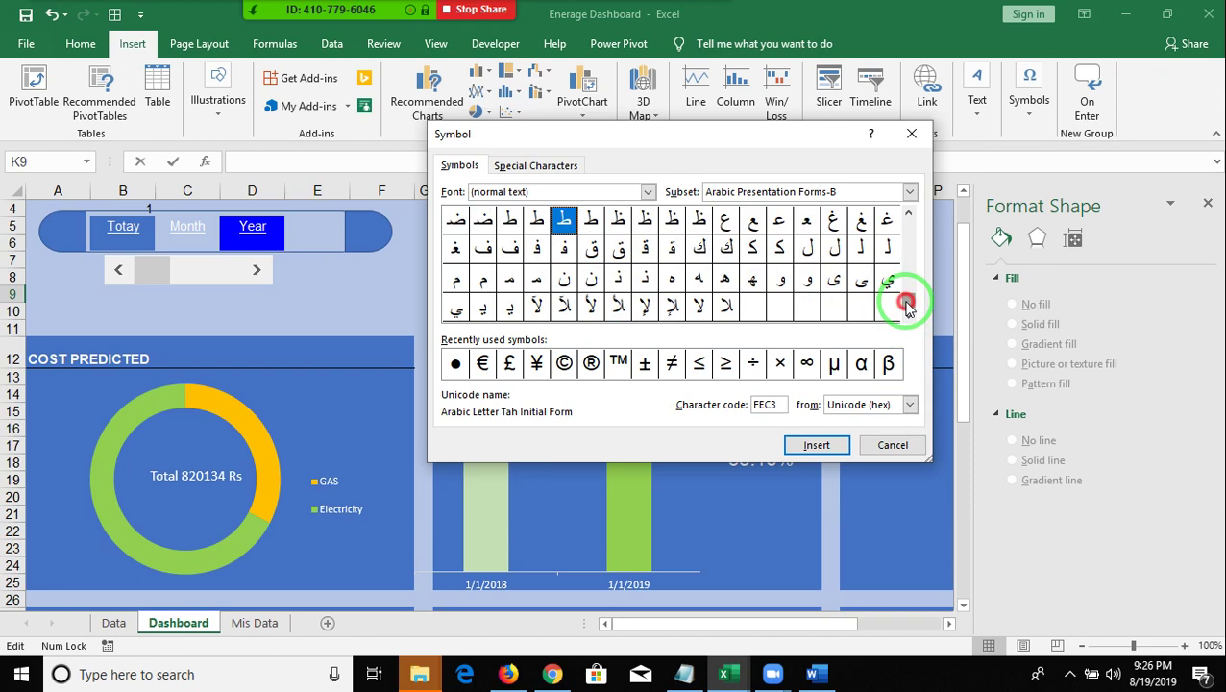
left_click_drag(907, 299, 892, 247)
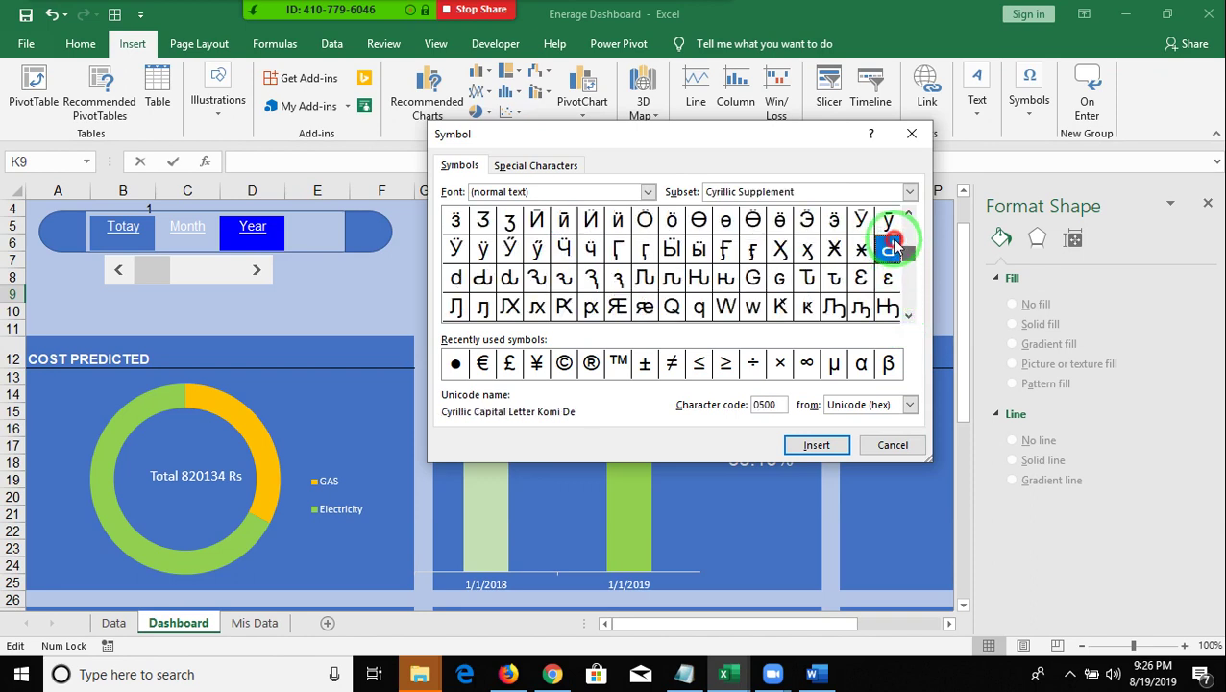
left_click(909, 233)
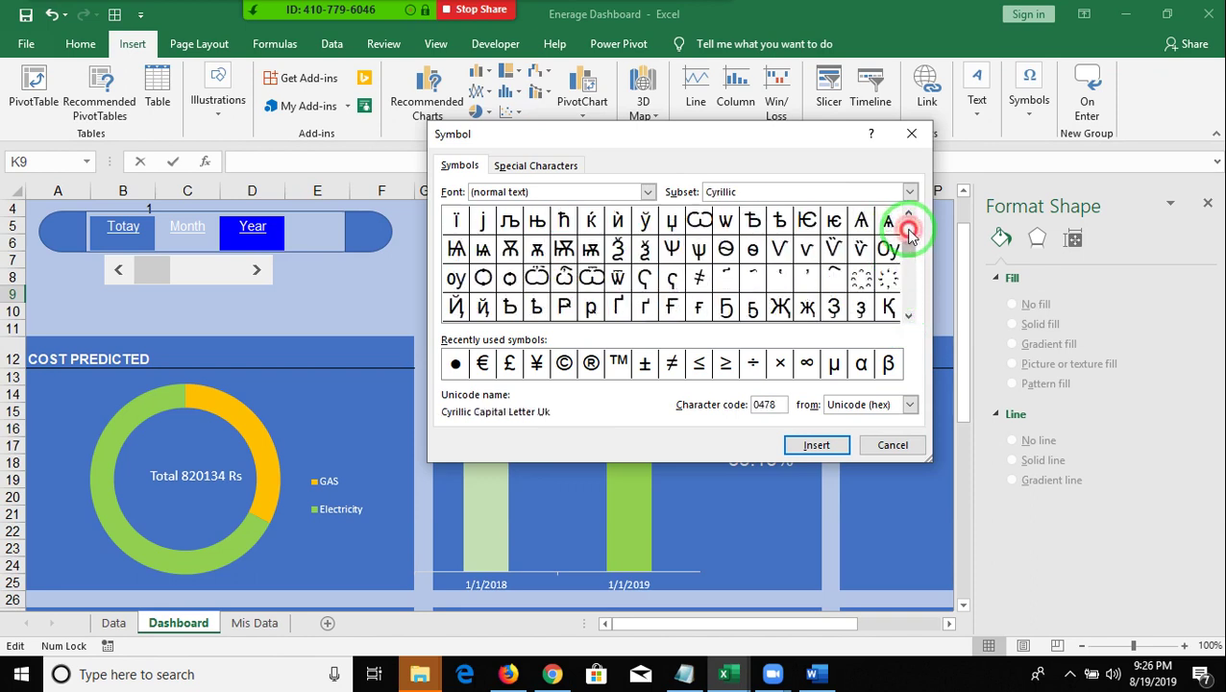
left_click_drag(910, 233, 910, 217)
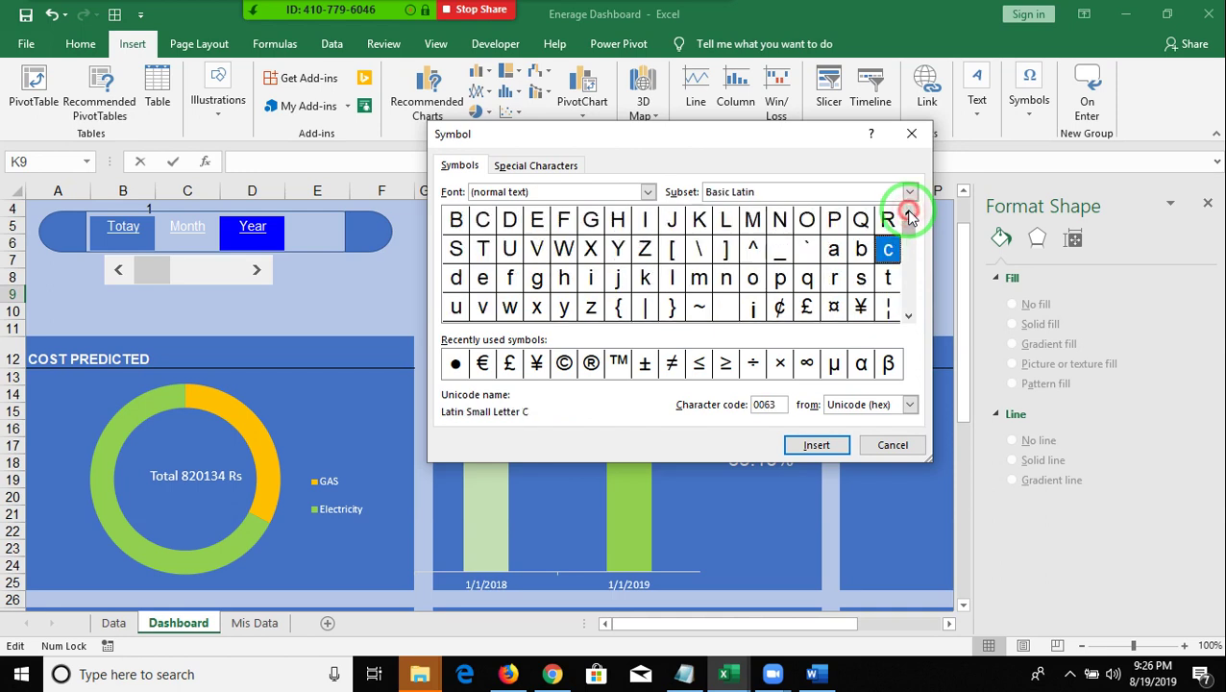
mouse_move(910, 217)
left_mouse_down()
mouse_move(912, 356)
mouse_move(902, 327)
left_mouse_up()
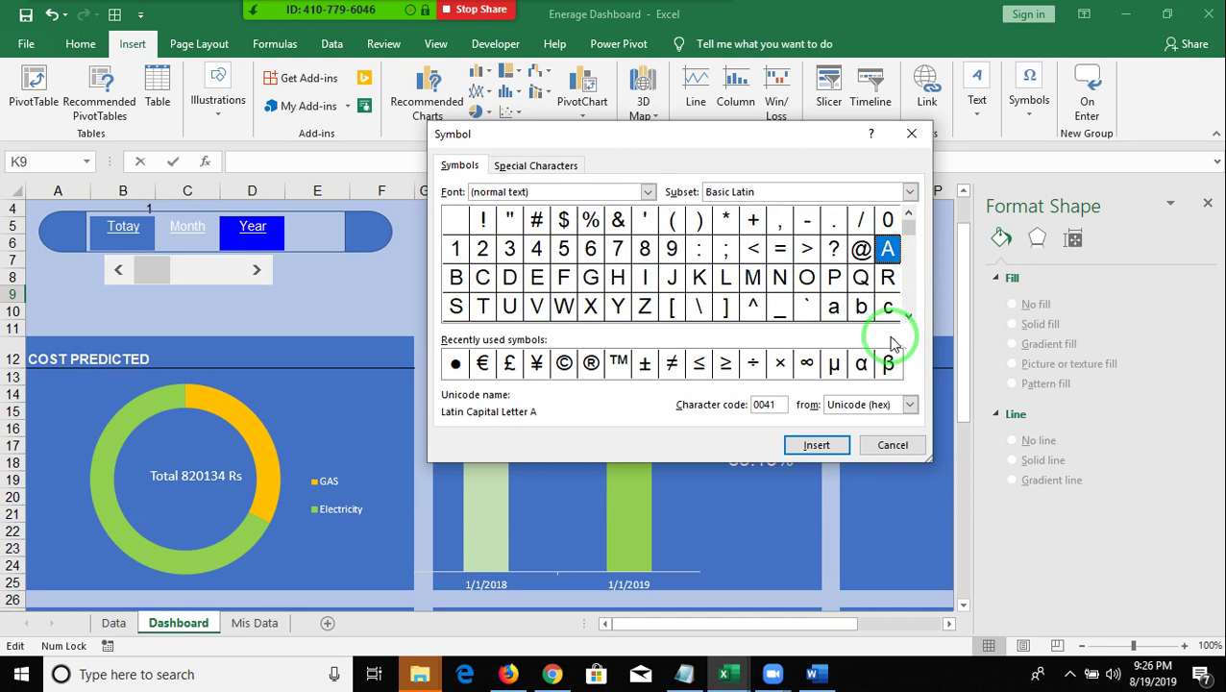
left_click(909, 316)
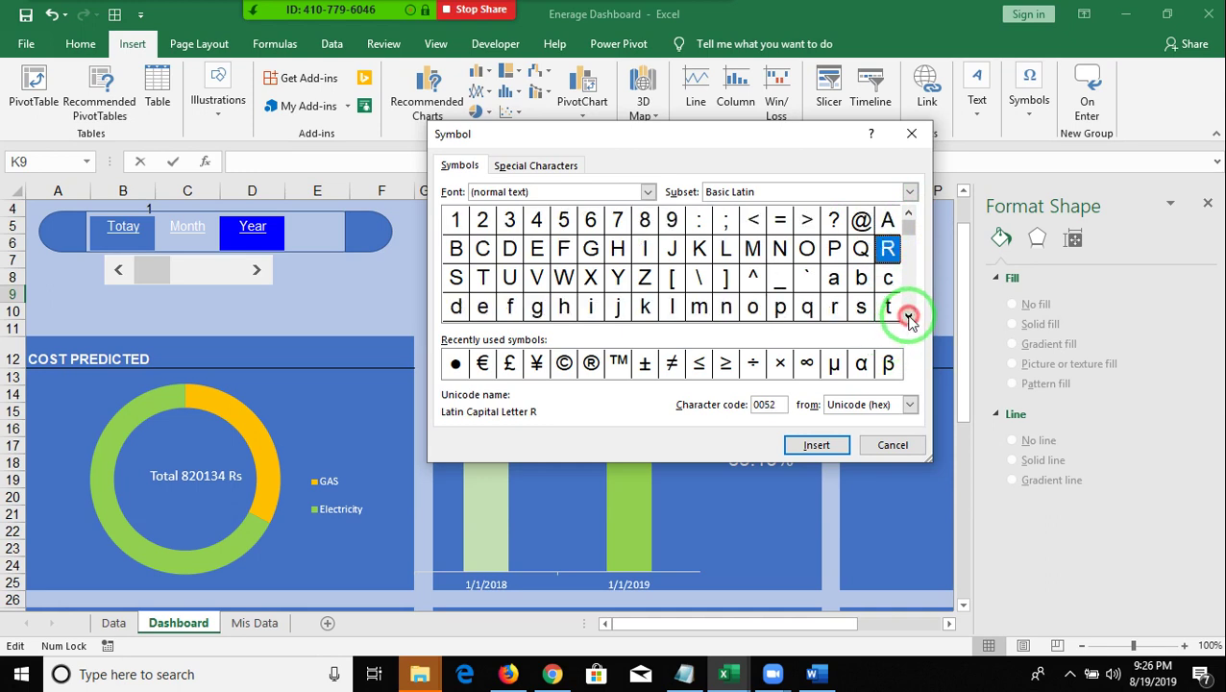
left_click(908, 316)
left_click(908, 316)
left_click(908, 317)
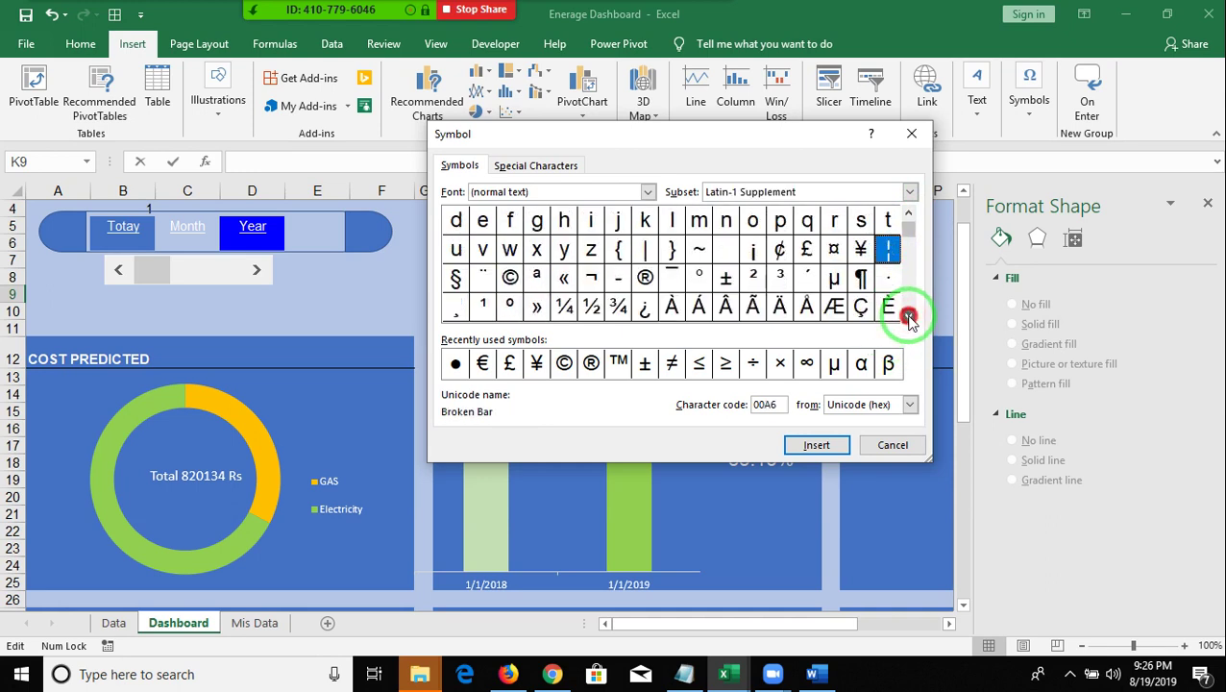
left_click(908, 317)
left_click(909, 317)
left_click(908, 317)
left_click(908, 316)
left_click(908, 316)
left_click(908, 316)
left_click(908, 316)
left_click(909, 317)
left_click(908, 316)
left_click(908, 317)
left_click(909, 316)
left_click(908, 316)
left_click(908, 316)
left_click(908, 316)
left_click(908, 316)
left_click(908, 316)
left_click(908, 316)
left_click(908, 316)
left_click(909, 316)
left_click(909, 317)
left_click(908, 316)
left_click(908, 316)
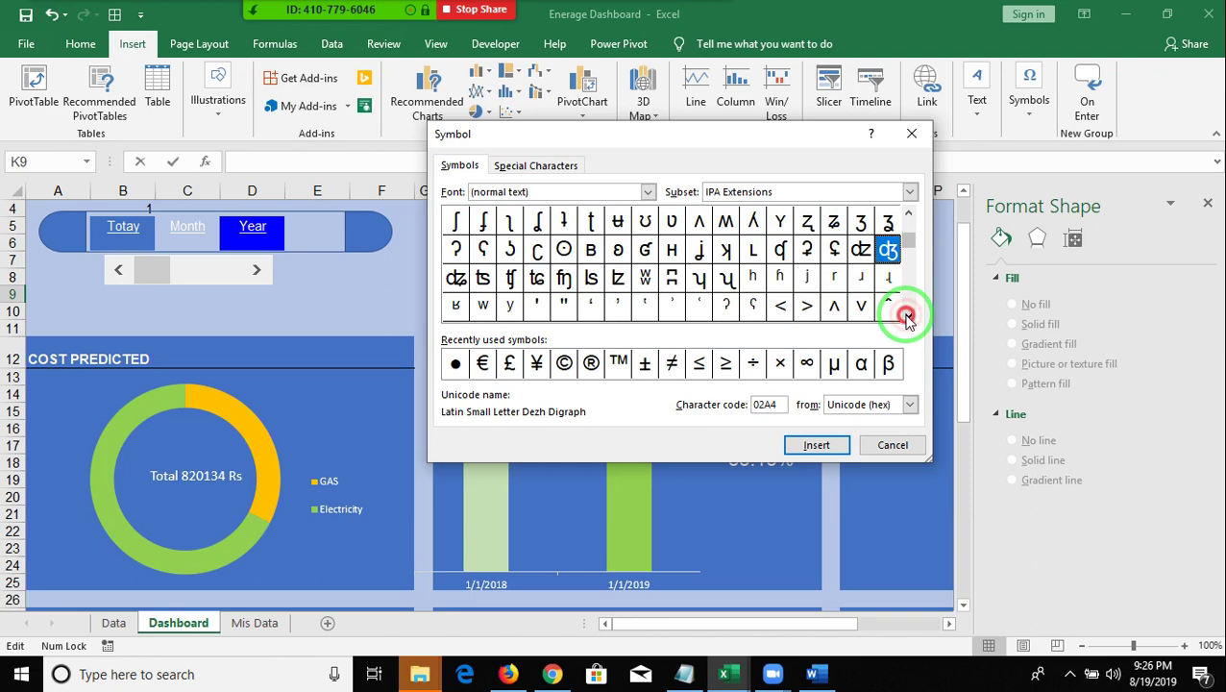
left_click(908, 316)
left_click(908, 316)
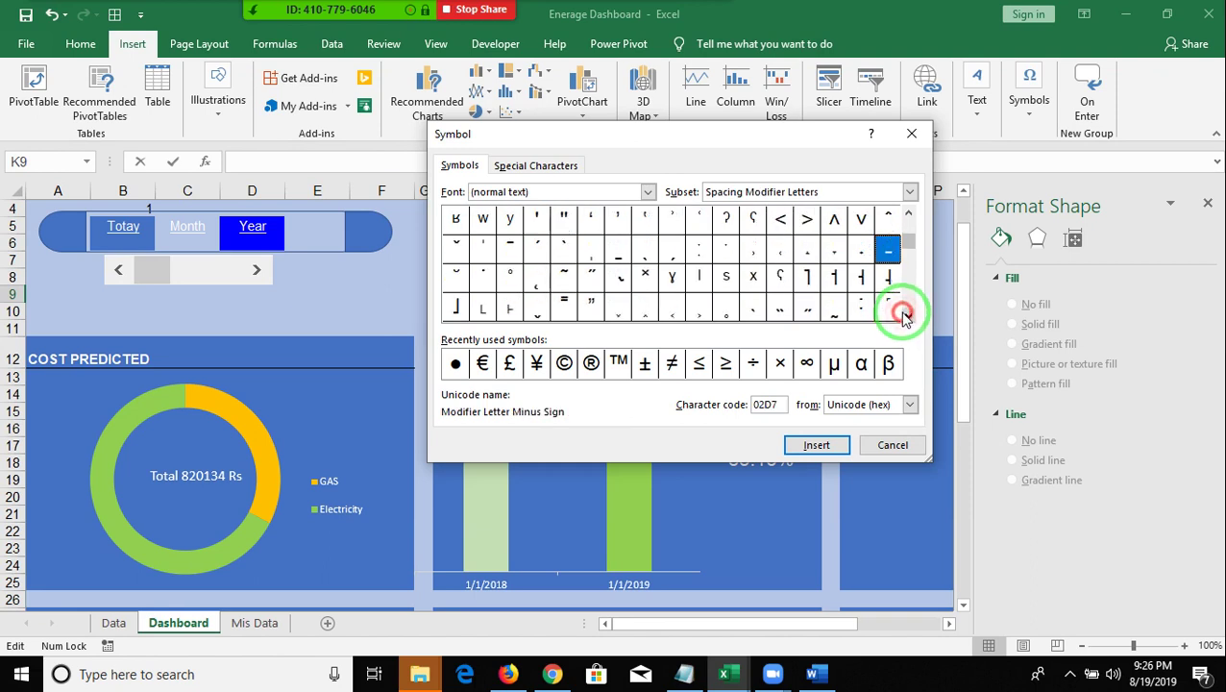
left_click(906, 316)
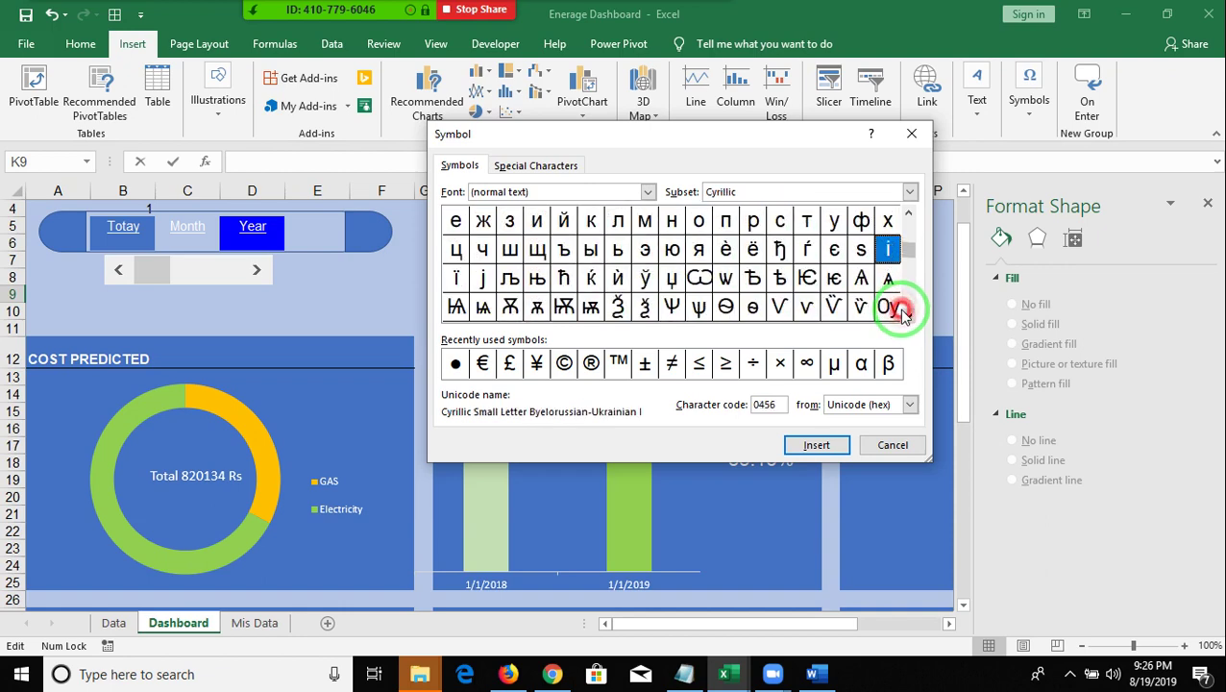
left_click(904, 316)
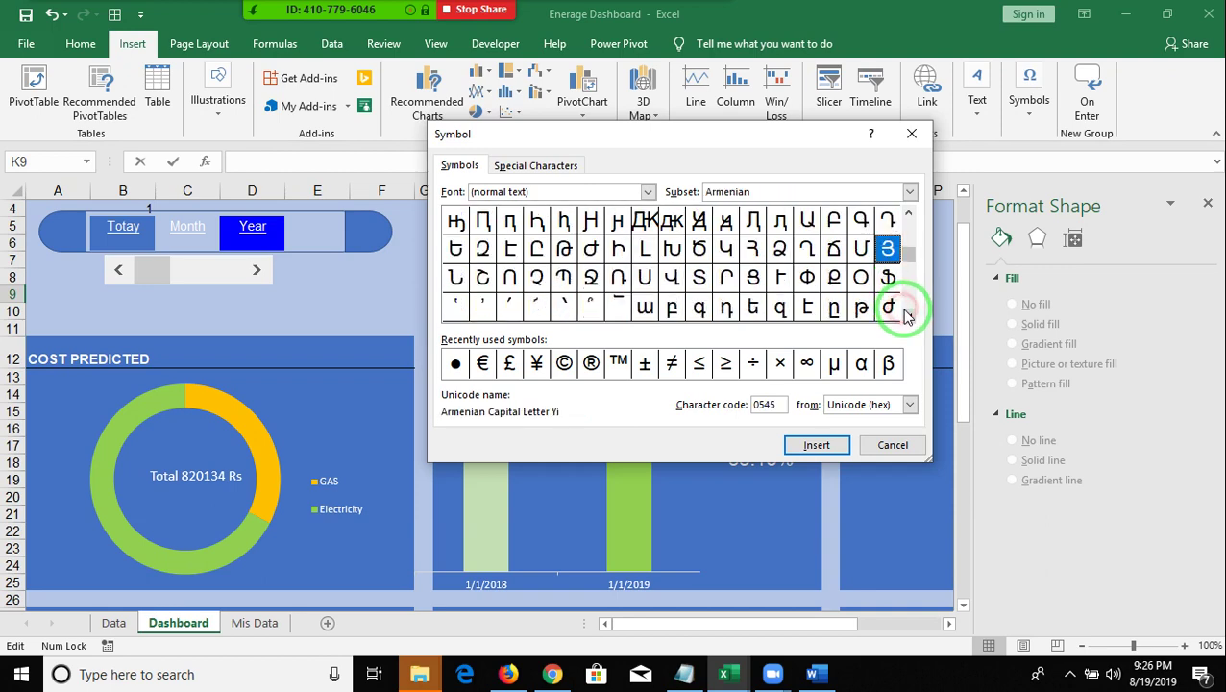
left_click(906, 316)
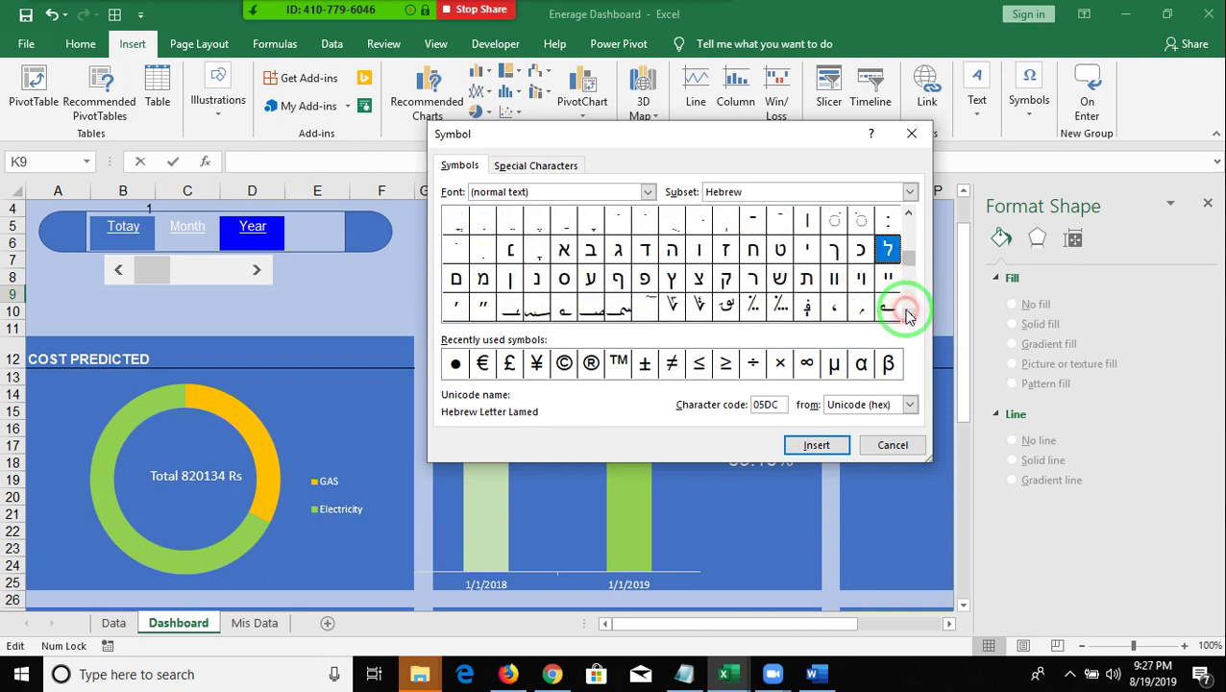
left_click(907, 316)
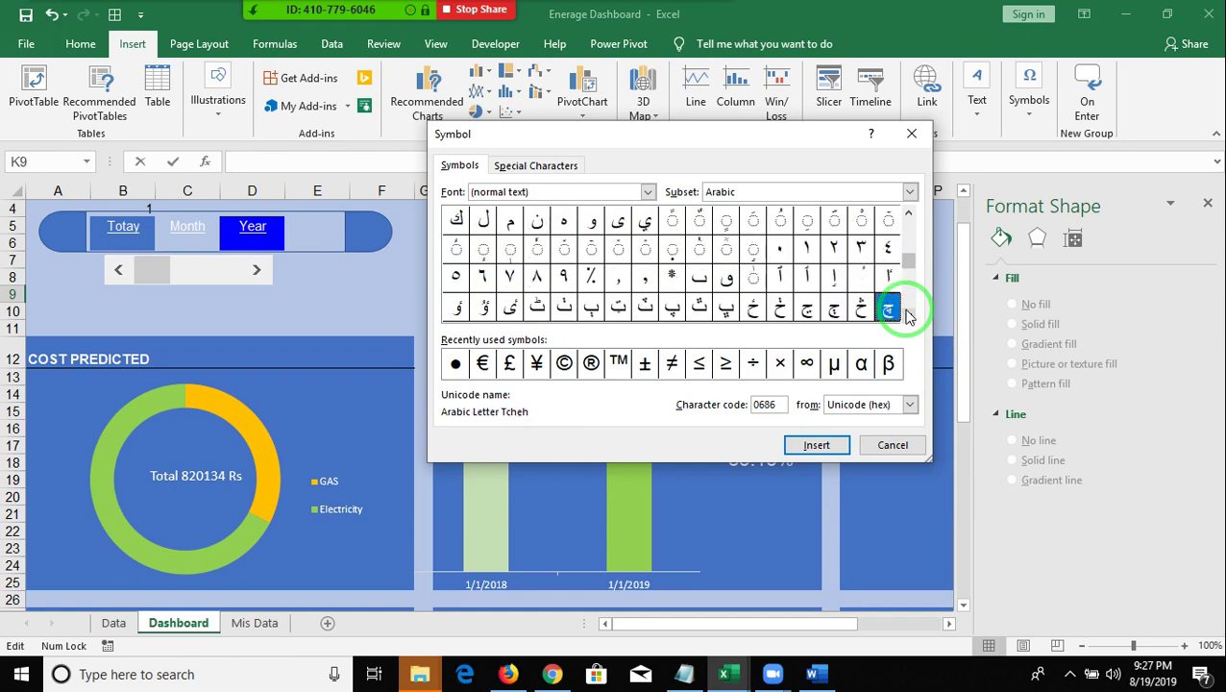
left_click(906, 316)
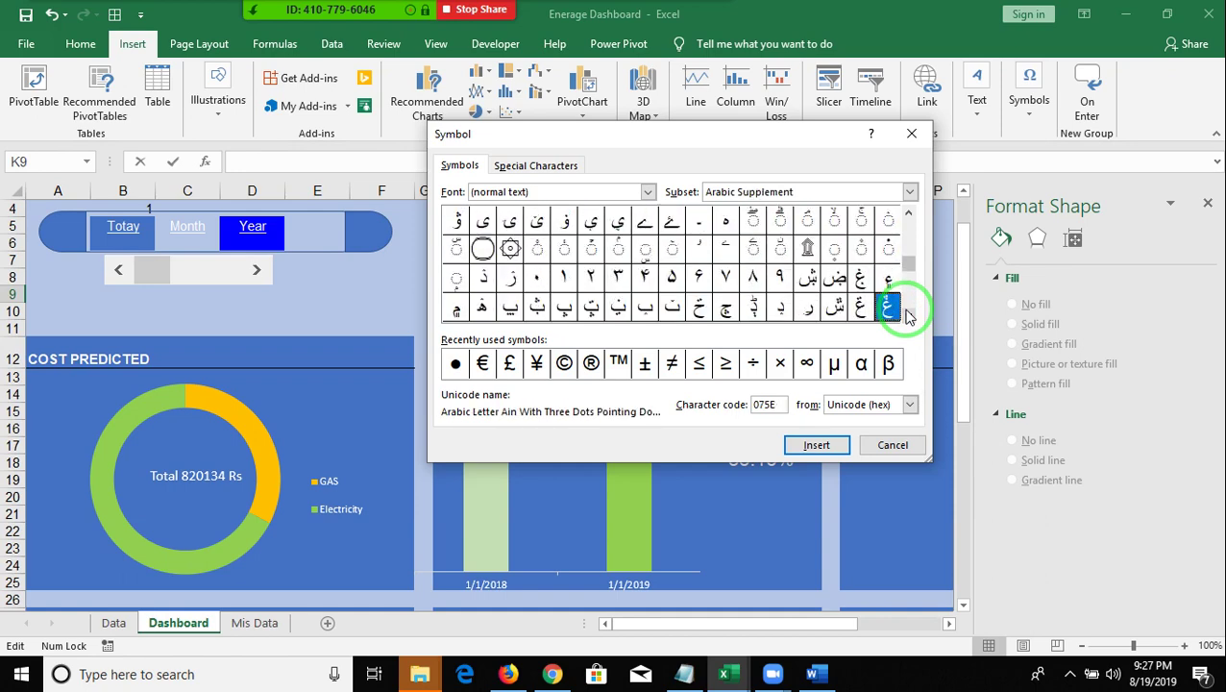
left_click(907, 316)
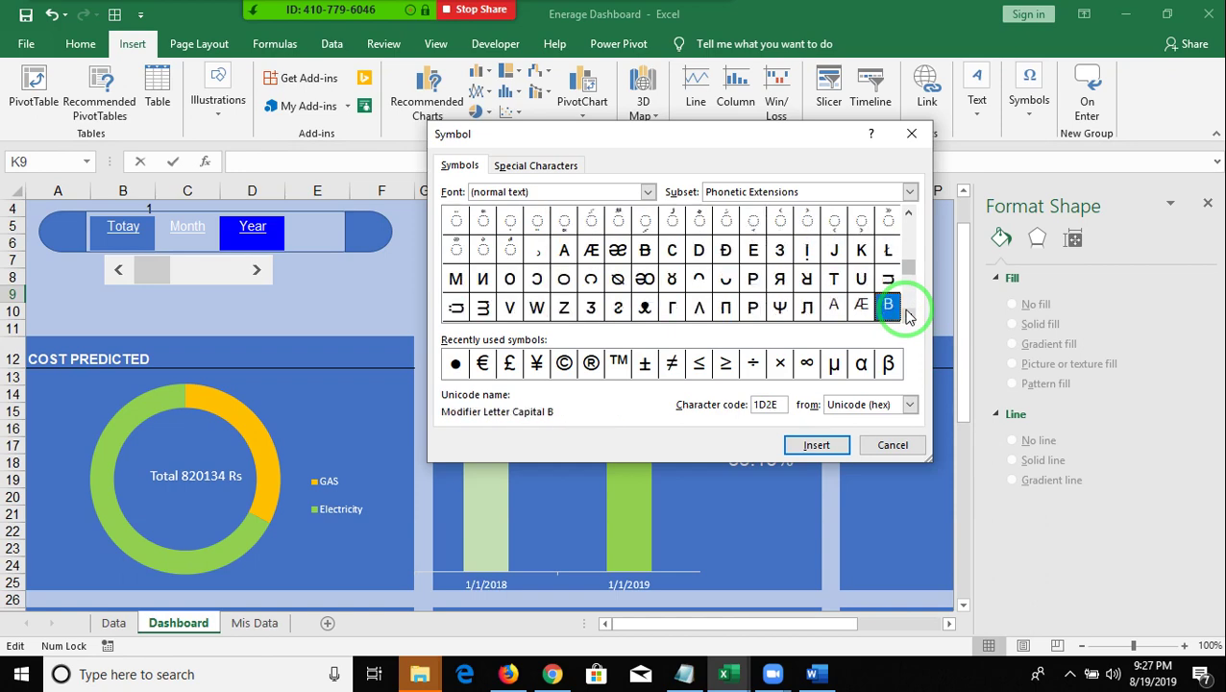
left_click(907, 316)
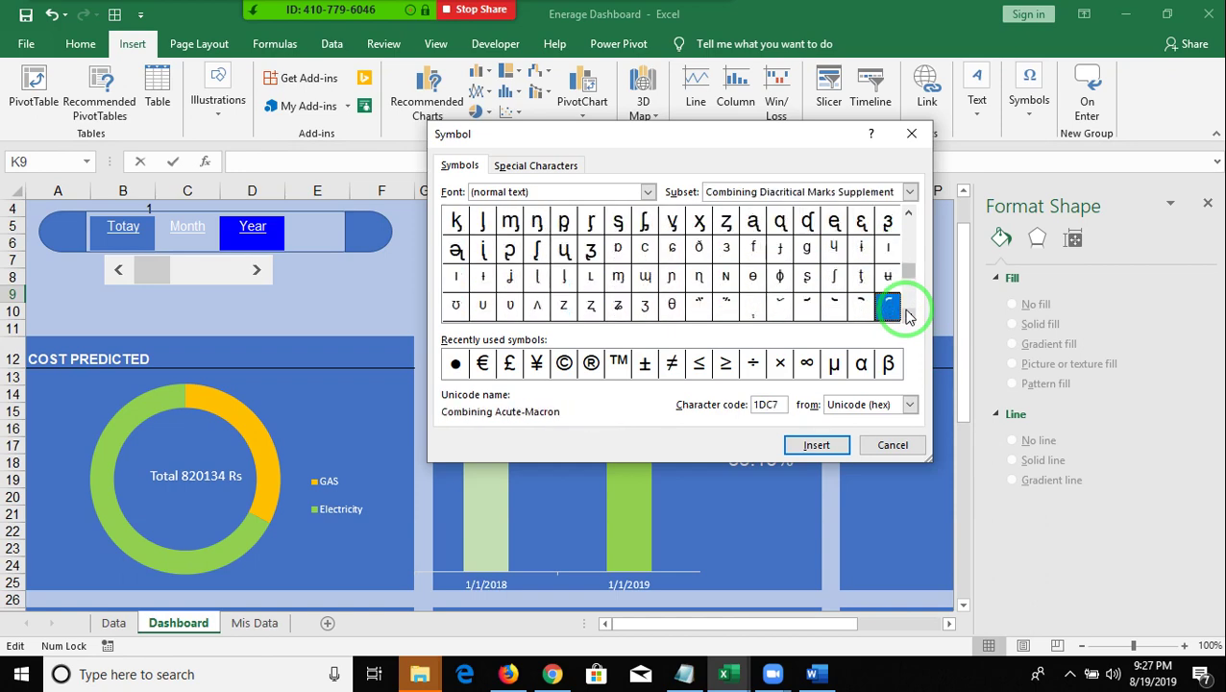
left_click(906, 316)
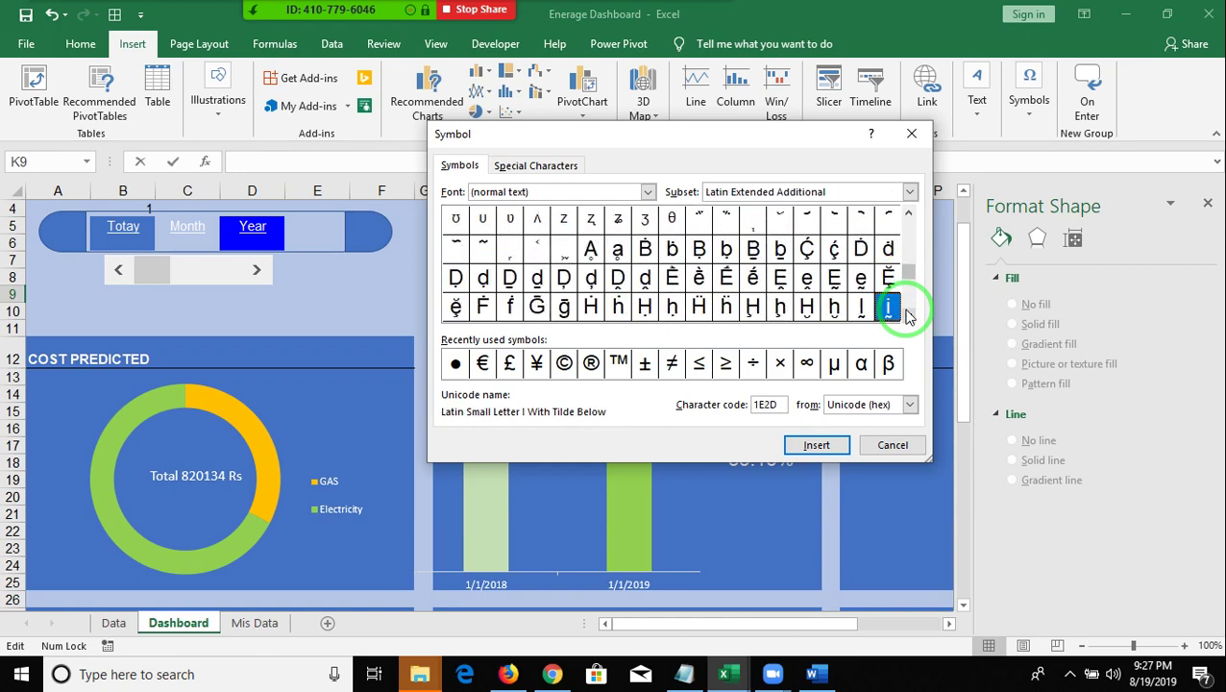
left_click(906, 317)
left_click(906, 316)
left_click(906, 316)
left_click(906, 316)
left_click(906, 316)
left_click(906, 317)
left_click(907, 316)
left_click(907, 317)
left_click(906, 317)
left_click(907, 316)
left_click(906, 316)
left_click(907, 316)
left_click(907, 316)
left_click(907, 317)
left_click(906, 316)
left_click(907, 316)
left_click(906, 316)
left_click(906, 316)
left_click(907, 316)
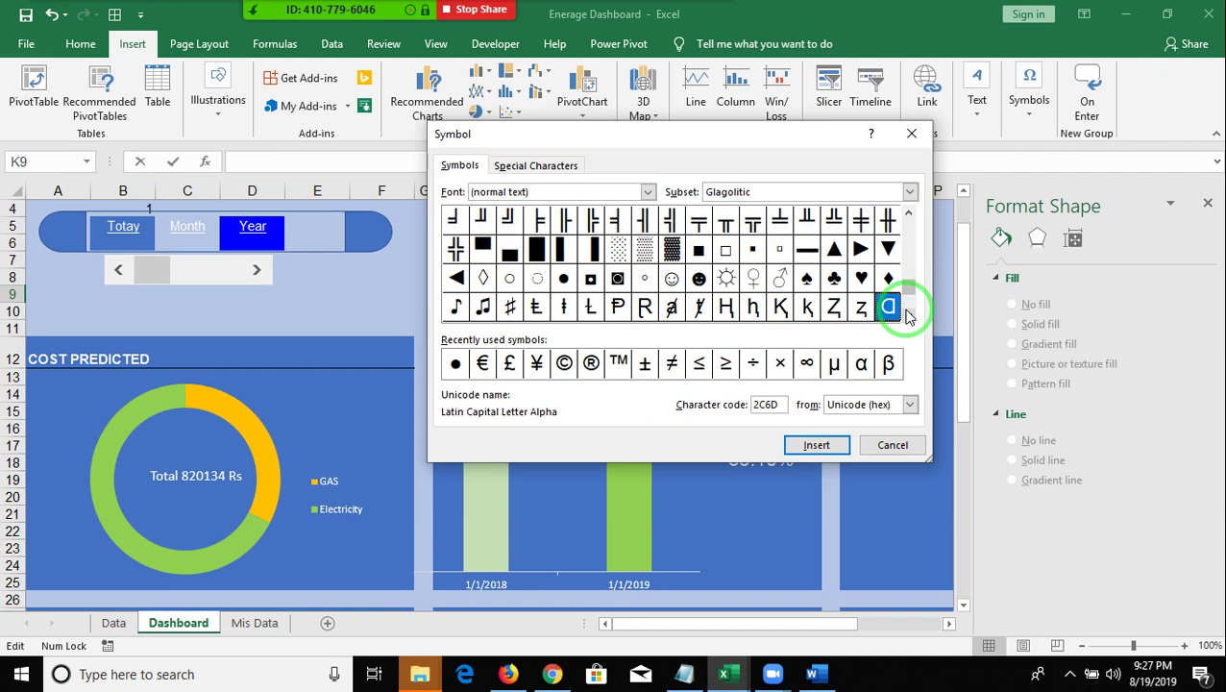
double_click(834, 252)
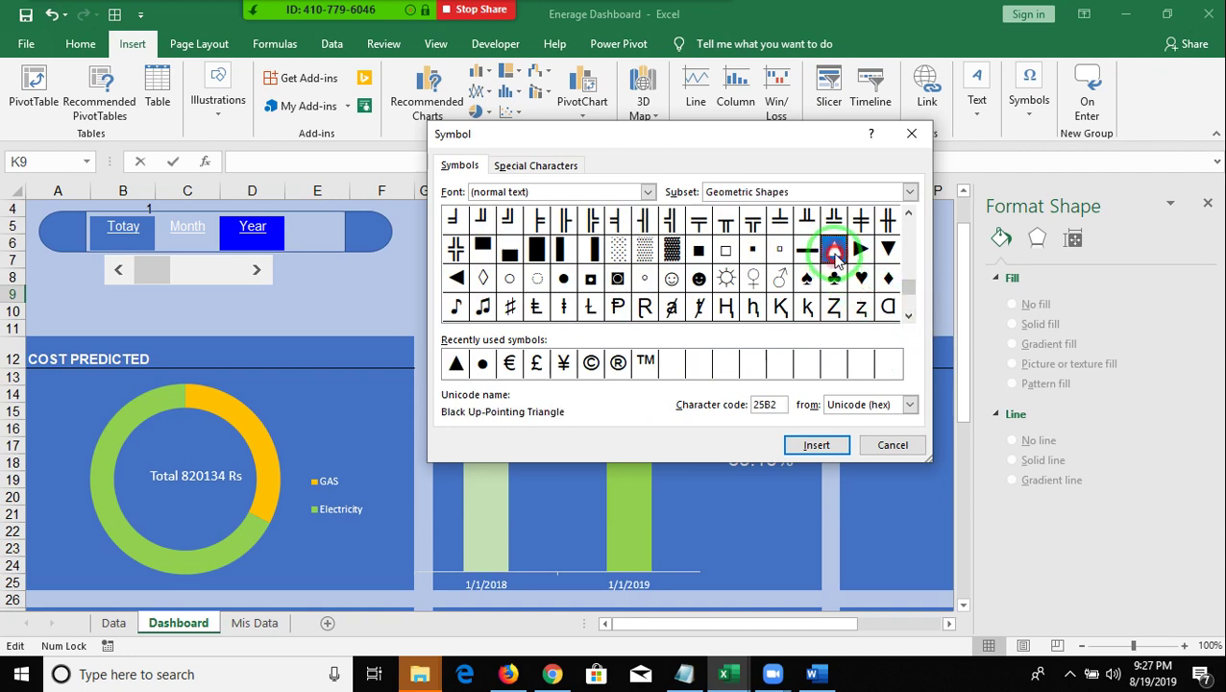
Add the Black Down-Pointing Triangle (25BC) after ▲ and close the Symbol dialog.
double_click(886, 250)
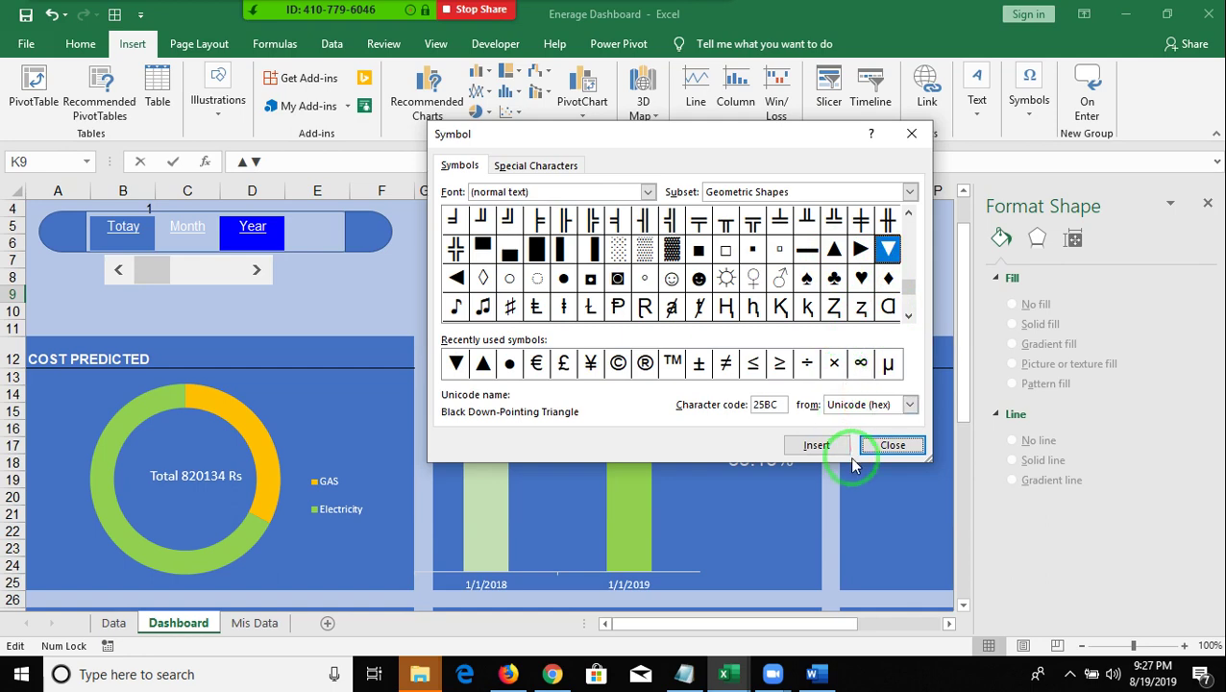
left_click(882, 448)
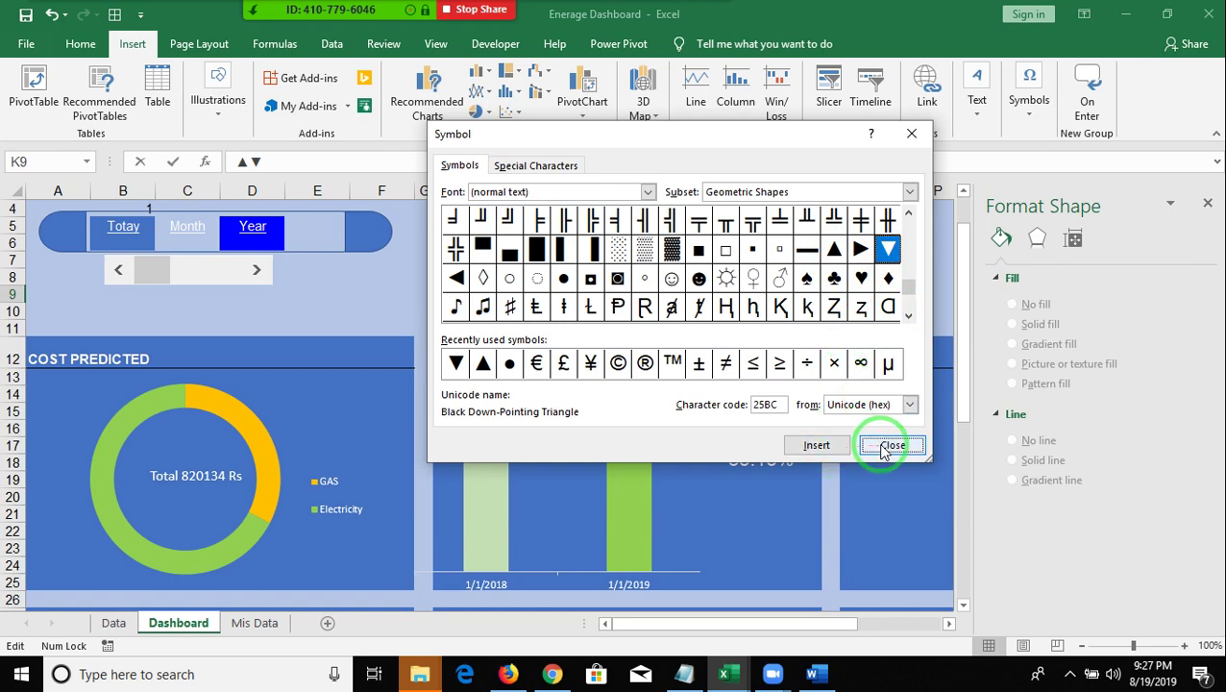
left_click(660, 325)
Select the ▲▼ text inside cell K9, then select the -35.16% cell L17.
left_click(639, 296)
double_click(640, 296)
left_click(667, 296)
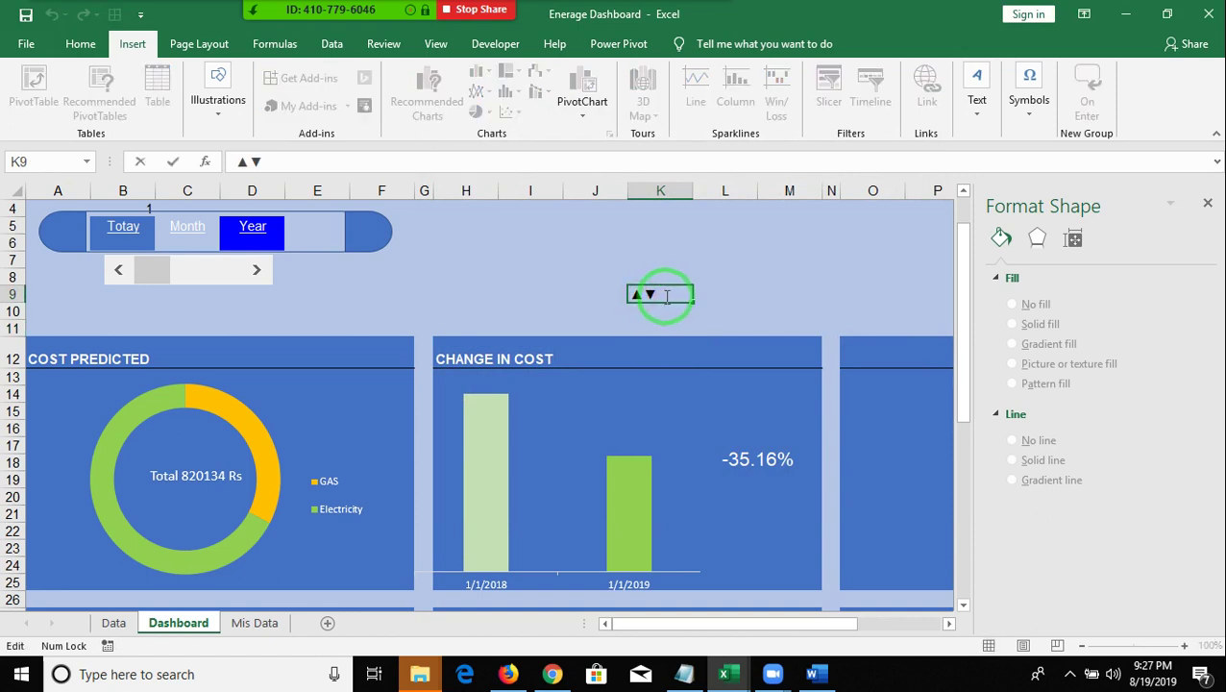
left_click_drag(669, 297, 631, 295)
key("ctrl+c")
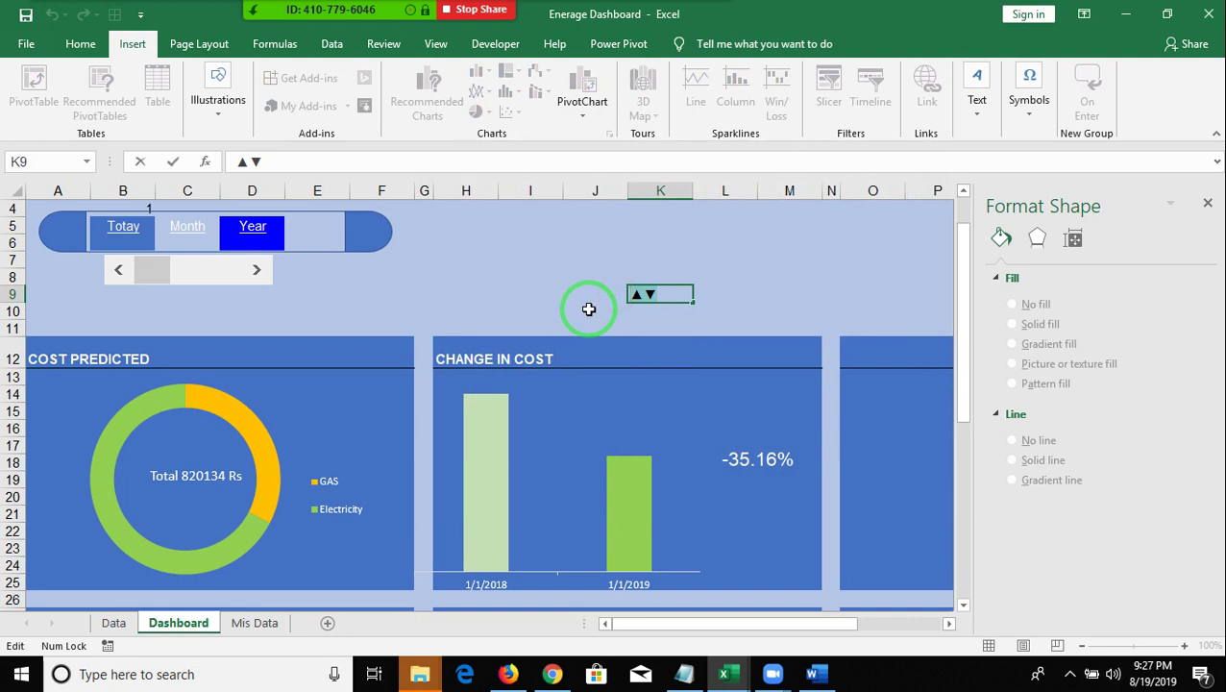
left_click(739, 459)
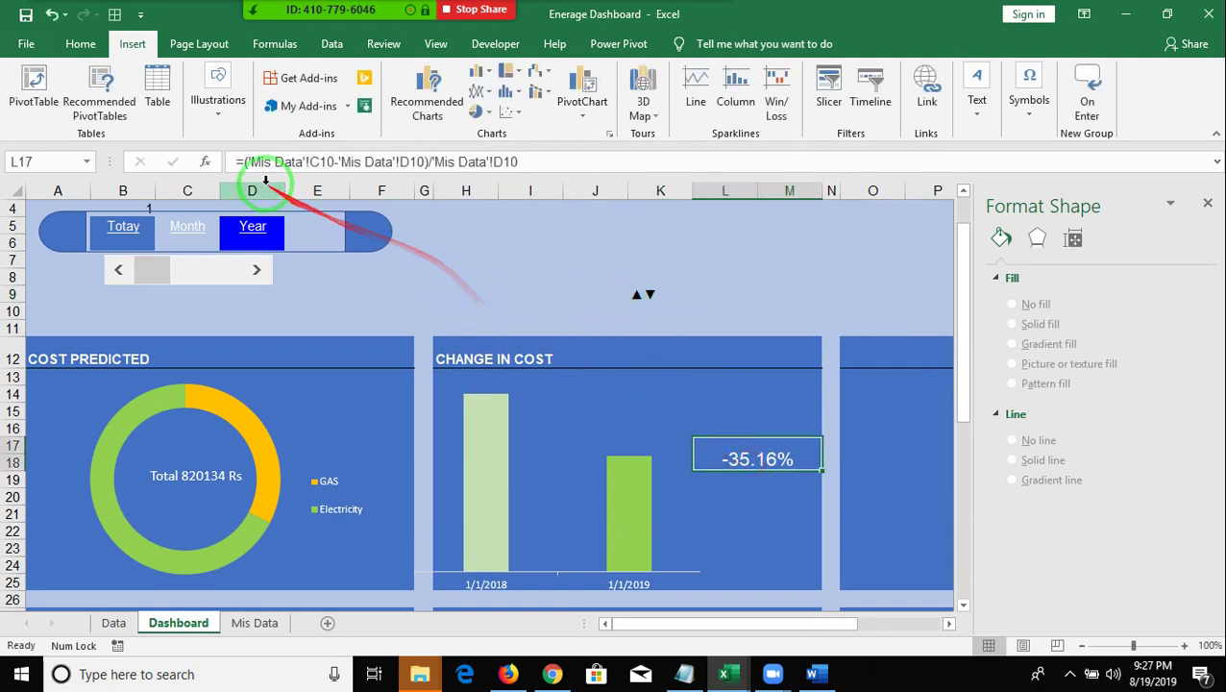
Rewrite L17's formula as IF(…>0,"▲","▼") to show an arrow for rise or fall.
left_click(240, 162)
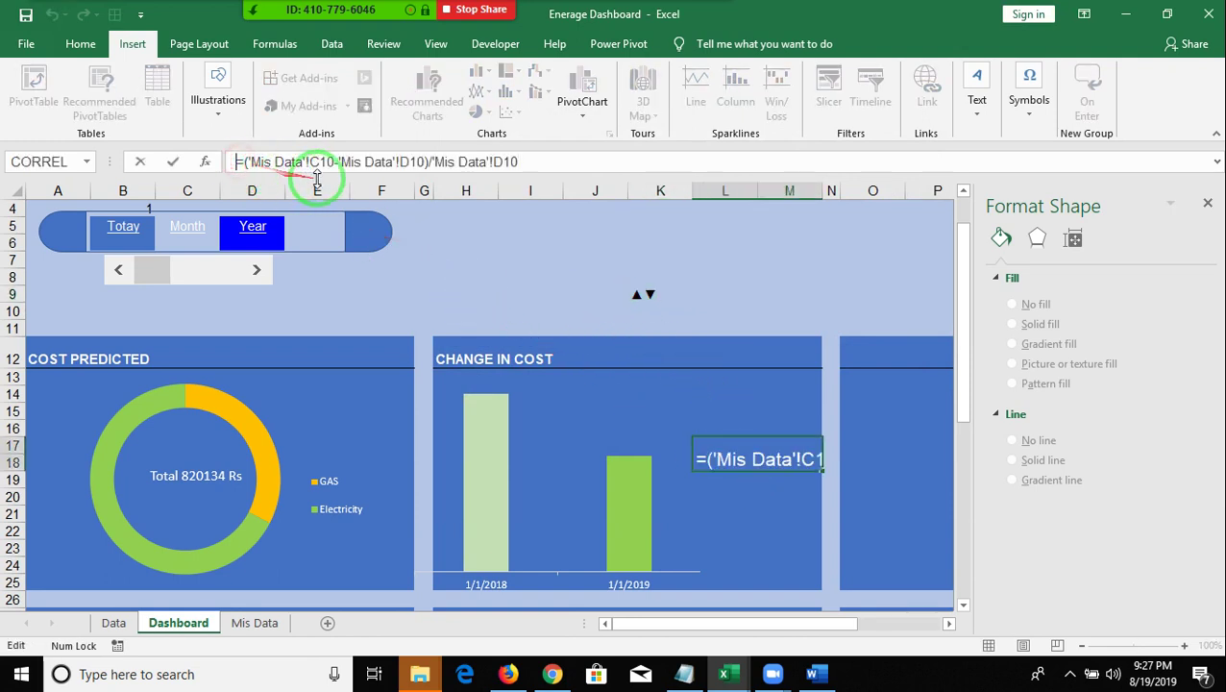
type("I")
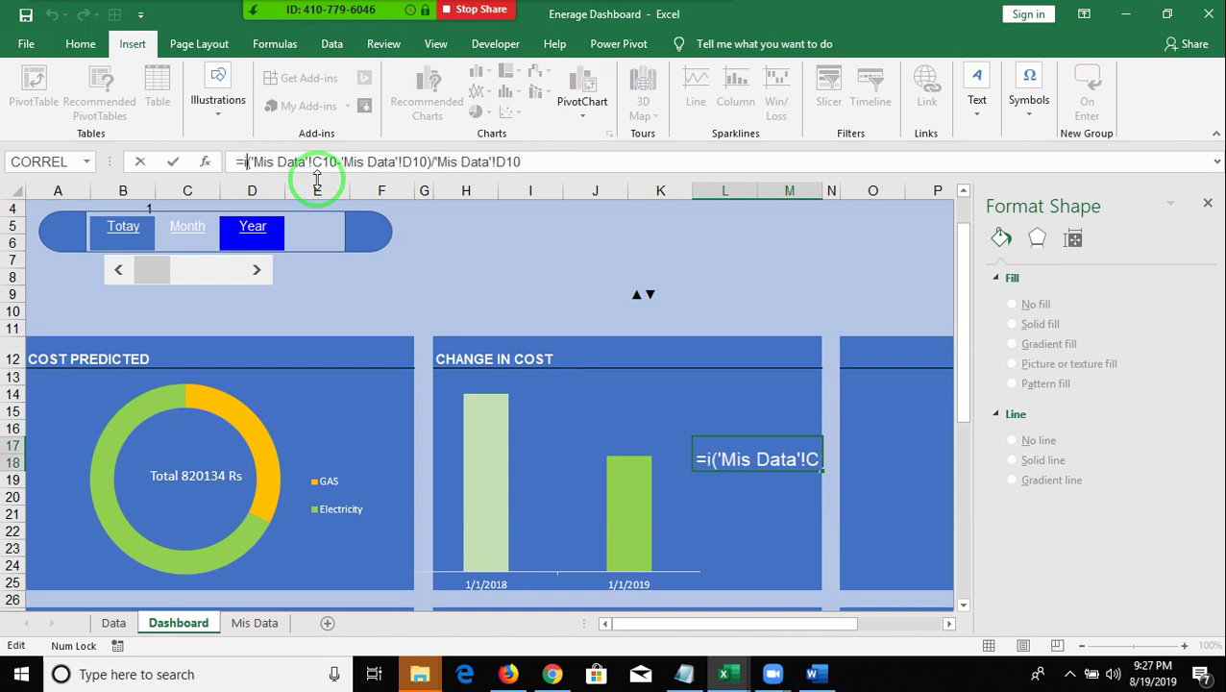
type("F")
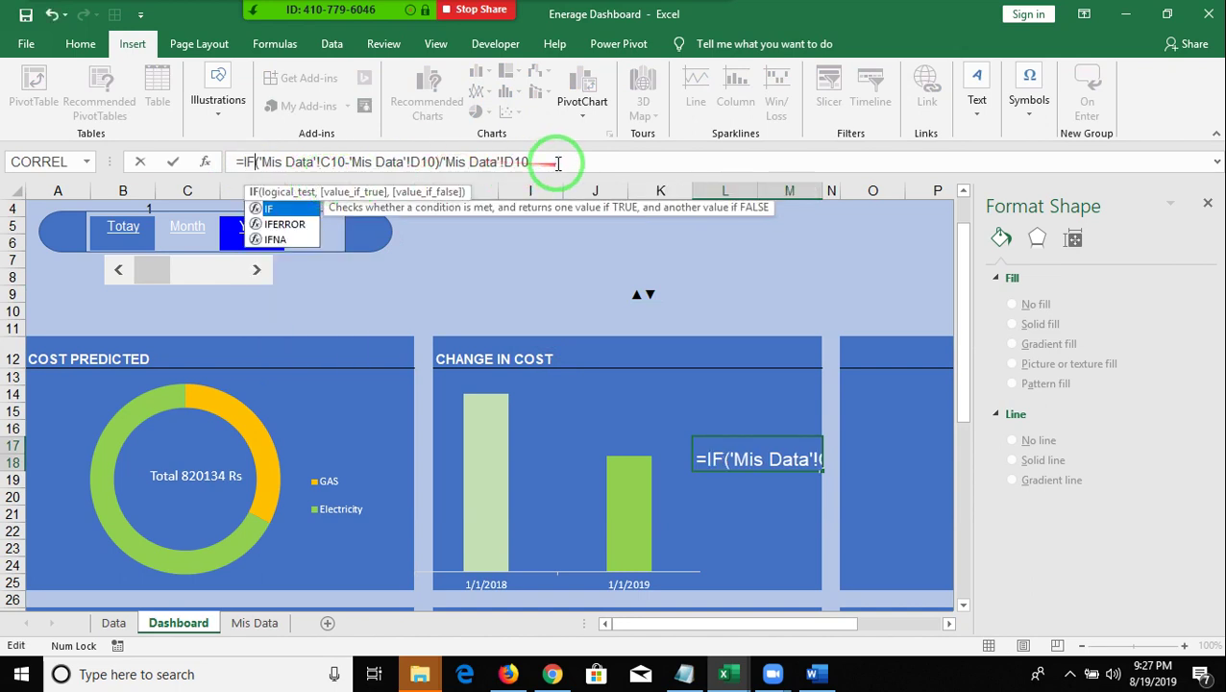
left_click(560, 163)
type(">0,")
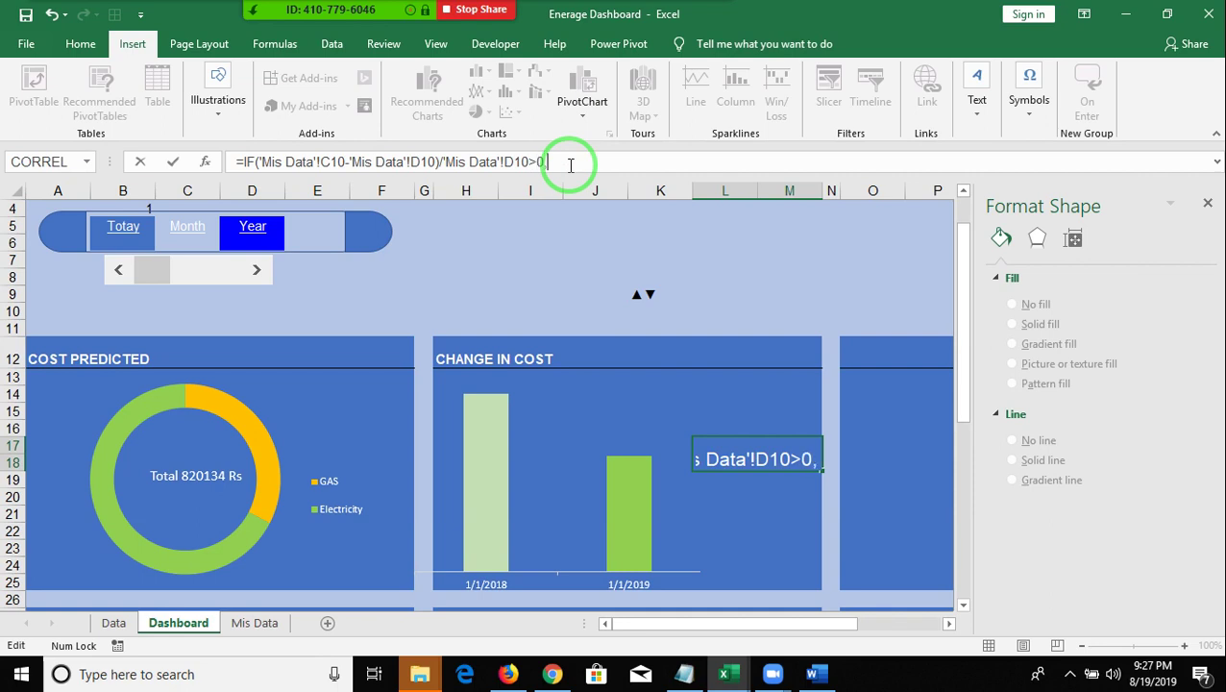
key("ctrl+v")
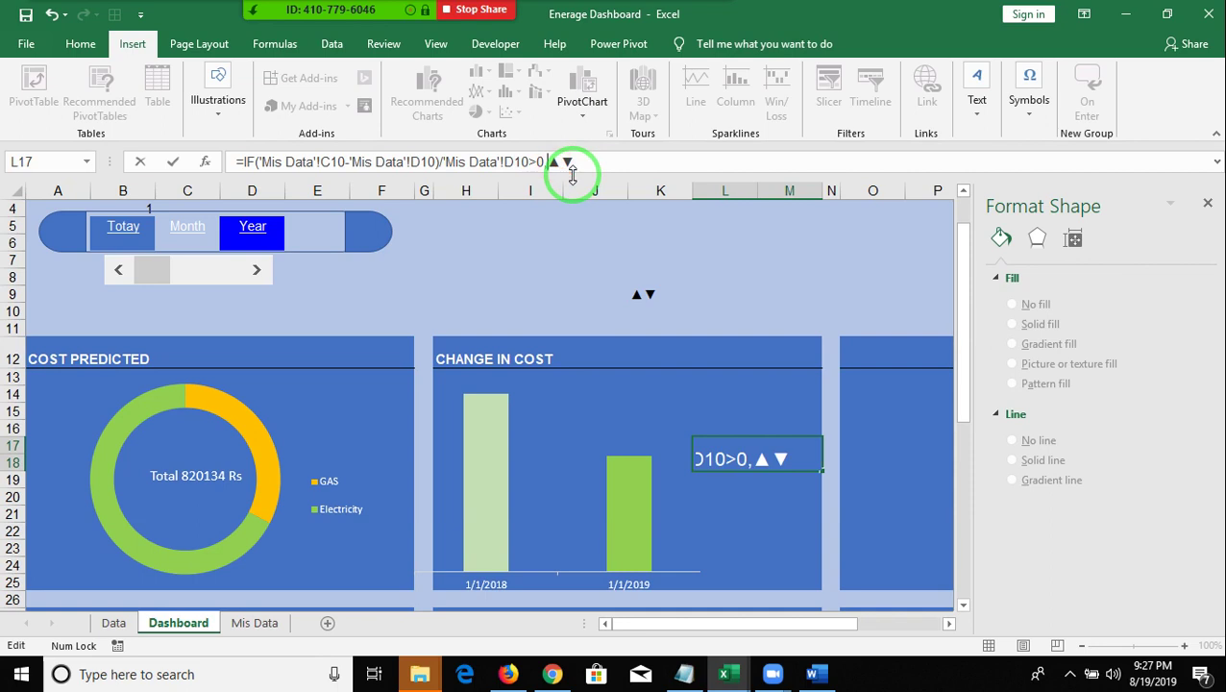
type("\"")
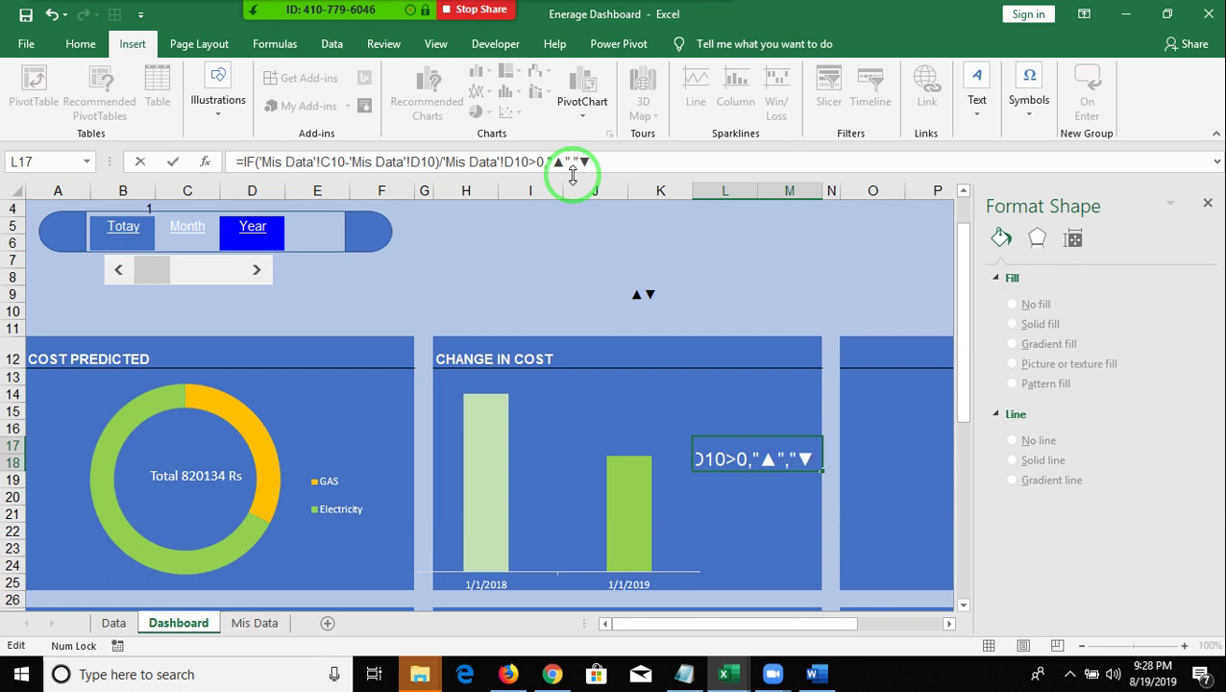
left_click(597, 166)
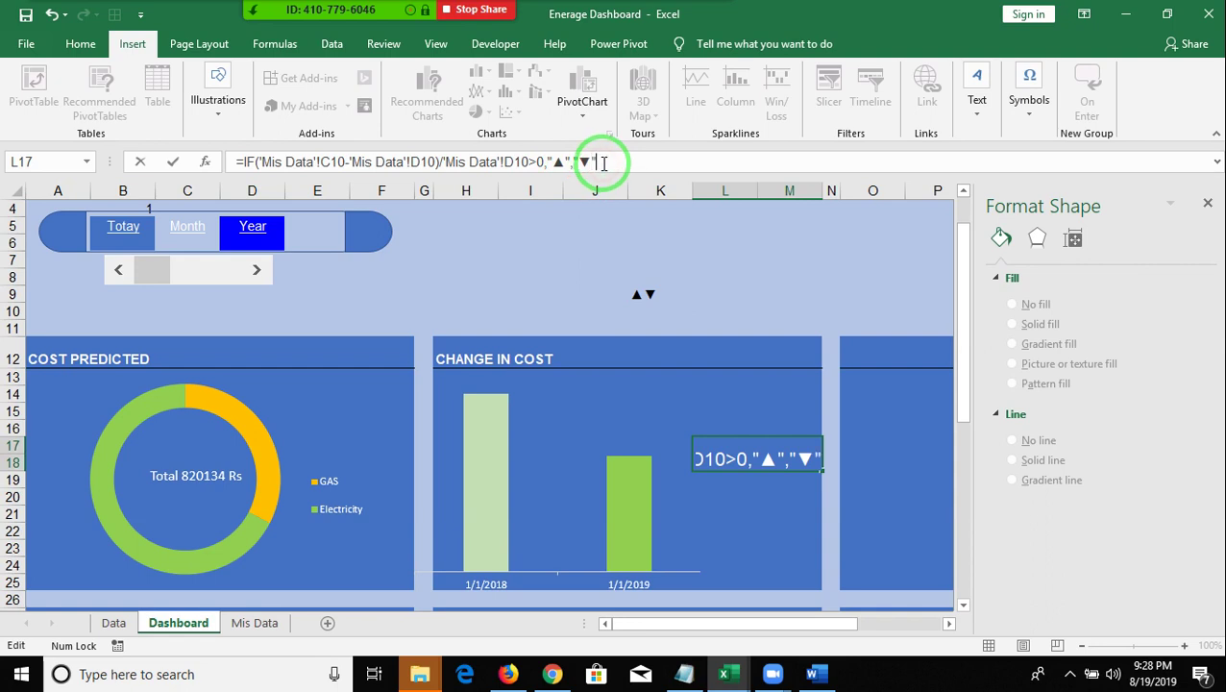
key("Return")
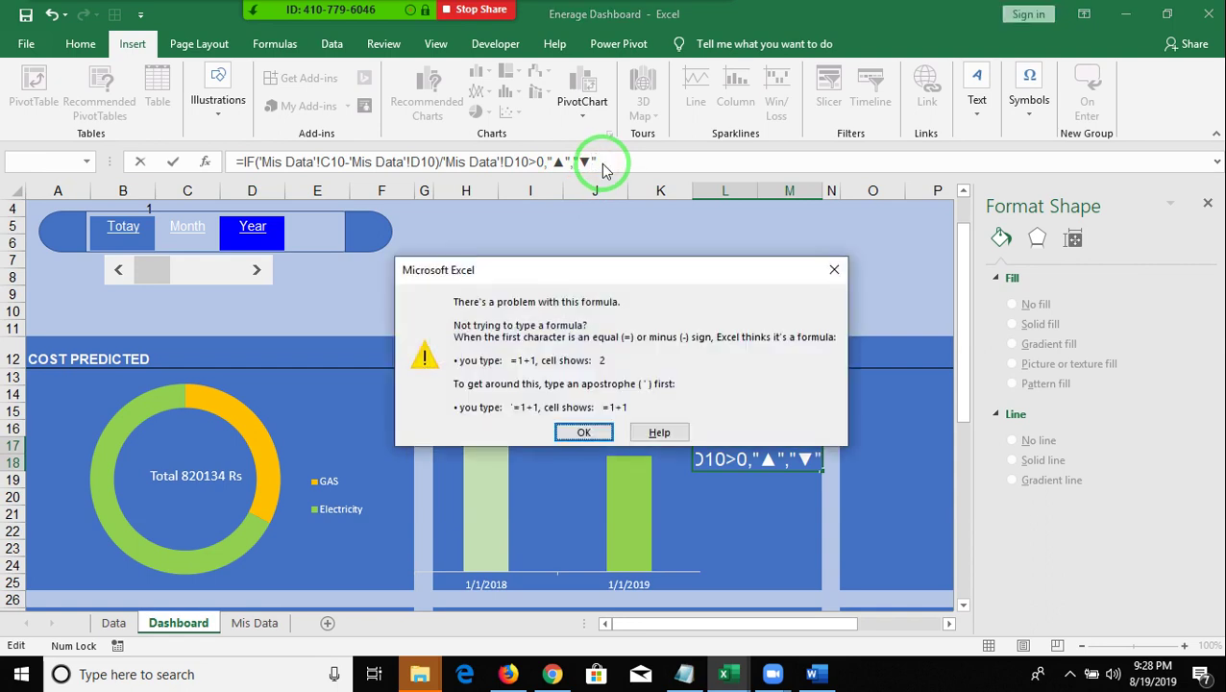
Wrap the percentage expression in L17's IF formula in parentheses.
key("Return")
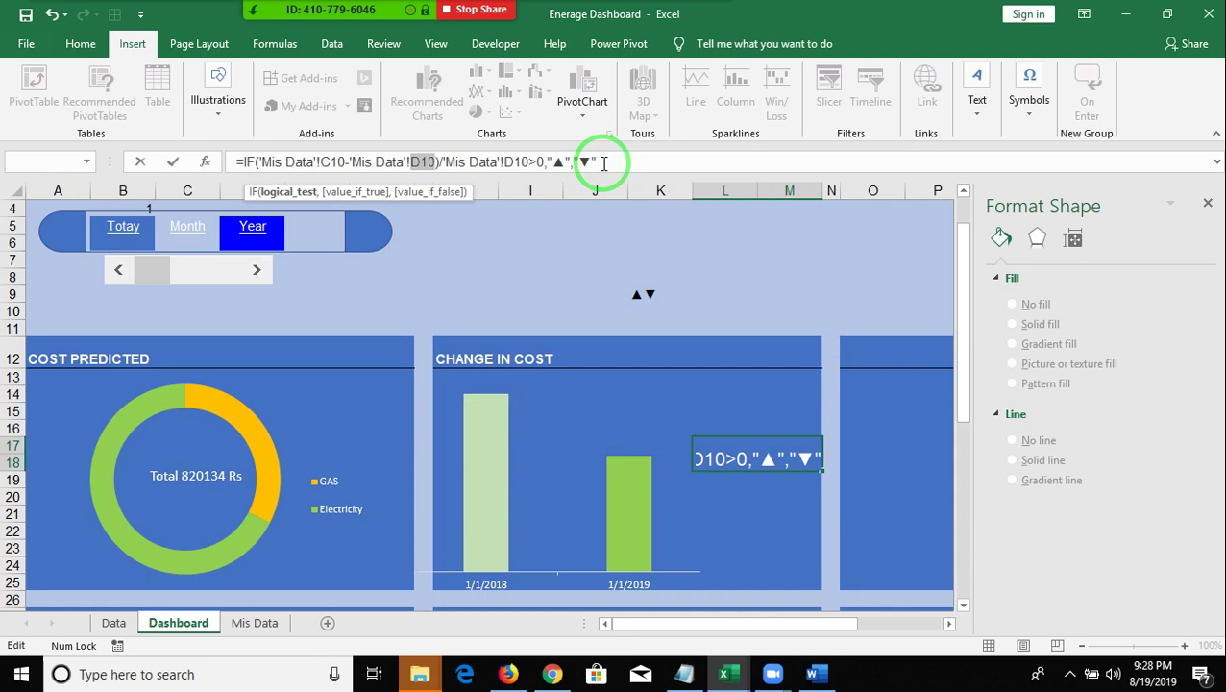
left_click(260, 162)
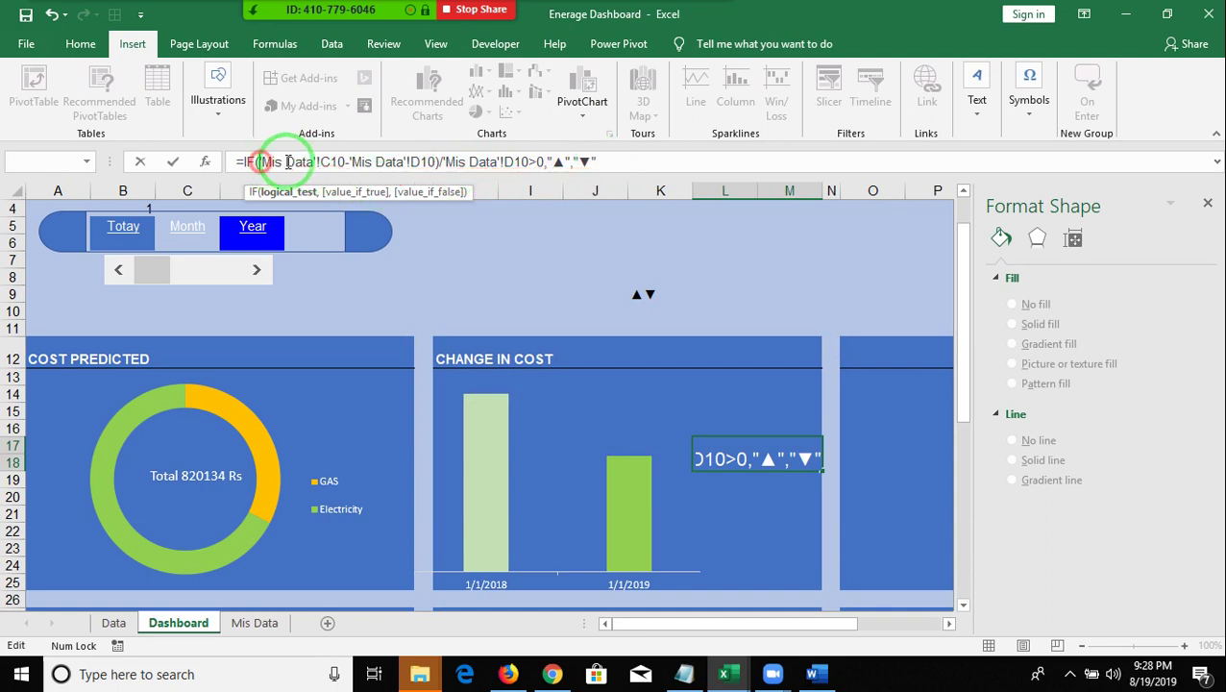
type("(")
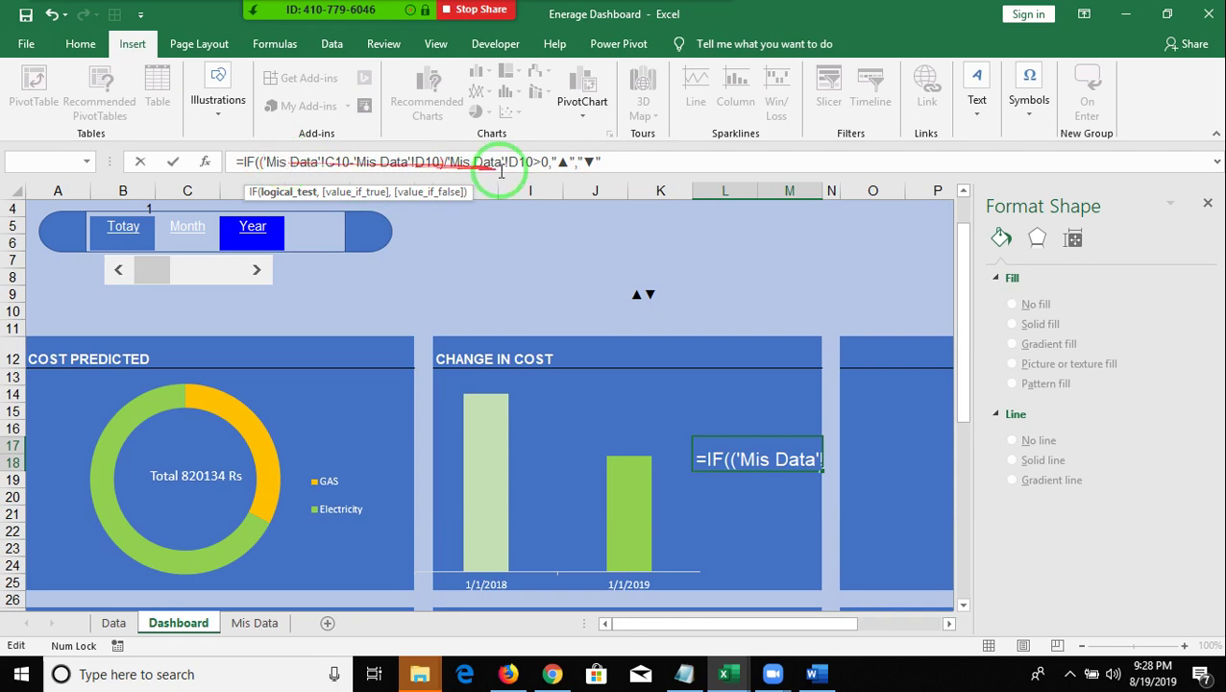
left_click(531, 161)
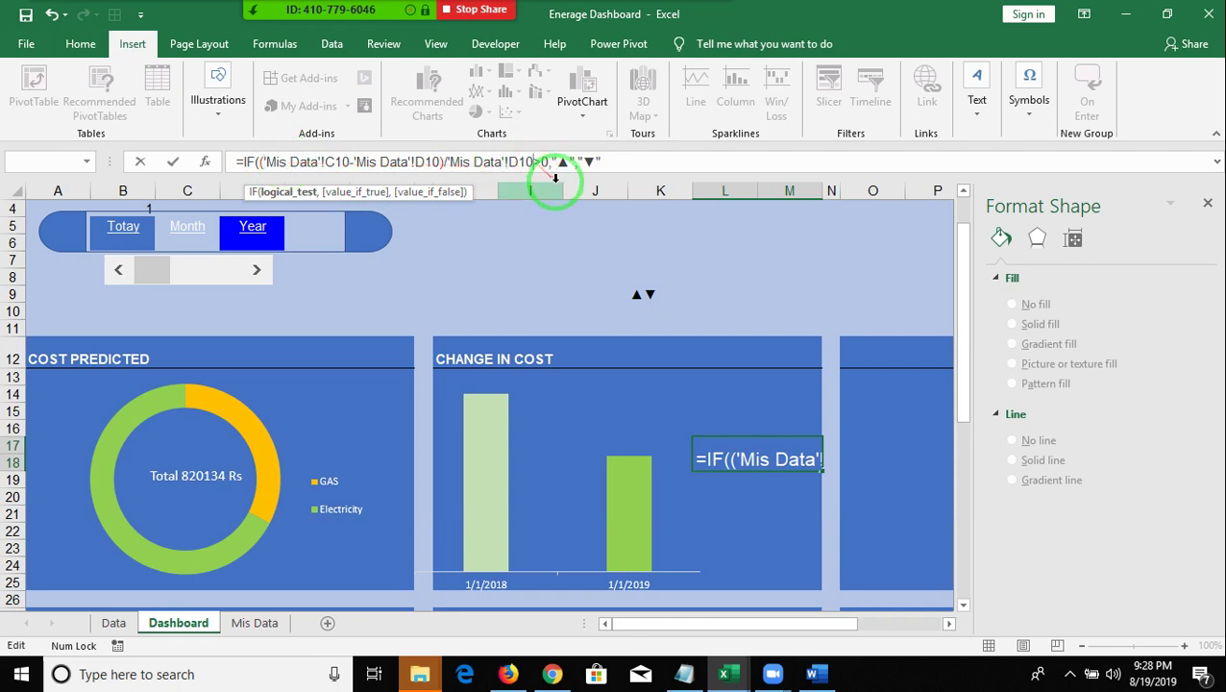
type(")")
key("Return")
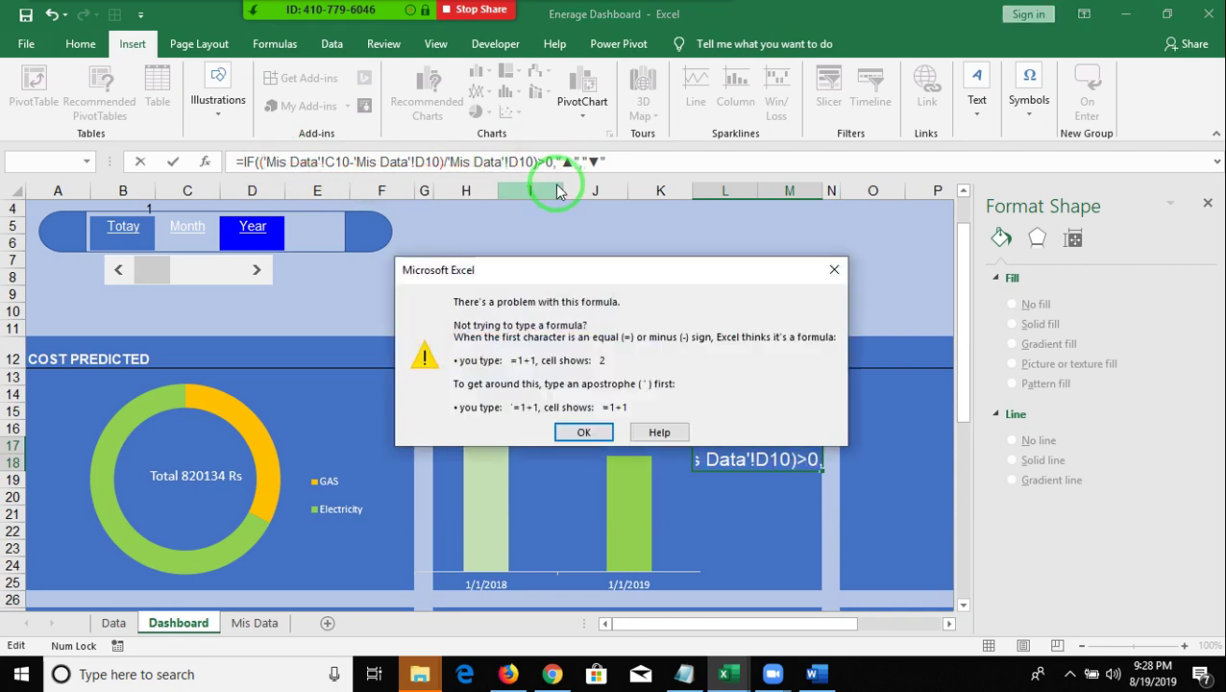
key("Return")
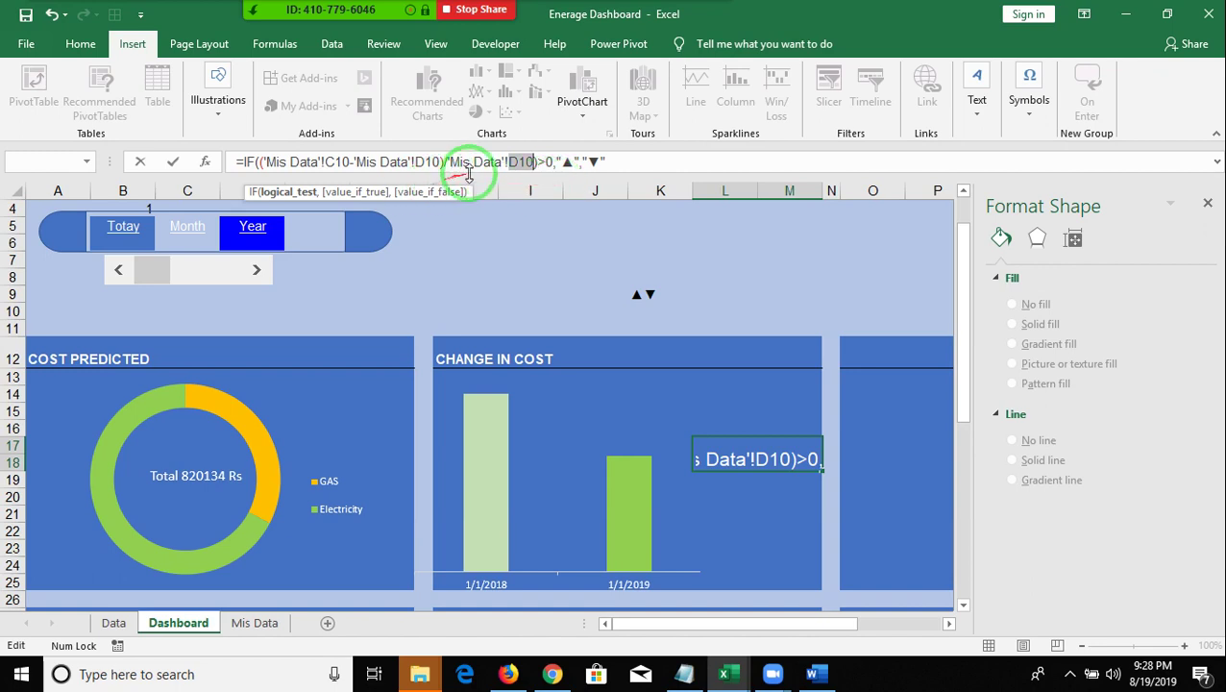
Add the missing opening parenthesis and accept Excel's correction so L17 shows ▼.
left_click(263, 162)
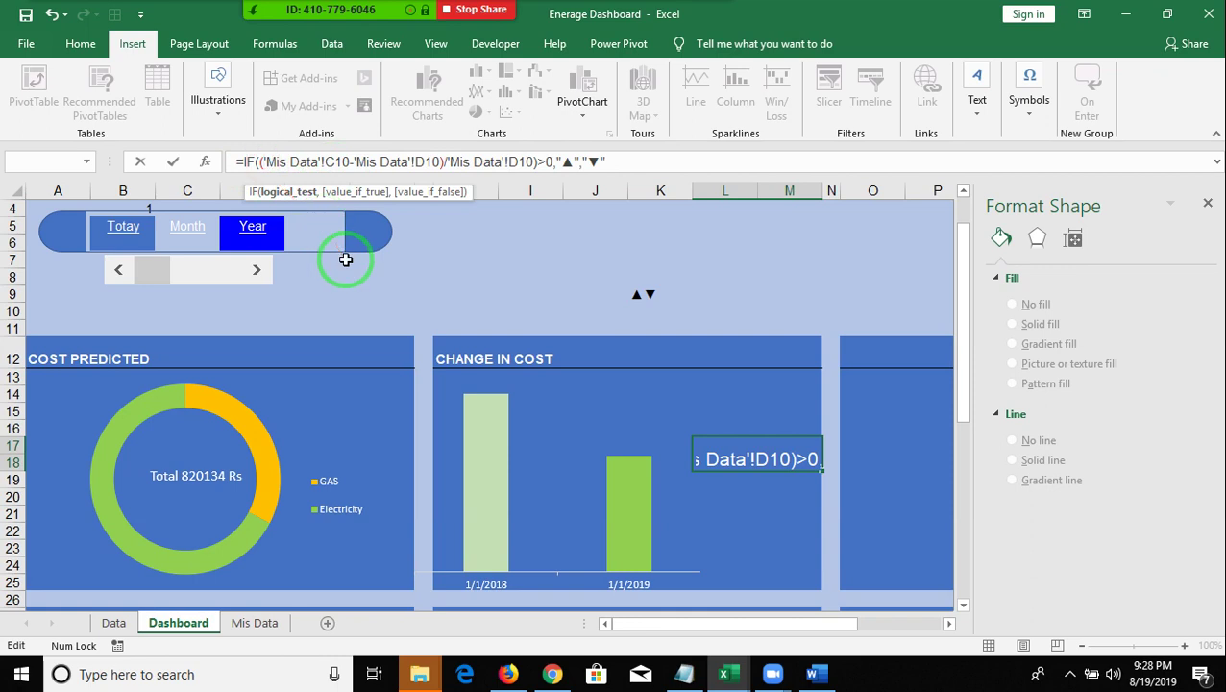
type("(")
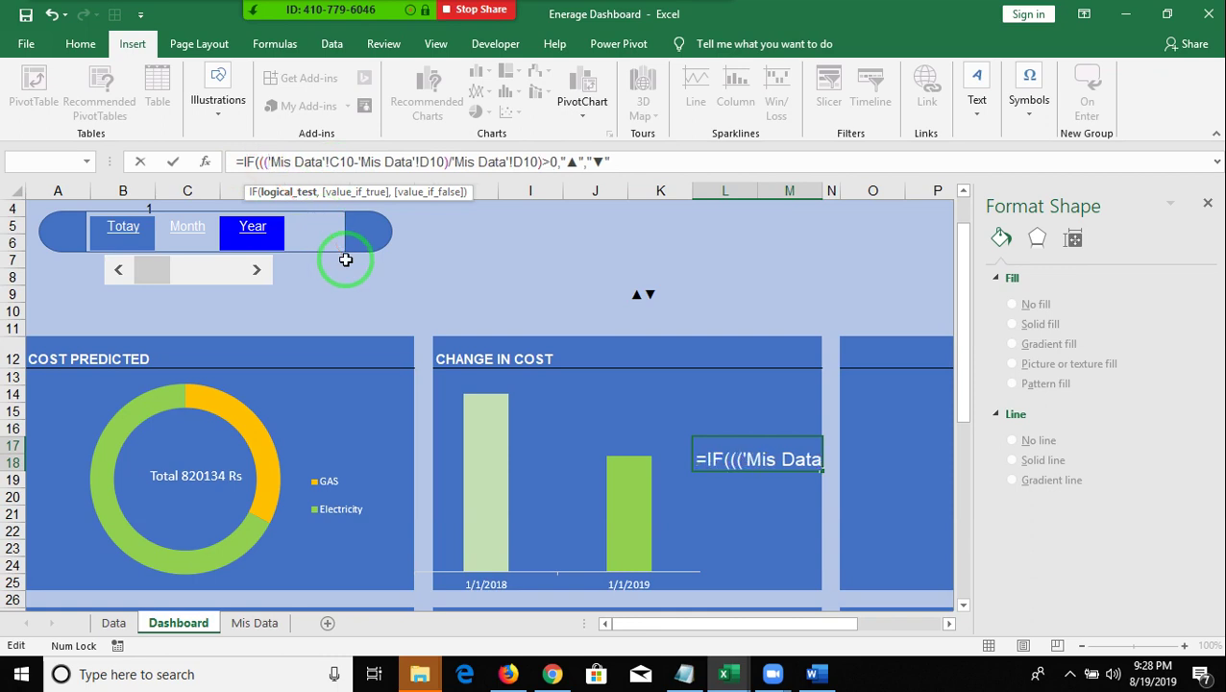
key("Return")
left_click(583, 405)
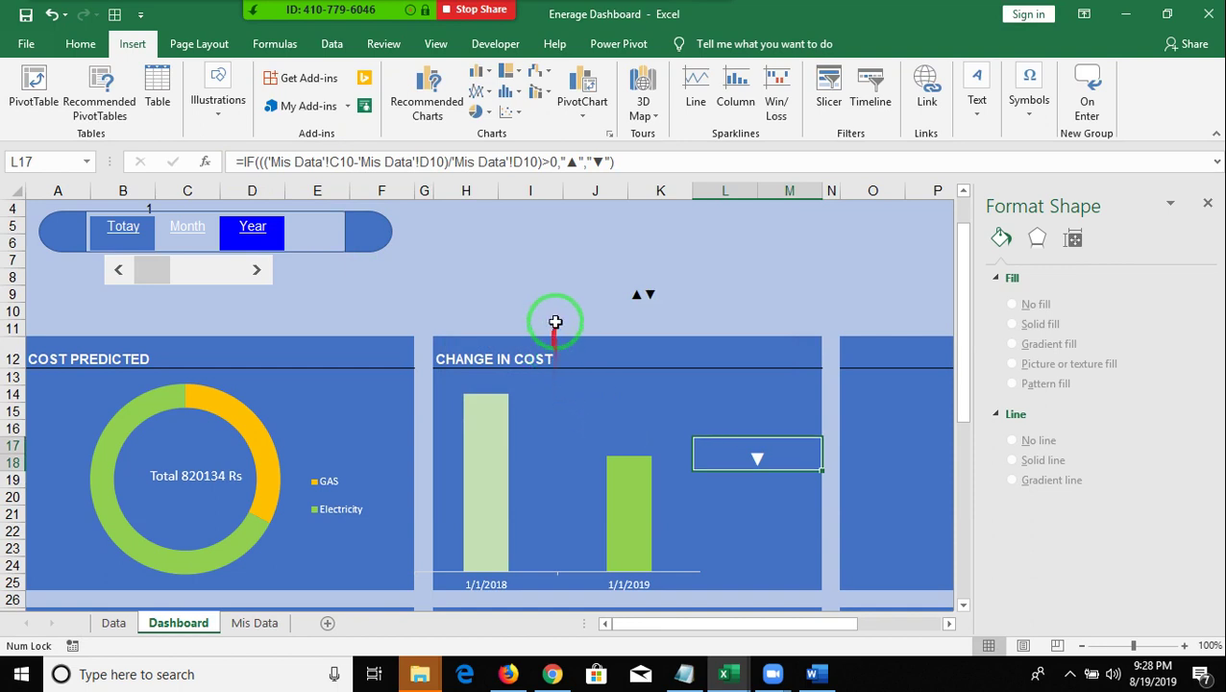
Append &('Mis Data'!C10-'Mis Data'!D10)/'Mis Data'!D10 after the ▲ result in the L17 formula.
left_click_drag(583, 284, 425, 190)
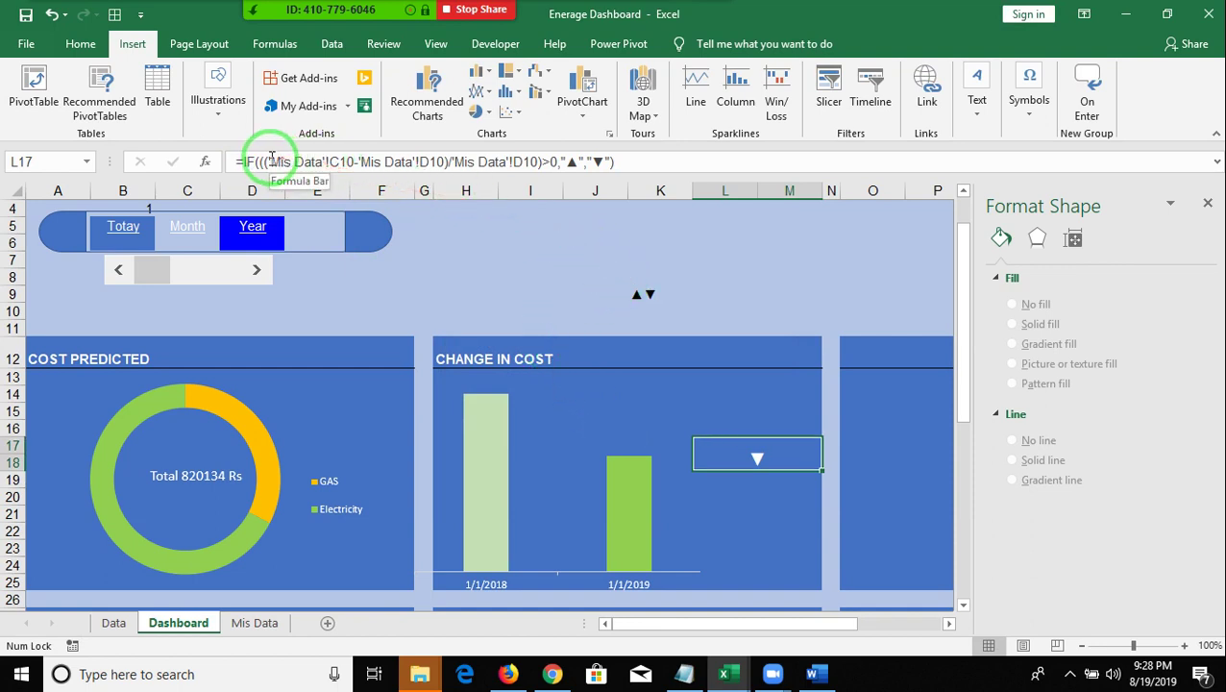
left_click_drag(264, 162, 445, 161)
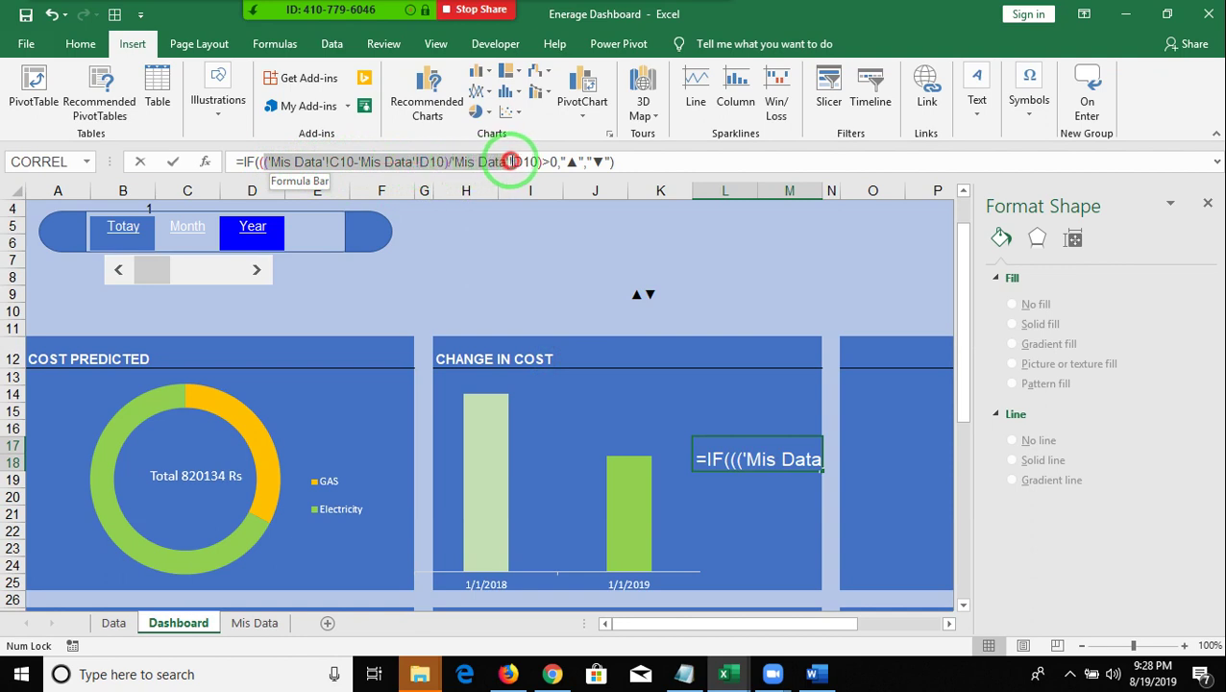
left_click_drag(445, 161, 541, 161)
key("ctrl+c")
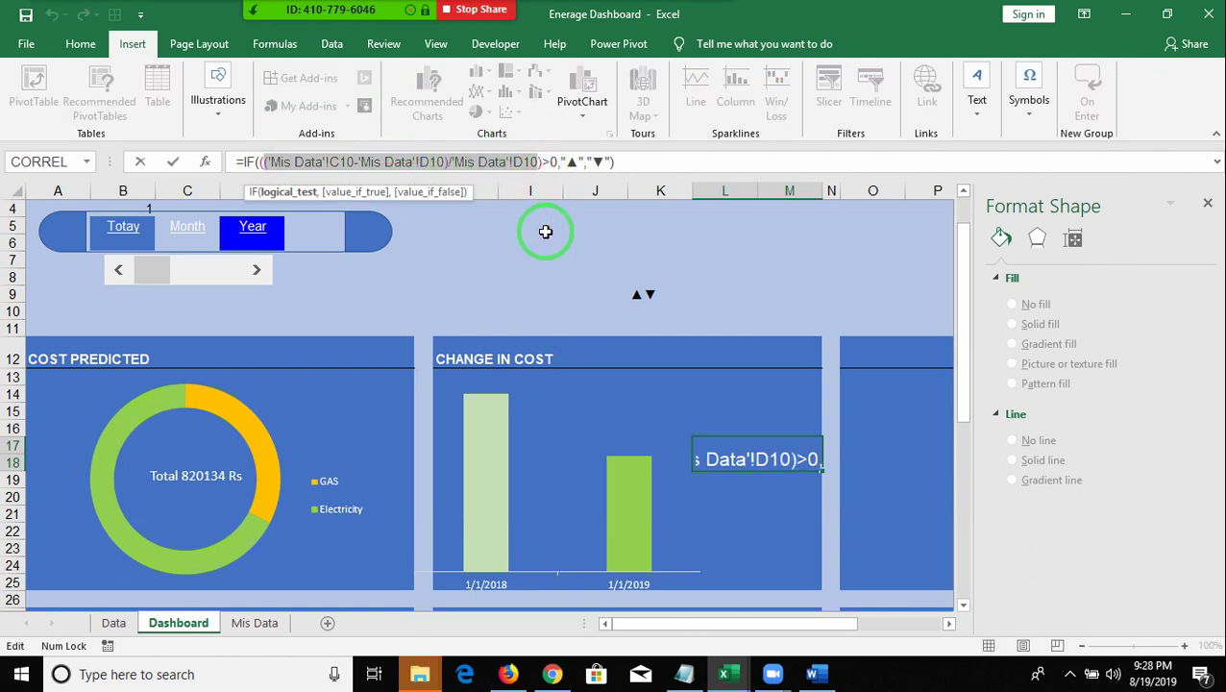
left_click(584, 161)
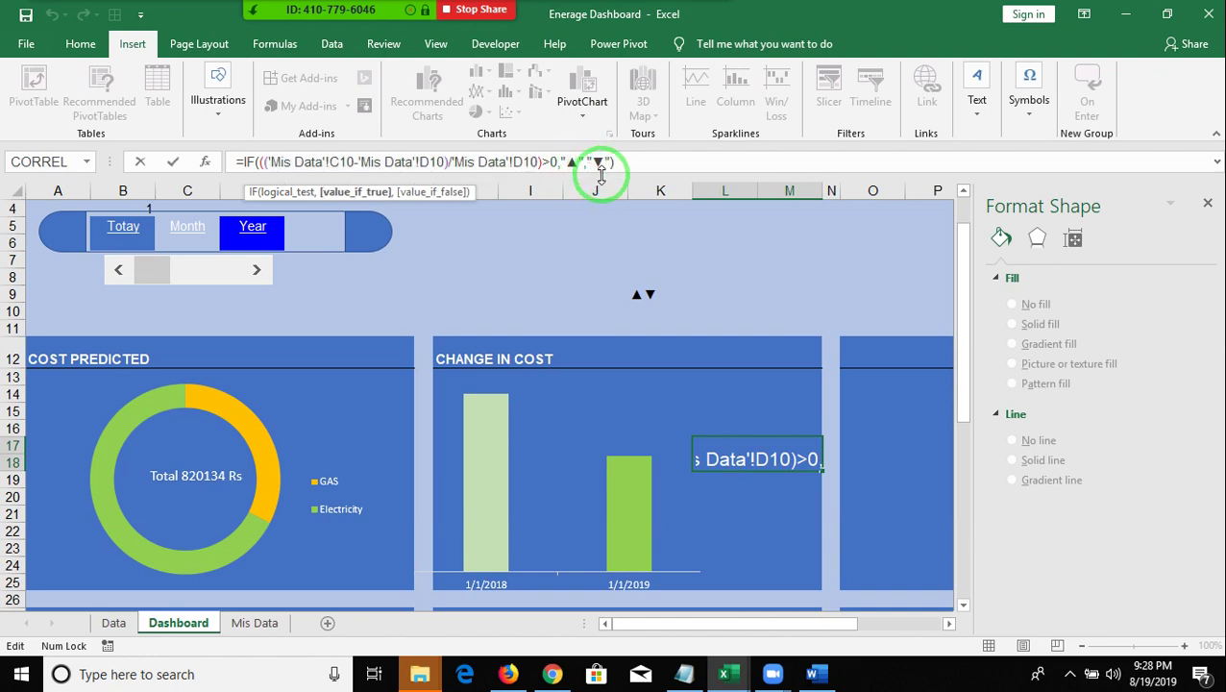
type("&")
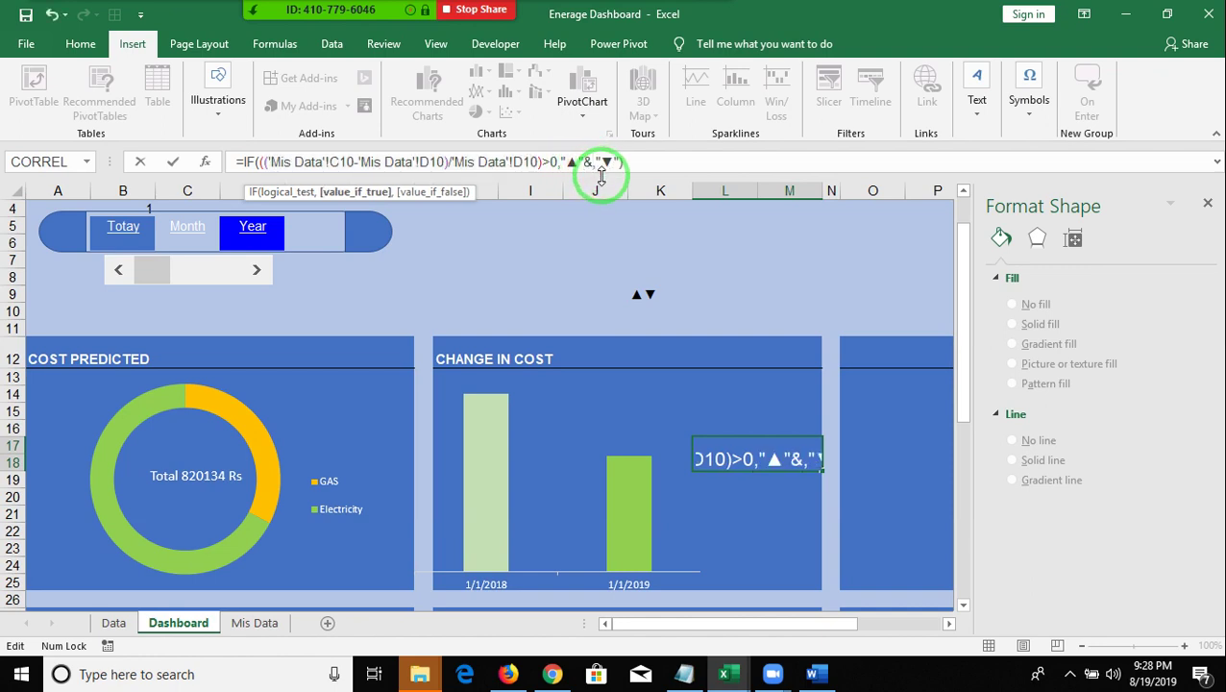
left_click(578, 163)
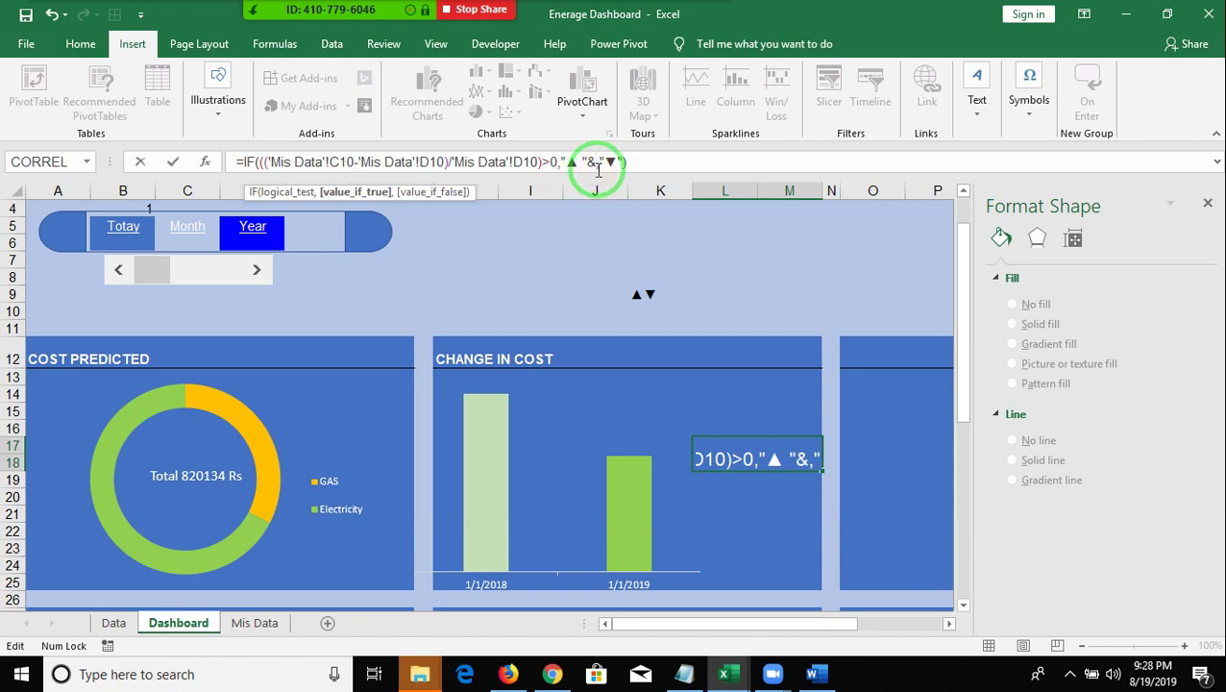
key("ctrl+v")
Paste the same change ratio after the ▼ result and commit the L17 formula.
left_click(889, 161)
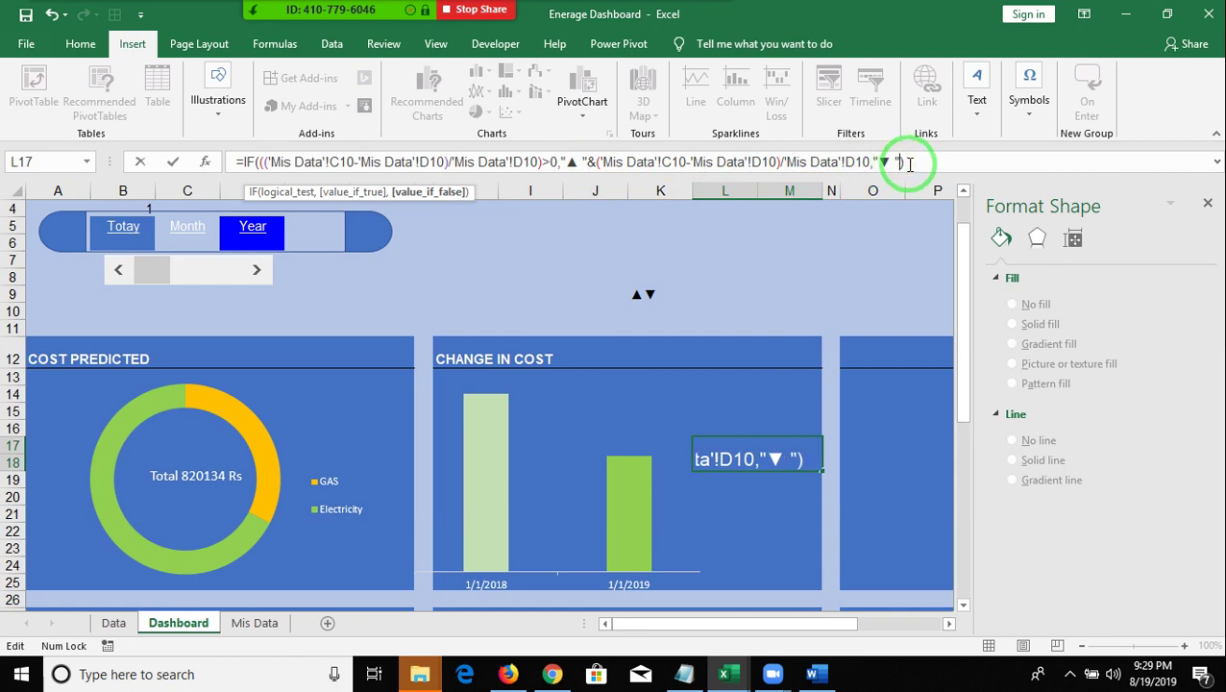
key("ctrl+v")
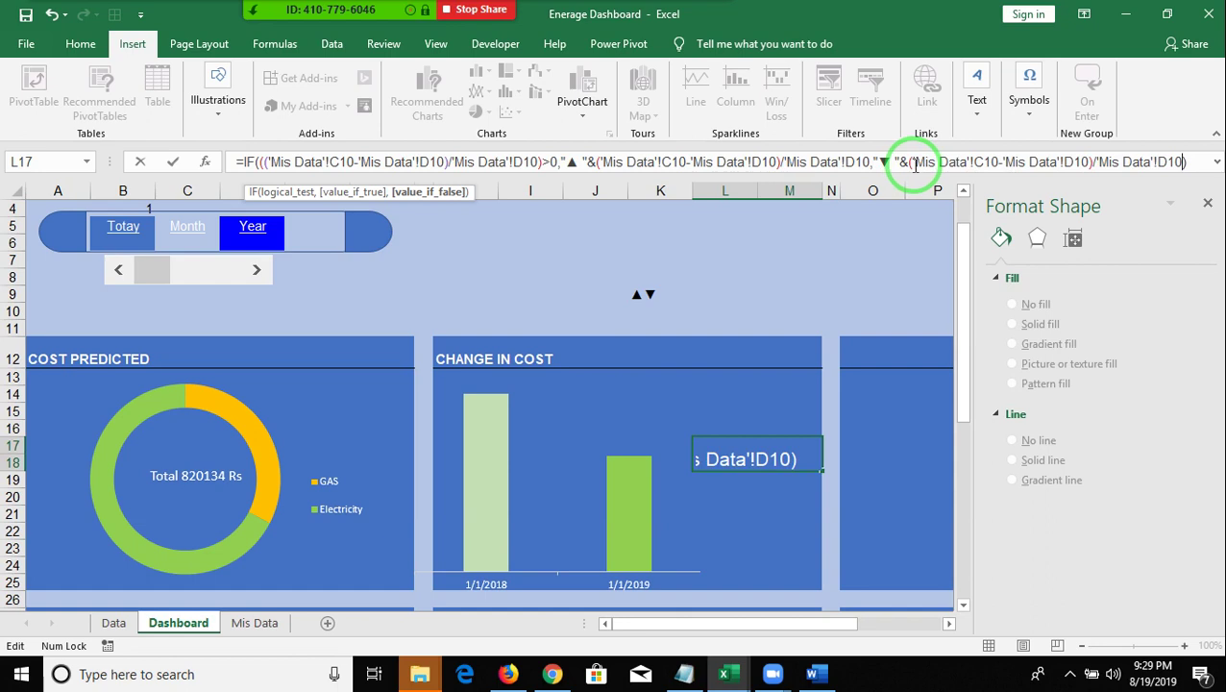
key("Return")
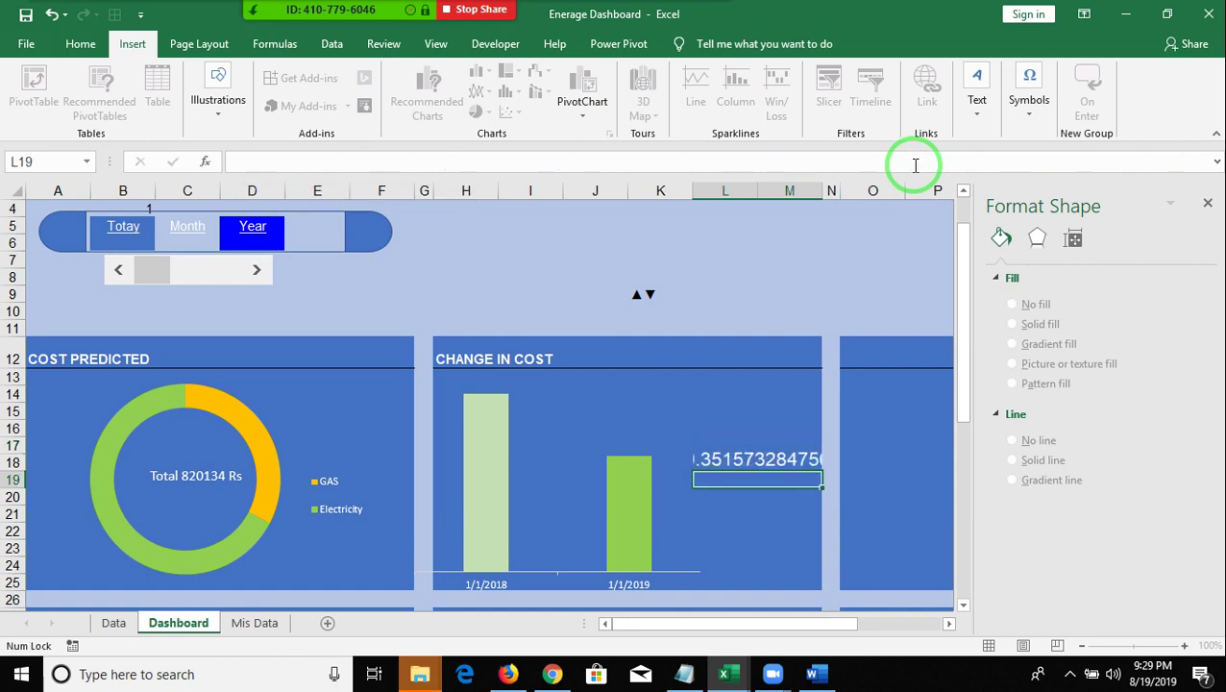
key("Down")
key("Down")
key("Up")
key("Up")
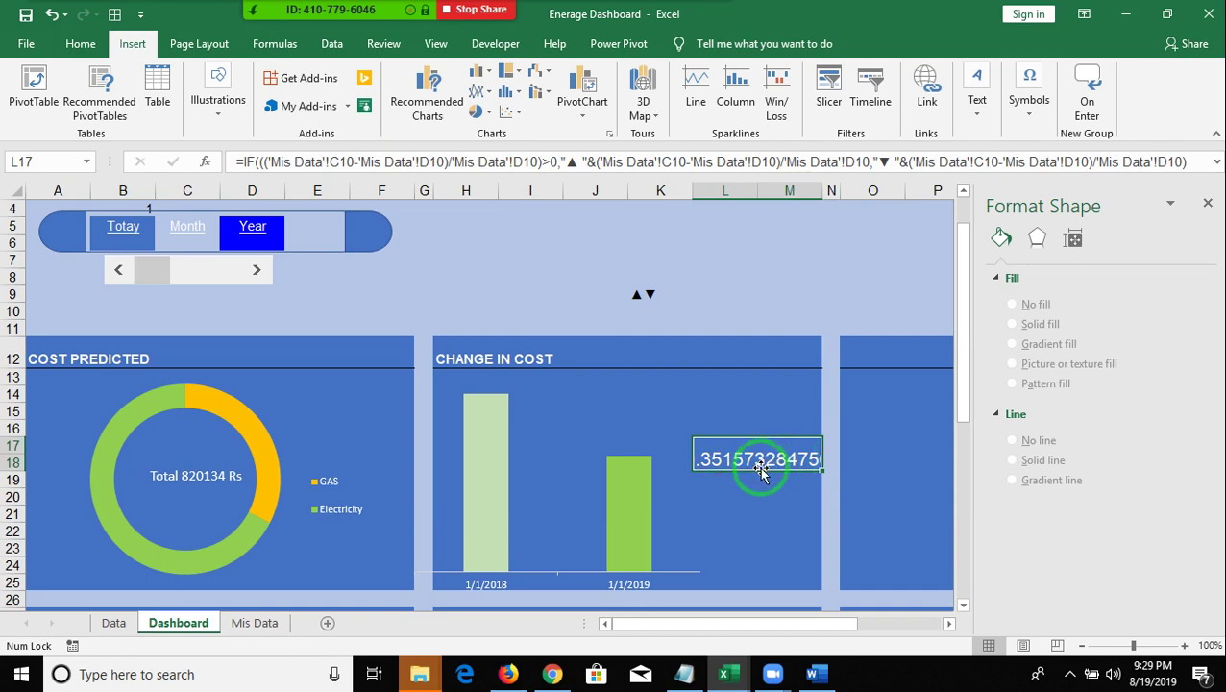
Wrap the ▲ branch's change ratio in TEXT(…,"0.00%") in the L17 formula.
left_click(598, 161)
type("tes")
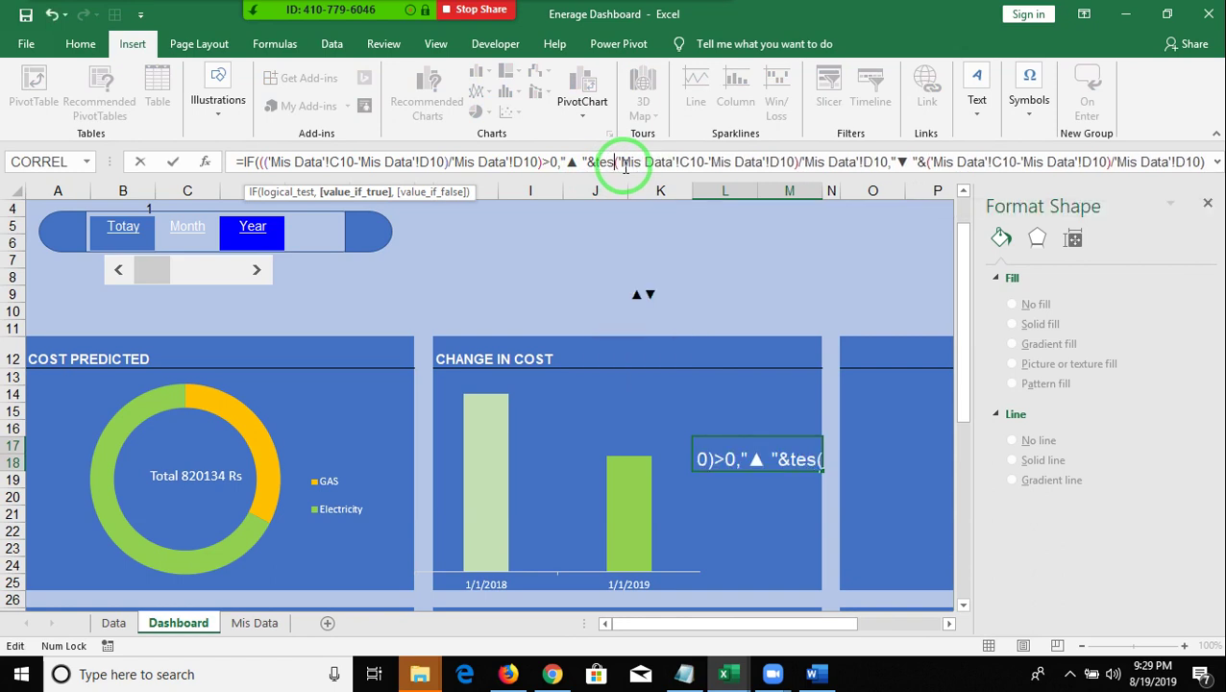
key("BackSpace")
key("Tab")
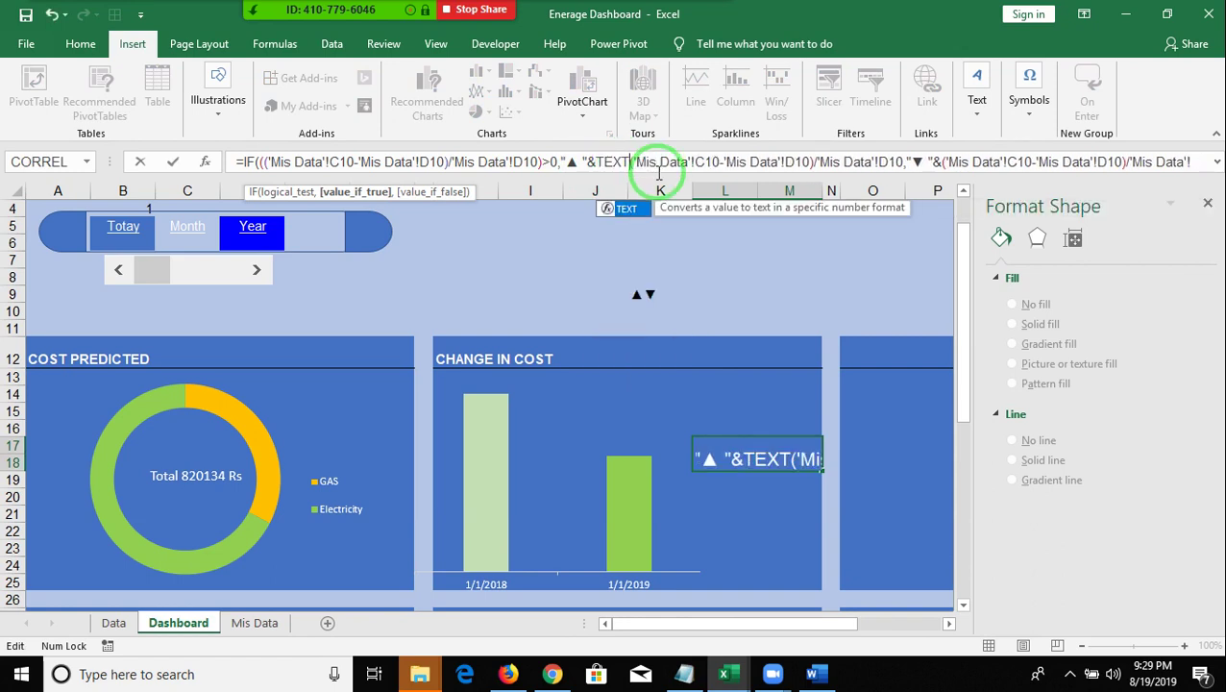
left_click(905, 163)
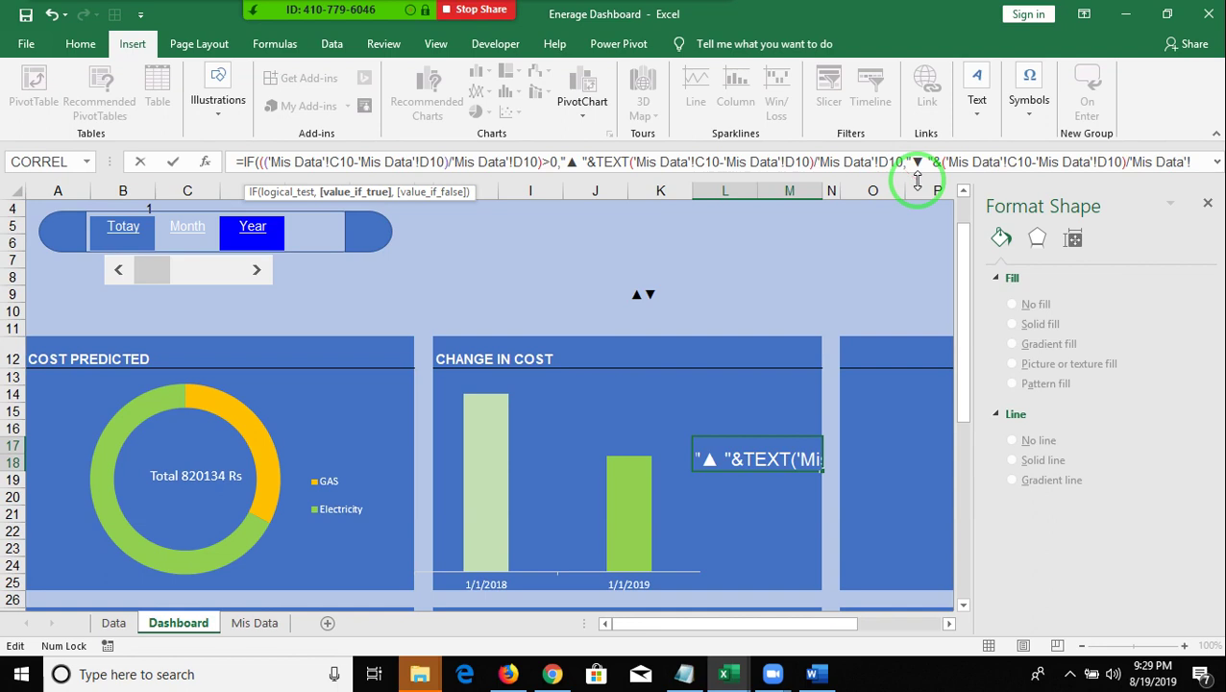
type(",\"")
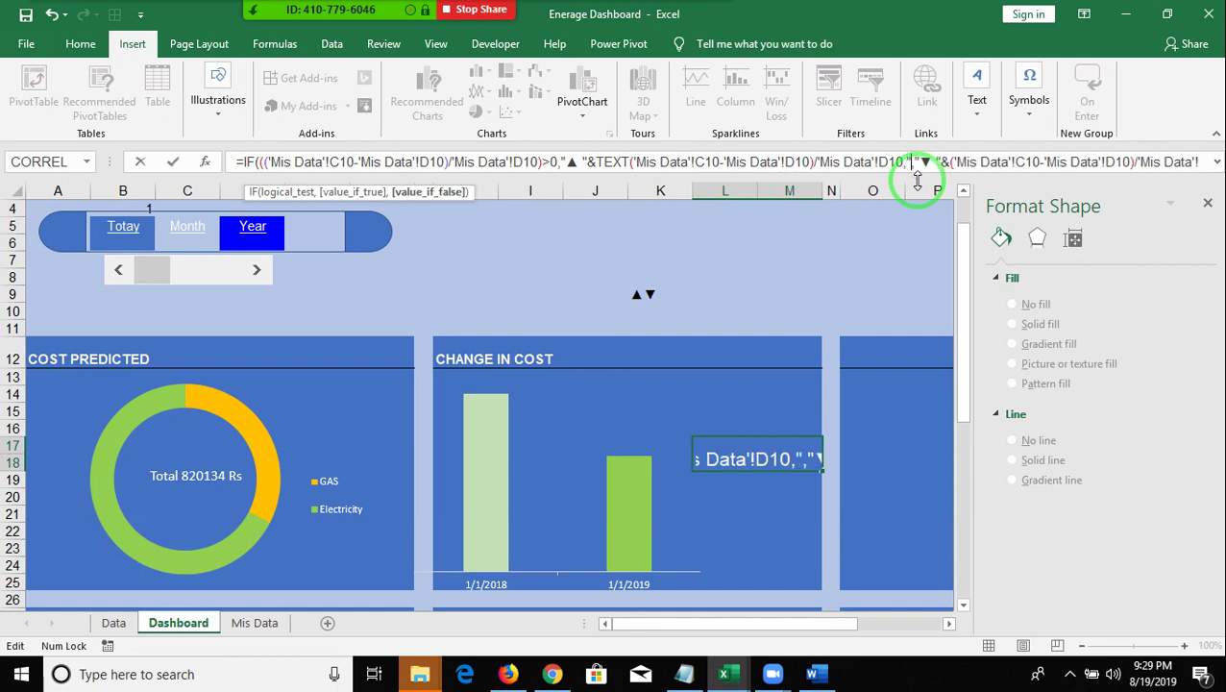
type("0.00%")
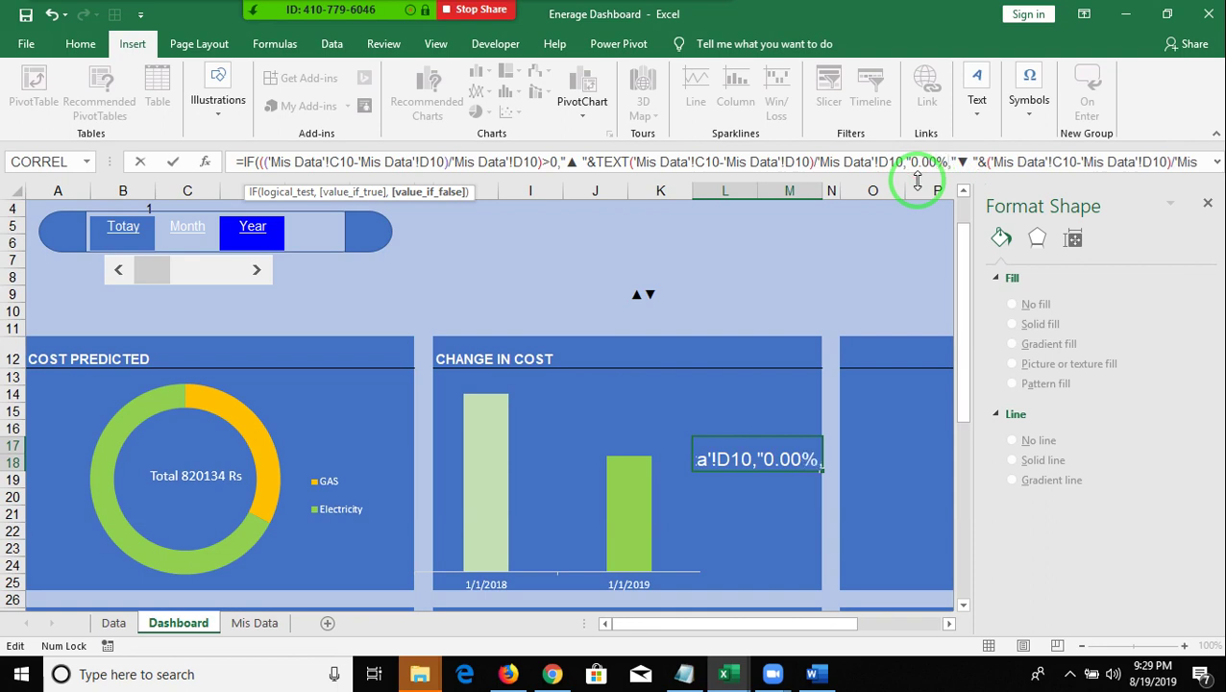
type("\"")
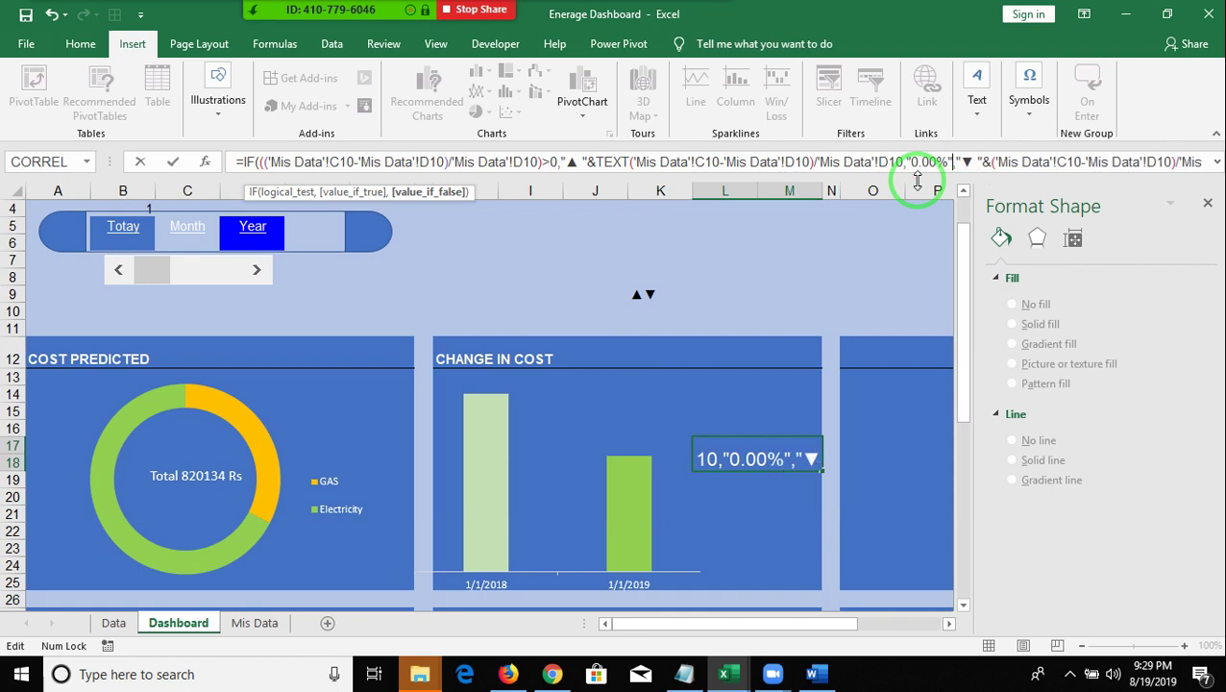
type(")")
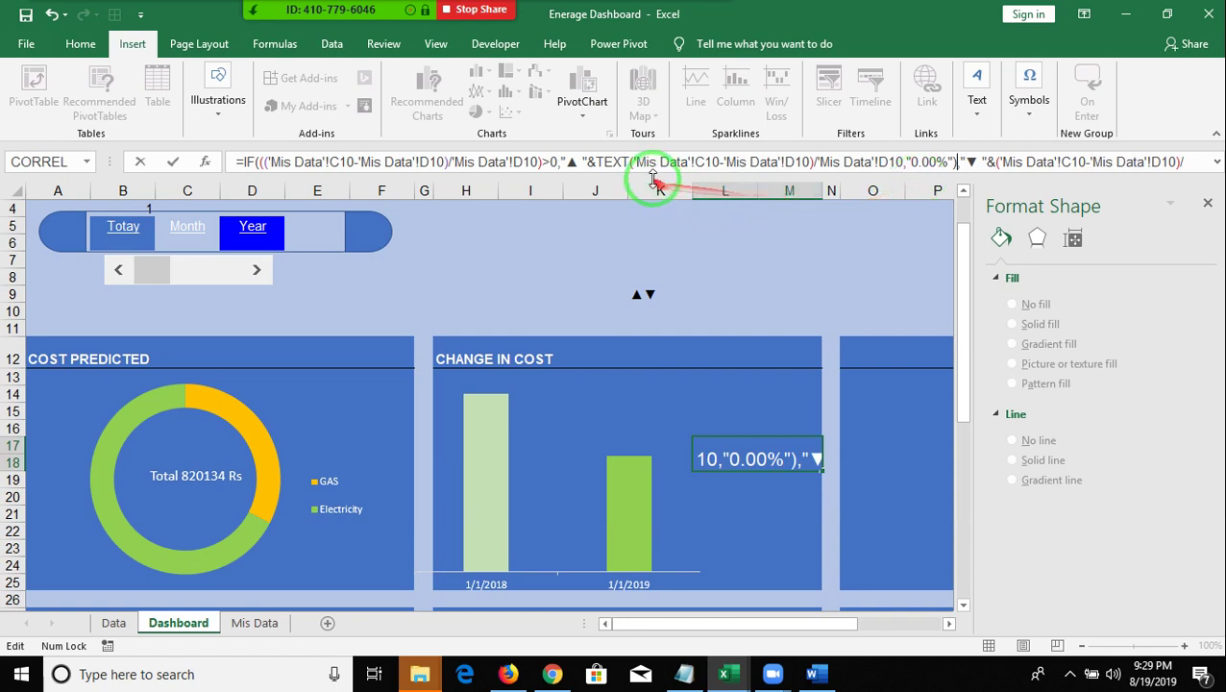
left_click_drag(646, 186, 634, 244)
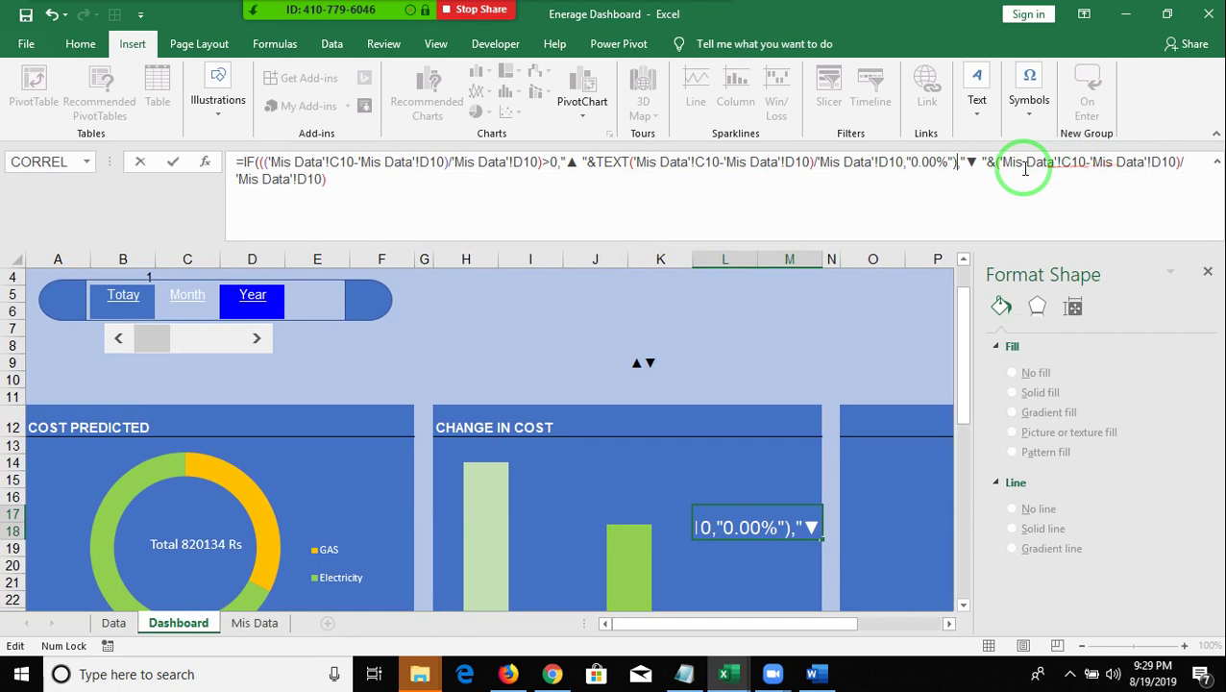
Insert TEXT( after the ▼ branch's & in the L17 formula.
left_click(994, 163)
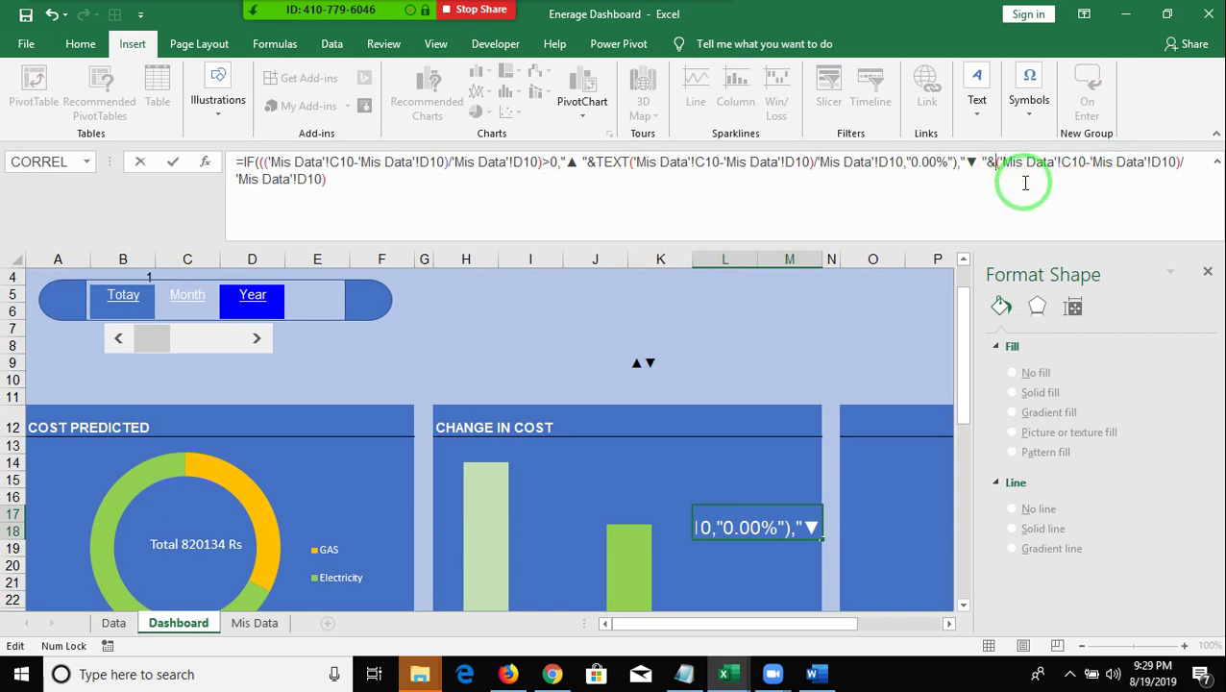
type("te")
key("Caps_Lock")
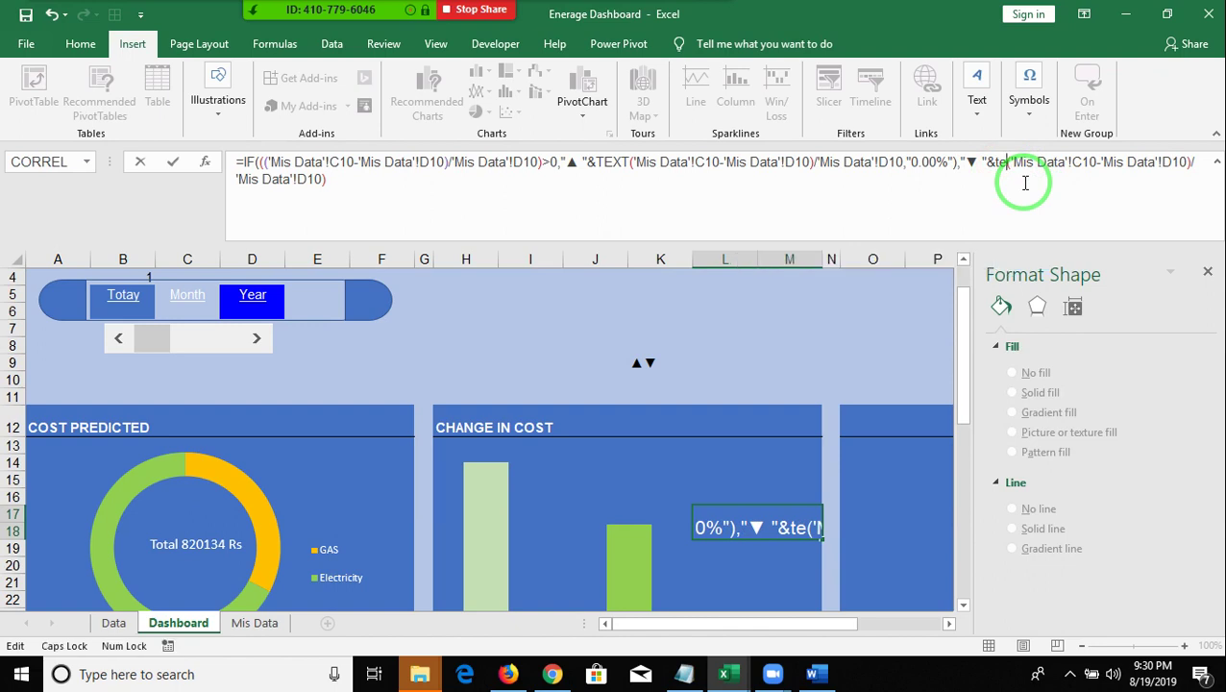
key("BackSpace")
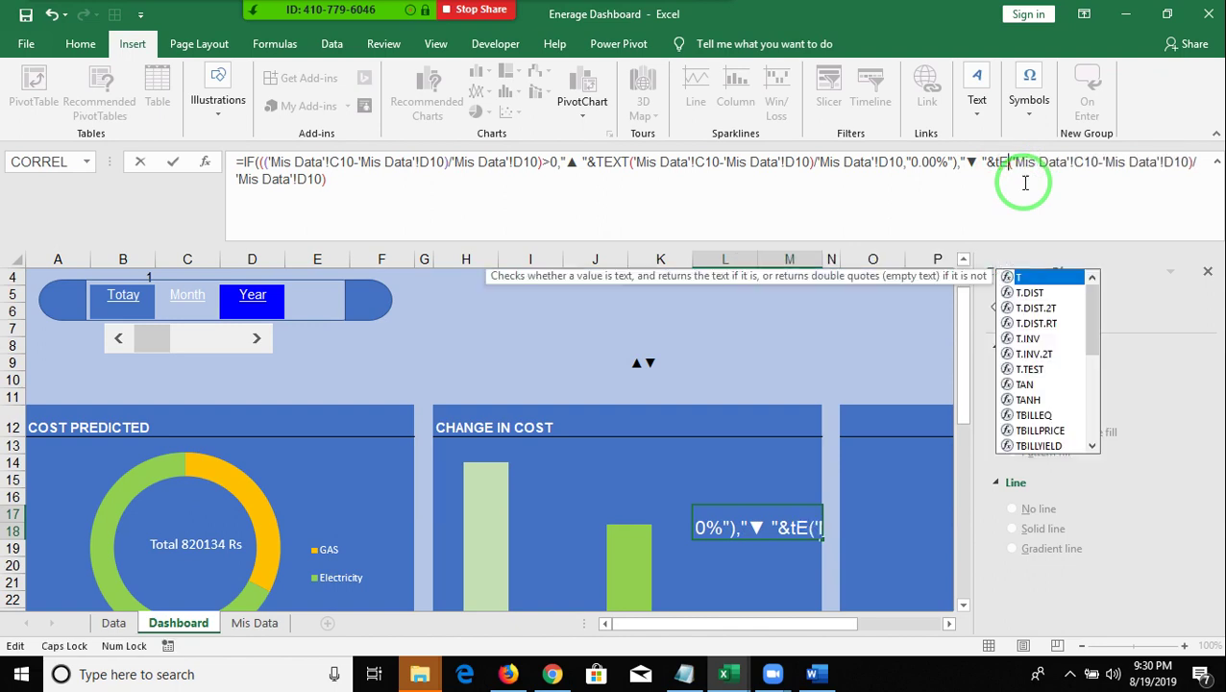
type("EX")
type("TEXT")
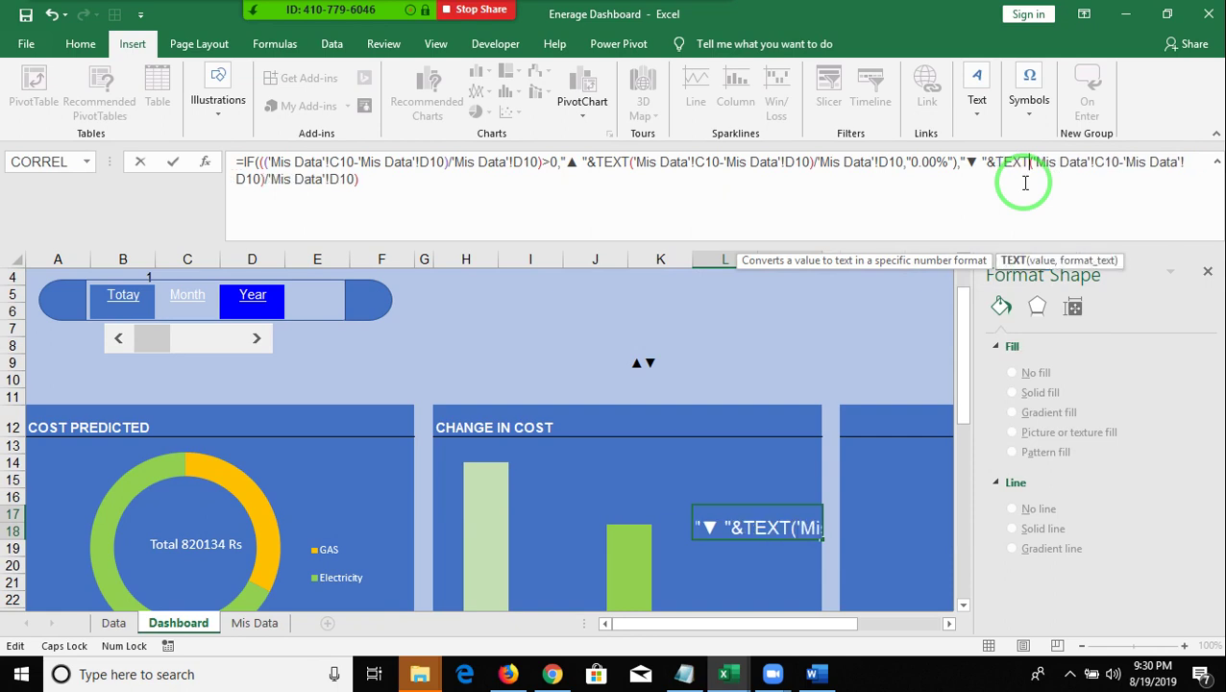
Close the ▼ branch with the 0.00% format argument and commit; Excel flags a formula error.
left_click(457, 192)
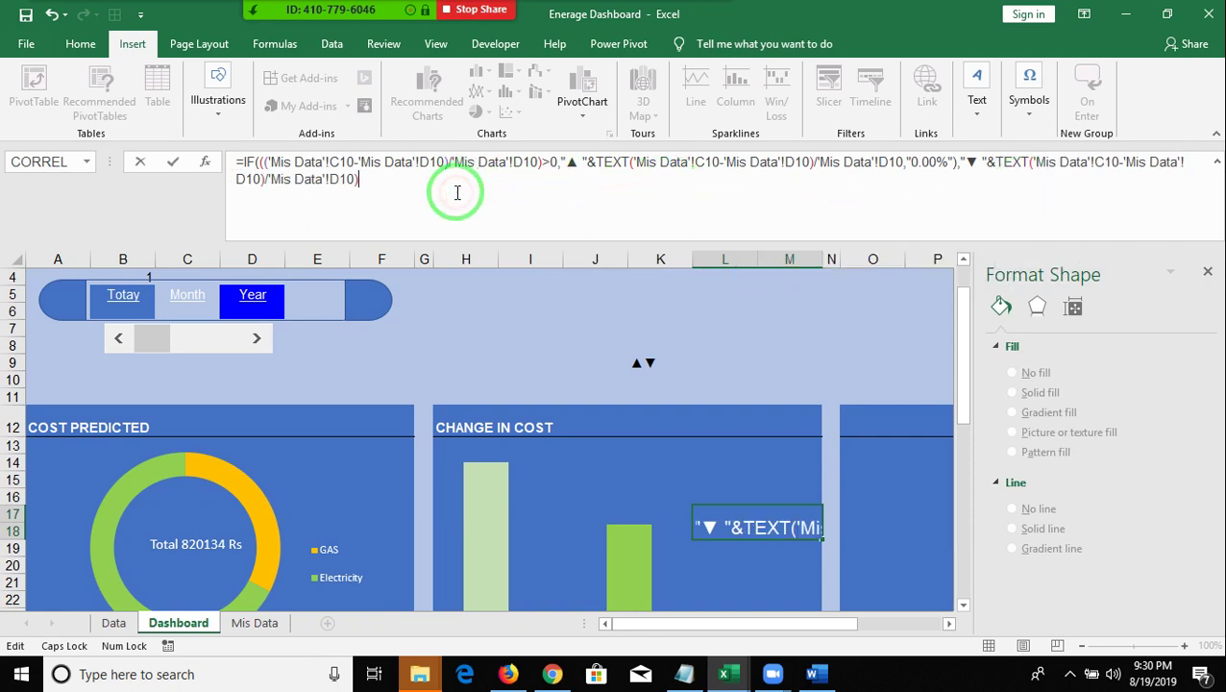
type(",")
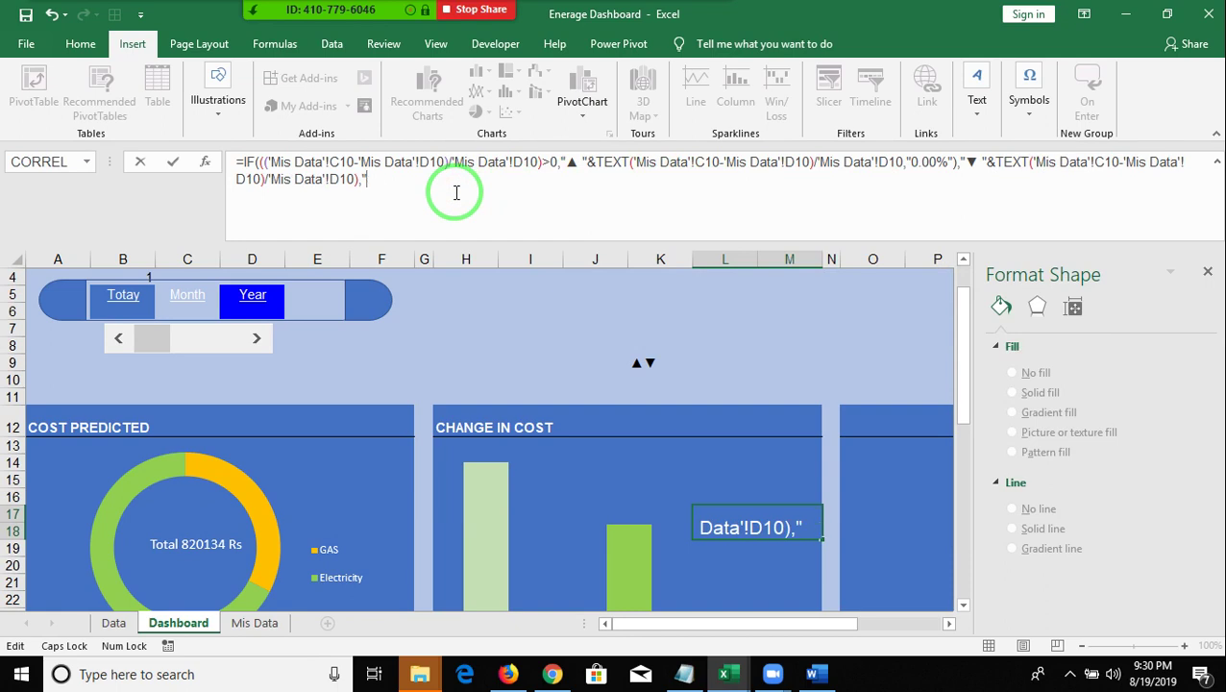
type("0")
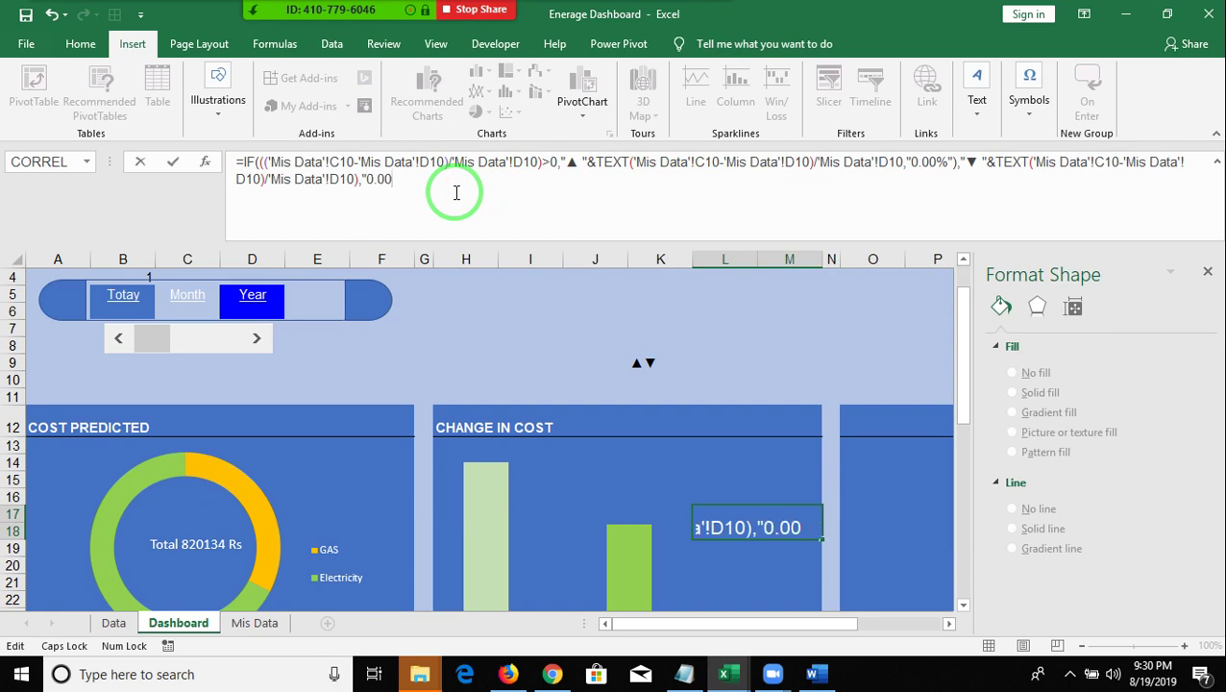
type("\"")
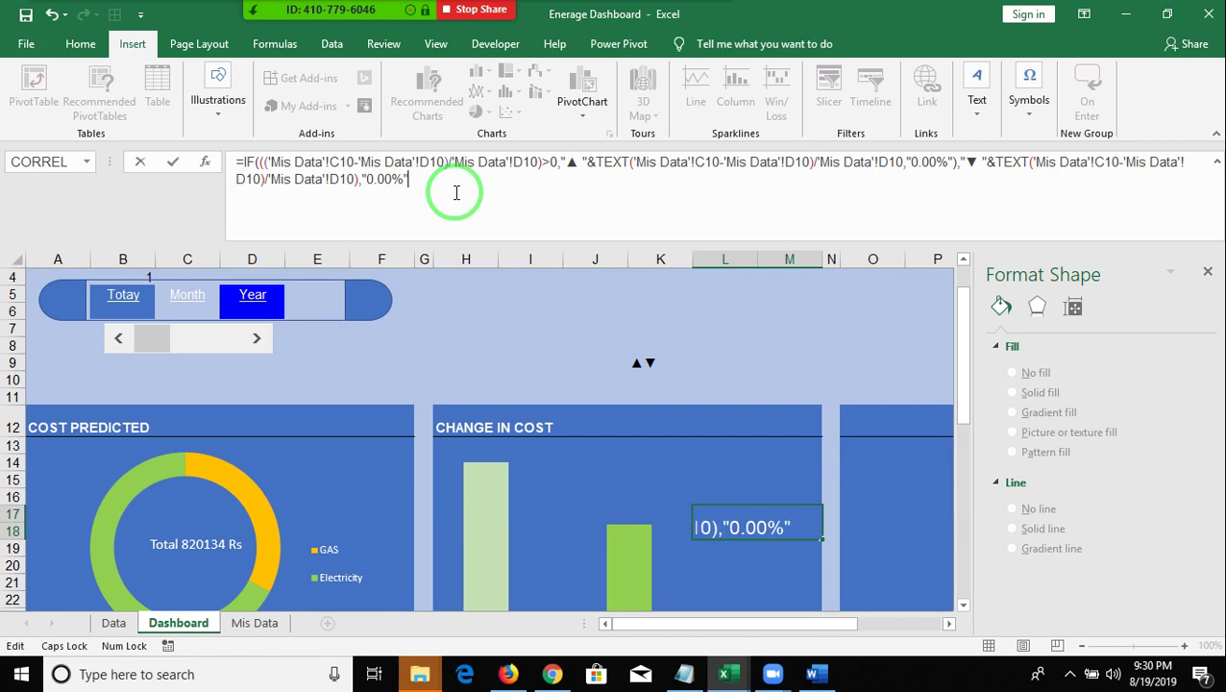
key("Return")
key("Return")
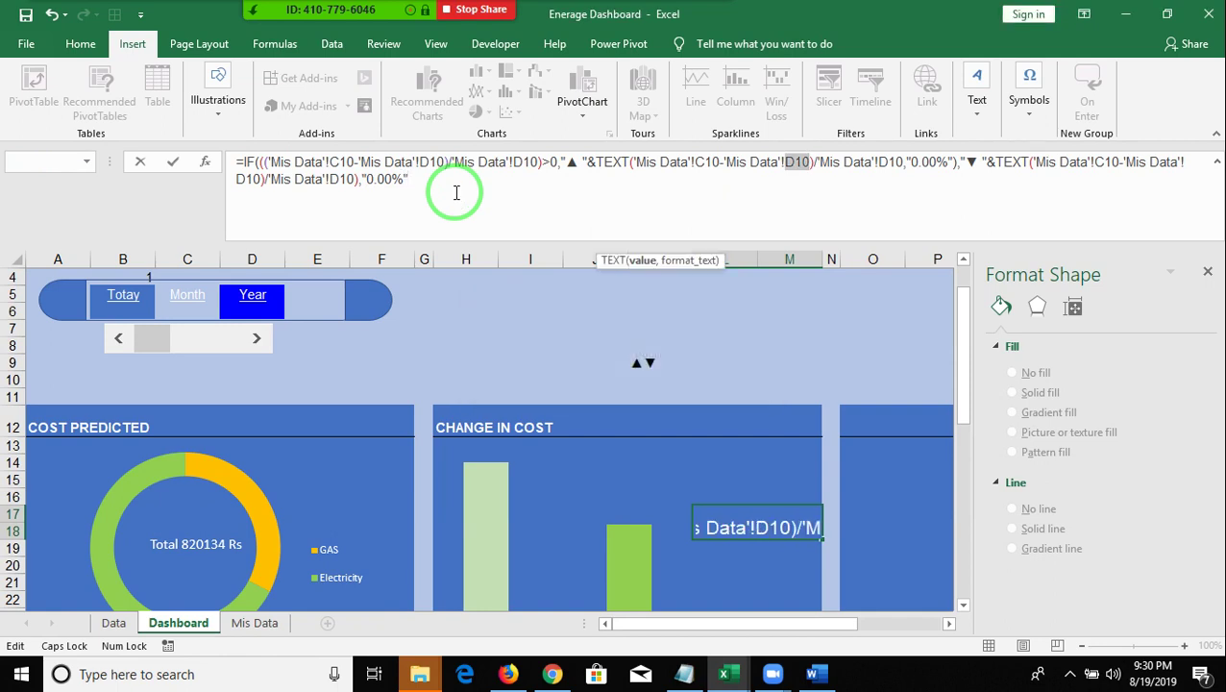
type(")")
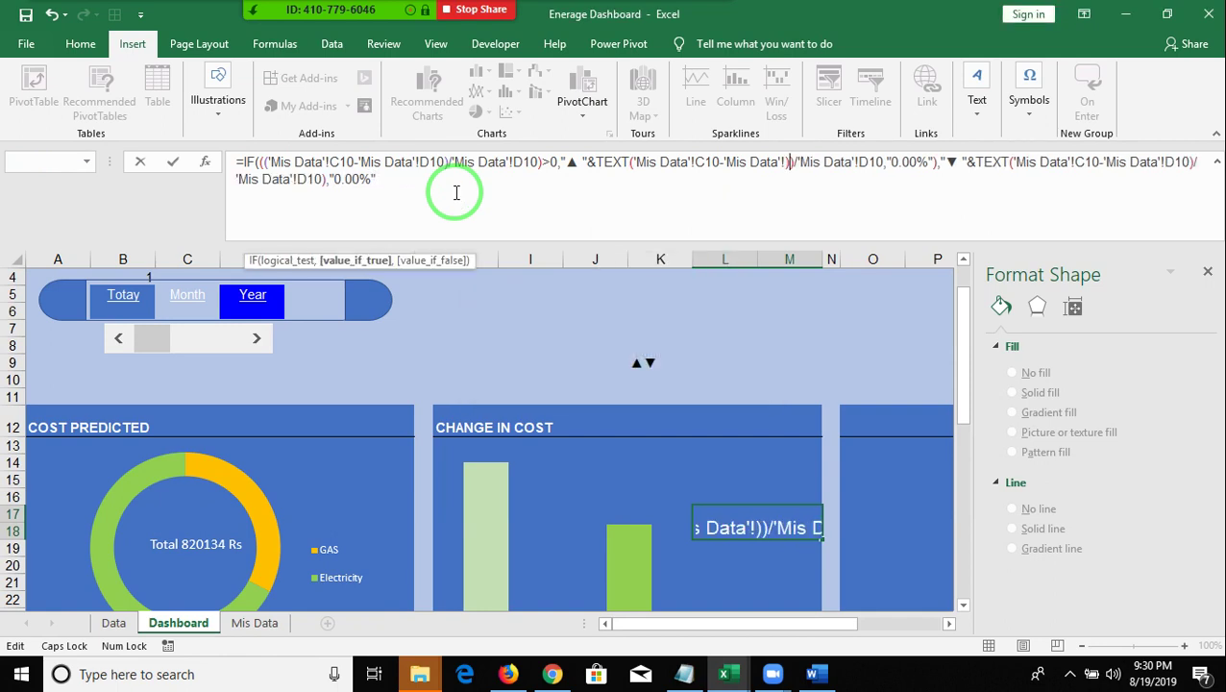
key("BackSpace")
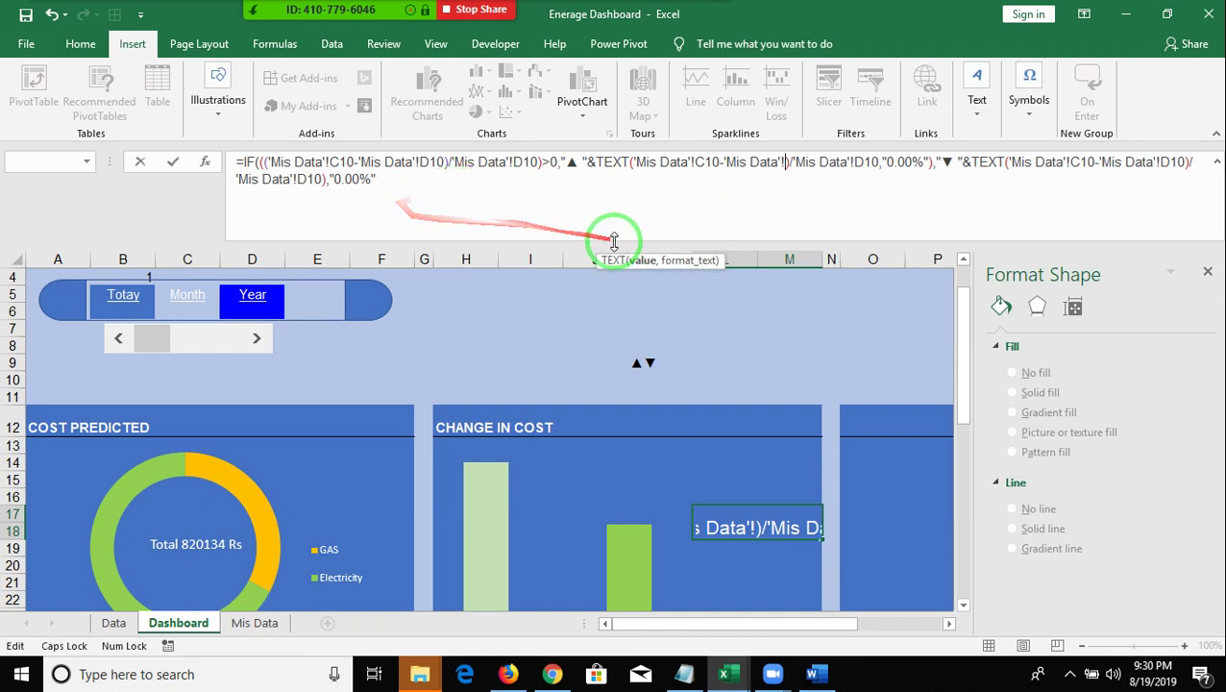
left_click(416, 190)
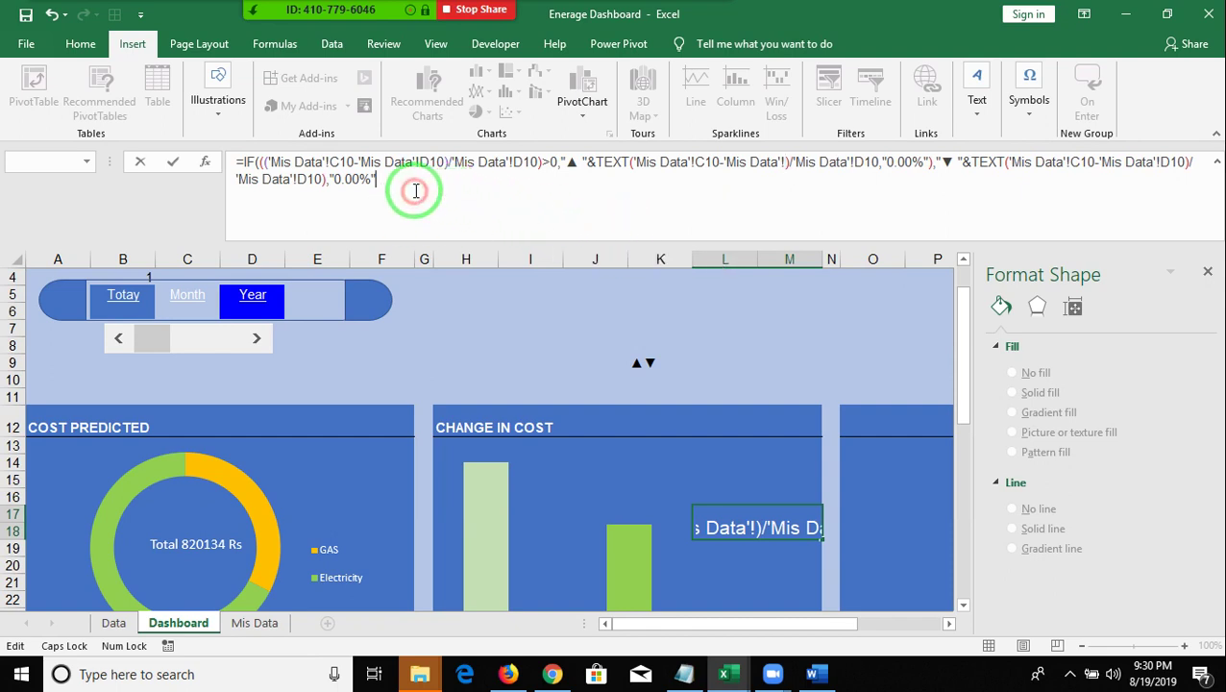
type(")")
key("Return")
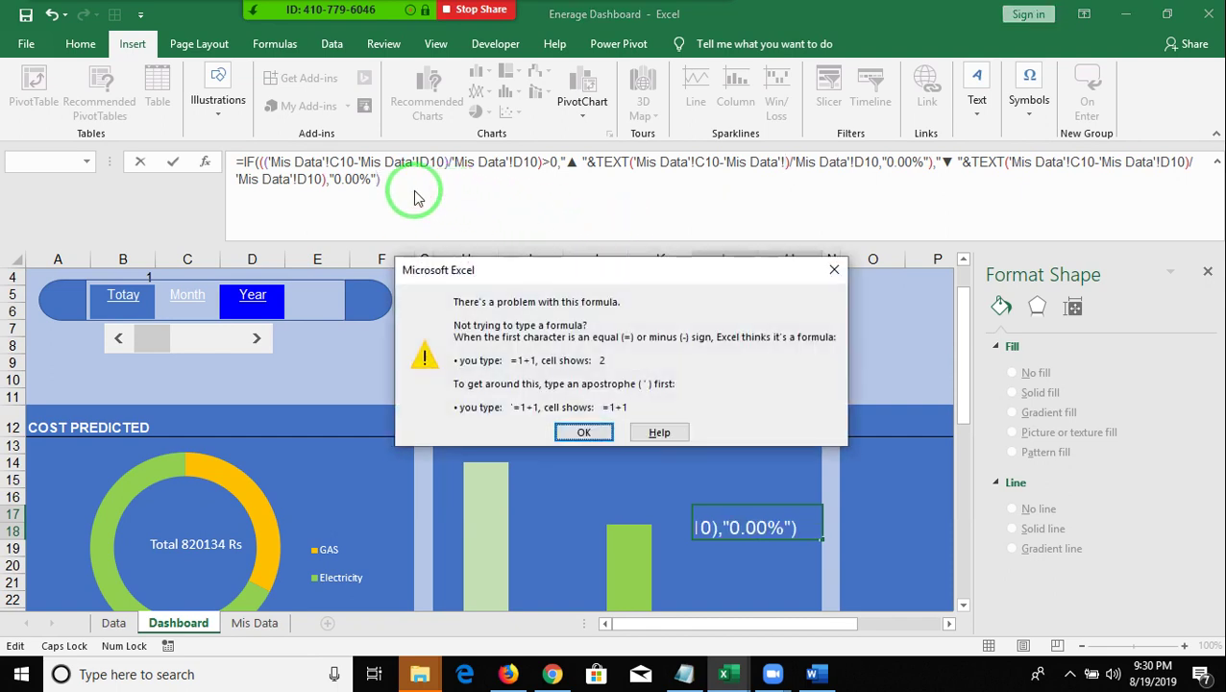
Dismiss the error warnings and bracket the ▲ branch's TEXT argument as (C10-D10)/D10.
key("Return")
key("BackSpace")
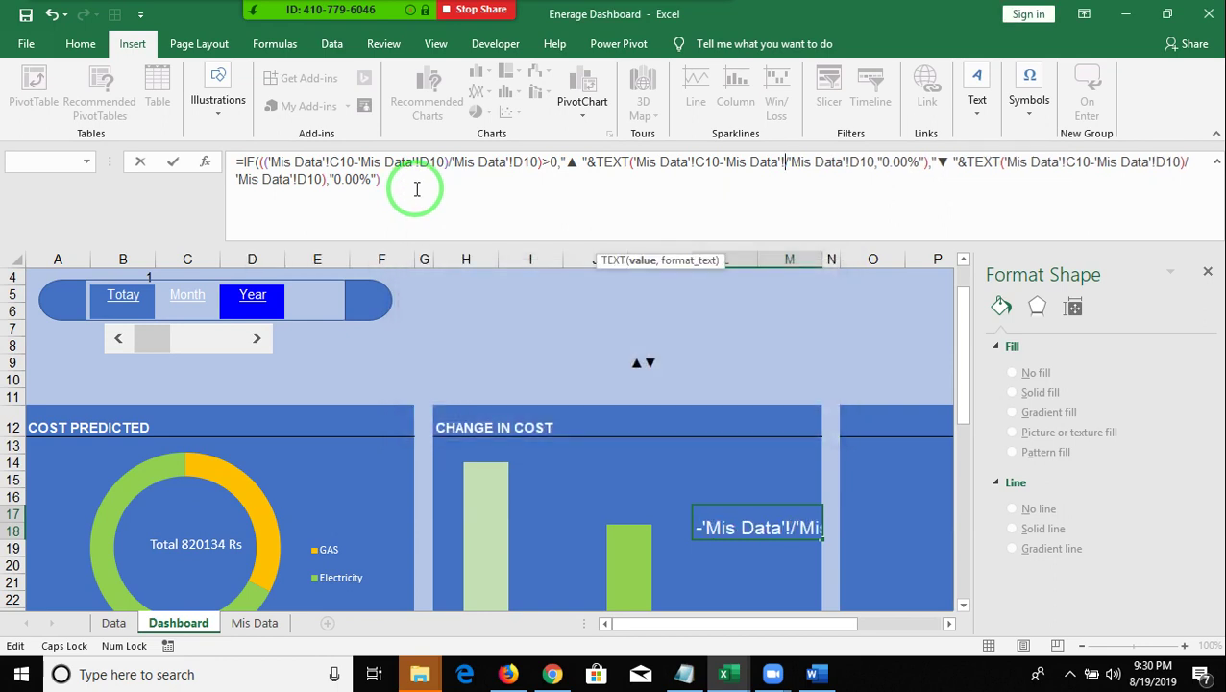
key("Return")
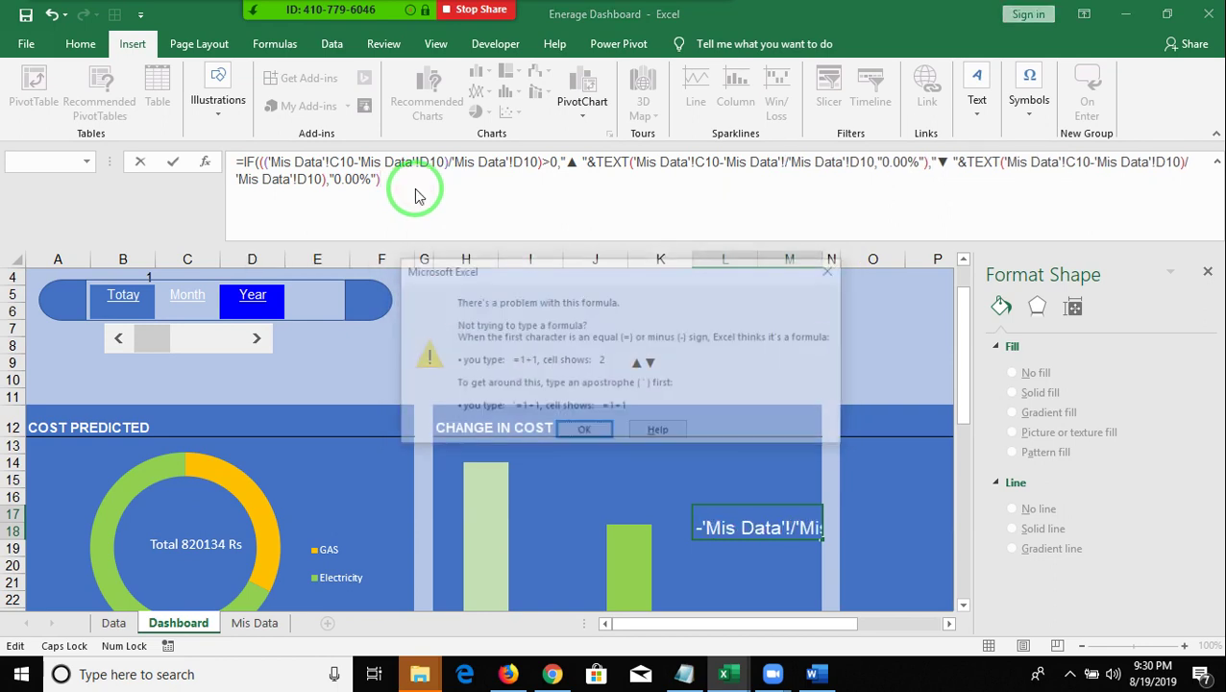
key("Return")
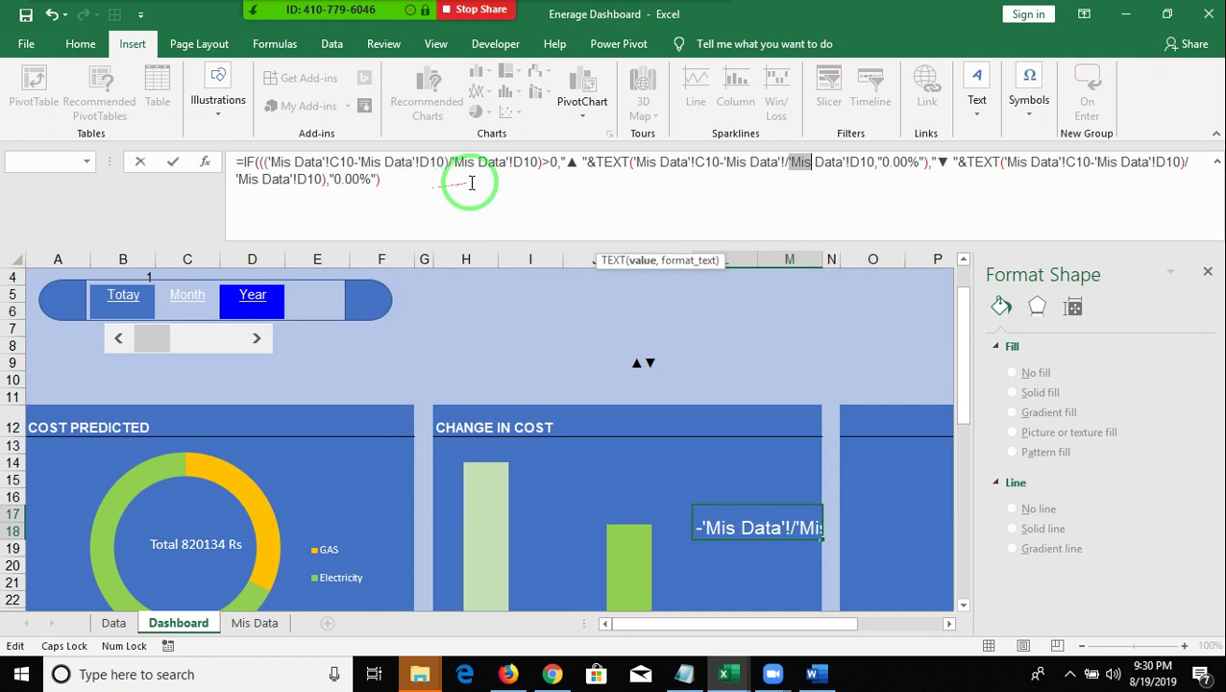
left_click(637, 163)
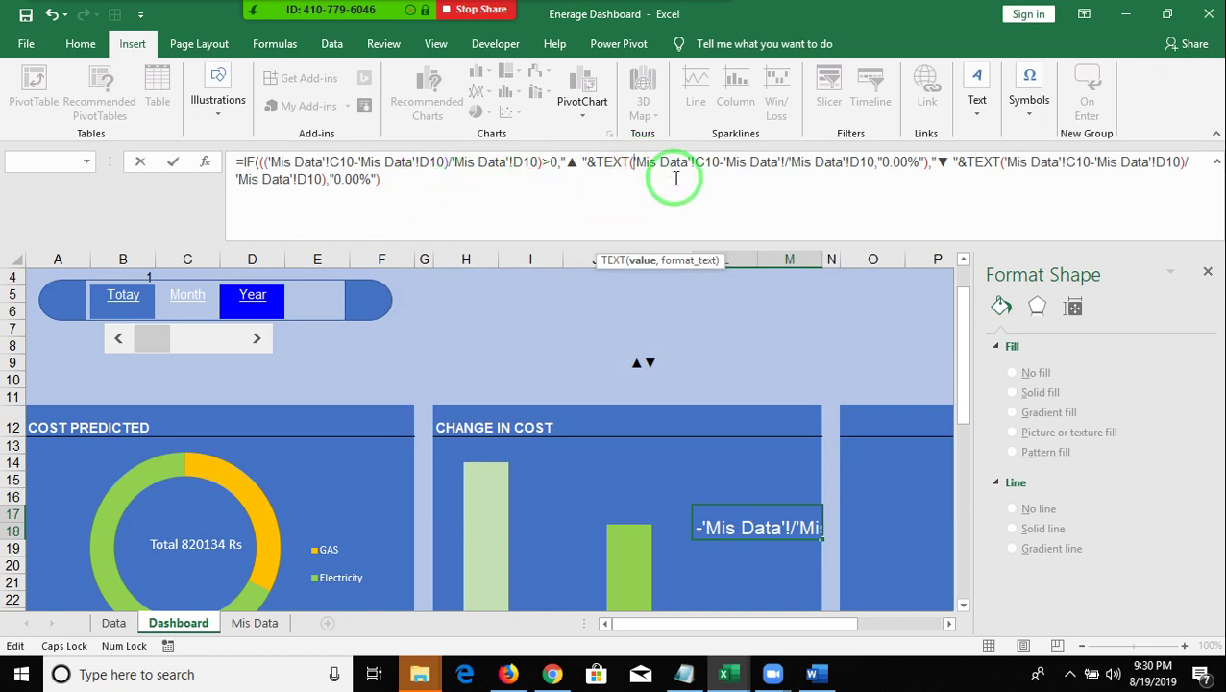
type("(")
left_click_drag(675, 179, 918, 164)
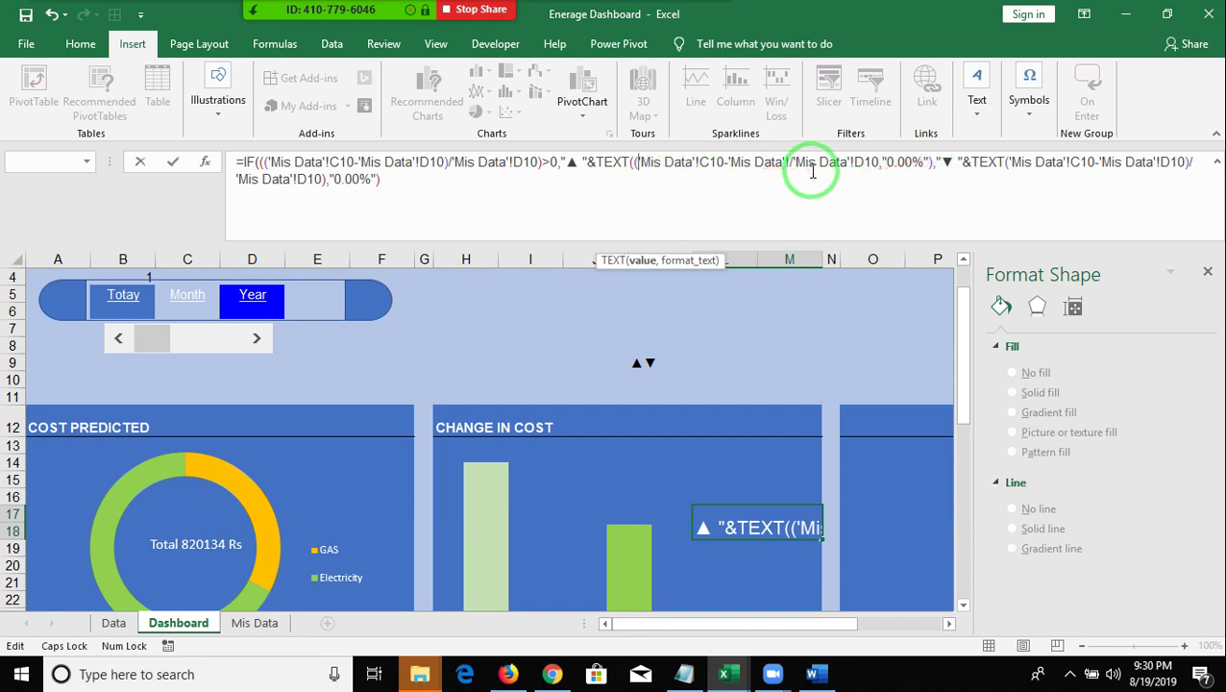
left_click(790, 162)
type("/")
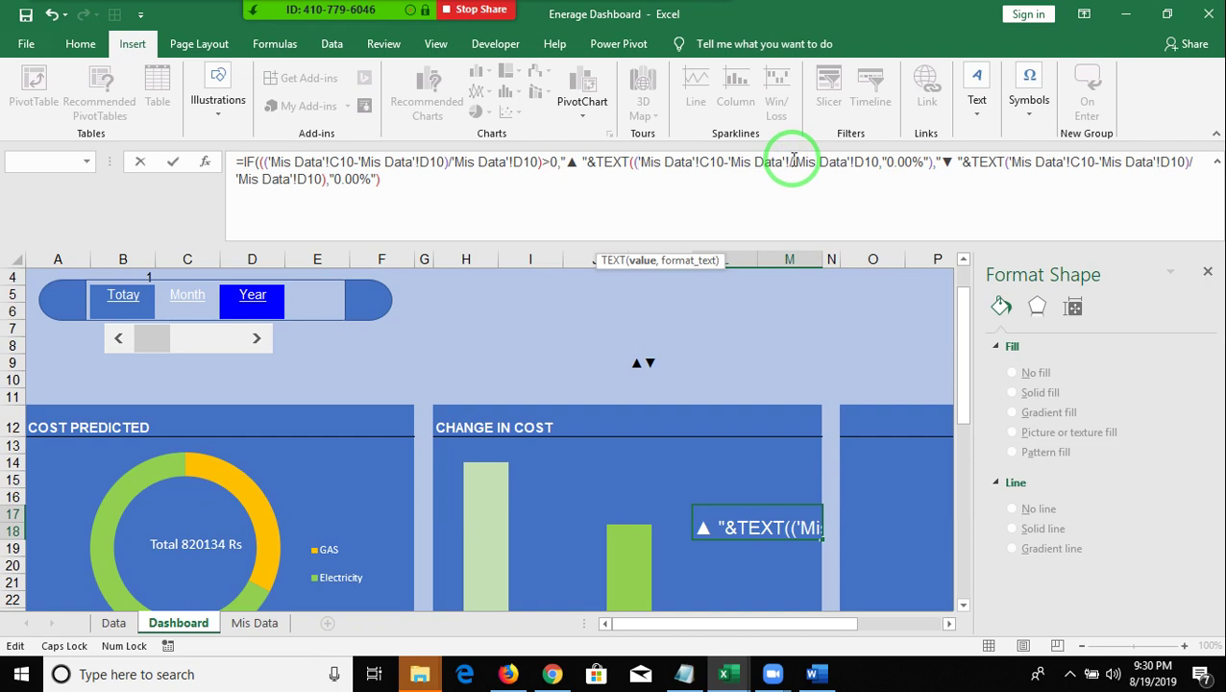
key("BackSpace")
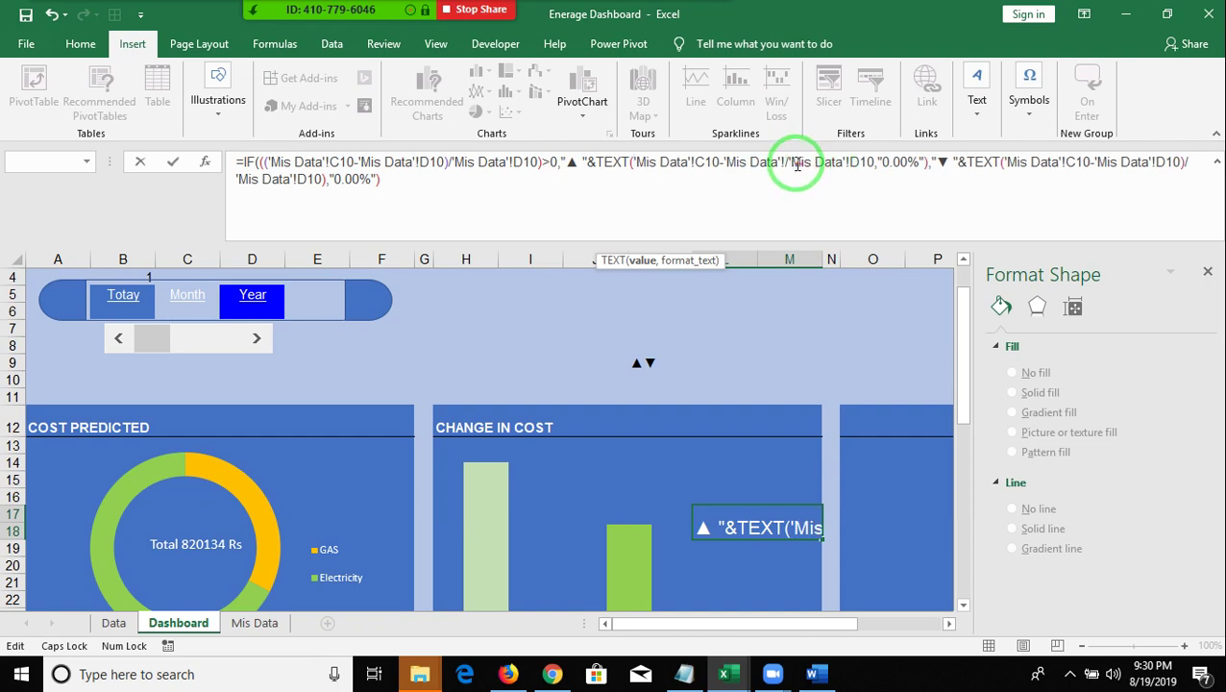
Fix the exclamation mark in the Mis Data references and check the ▲ branch's 0.00% part.
left_click(788, 162)
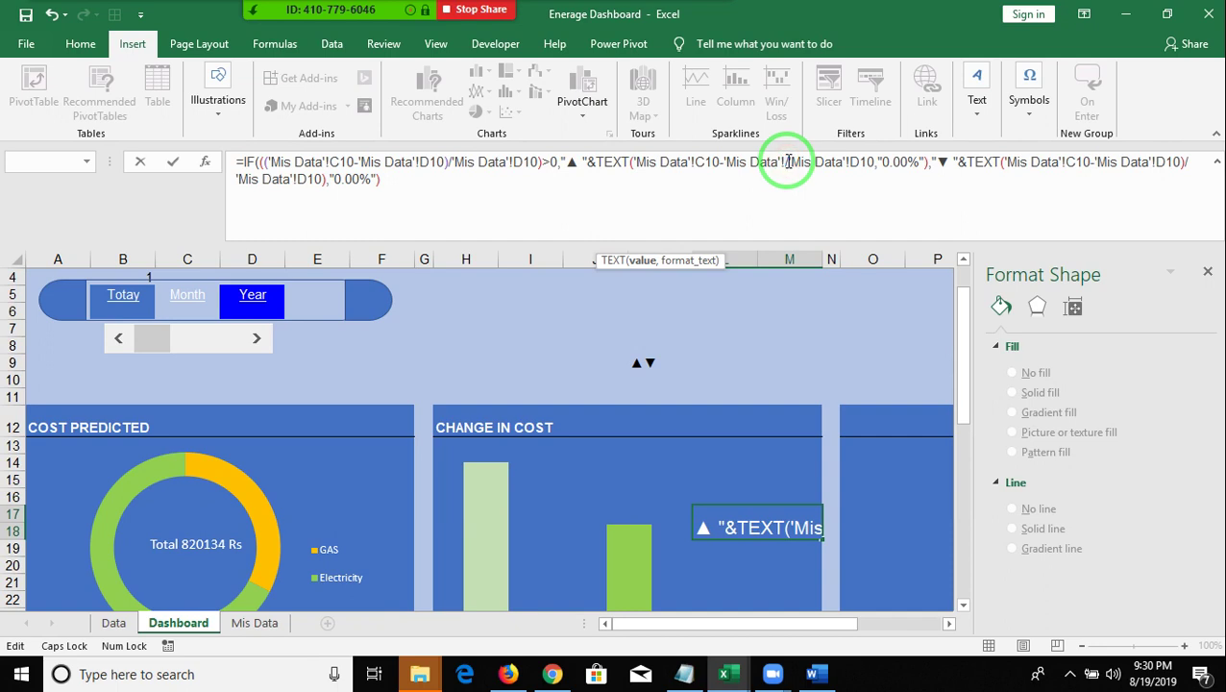
left_click(782, 160)
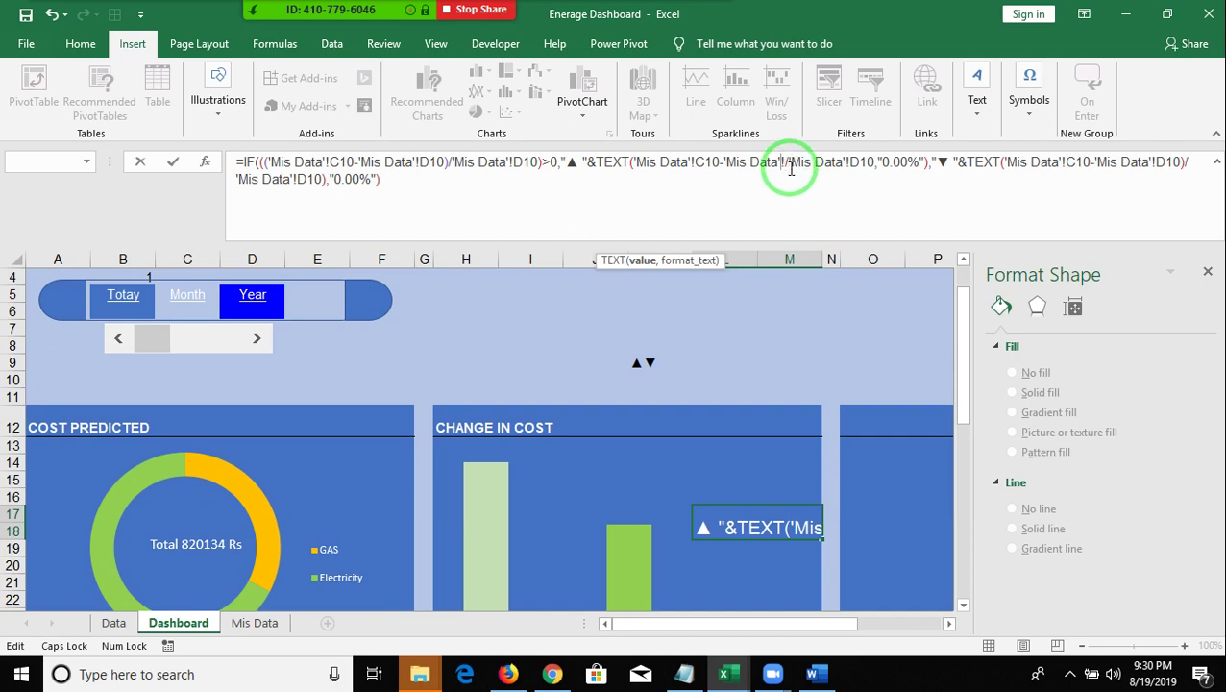
left_click(953, 164)
key("BackSpace")
type("!")
left_click_drag(1006, 163, 395, 213)
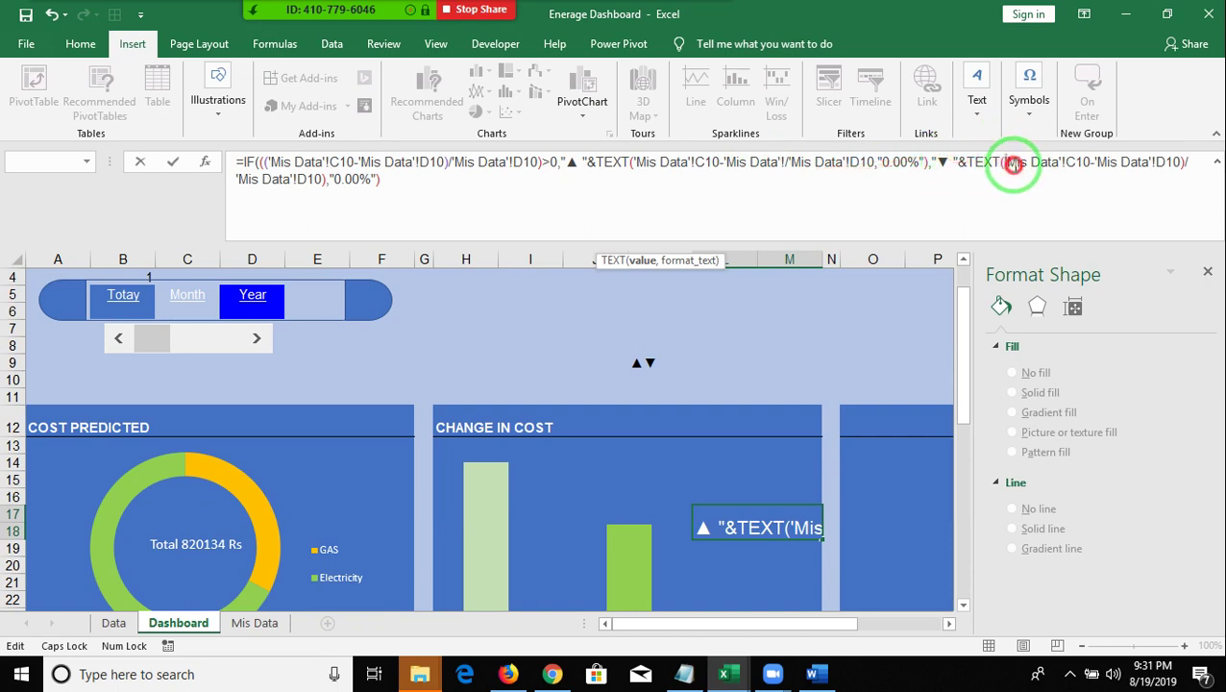
left_click(383, 183)
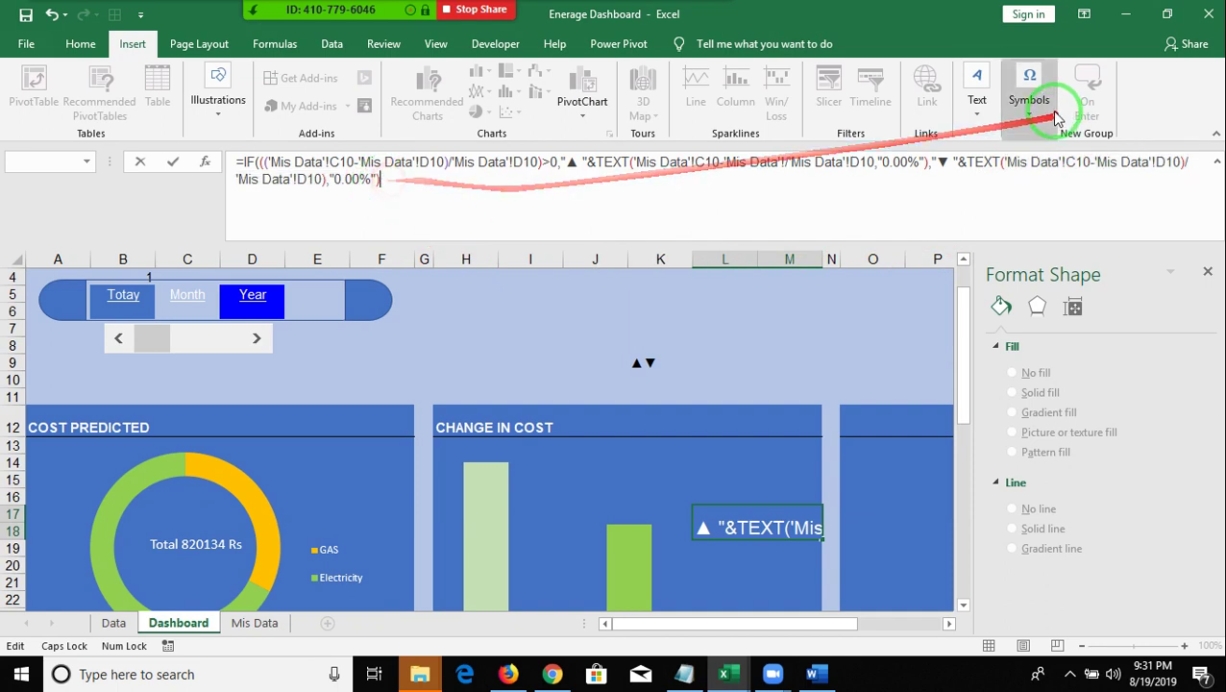
left_click_drag(958, 161, 991, 186)
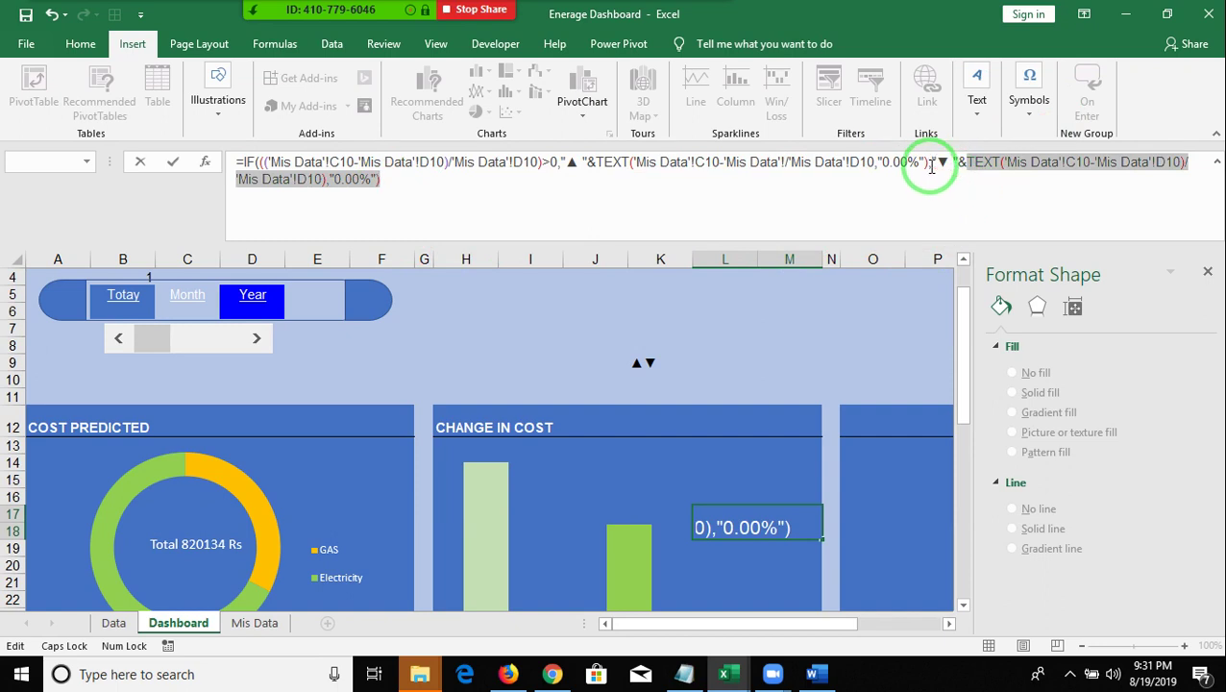
left_click_drag(928, 165, 607, 167)
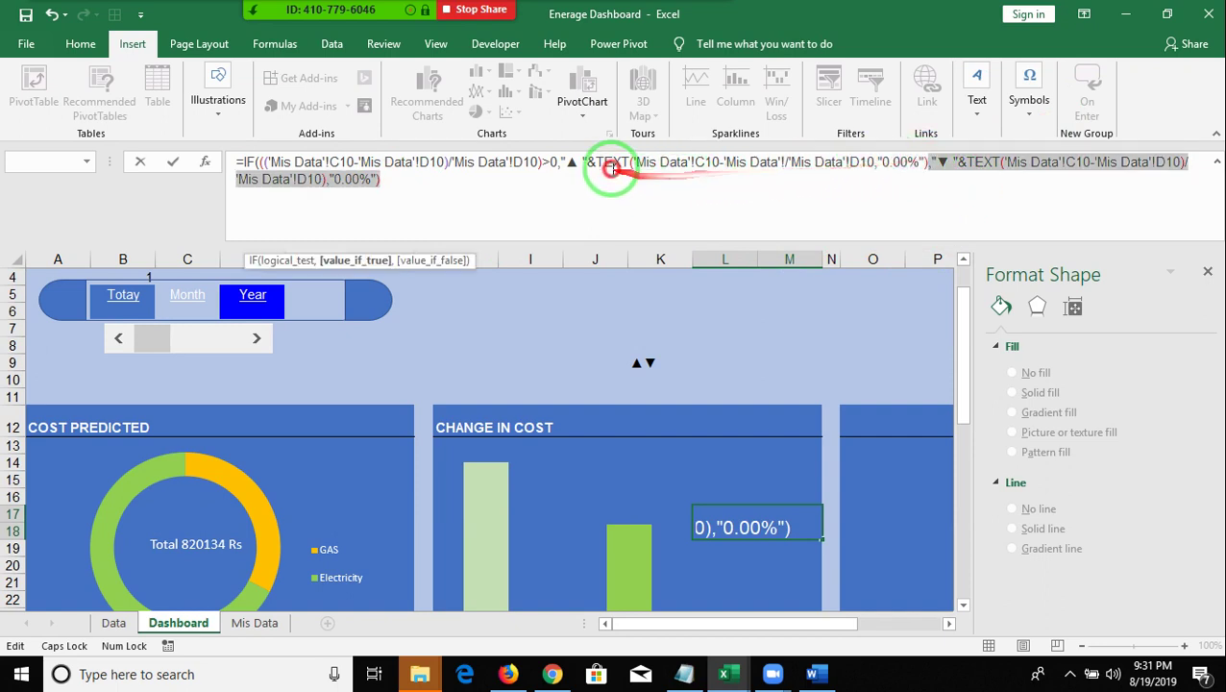
key("Right")
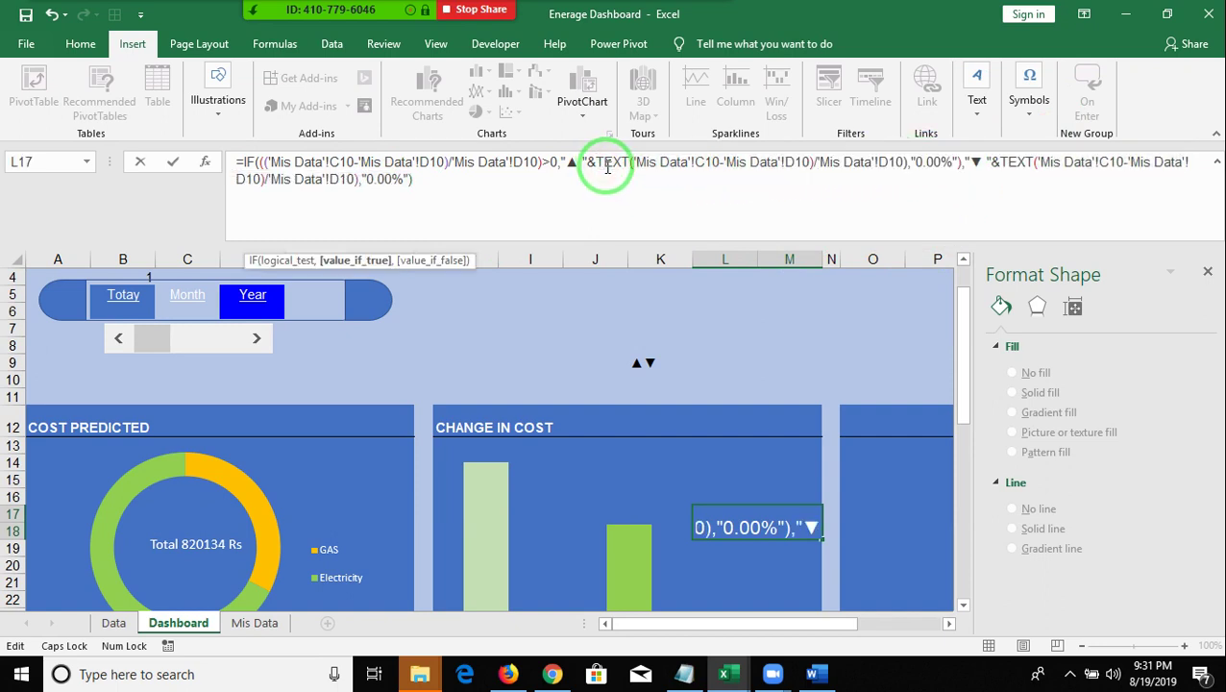
Add the missing opening bracket after the first TEXT and retry the L17 formula.
key("Return")
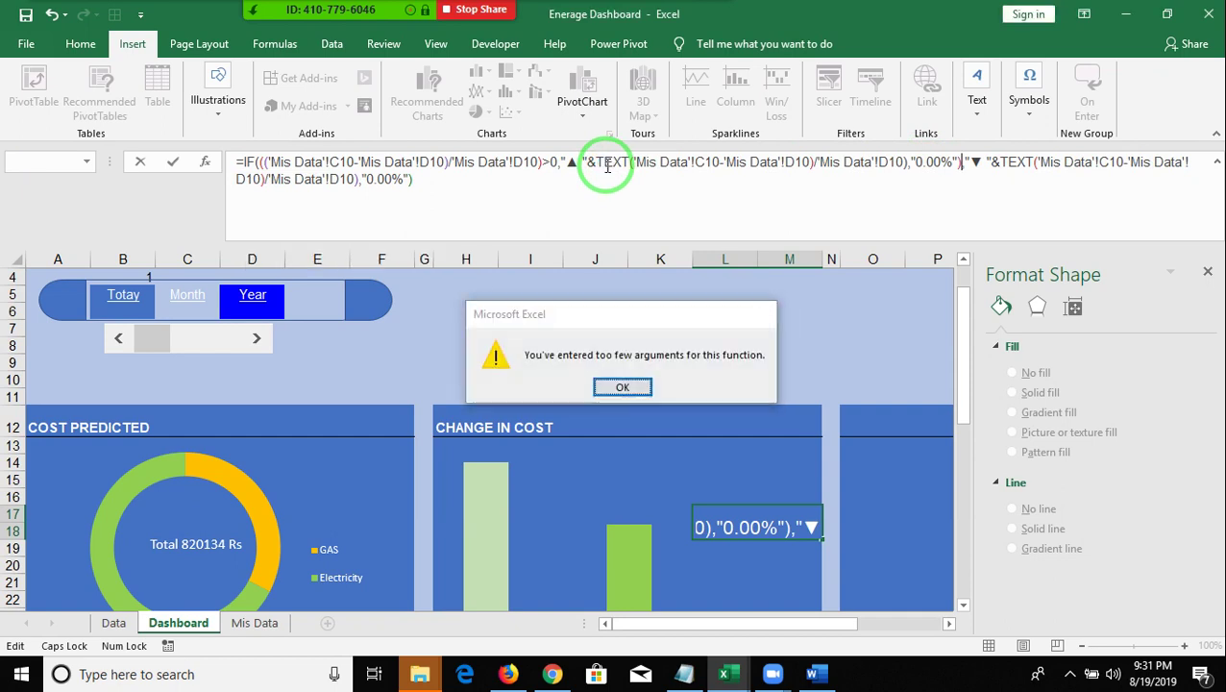
key("Return")
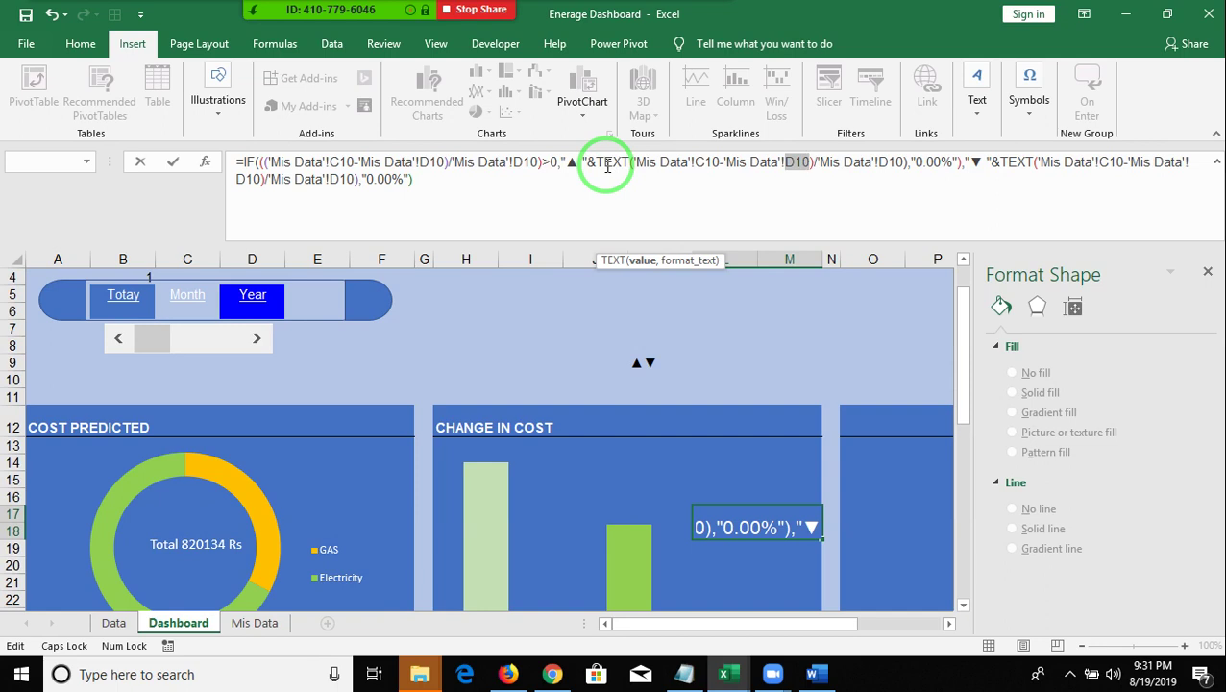
key("Right")
key("Left")
key("Left")
key("Left")
key("Left")
key("Left")
key("Left")
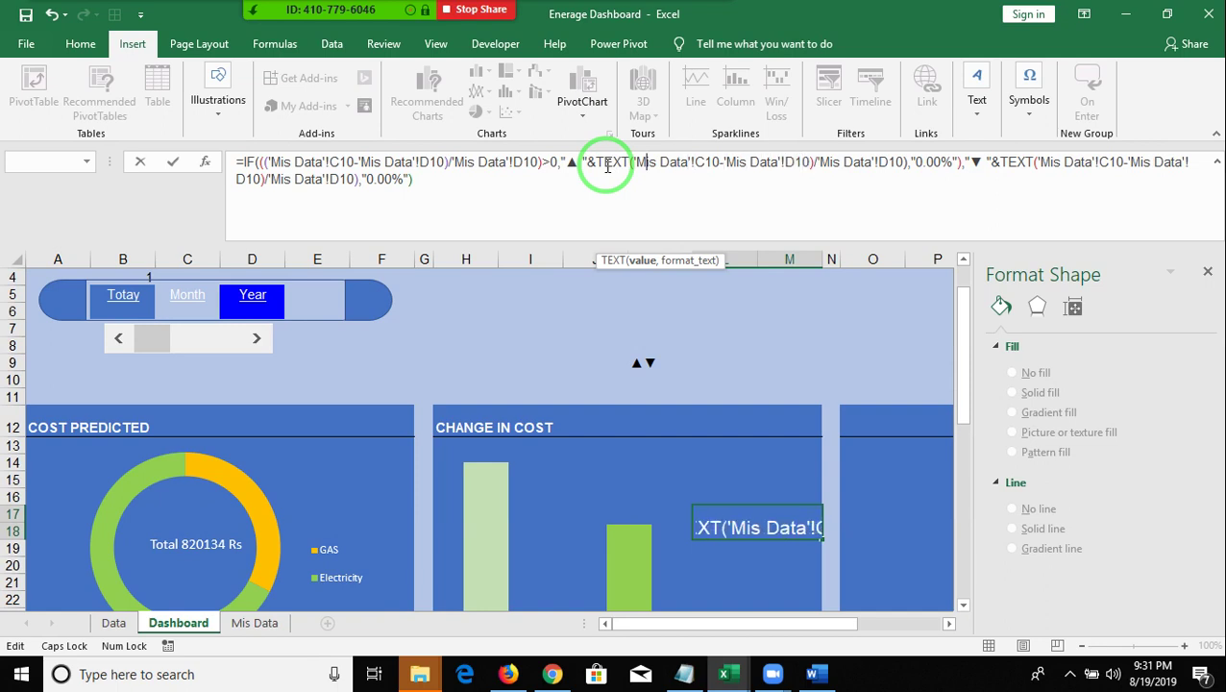
type("(")
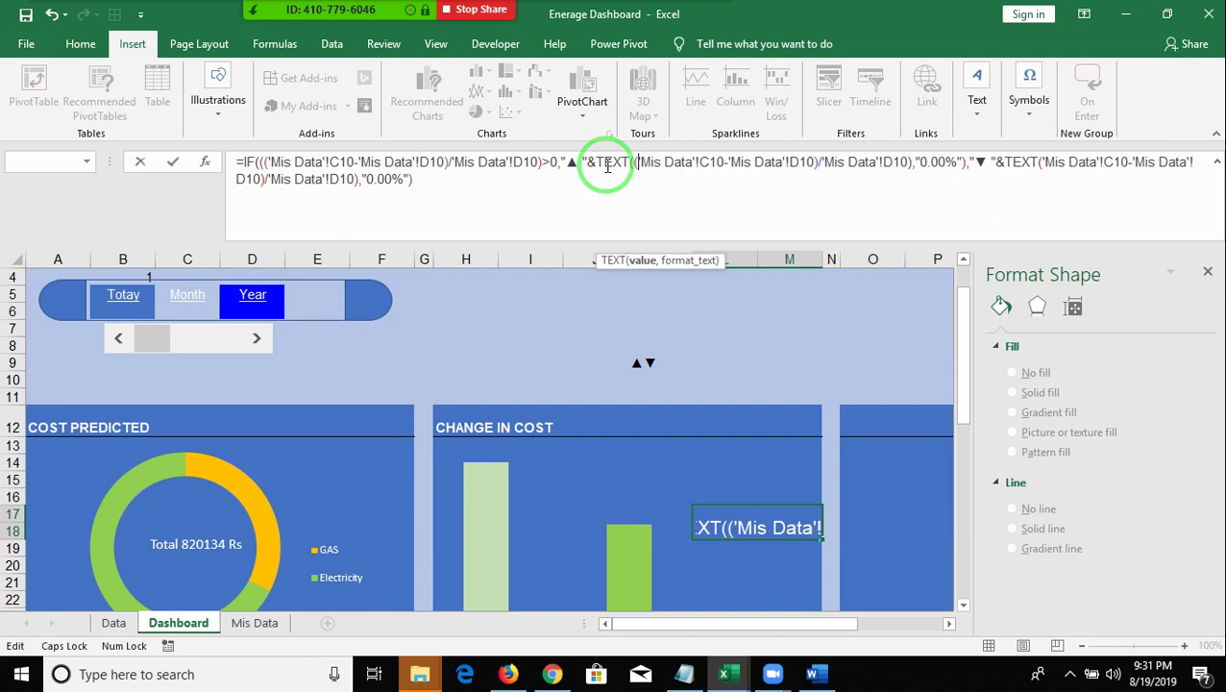
key("Return")
key("Return")
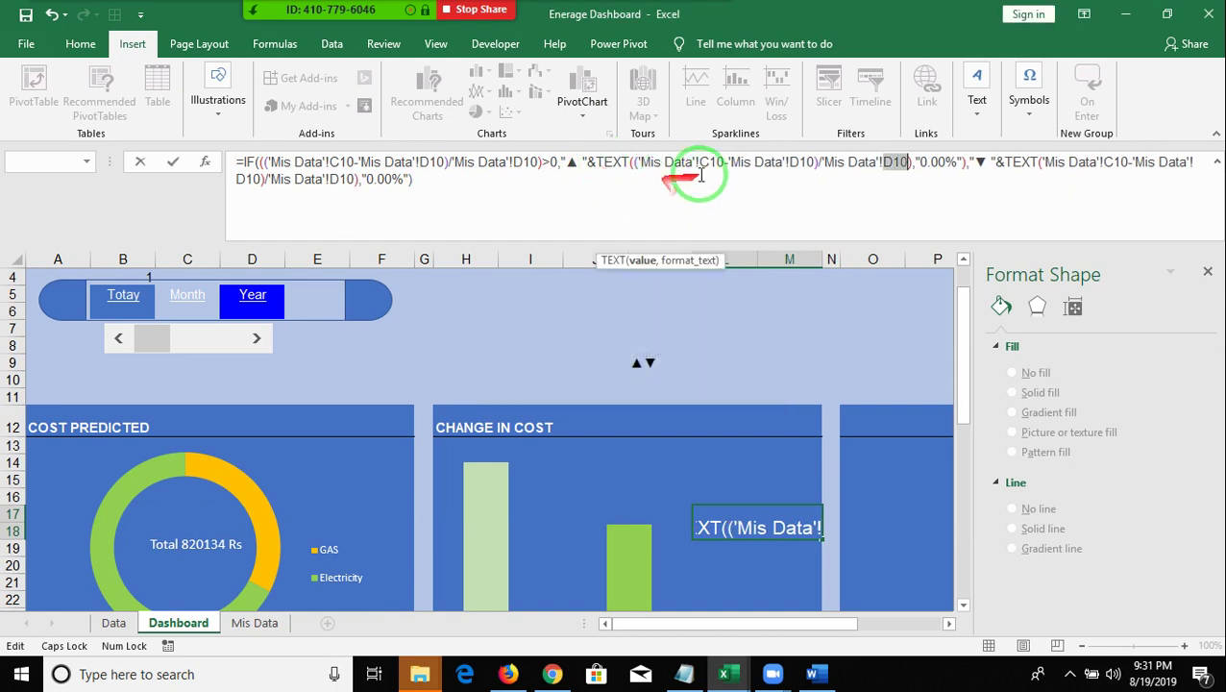
Fix the closing brackets and accept Excel's correction so L17 shows ▼ -35.16%.
left_click(913, 162)
type(")")
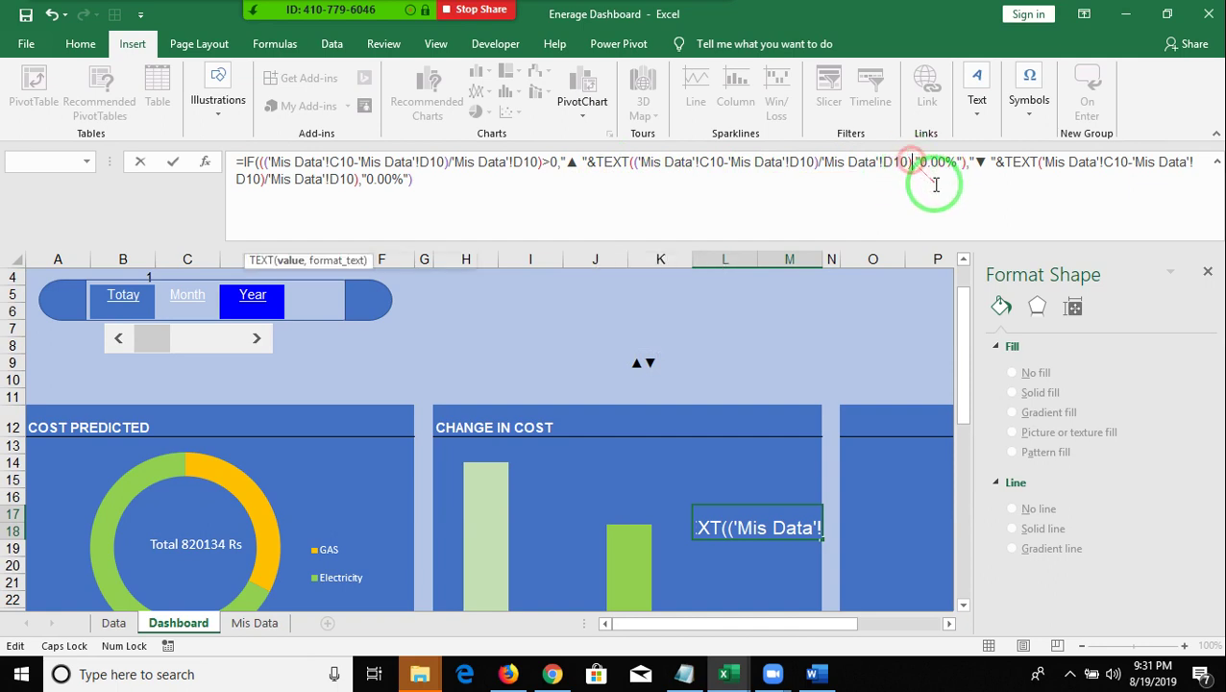
key("BackSpace")
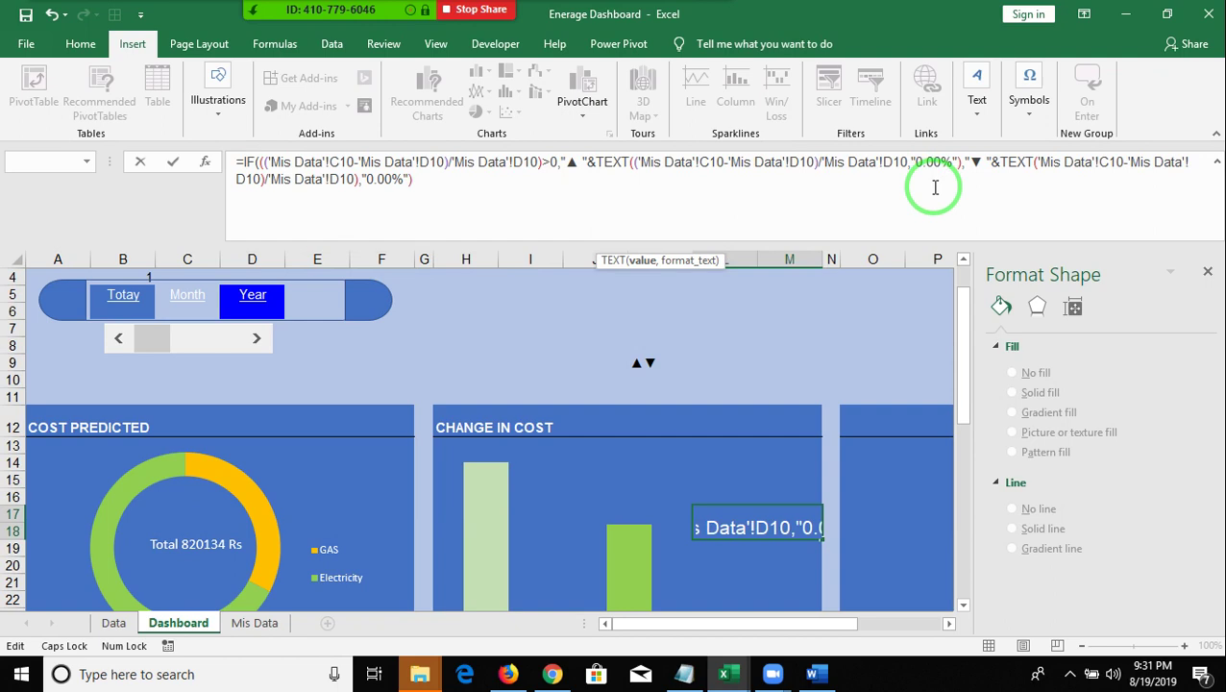
key("Return")
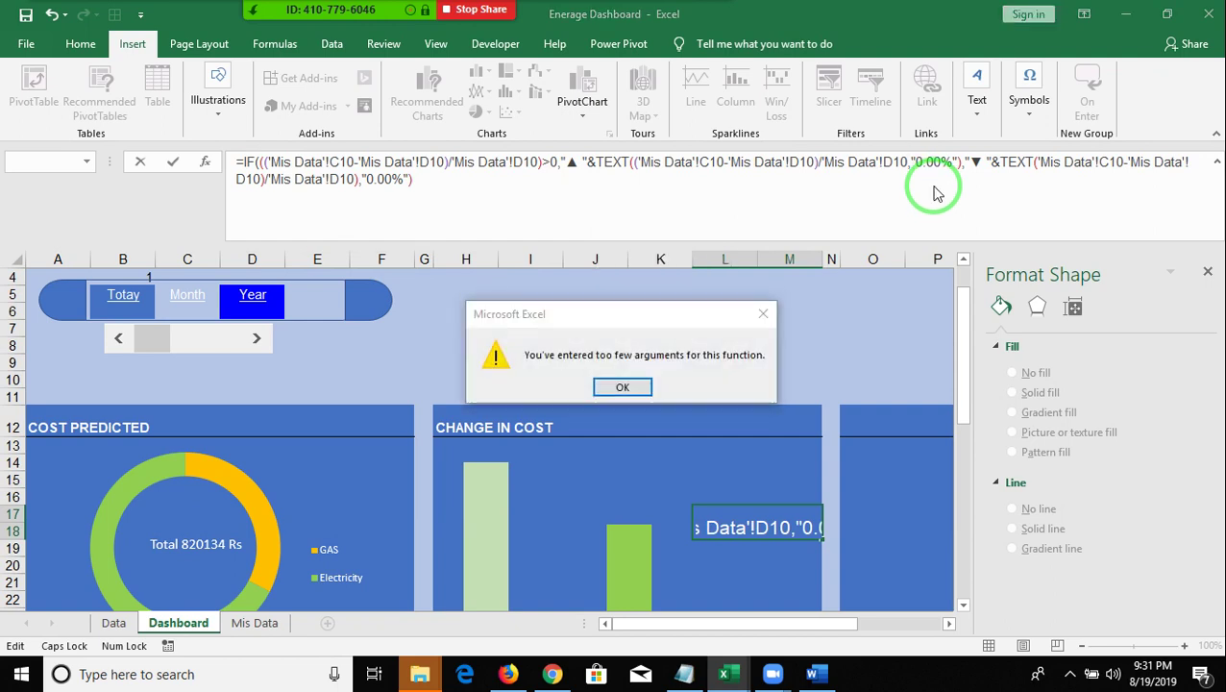
key("Return")
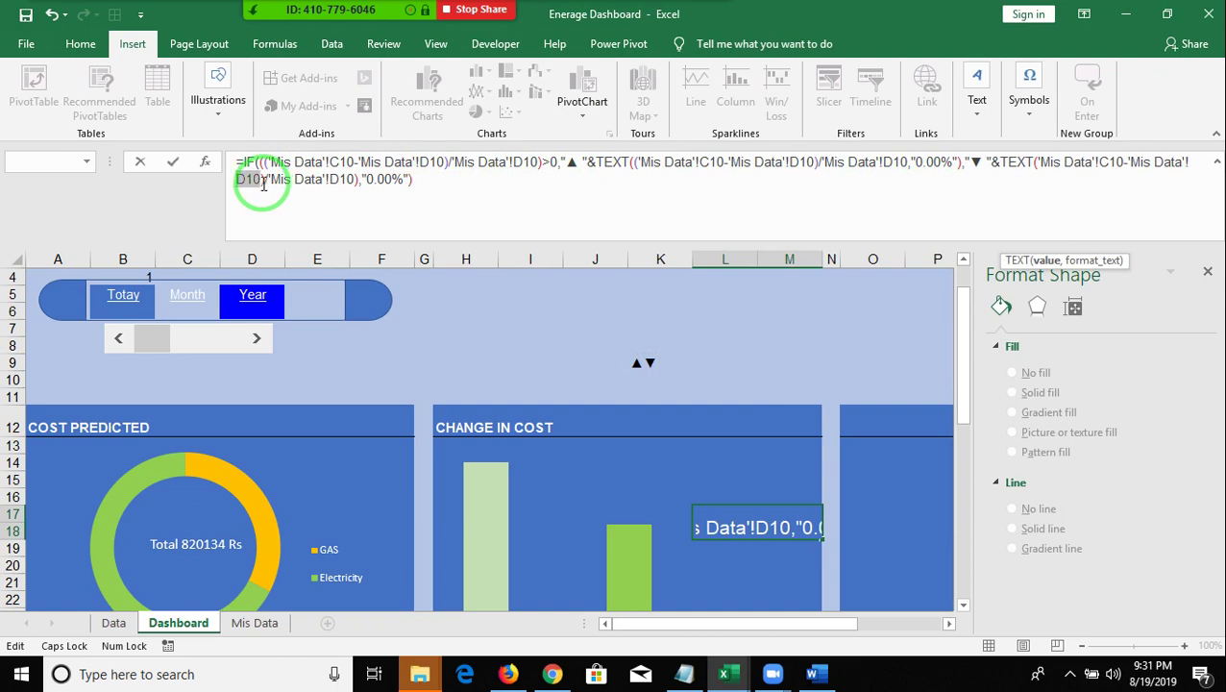
left_click(1033, 162)
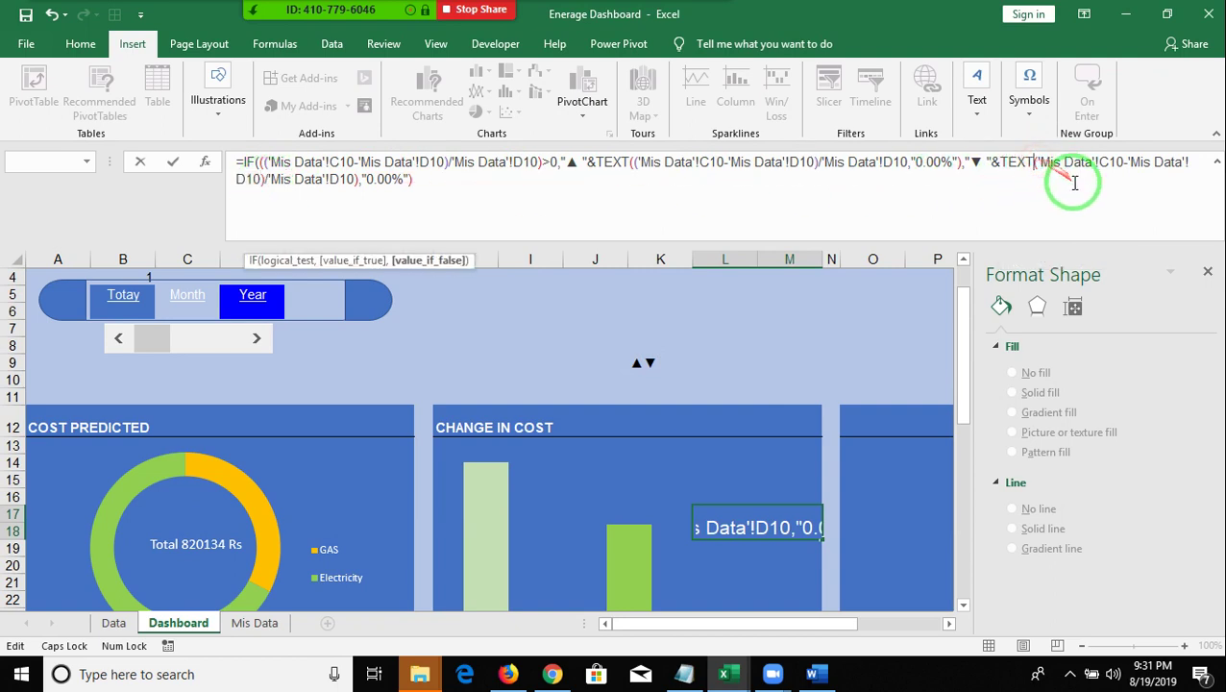
type("(")
left_click(428, 179)
key("Return")
key("Return")
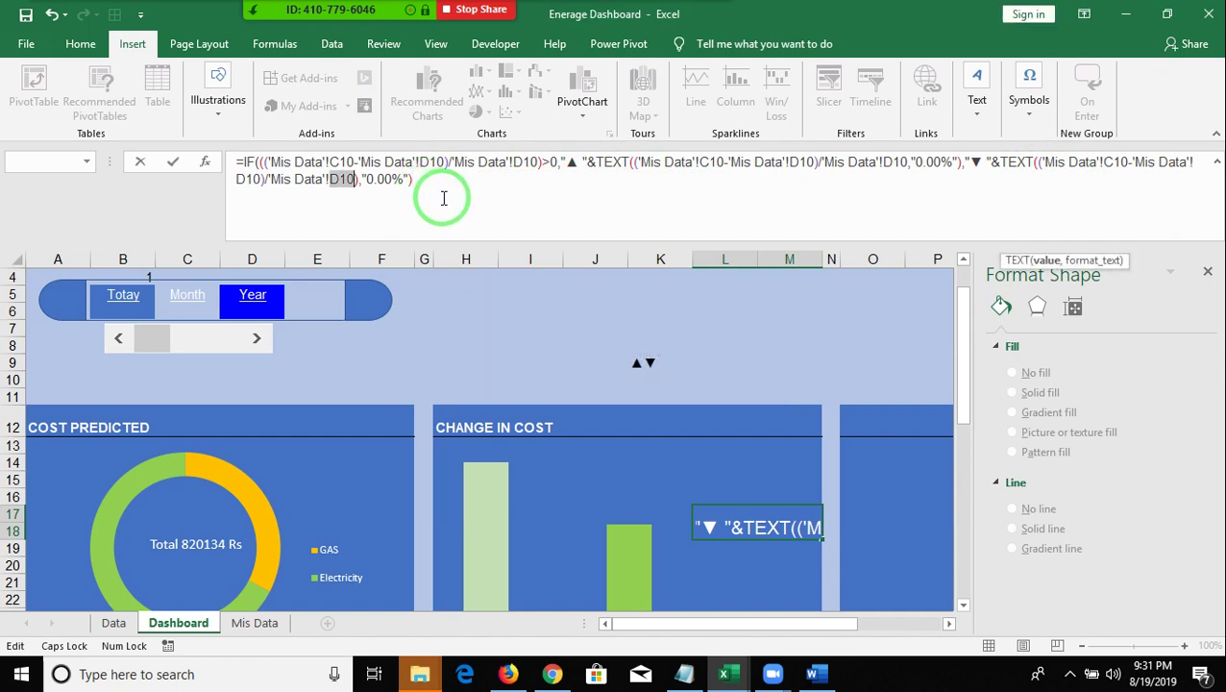
key("Right")
key("Right")
key("Return")
left_click(584, 407)
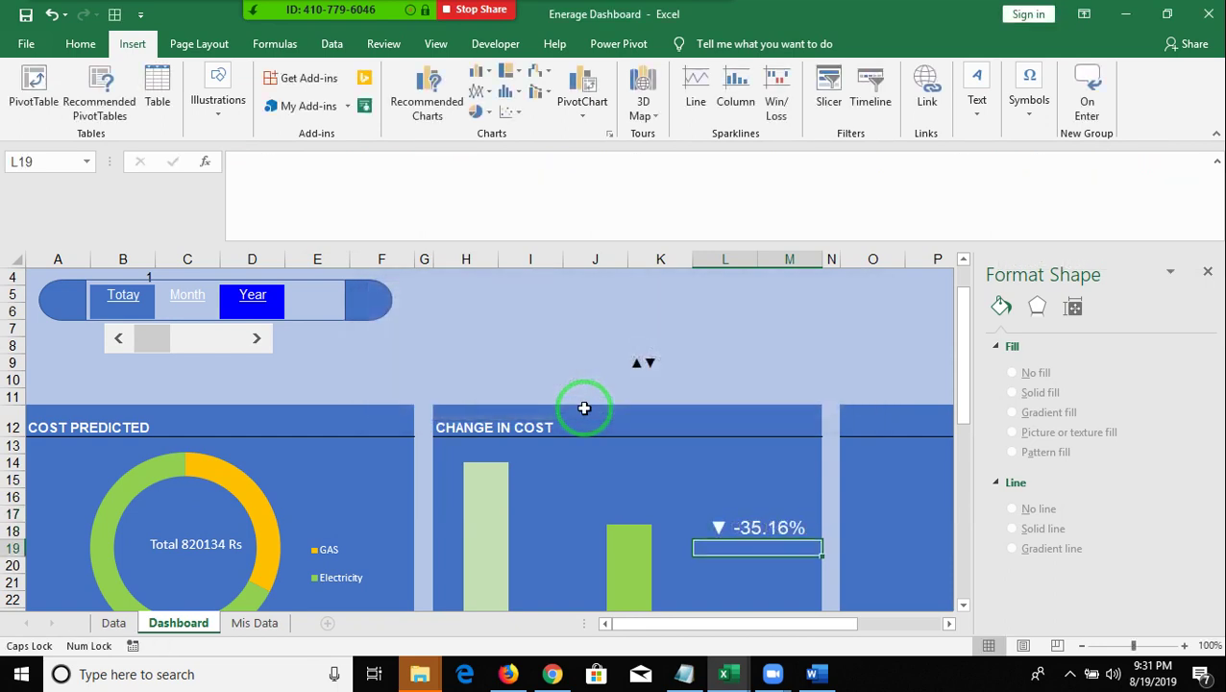
In L19, begin the formula =IF(LEFT(L17,1)= using the -35.16% cell.
key("Up")
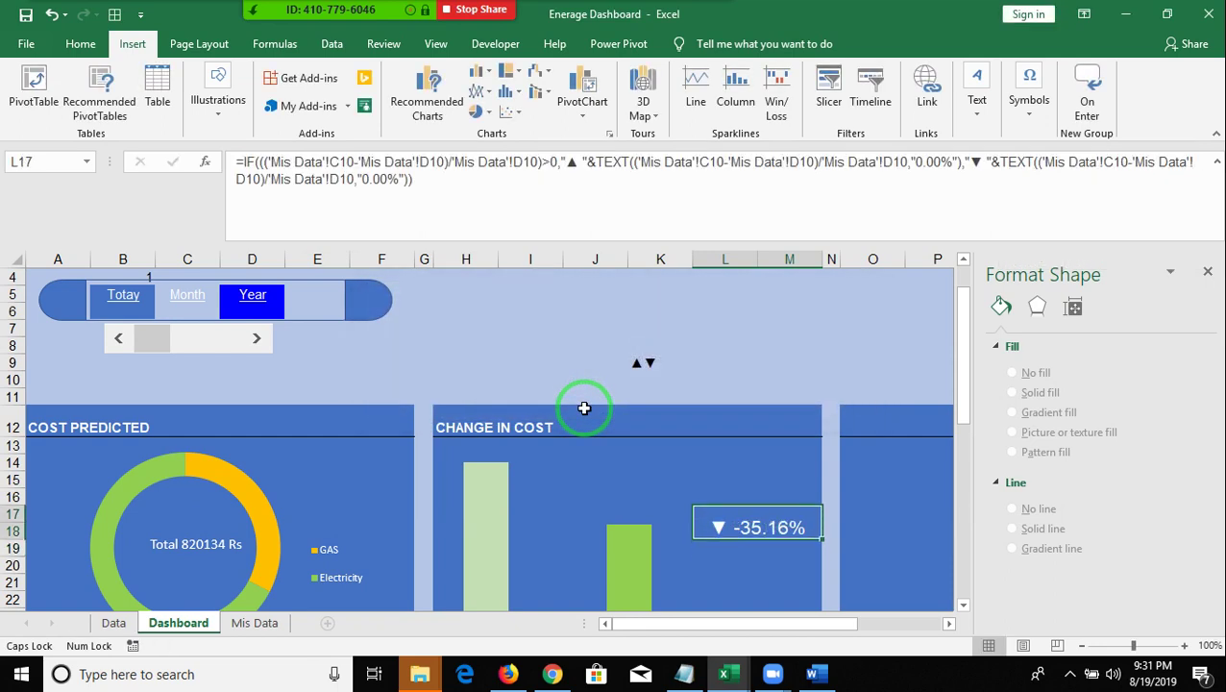
scroll(583, 408, "down", 1)
scroll(582, 402, "down", 2)
scroll(577, 387, "up", 2)
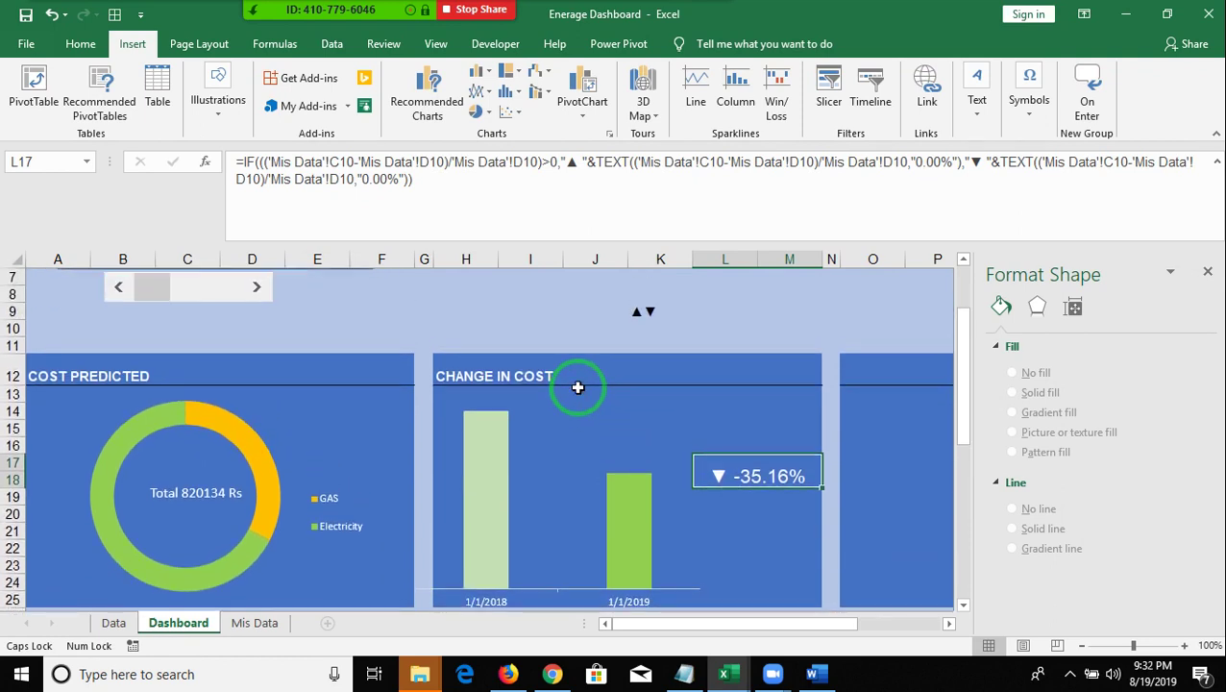
left_click(721, 493)
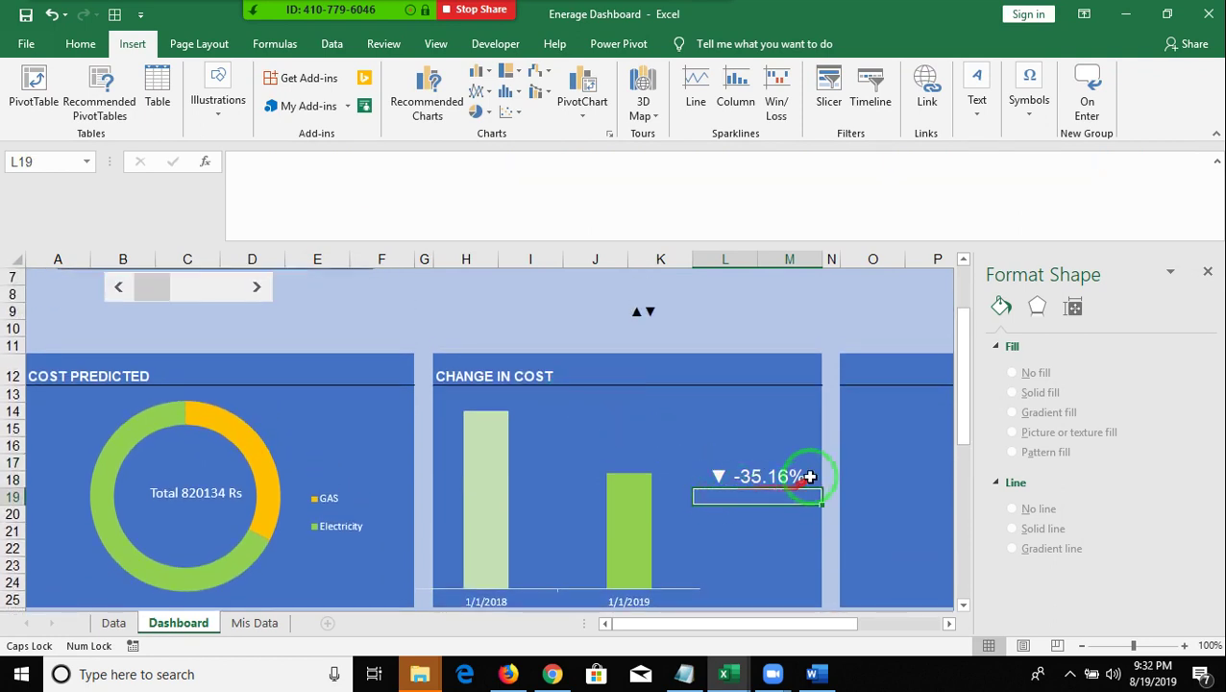
left_click(772, 480)
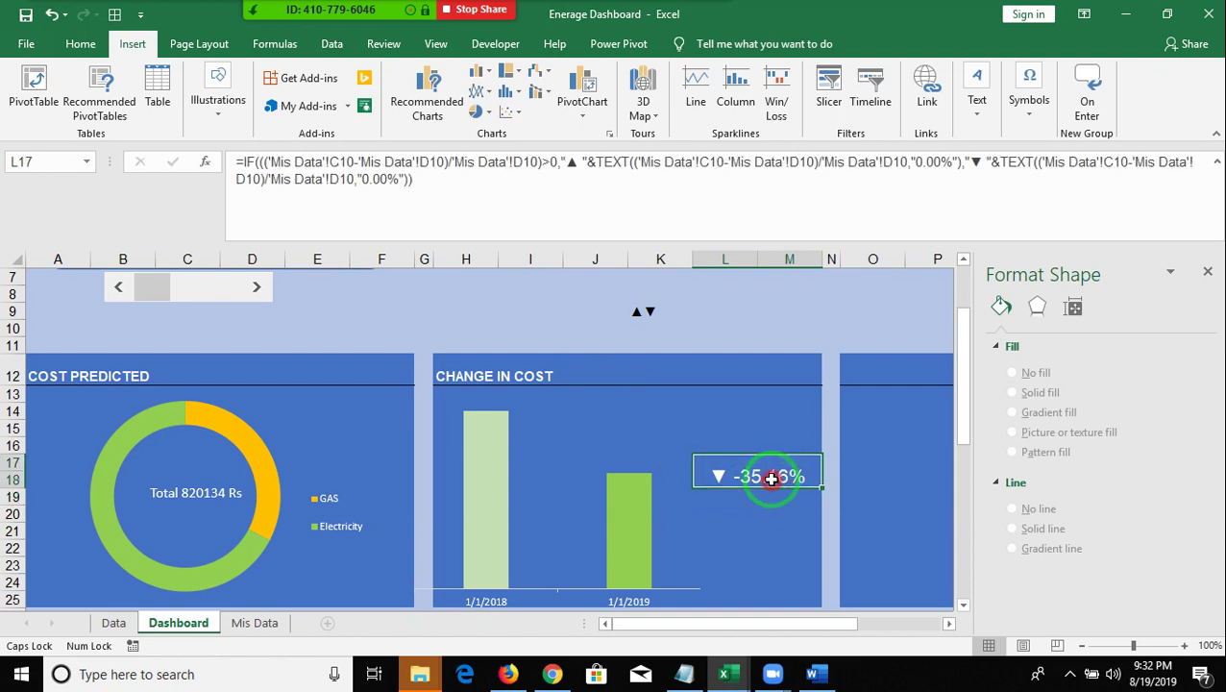
left_click(757, 497)
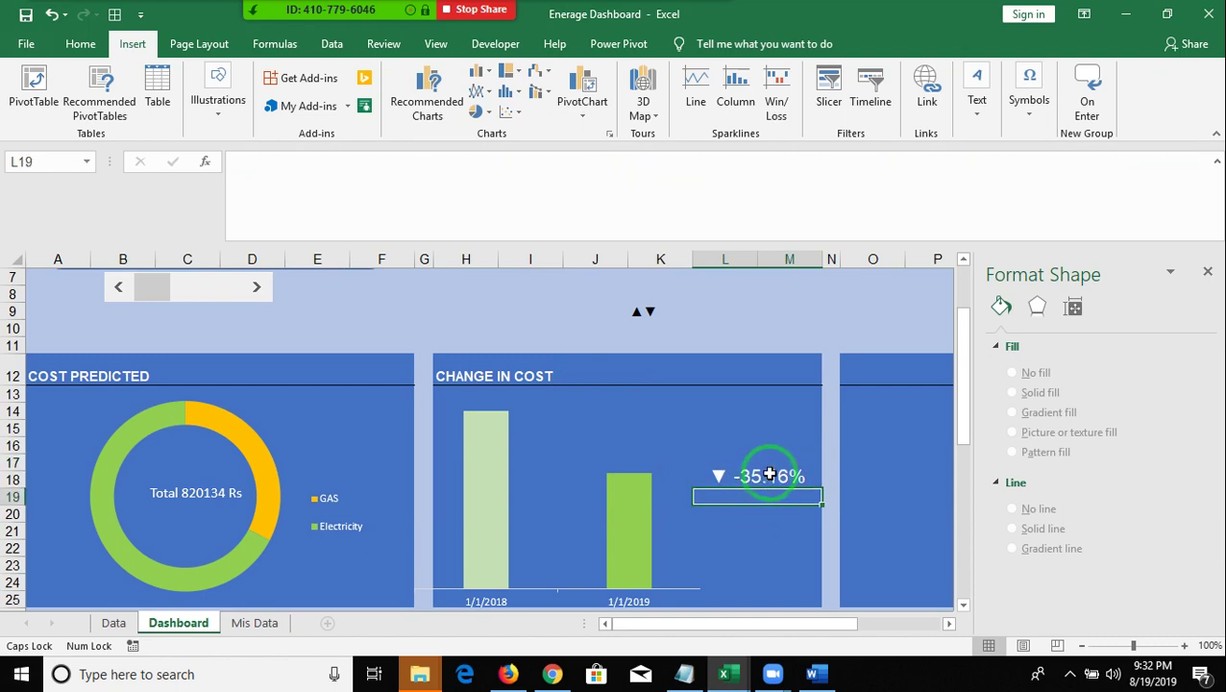
type("=L")
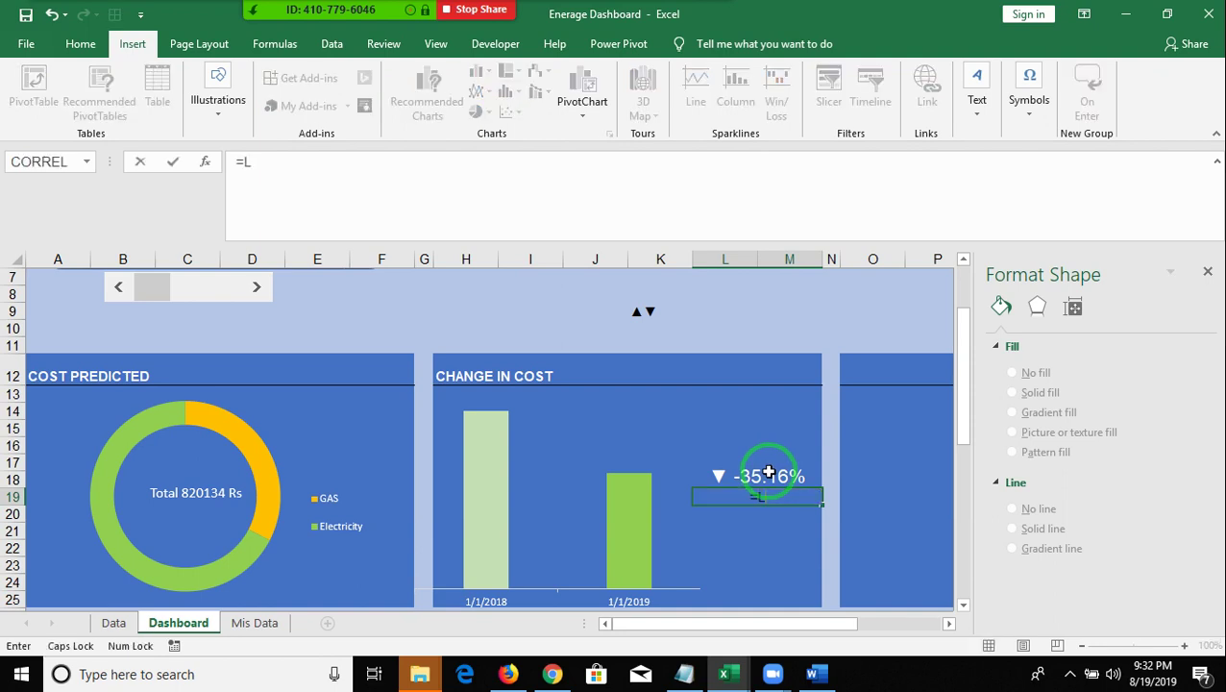
type("E")
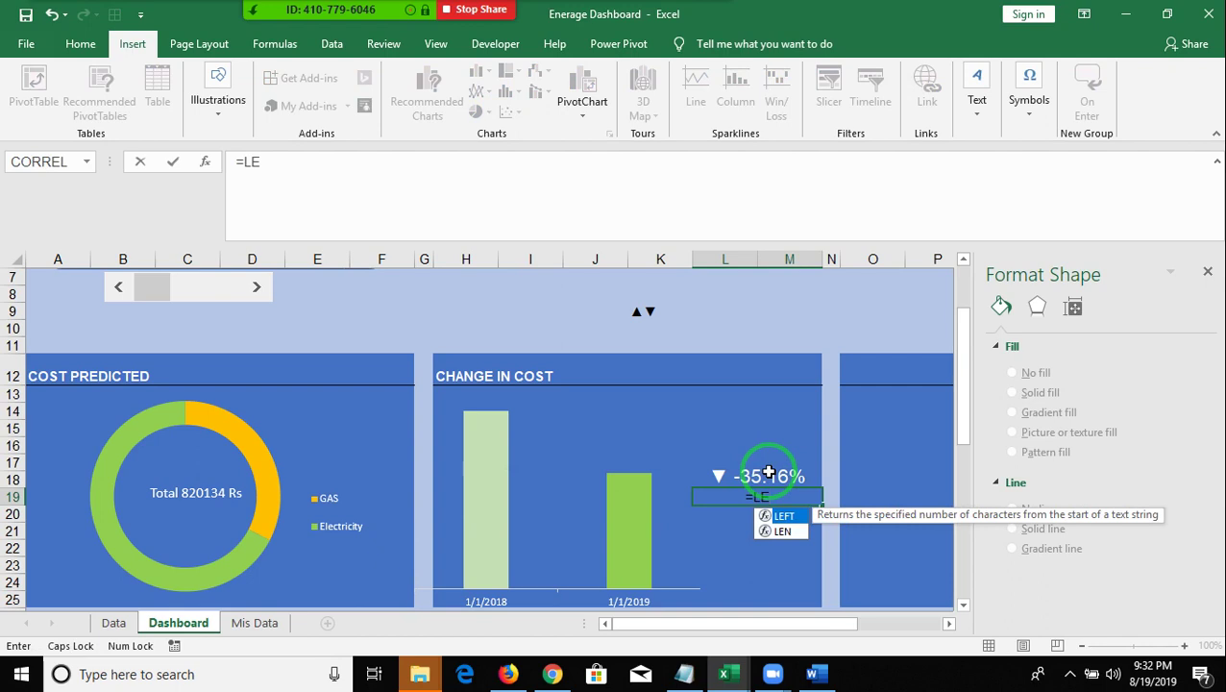
key("Tab")
key("BackSpace")
key("BackSpace")
key("BackSpace")
key("BackSpace")
key("BackSpace")
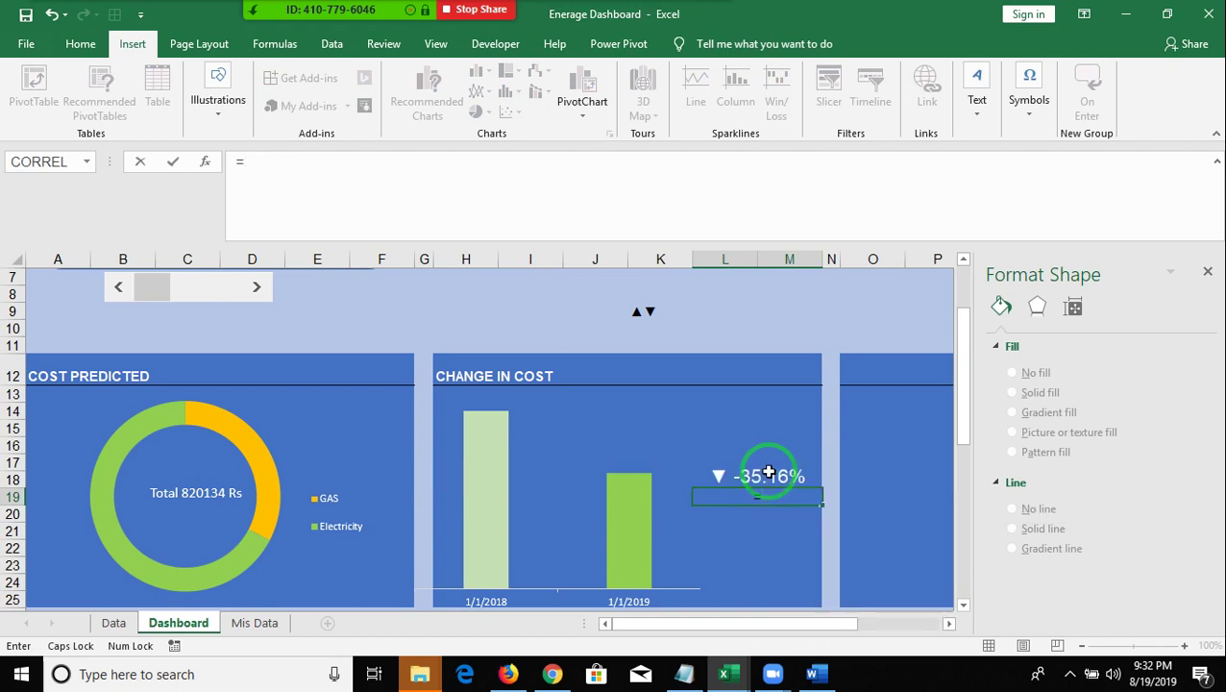
type("I")
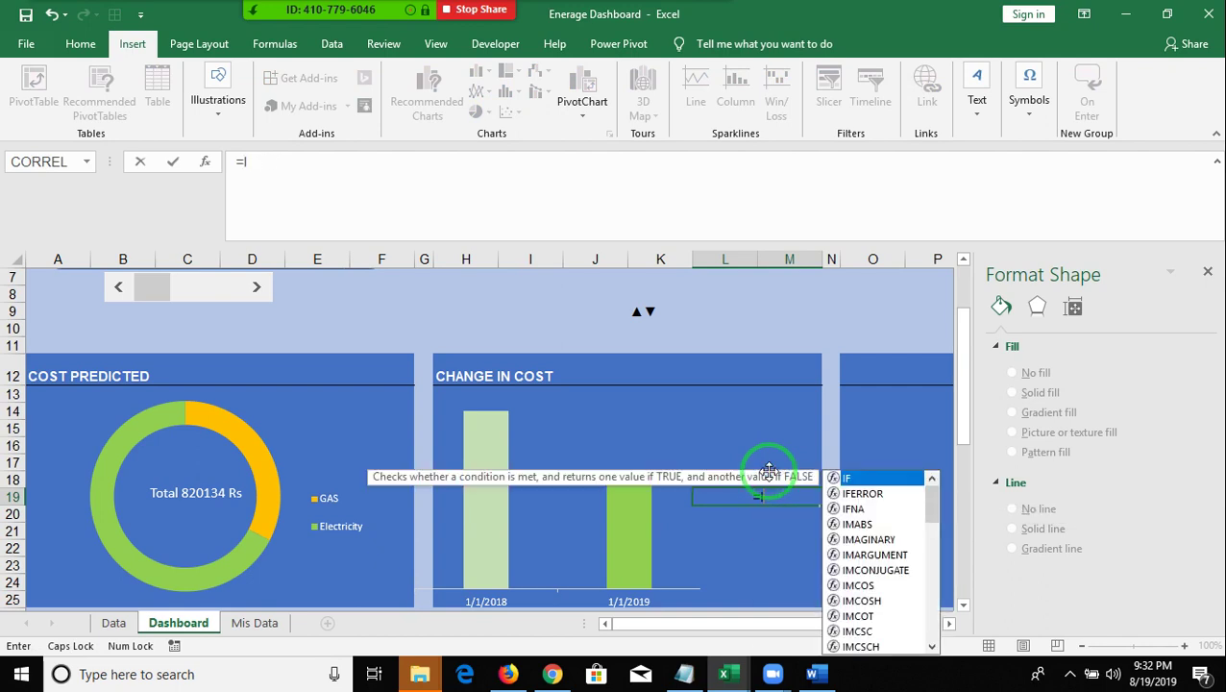
type("F(")
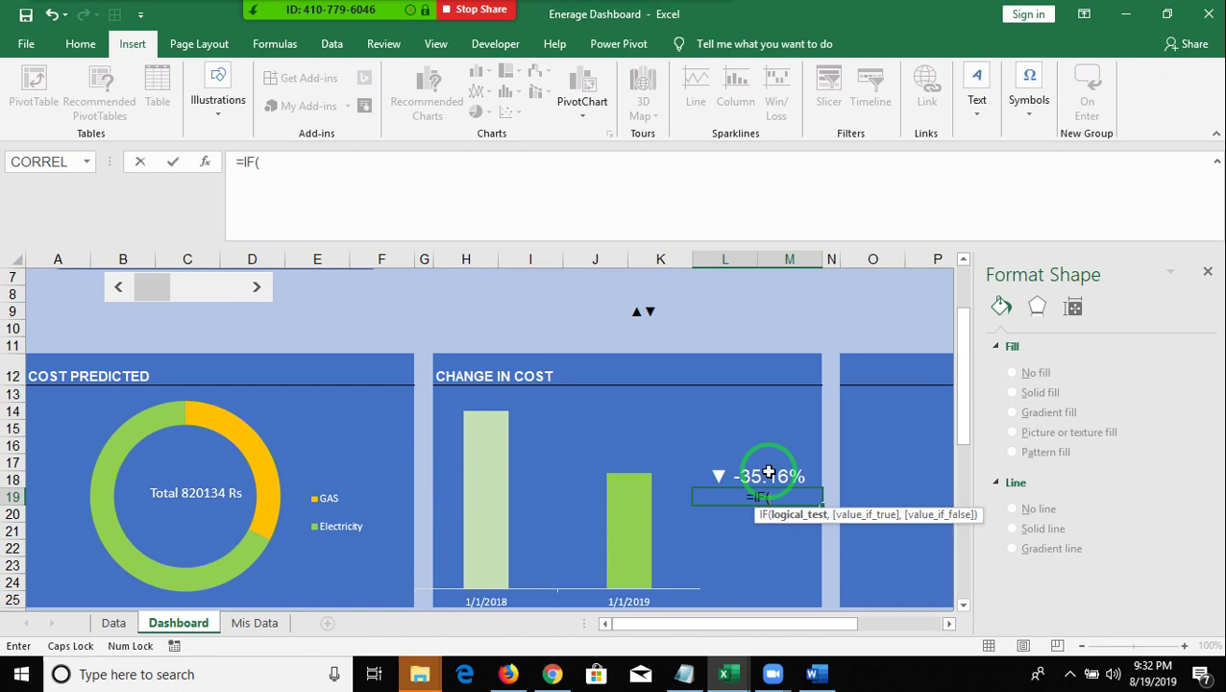
type("LE")
key("Tab")
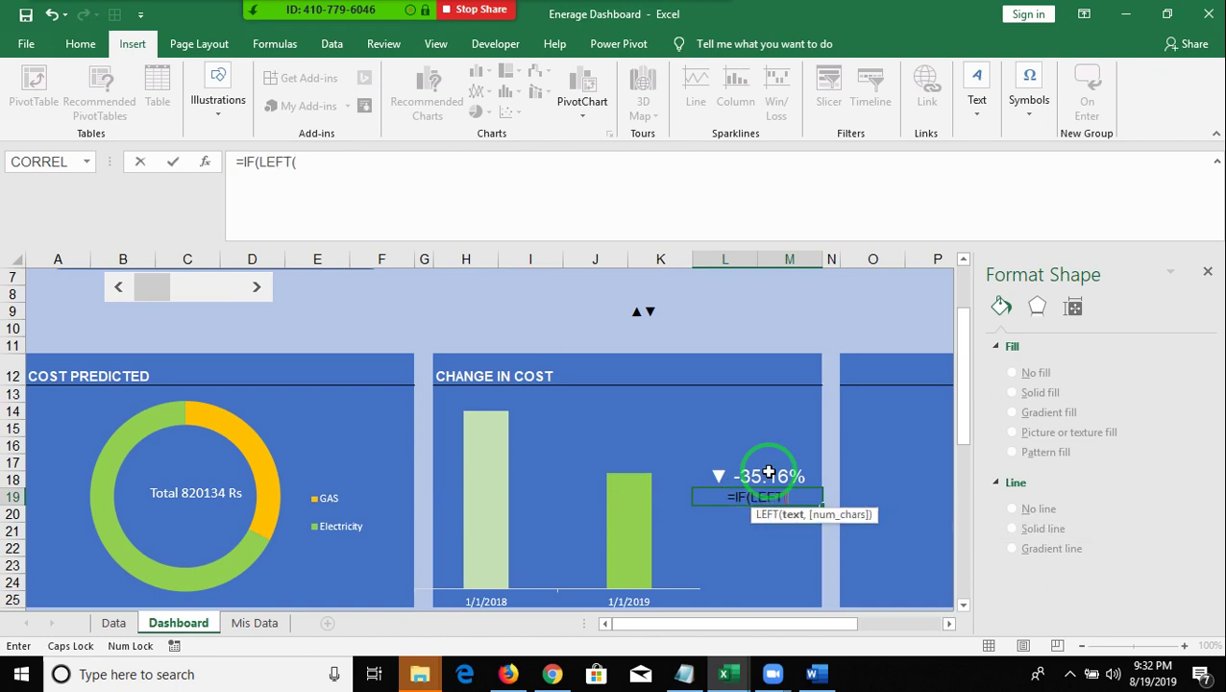
left_click(769, 471)
type(",1)")
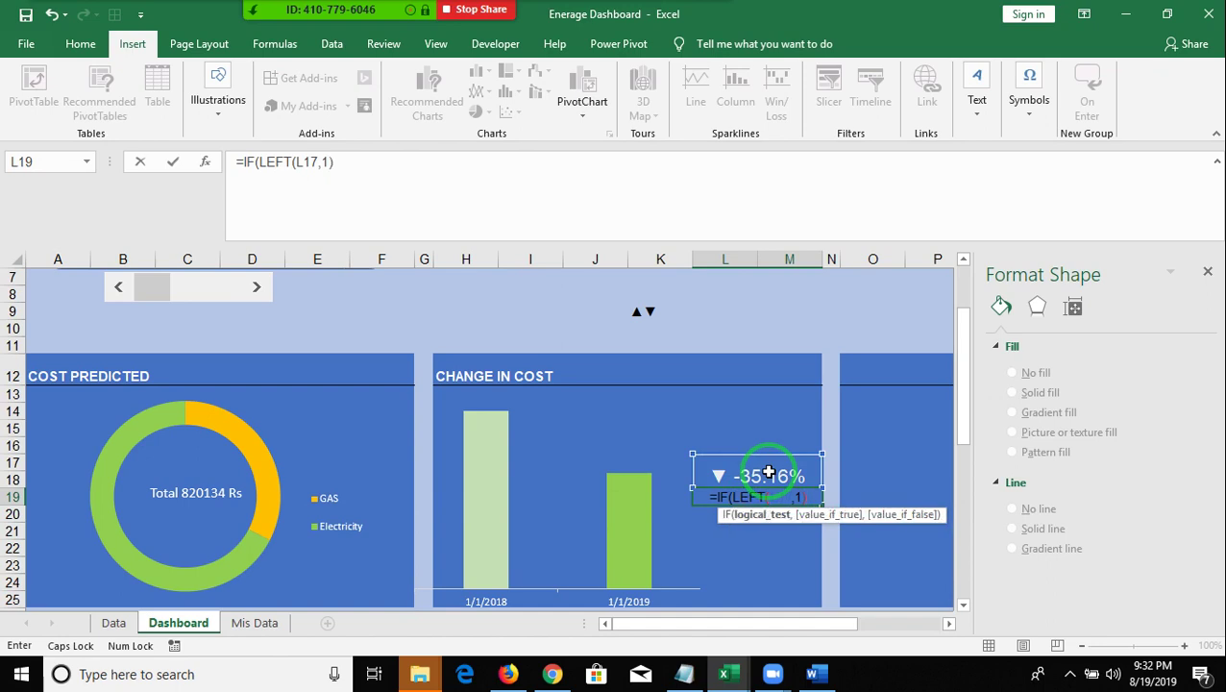
type("=")
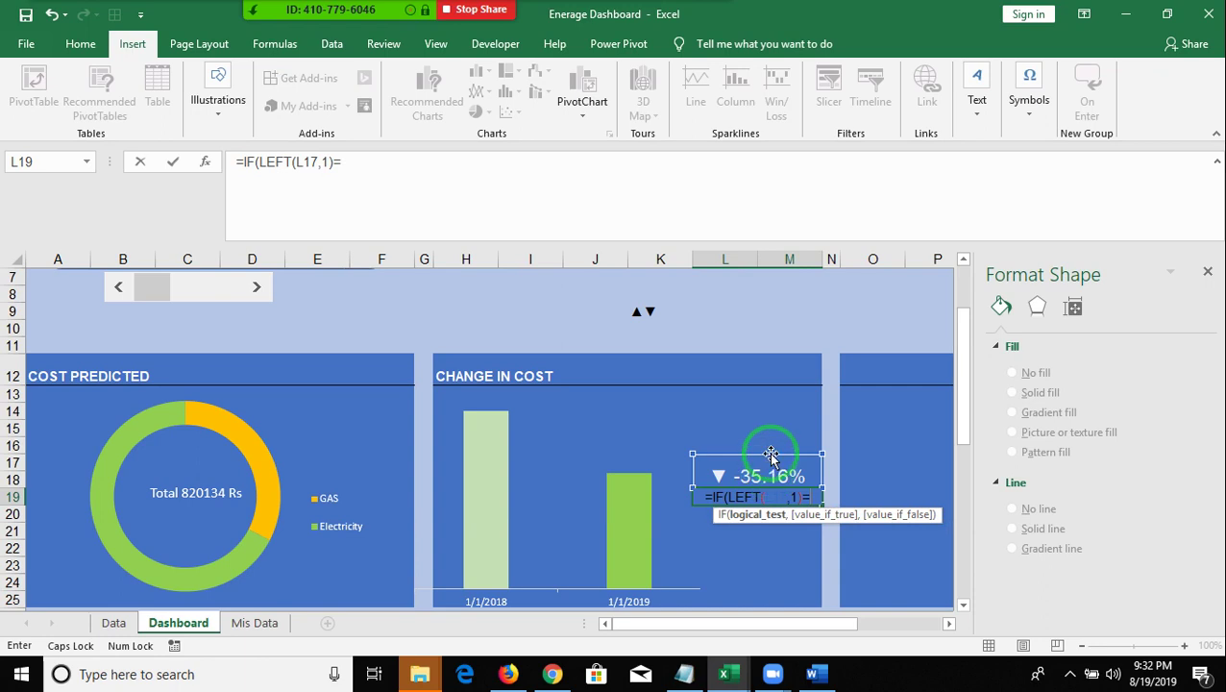
Finish it as =K9,"INCREASE","DECREASE") and accept Excel's correction, showing DECREASE.
left_click(638, 313)
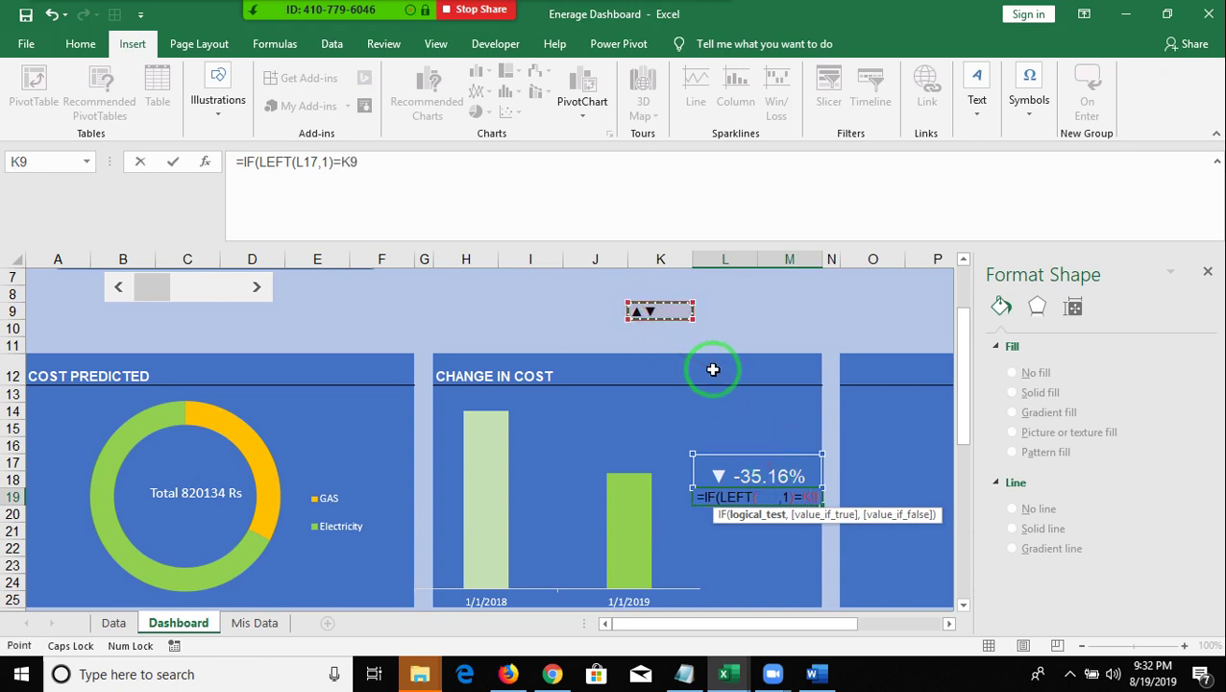
type(",\"")
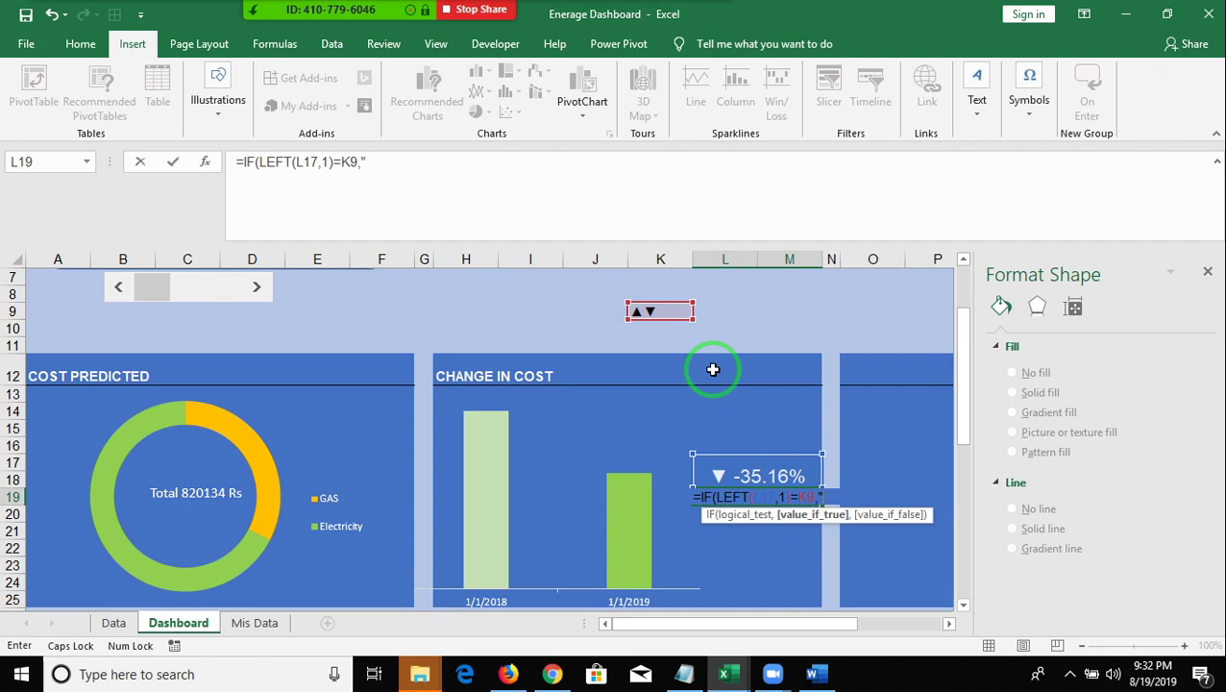
type("i")
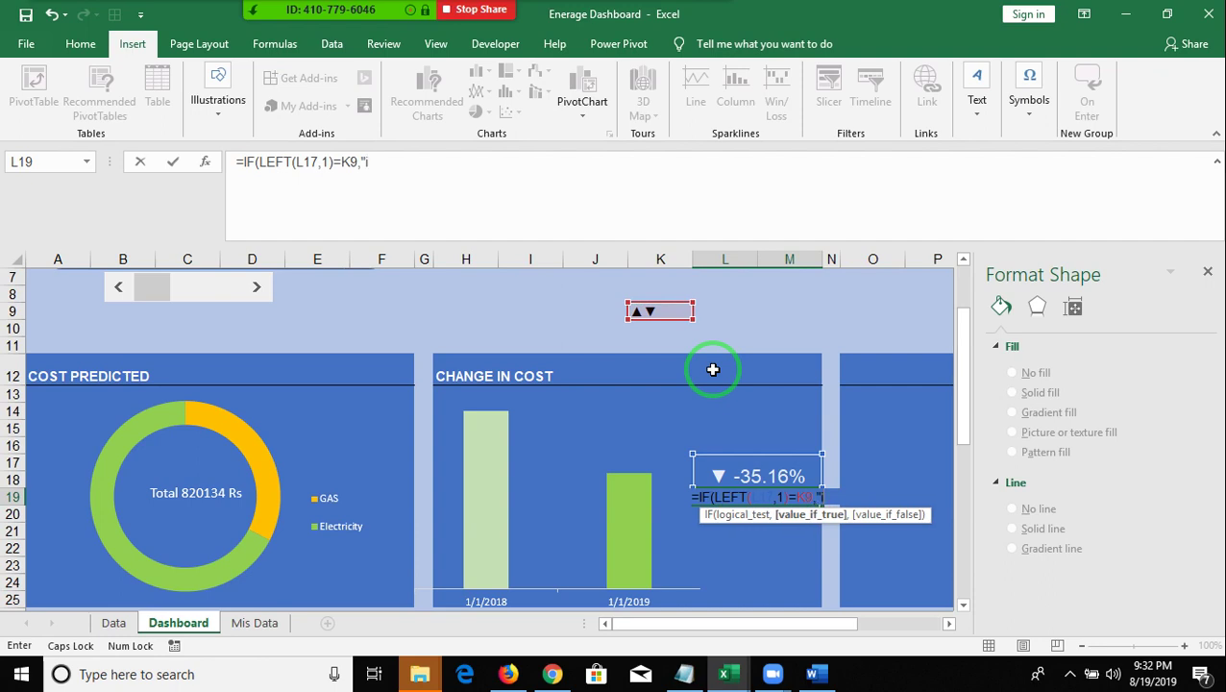
key("BackSpace")
type("in")
key("BackSpace")
key("BackSpace")
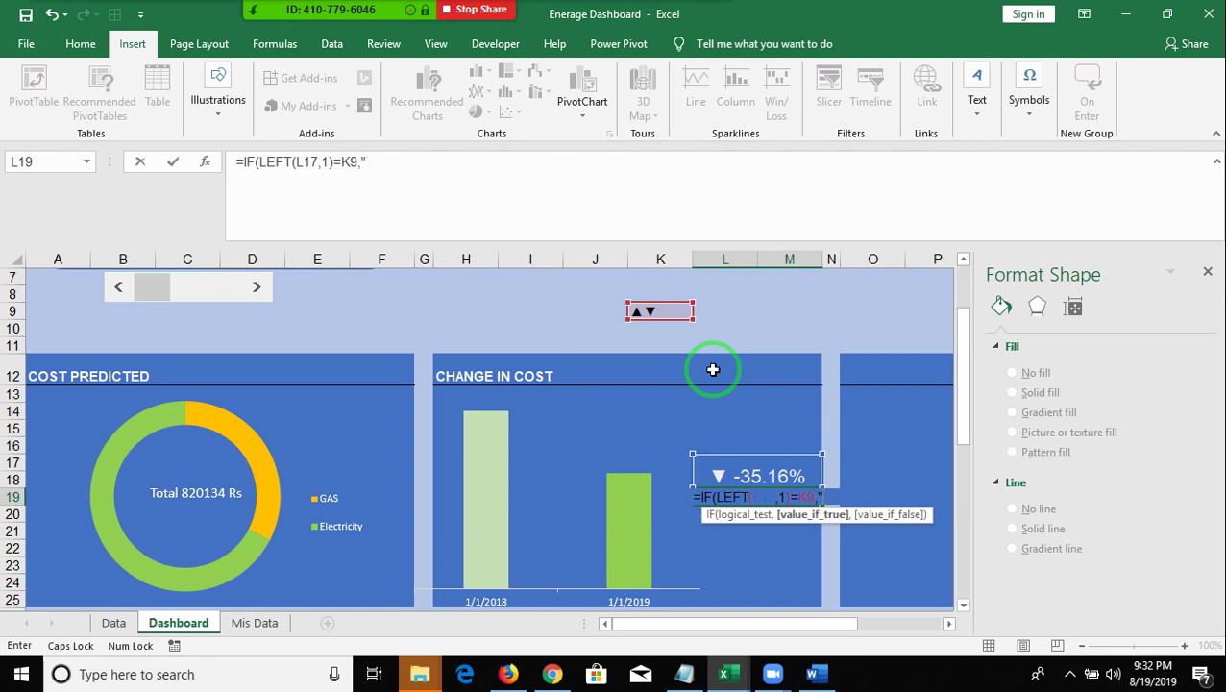
type("INCREASE\",\"d")
key("BackSpace")
type("D")
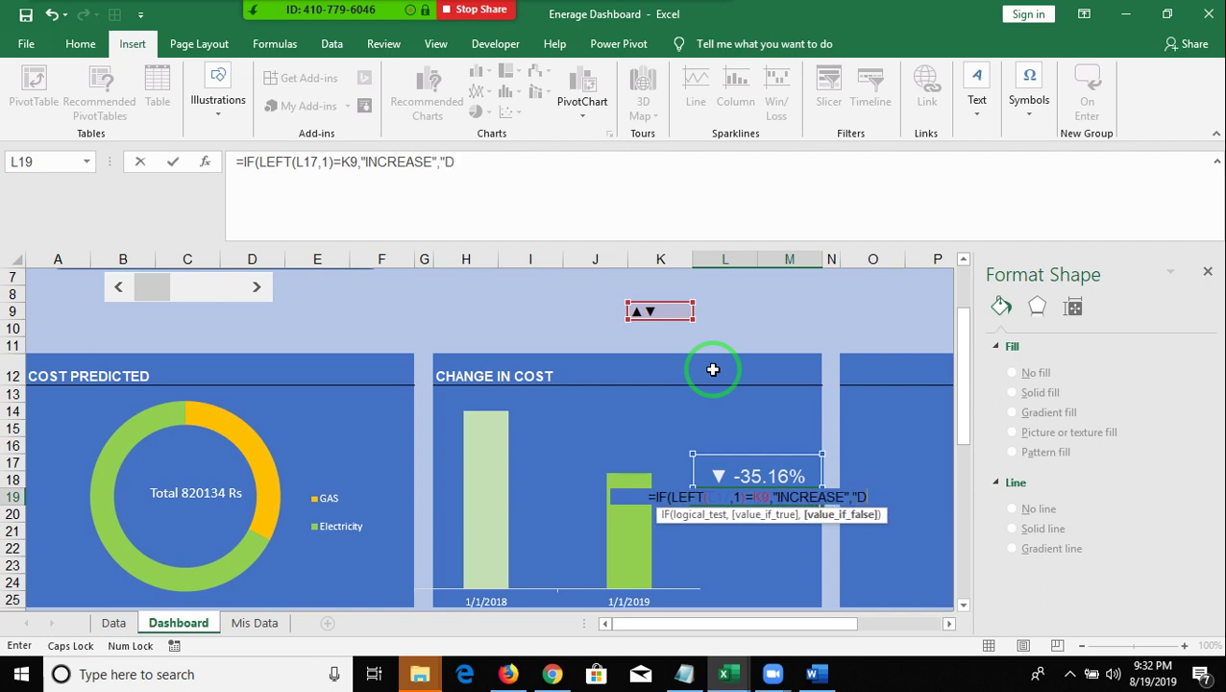
type("E")
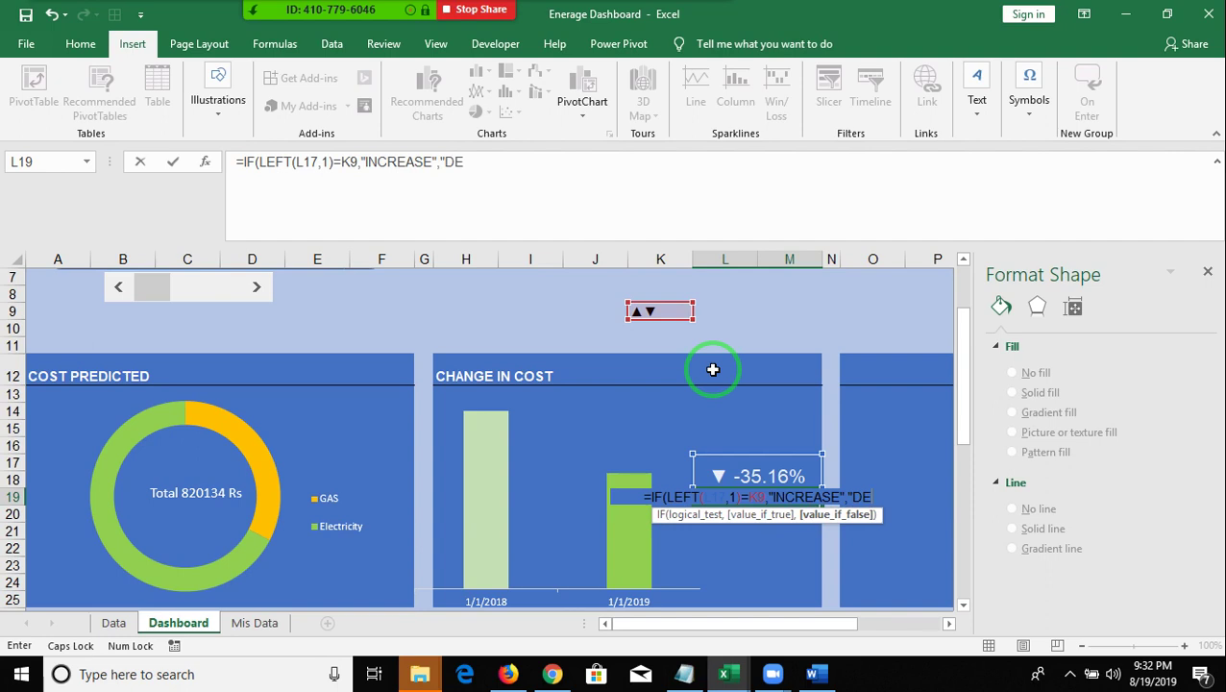
type("CR")
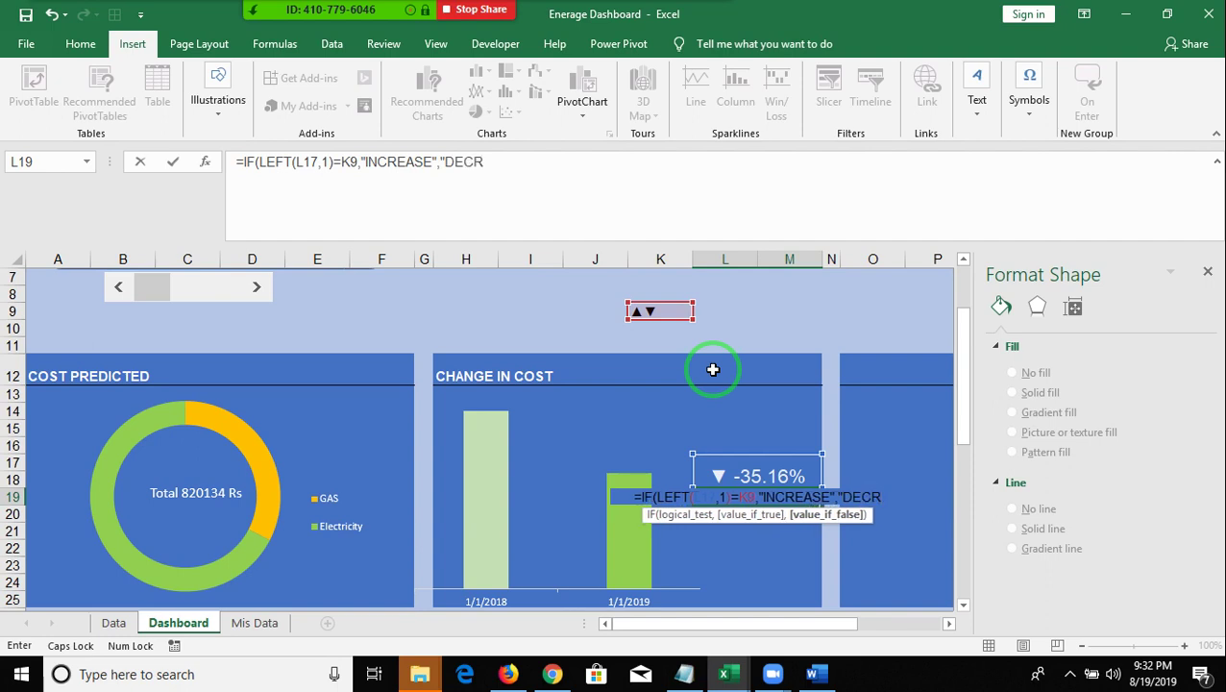
type("EASE")
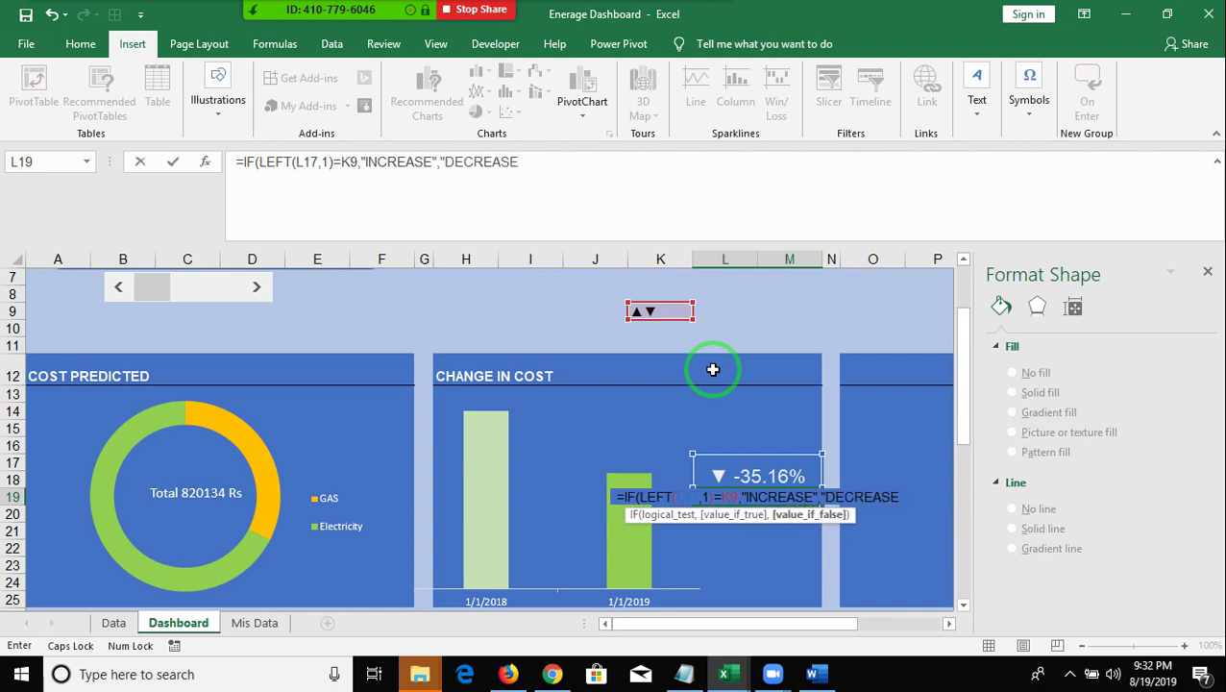
key("Return")
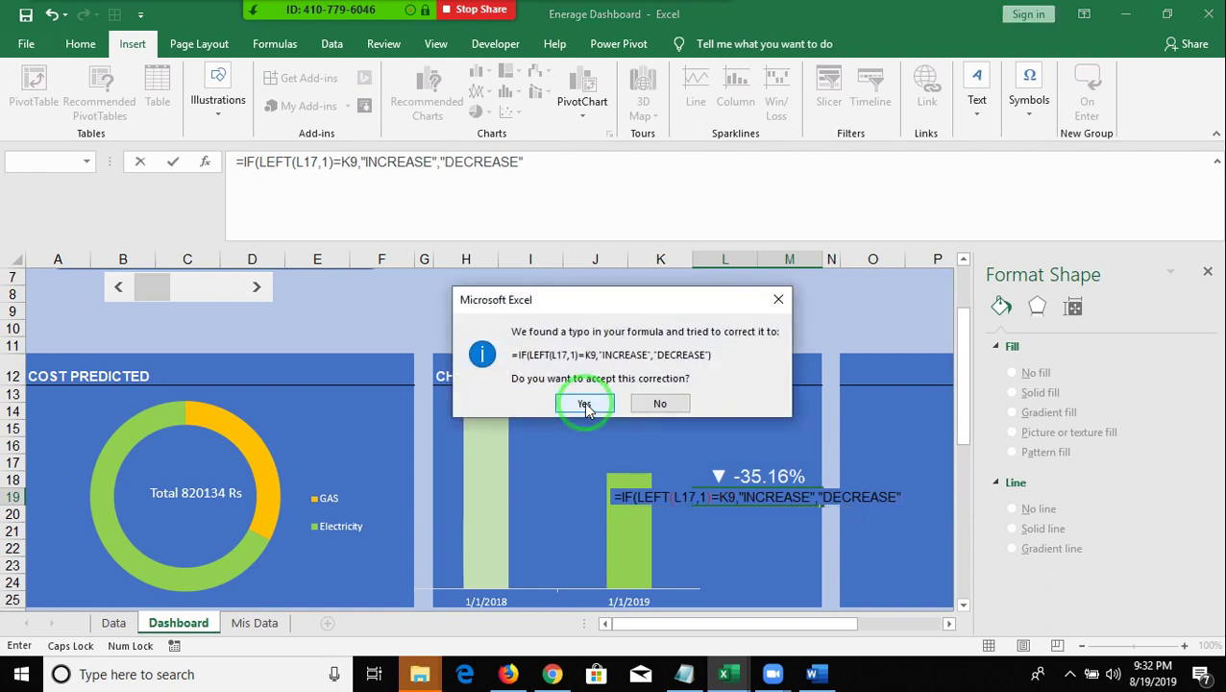
left_click(583, 405)
key("Up")
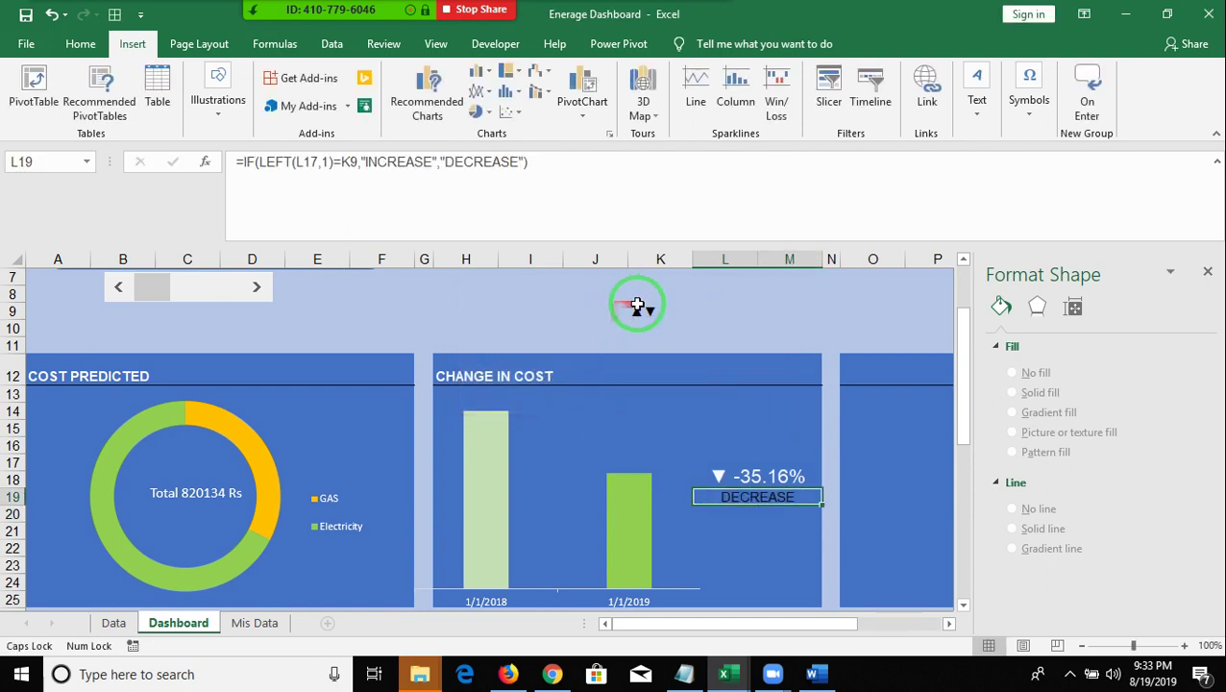
Replace the K9 reference in L19's formula with the literal "▲", keeping the DECREASE label.
left_click(638, 309)
left_click(237, 163)
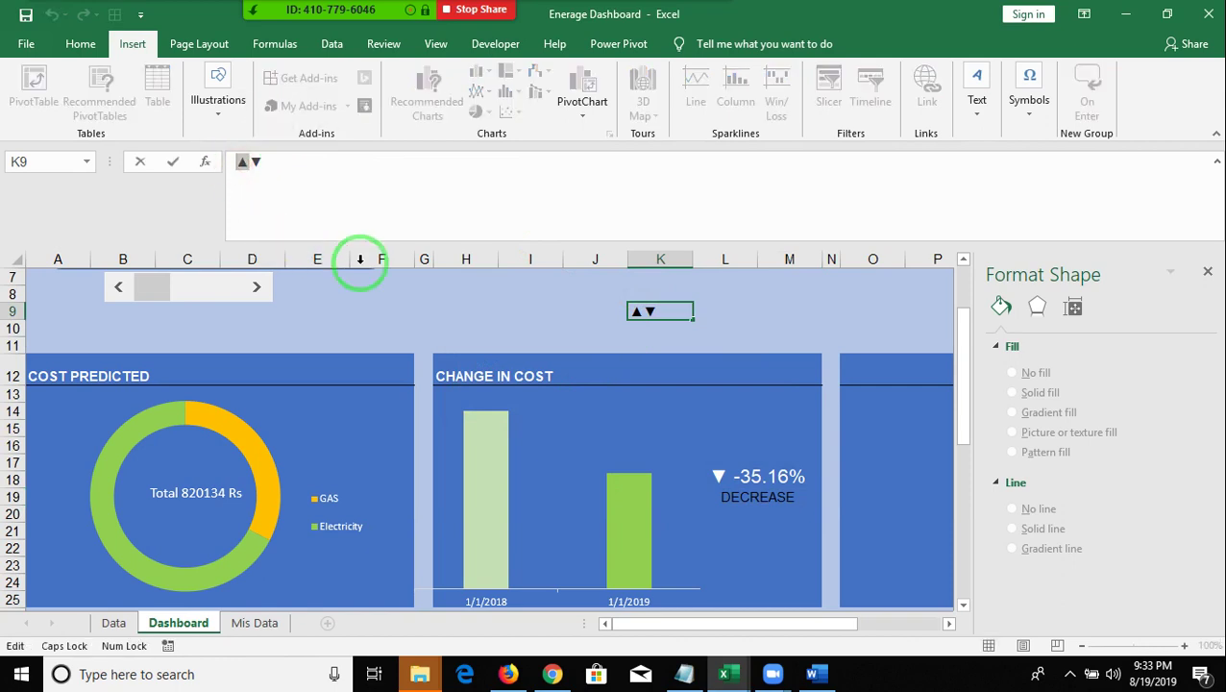
left_click(754, 504)
double_click(735, 502)
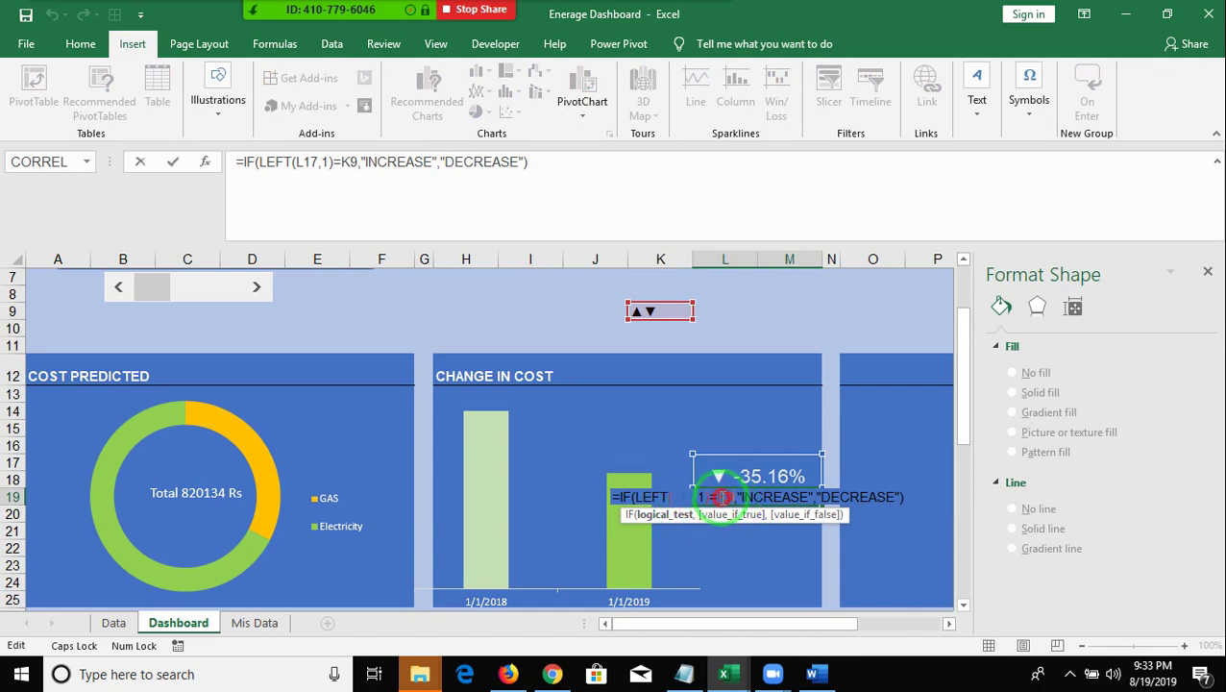
type("\"▲\"")
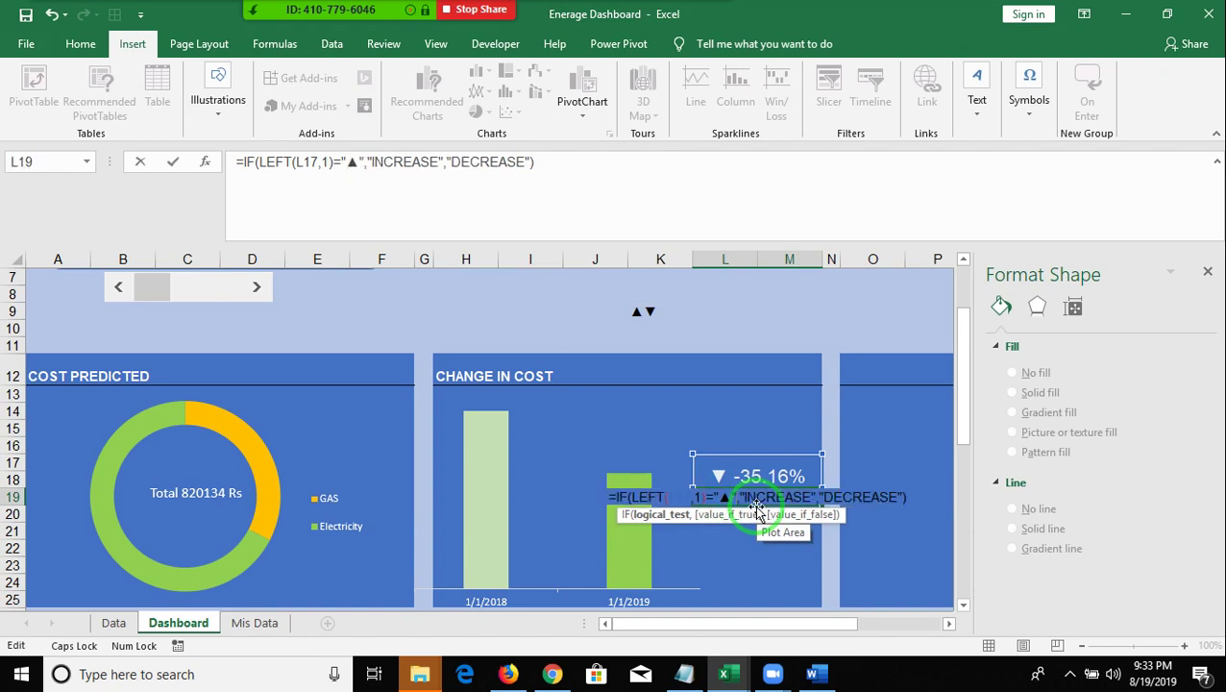
key("Return")
key("Up")
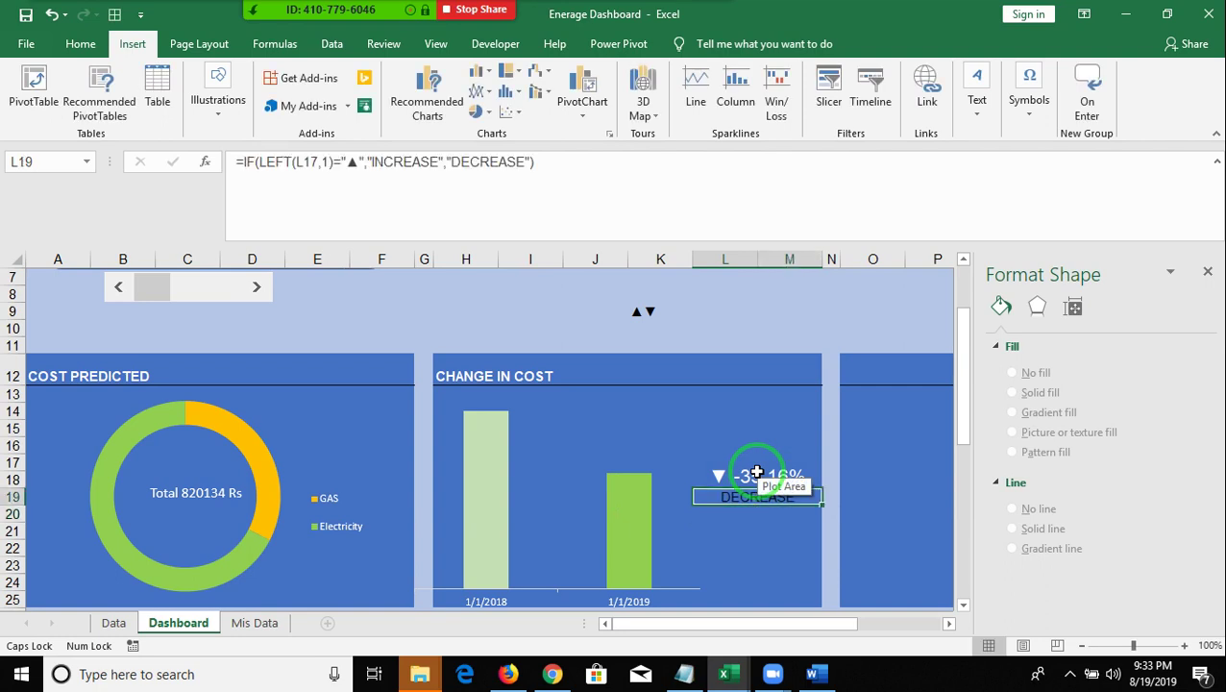
left_click(637, 314)
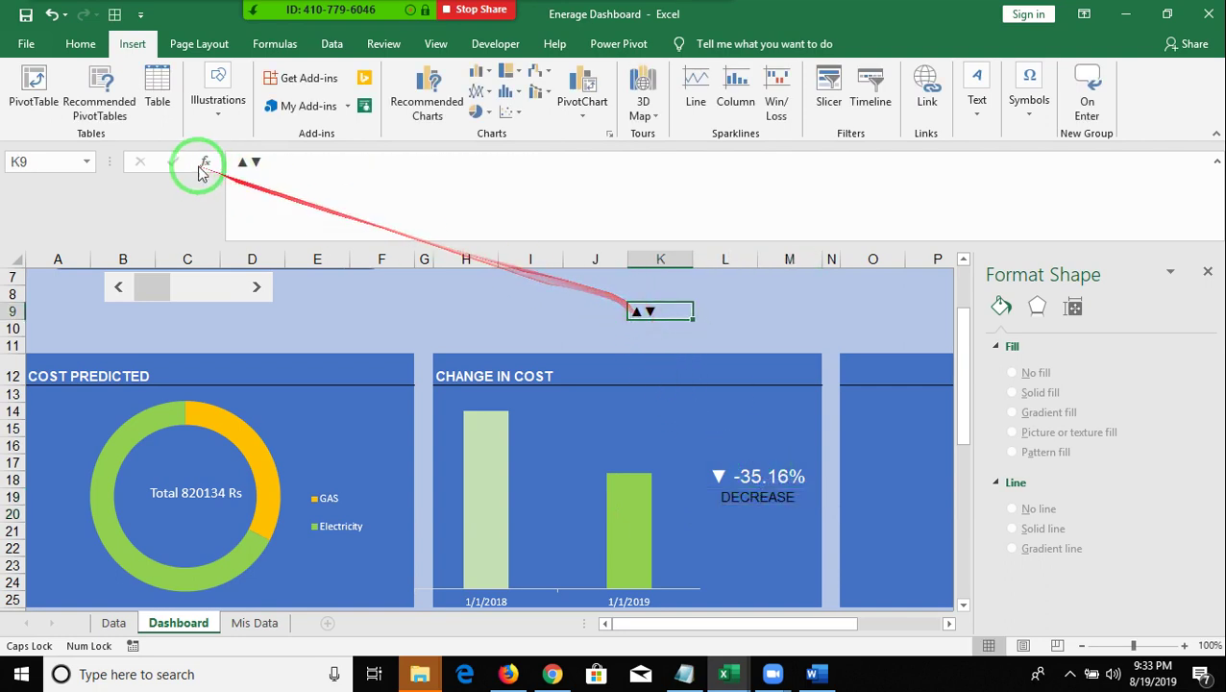
left_click_drag(252, 163, 267, 166)
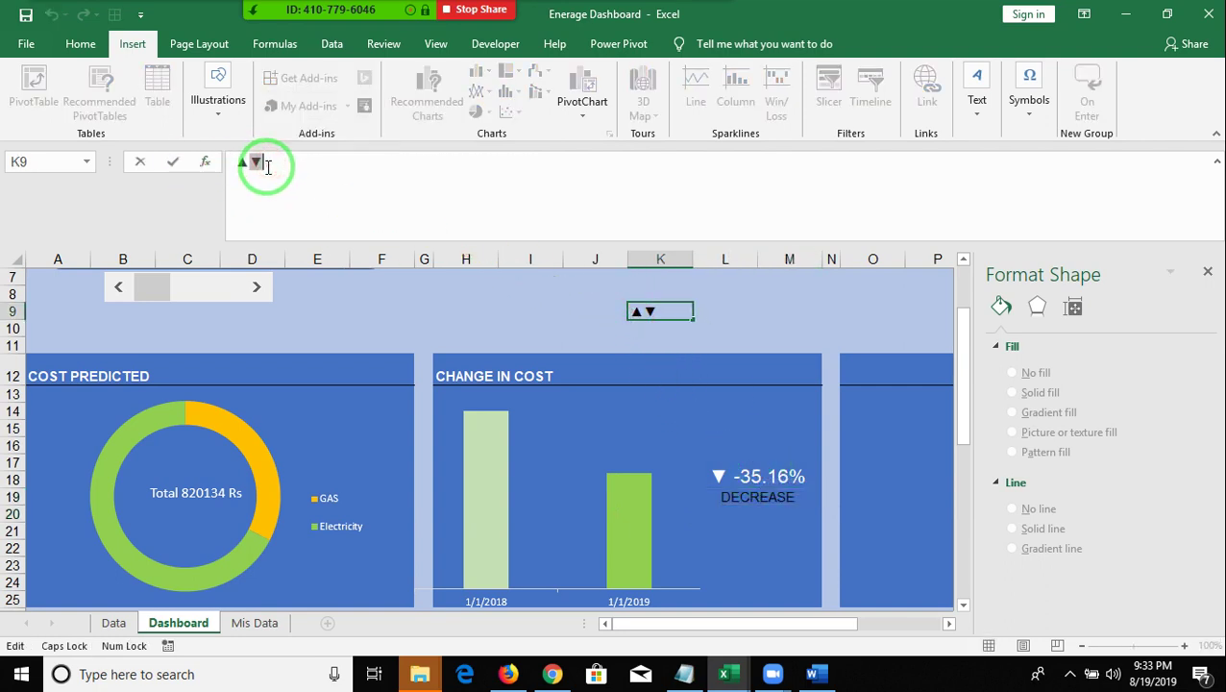
left_click(774, 497)
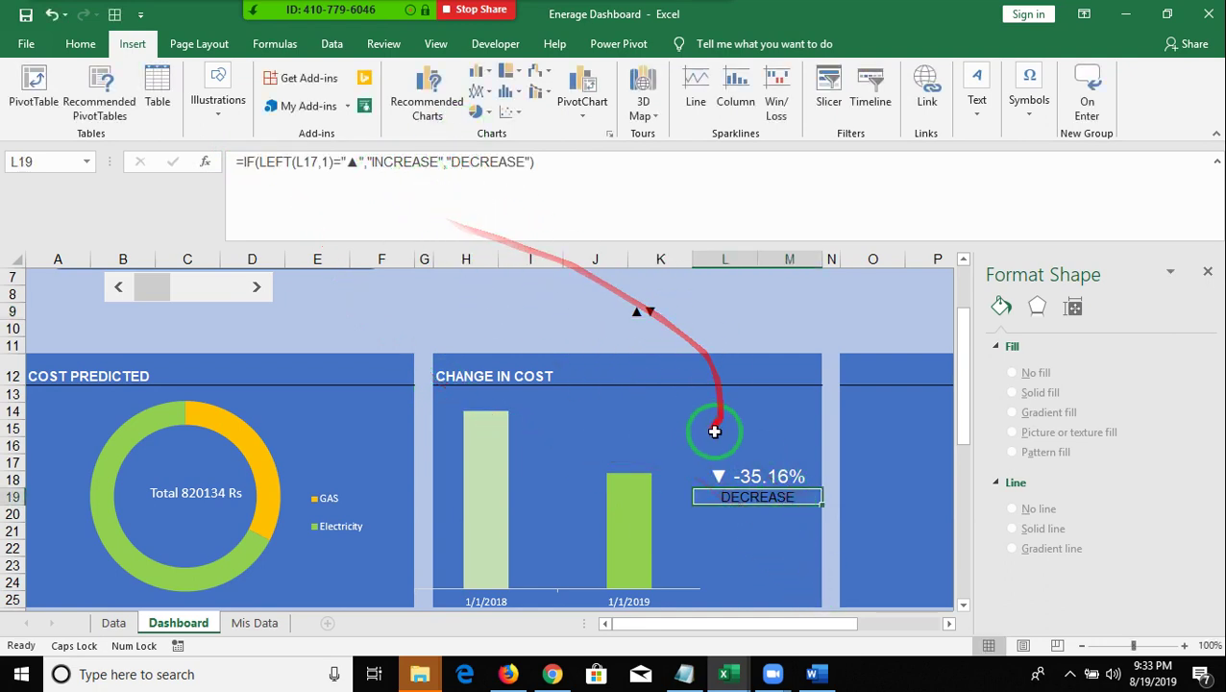
left_click(283, 24)
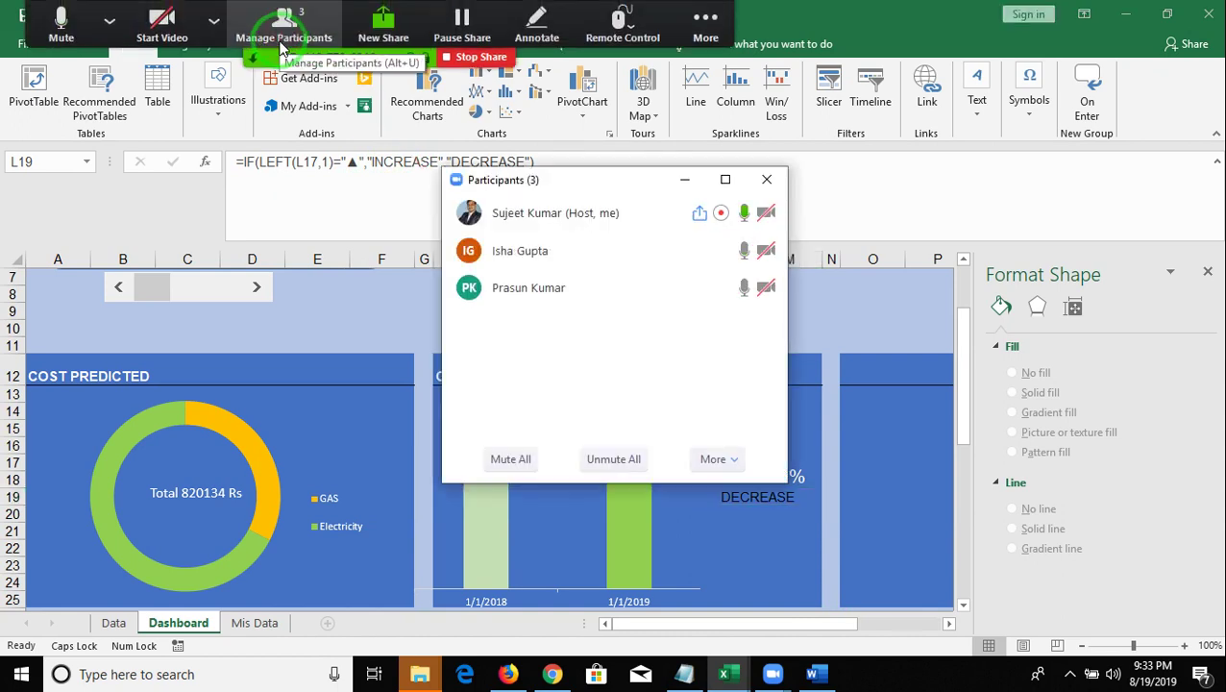
mouse_move(739, 251)
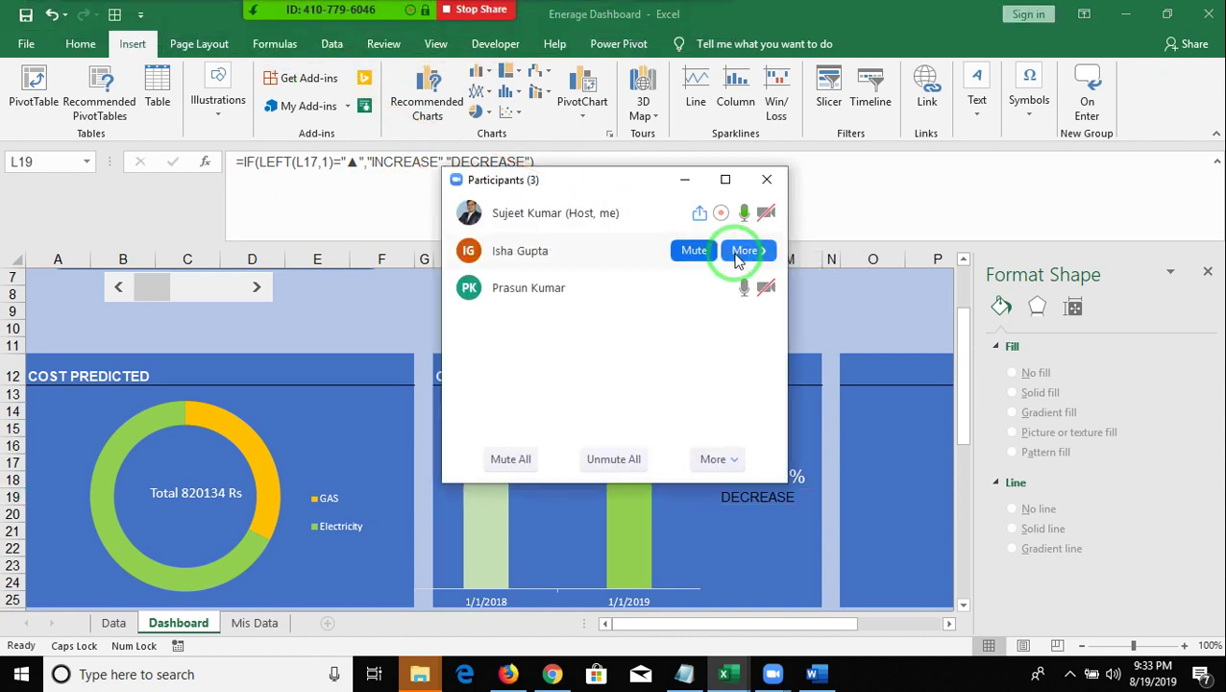
left_click(767, 180)
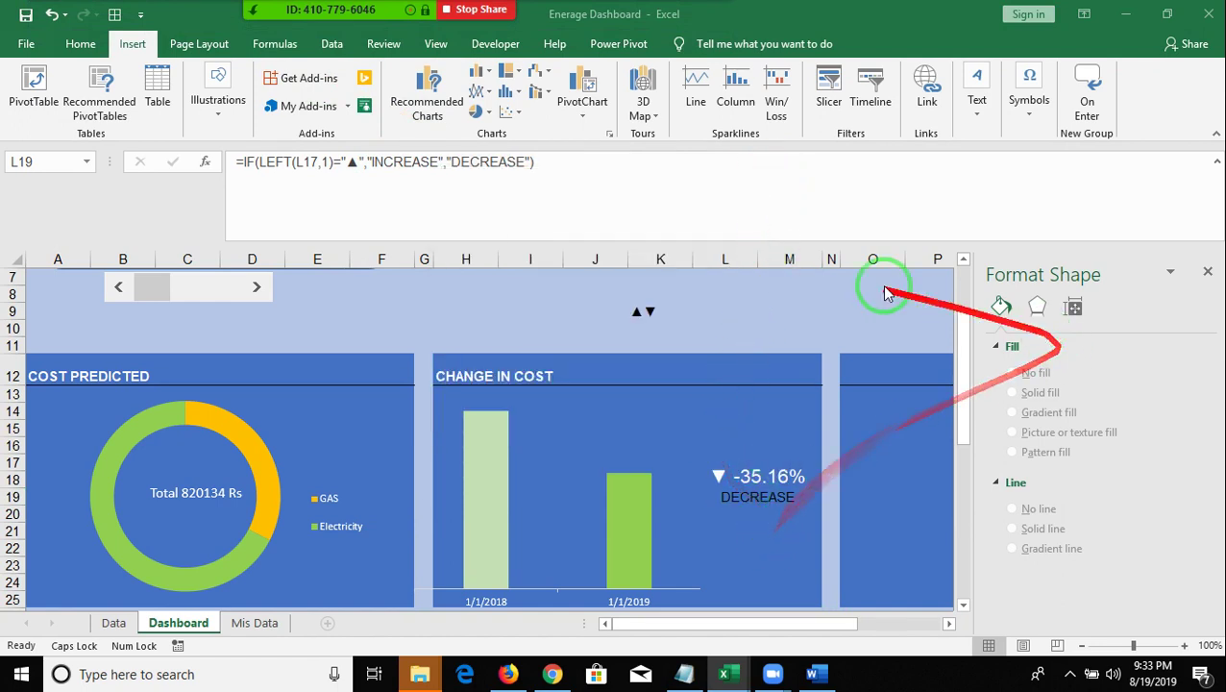
left_click(645, 307)
left_click(644, 309)
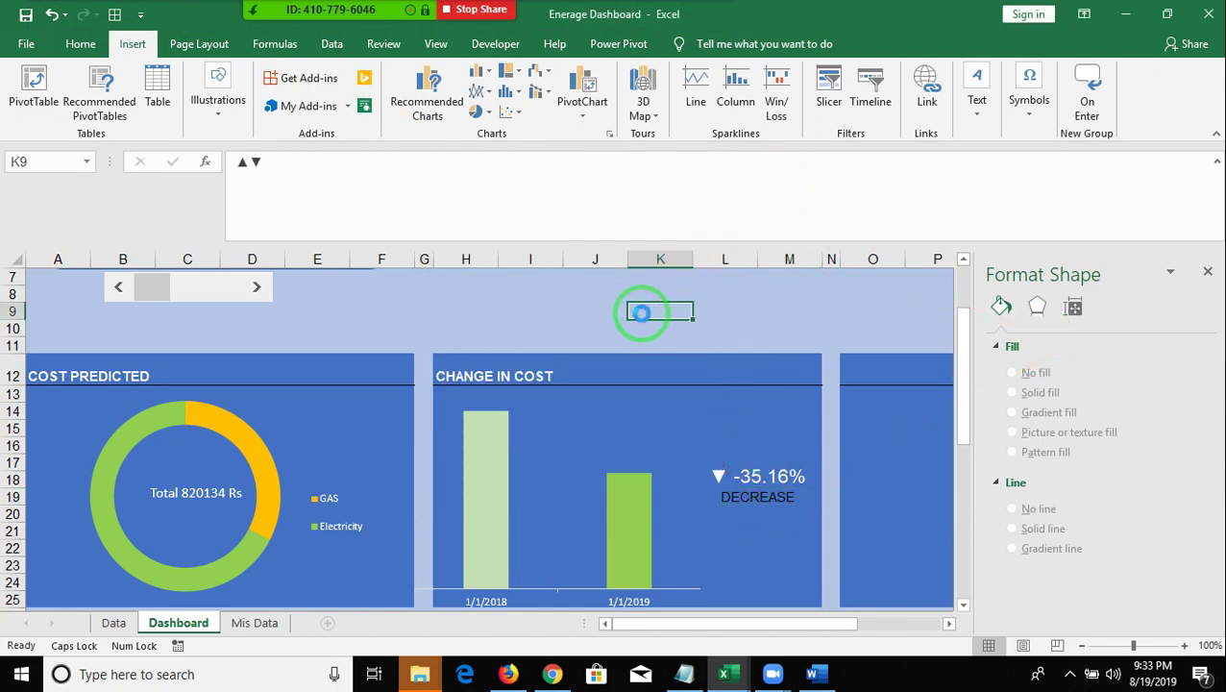
left_click(706, 343)
scroll(705, 343, "up", 2)
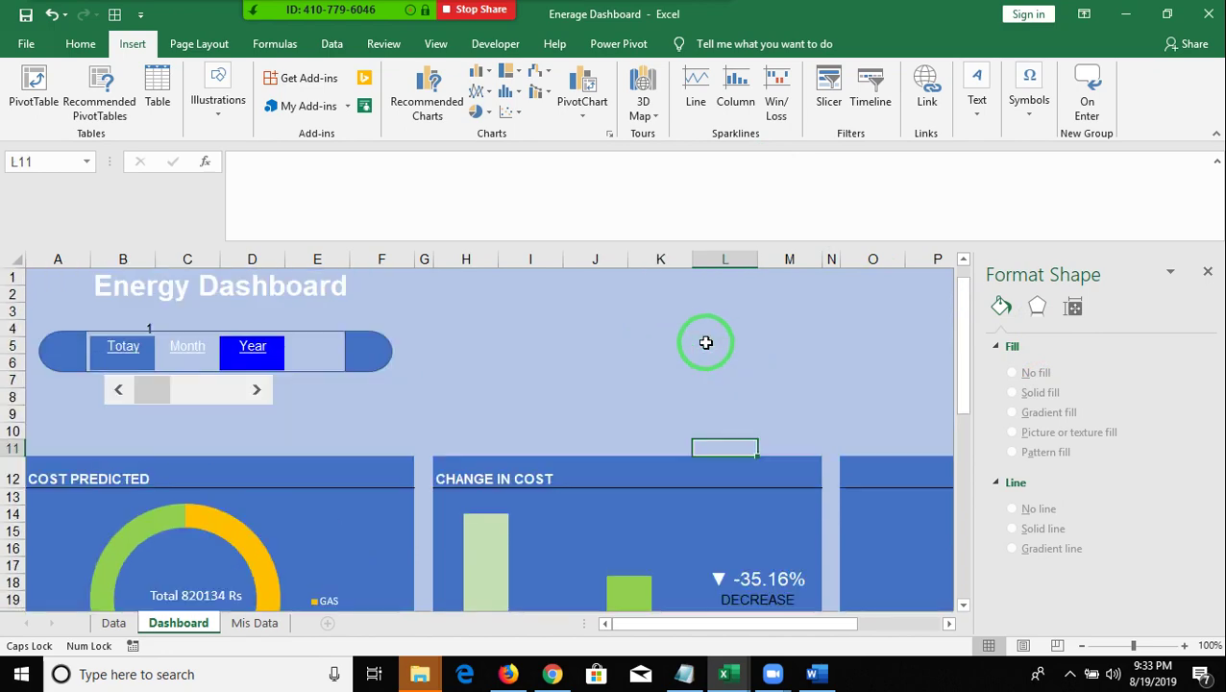
scroll(706, 342, "down", 6)
scroll(707, 342, "down", 5)
scroll(708, 343, "up", 5)
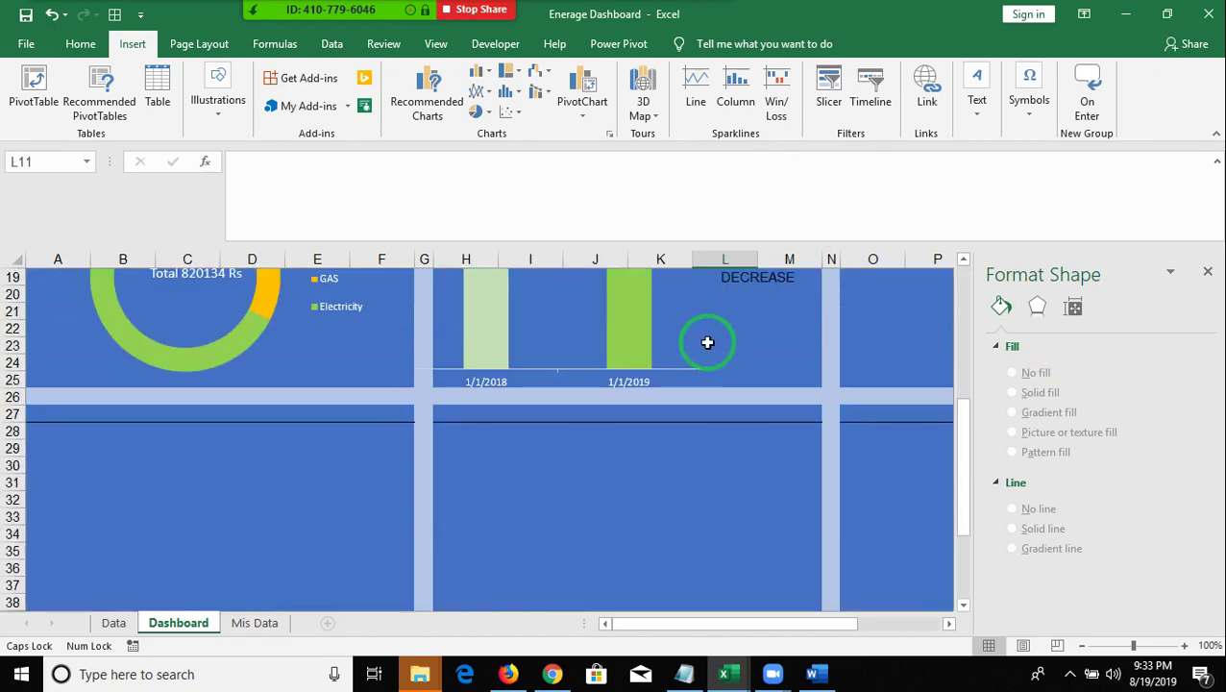